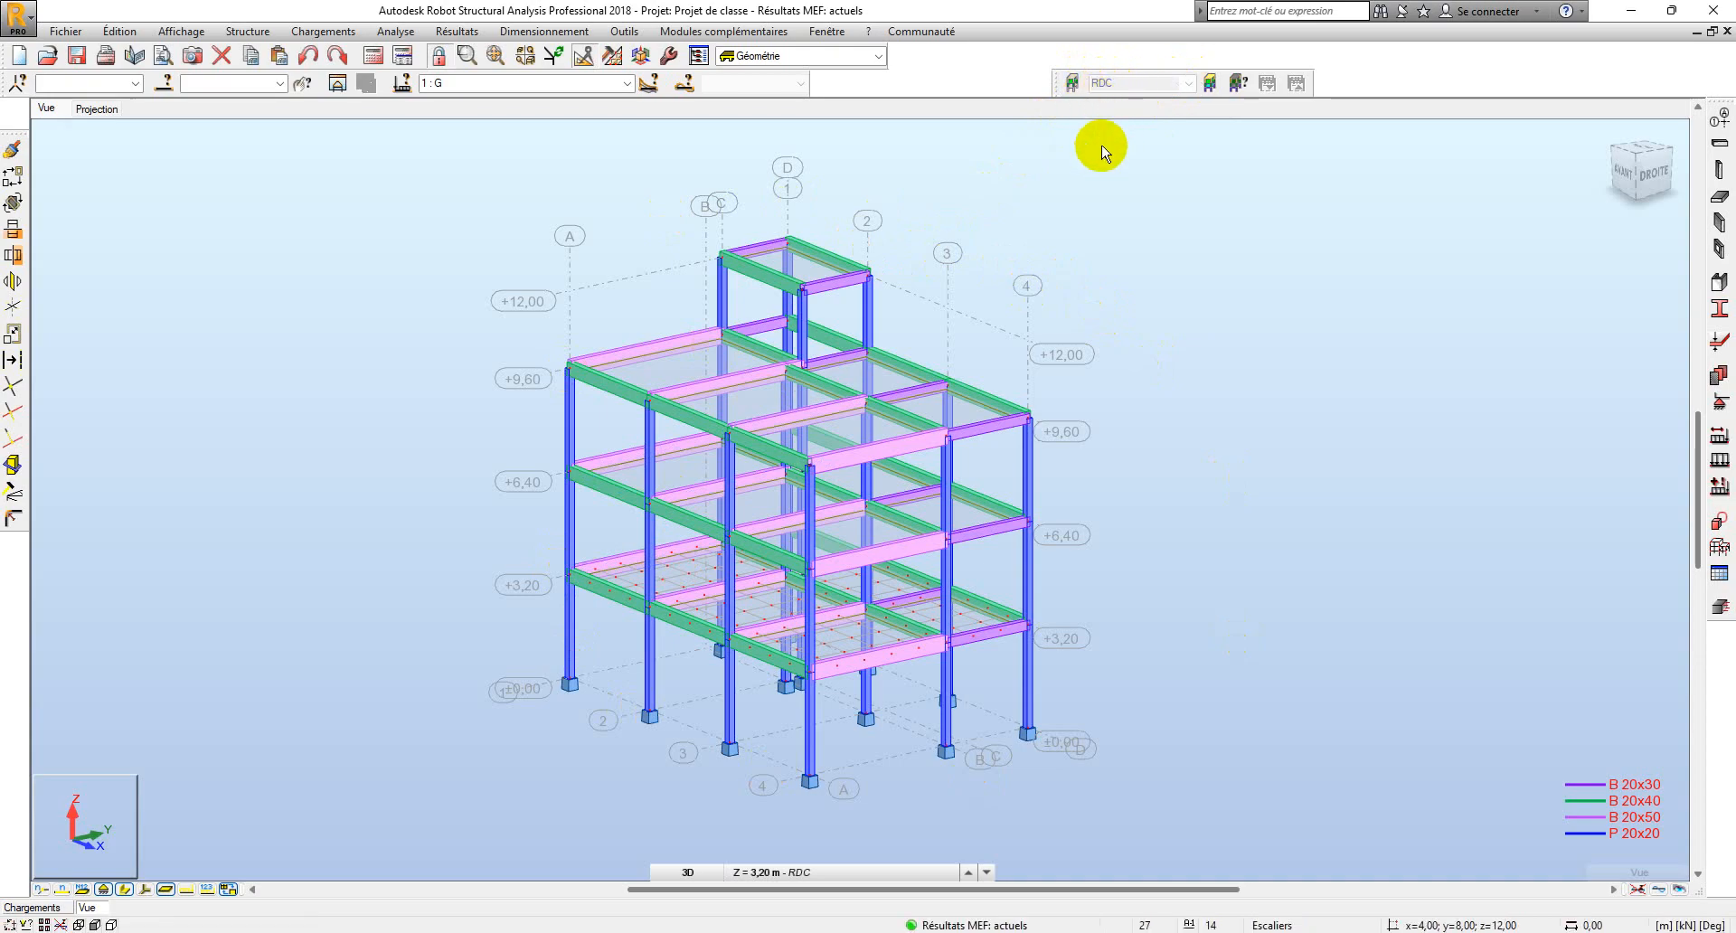
Isolate each storey of the 3D model in turn: RDC, 1er Etage, 2eme Etage and Cage.
click(1071, 84)
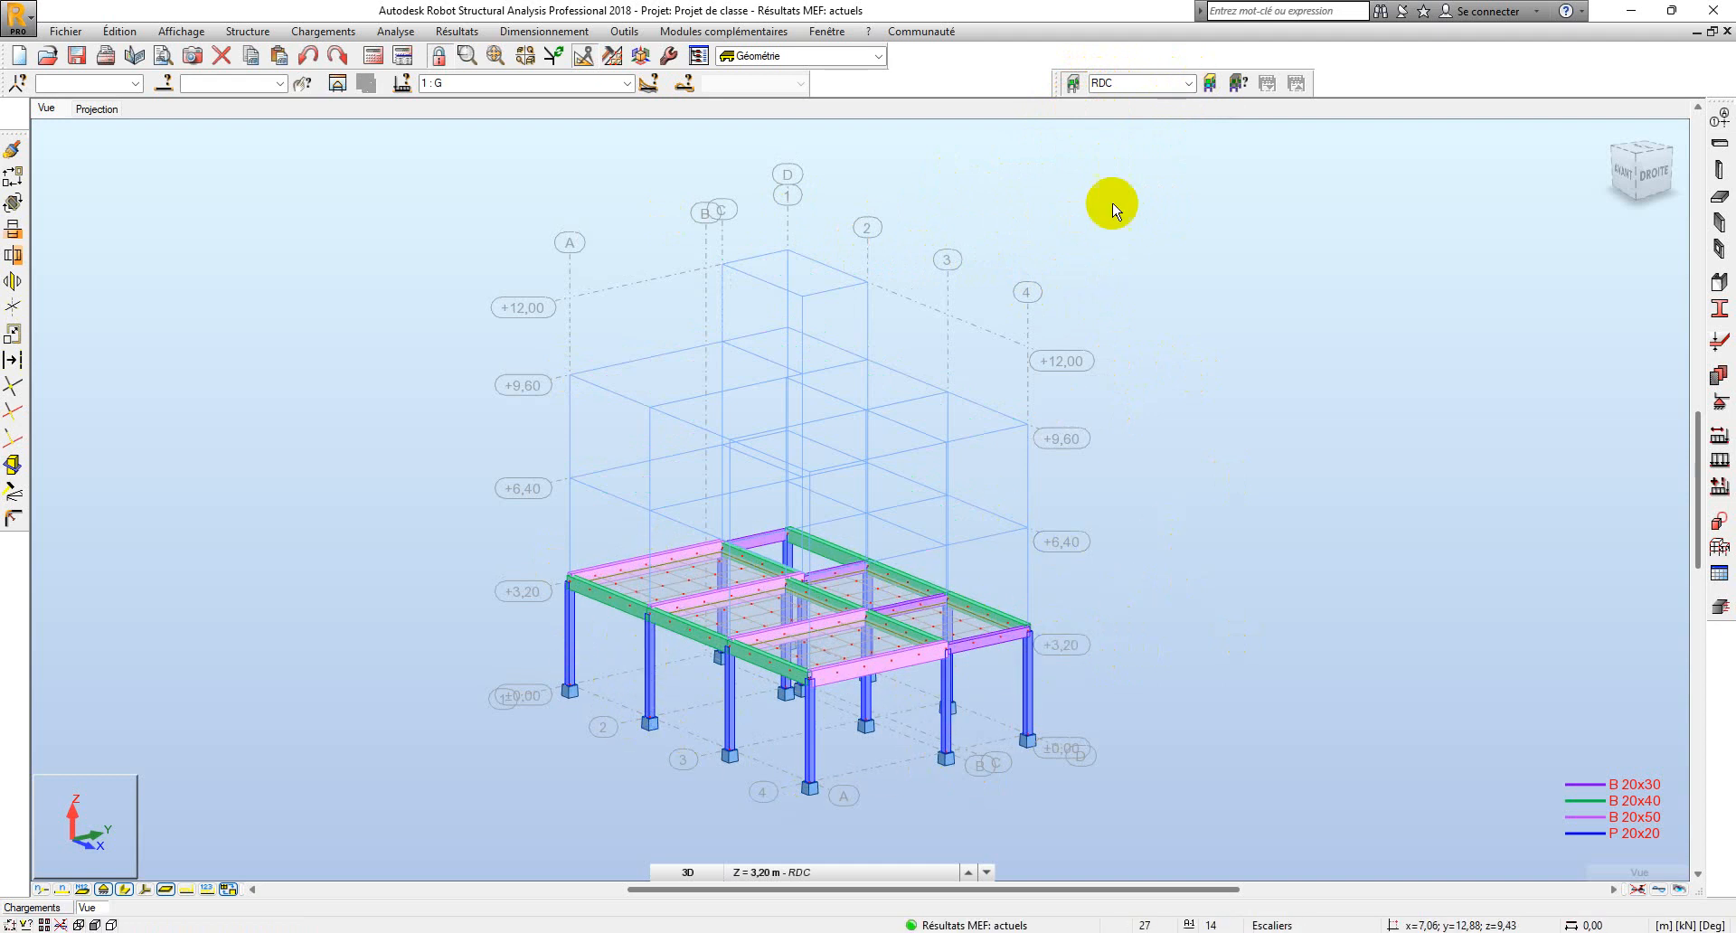
click(1189, 83)
click(1139, 115)
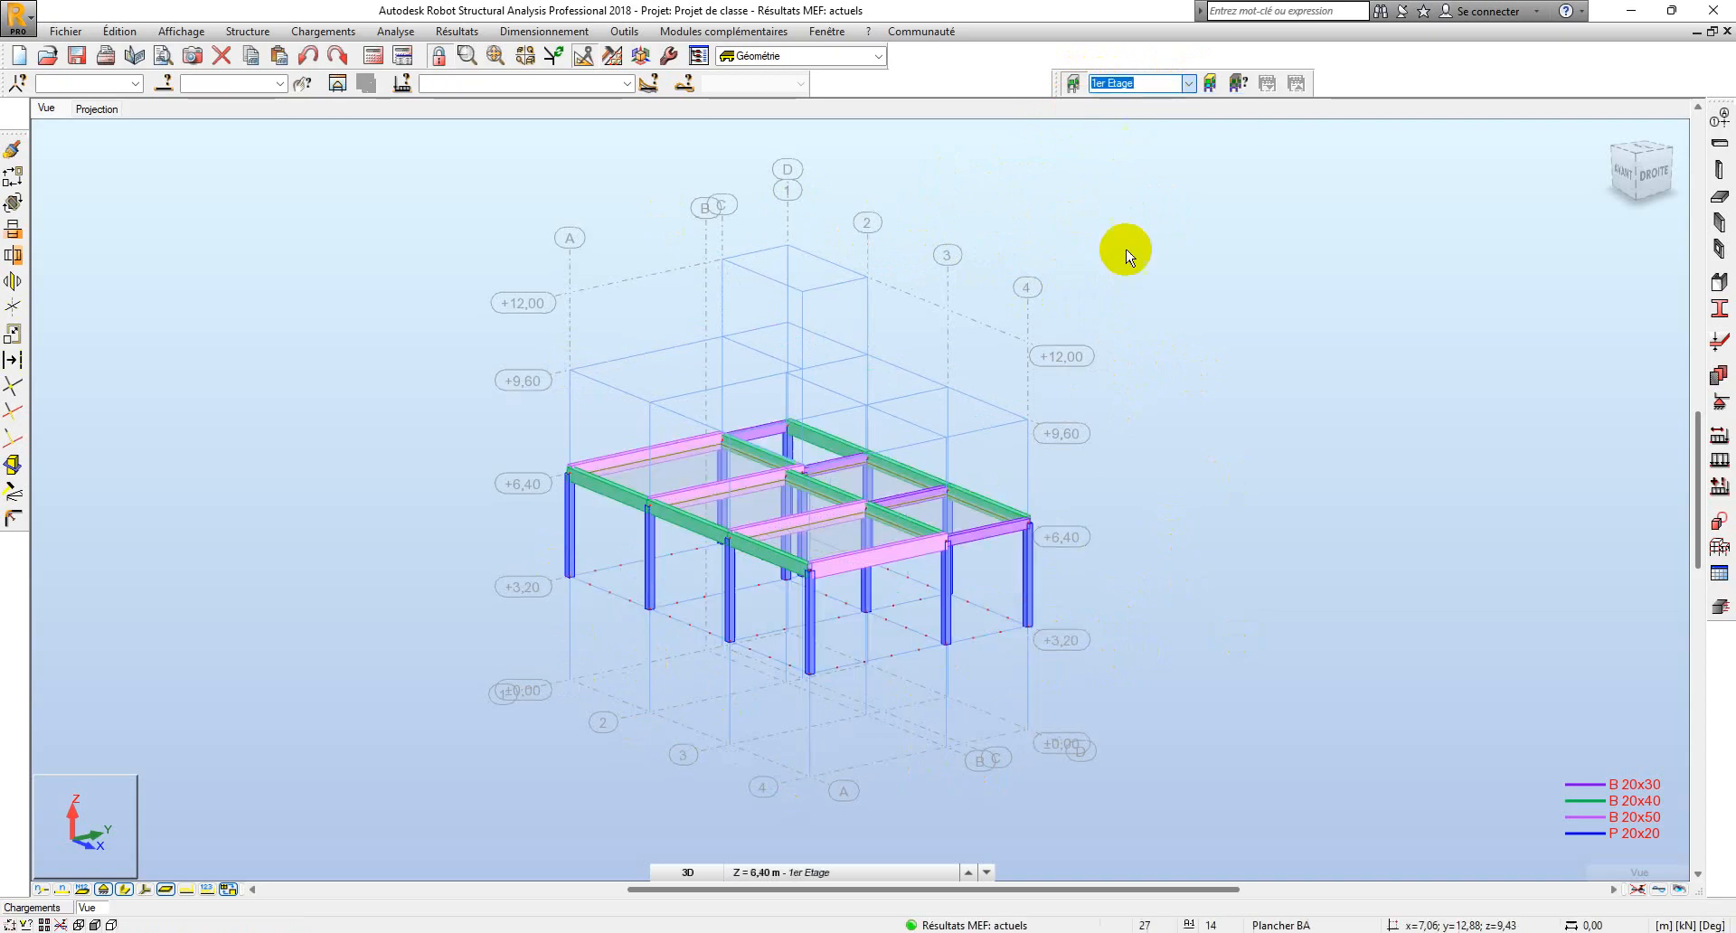
click(1188, 83)
click(1151, 115)
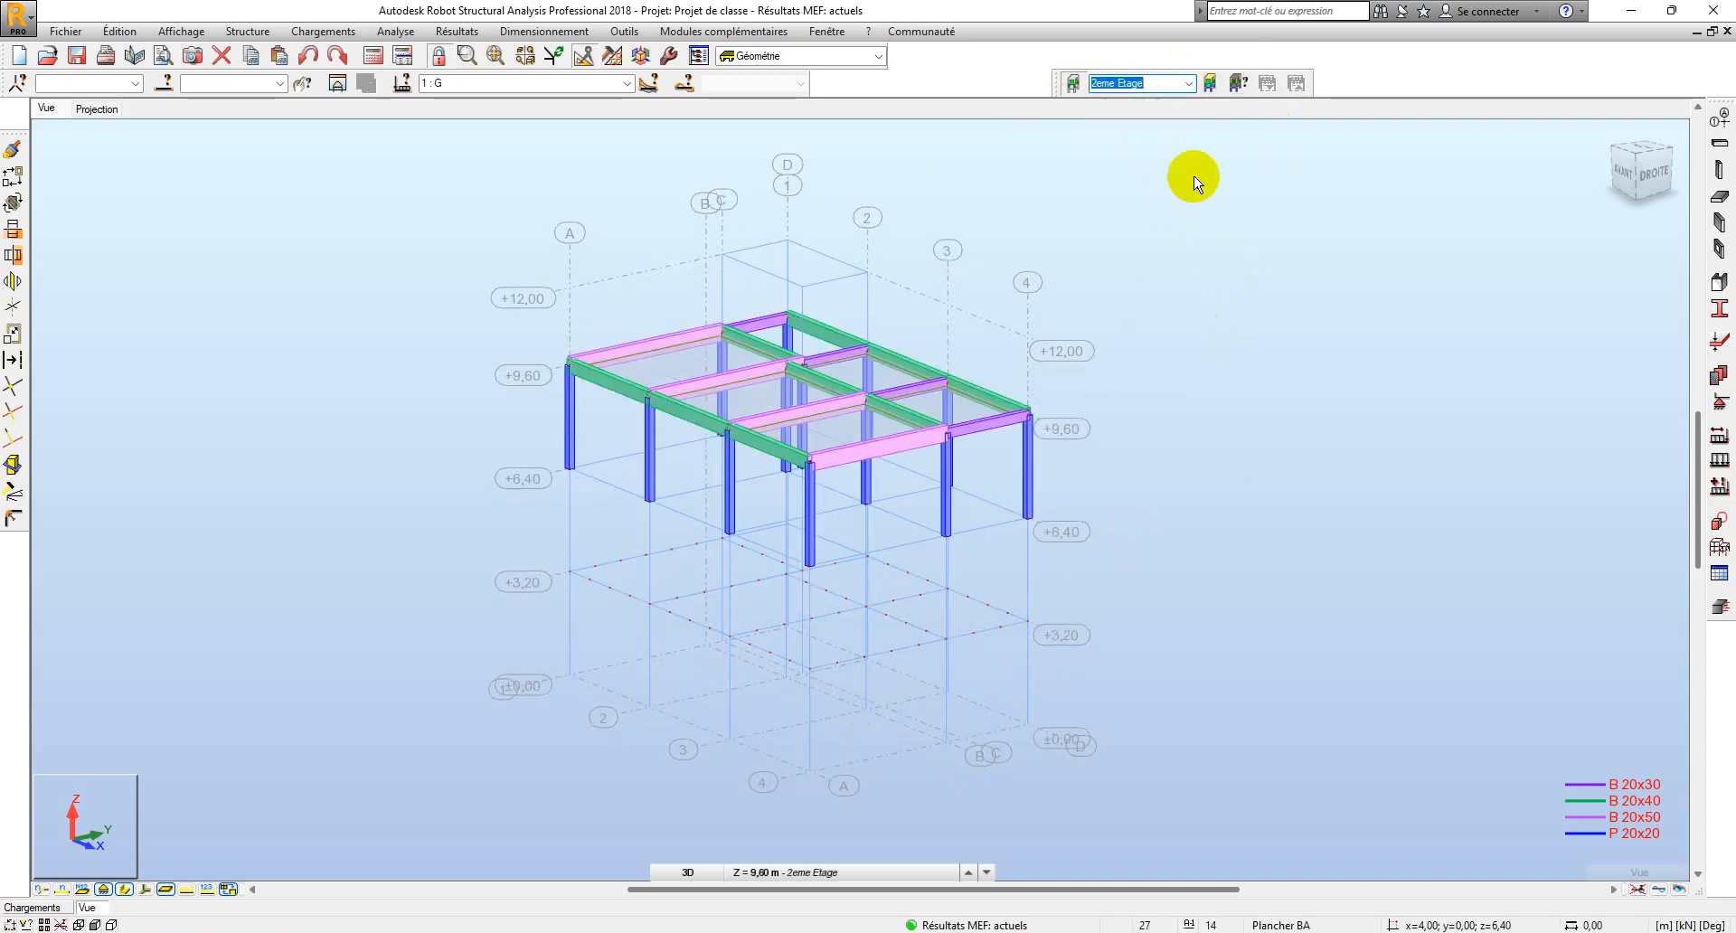
click(1184, 84)
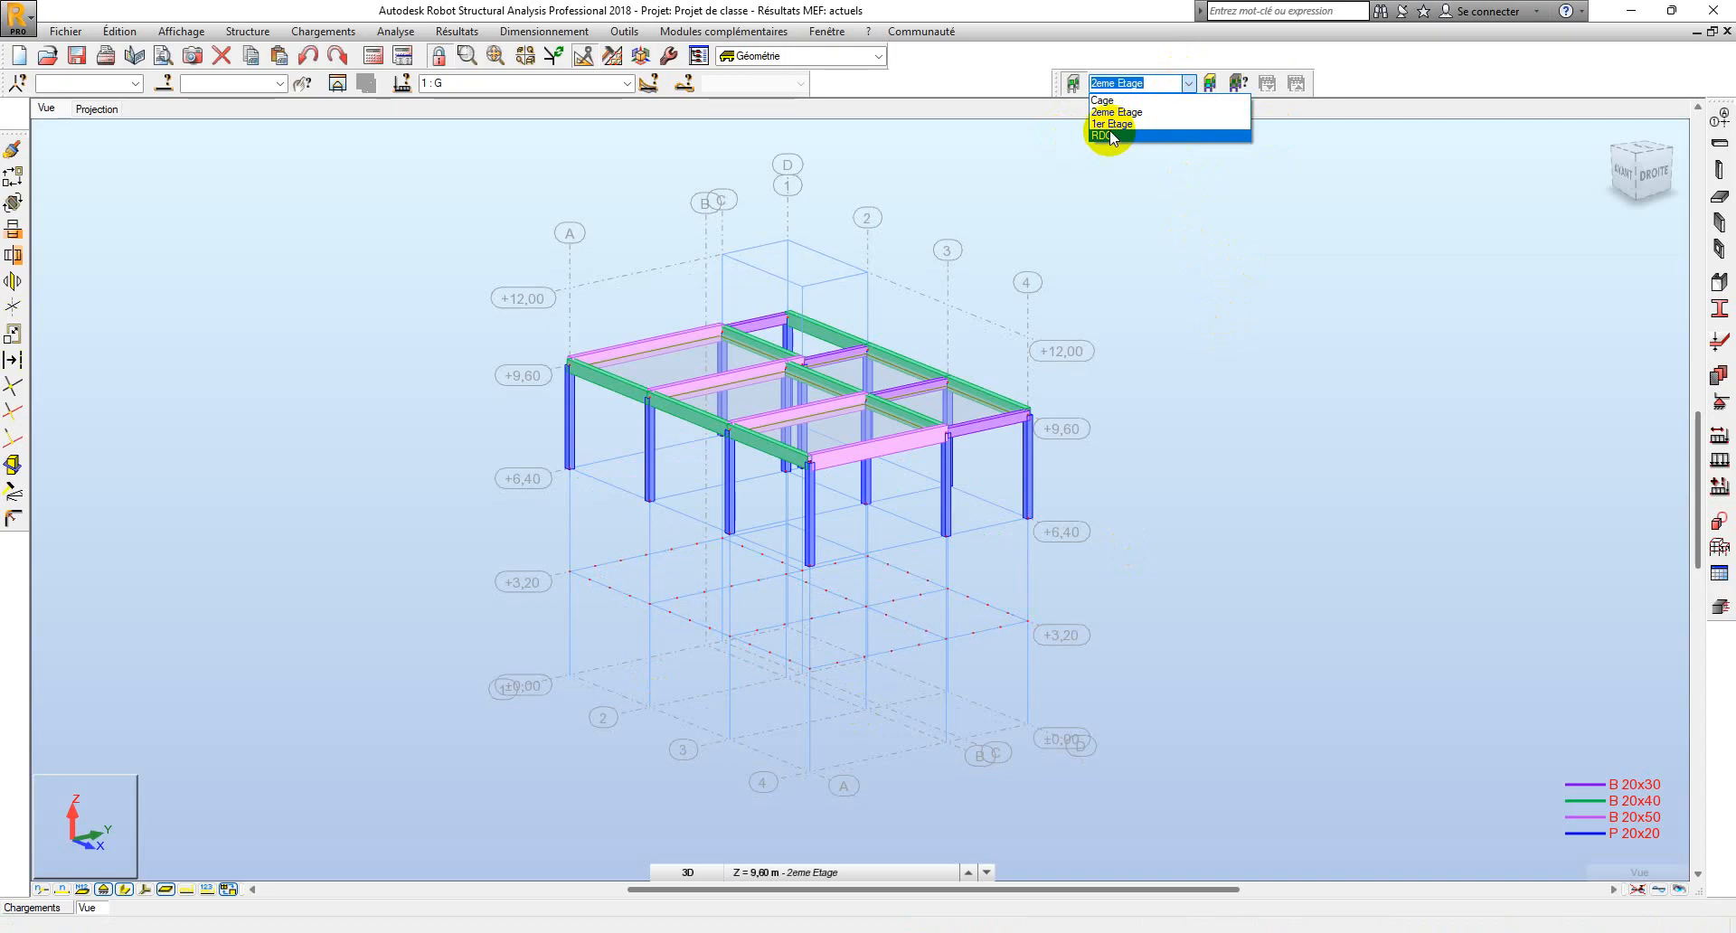
click(1120, 91)
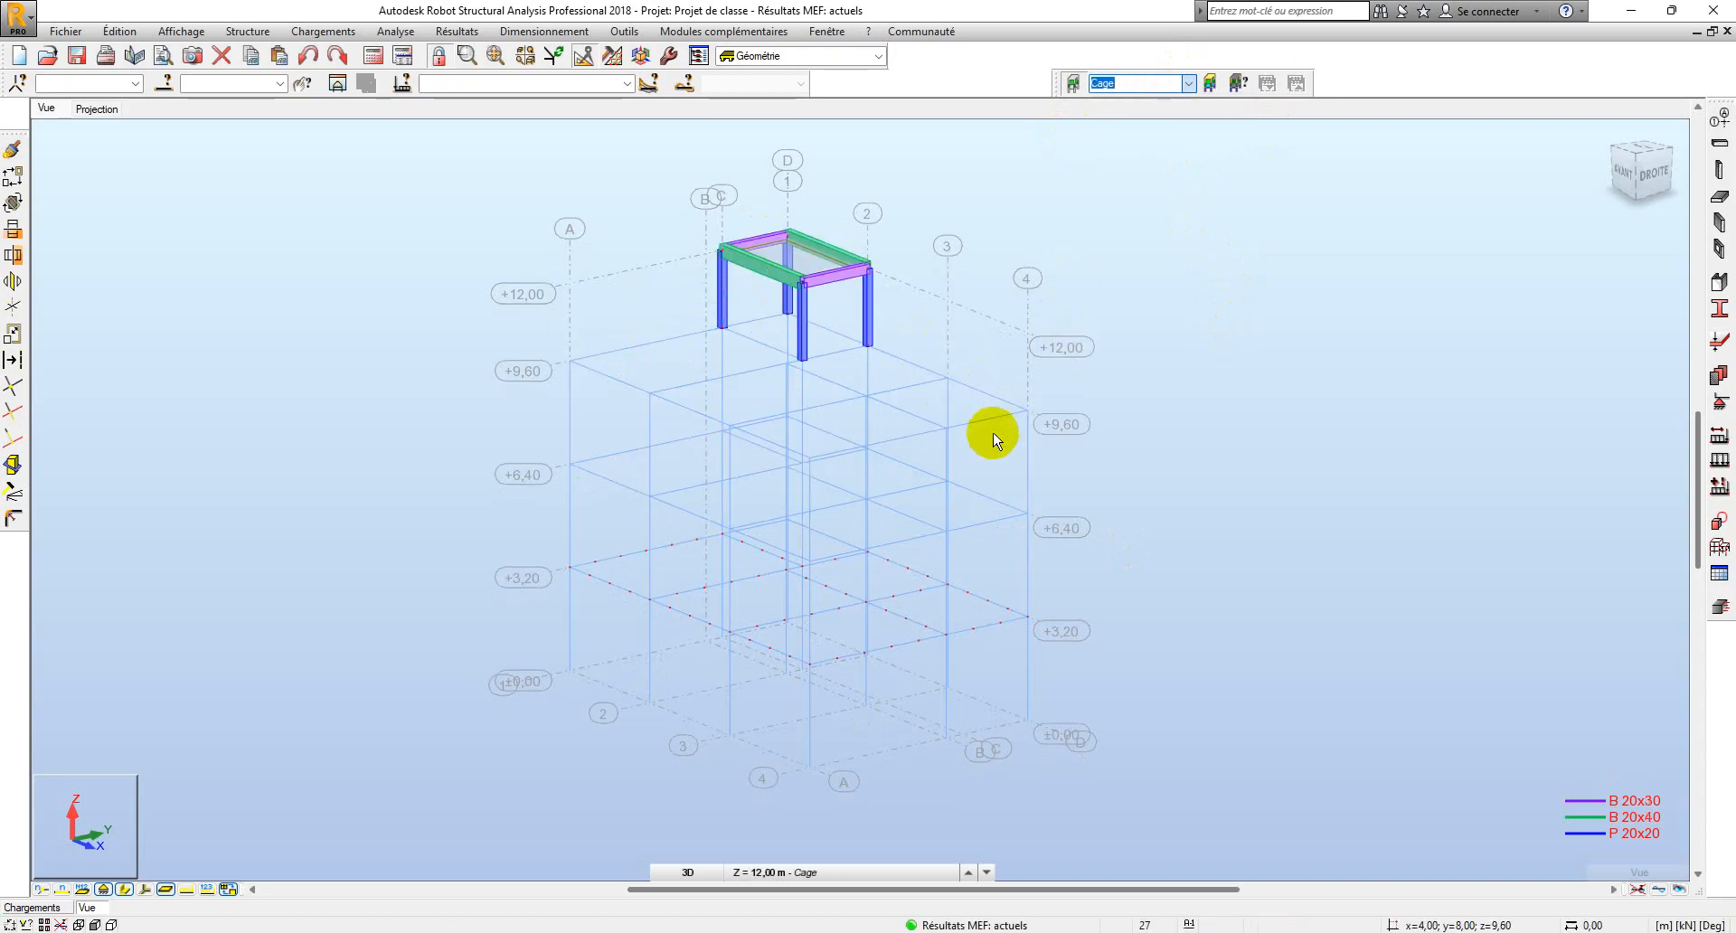
middle_drag(985, 436, 891, 468)
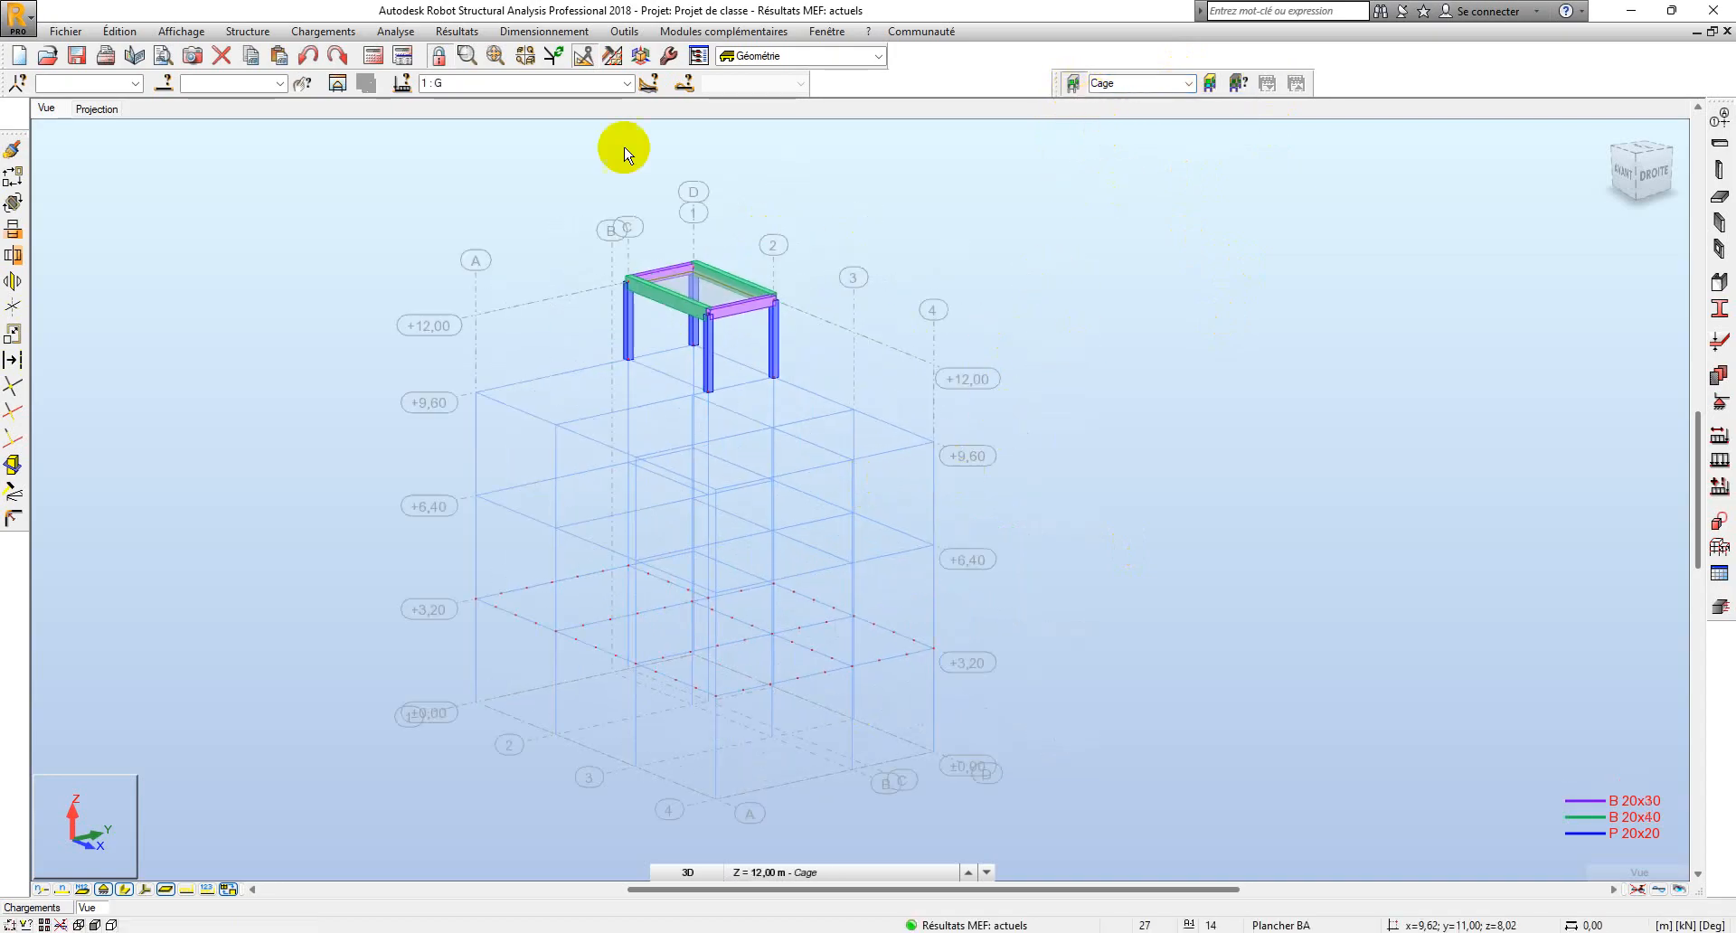
Review the names, floor levels and heights in the storey definitions without changing them.
click(247, 31)
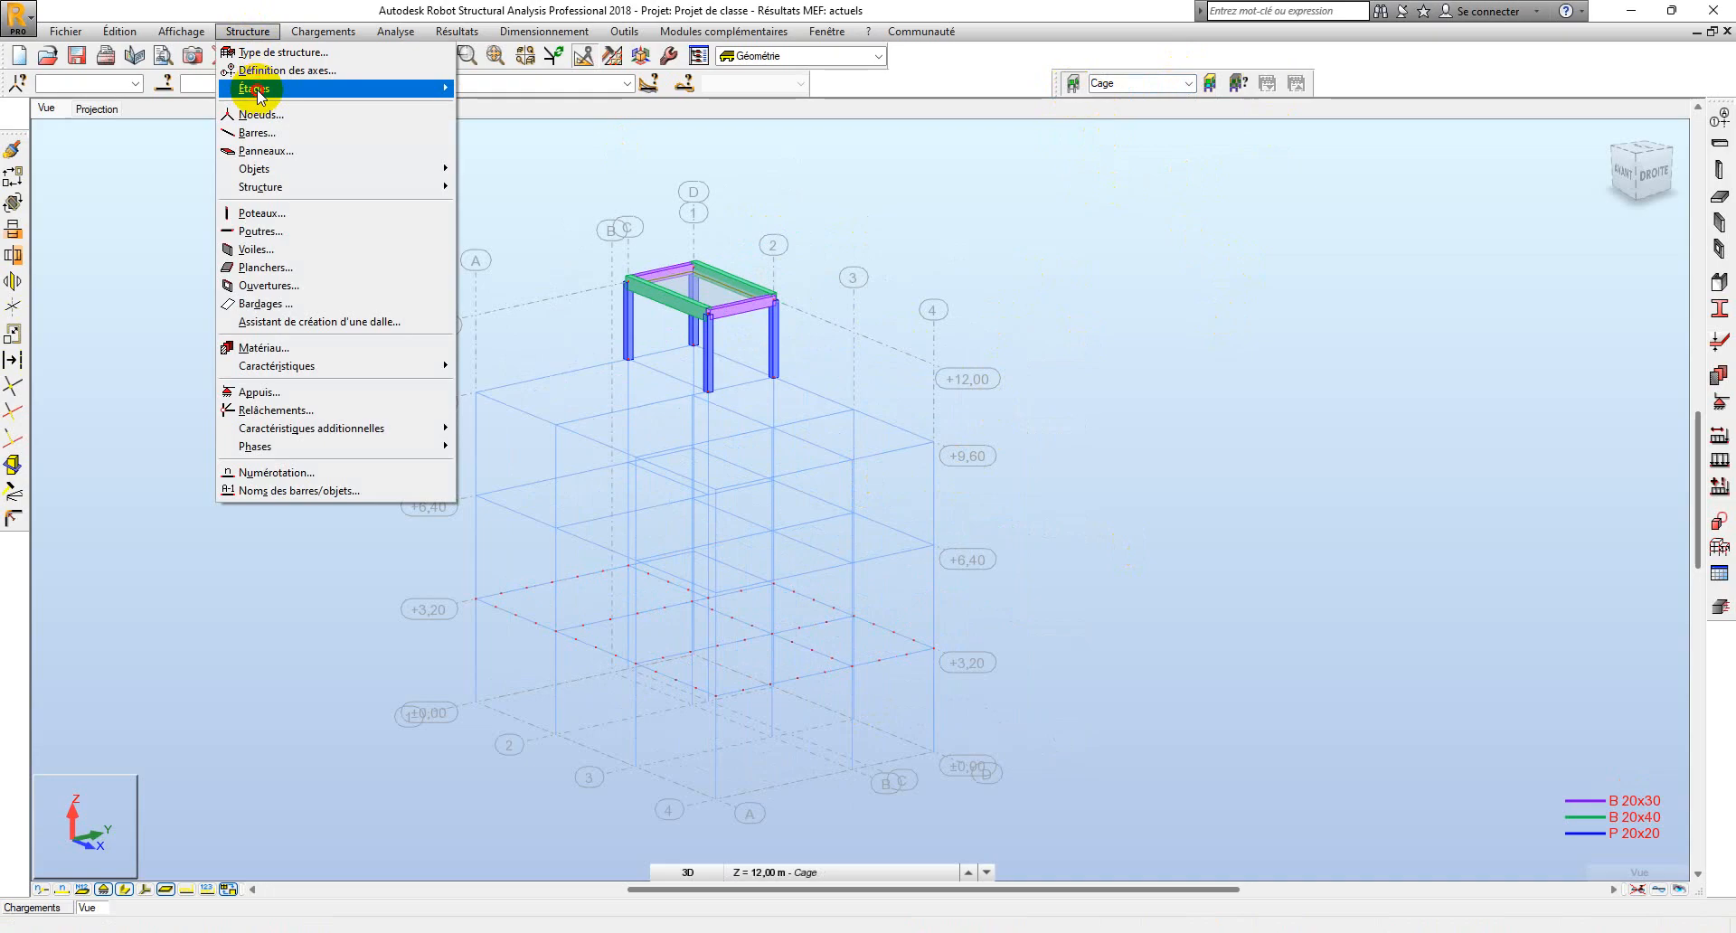
mouse_move(257, 88)
click(473, 103)
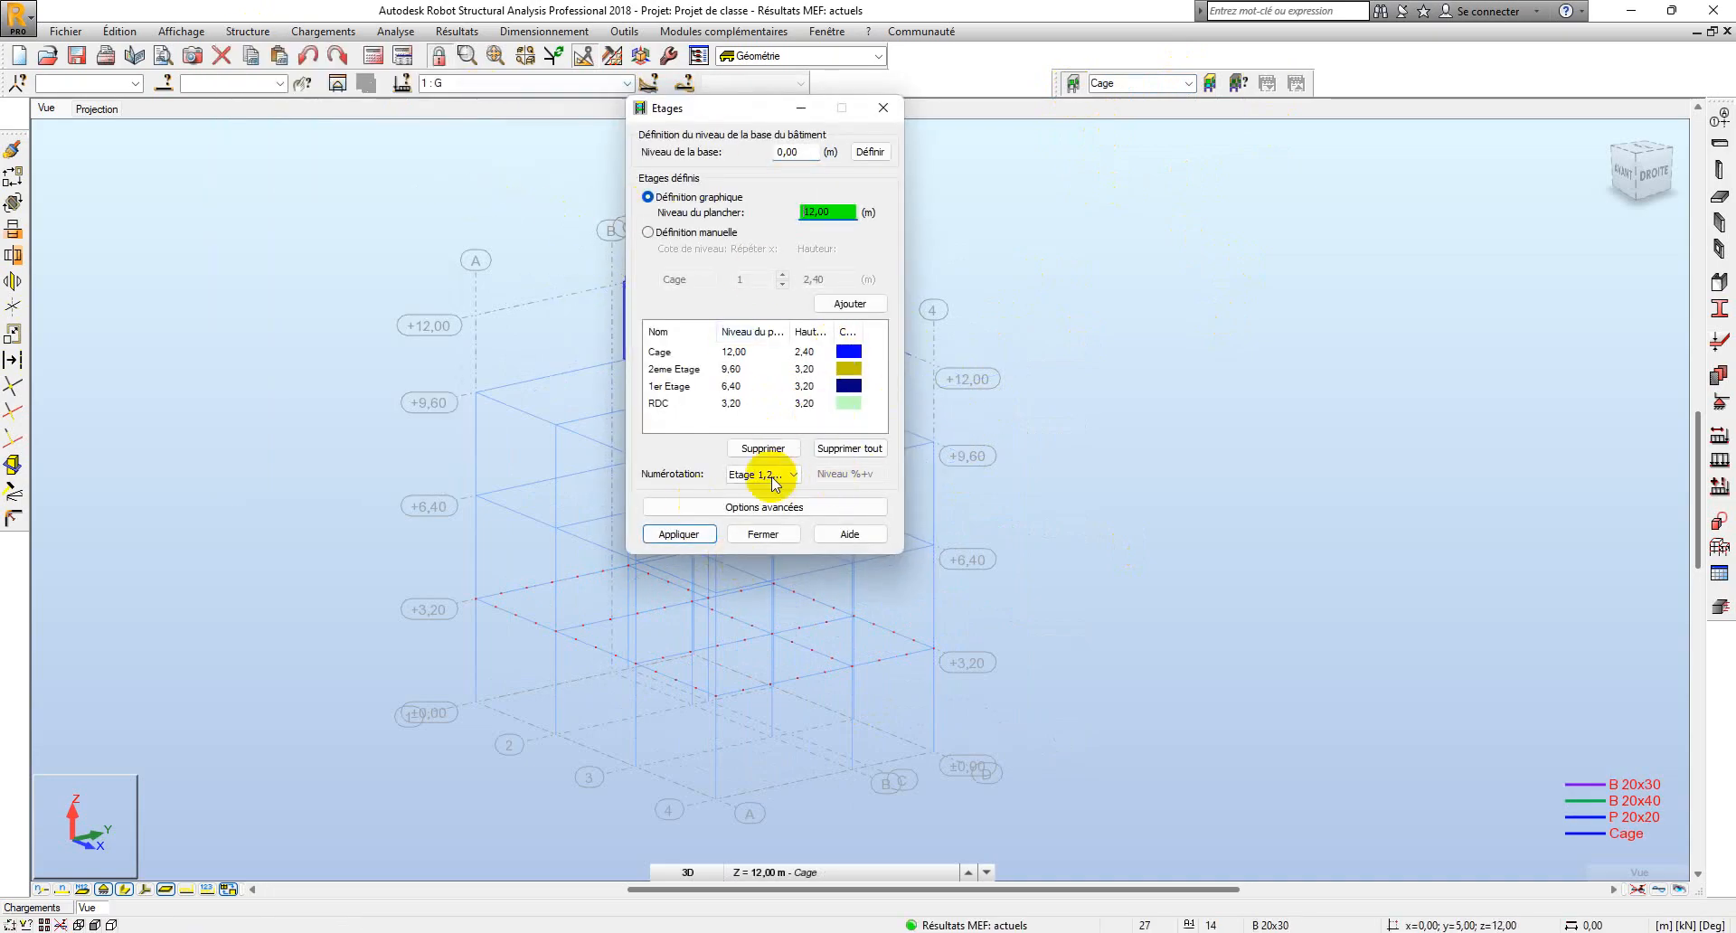
click(877, 110)
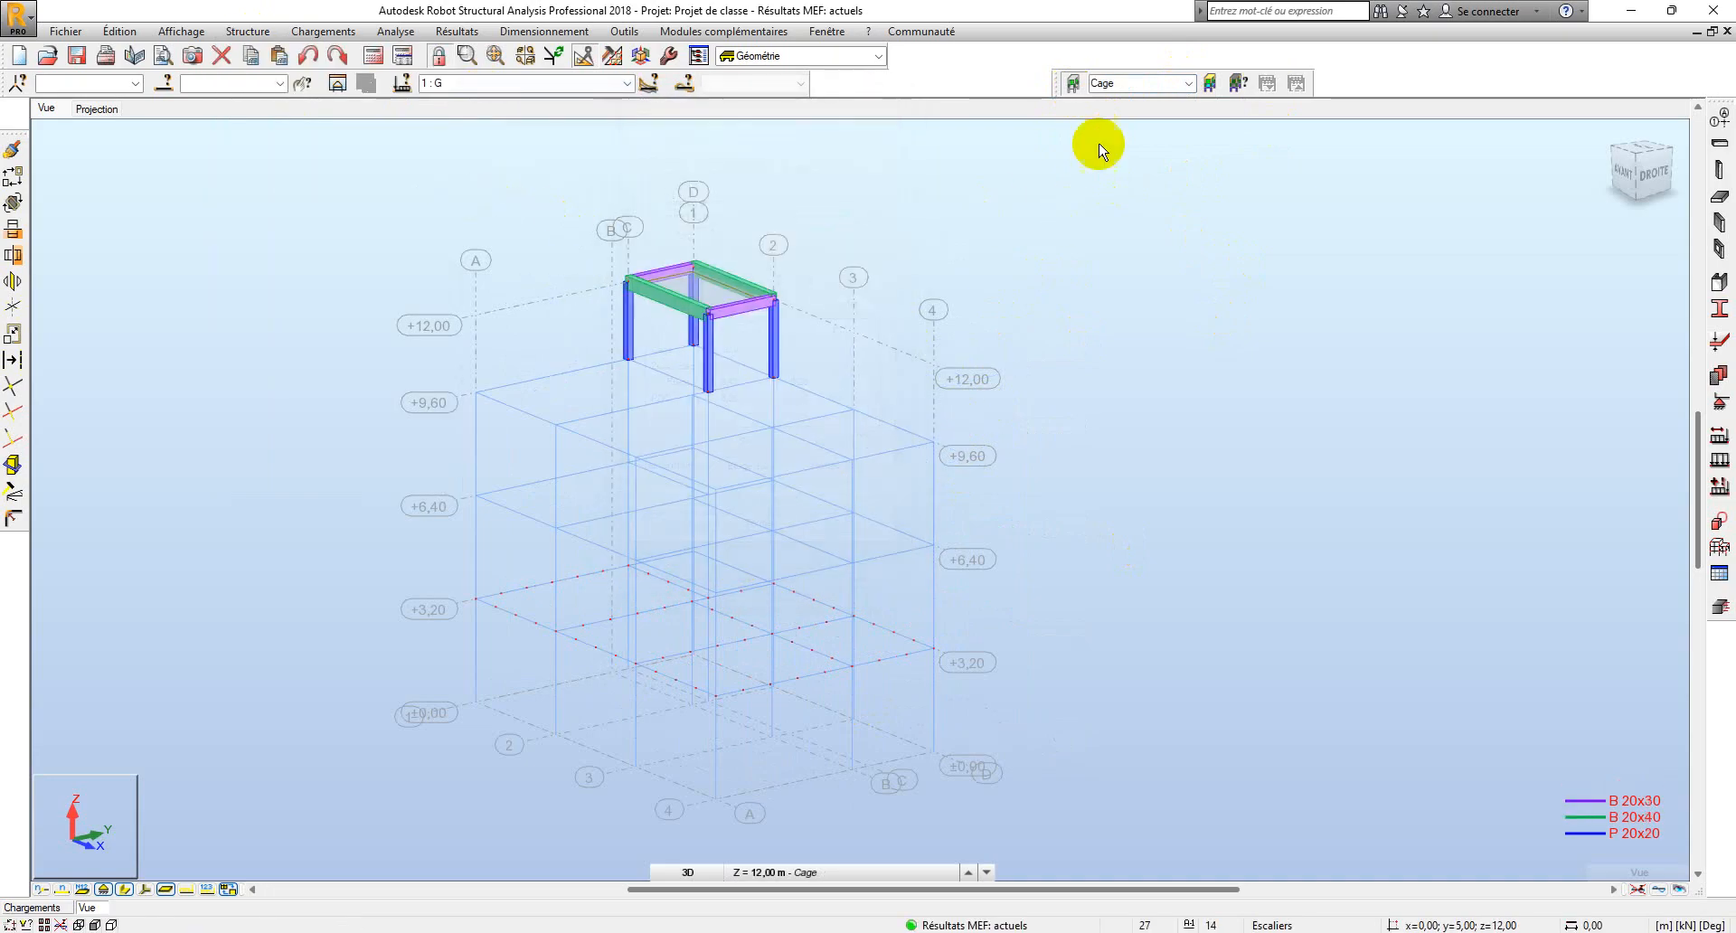
Turn off the storey filter to examine the whole building structure in 3D.
click(1073, 83)
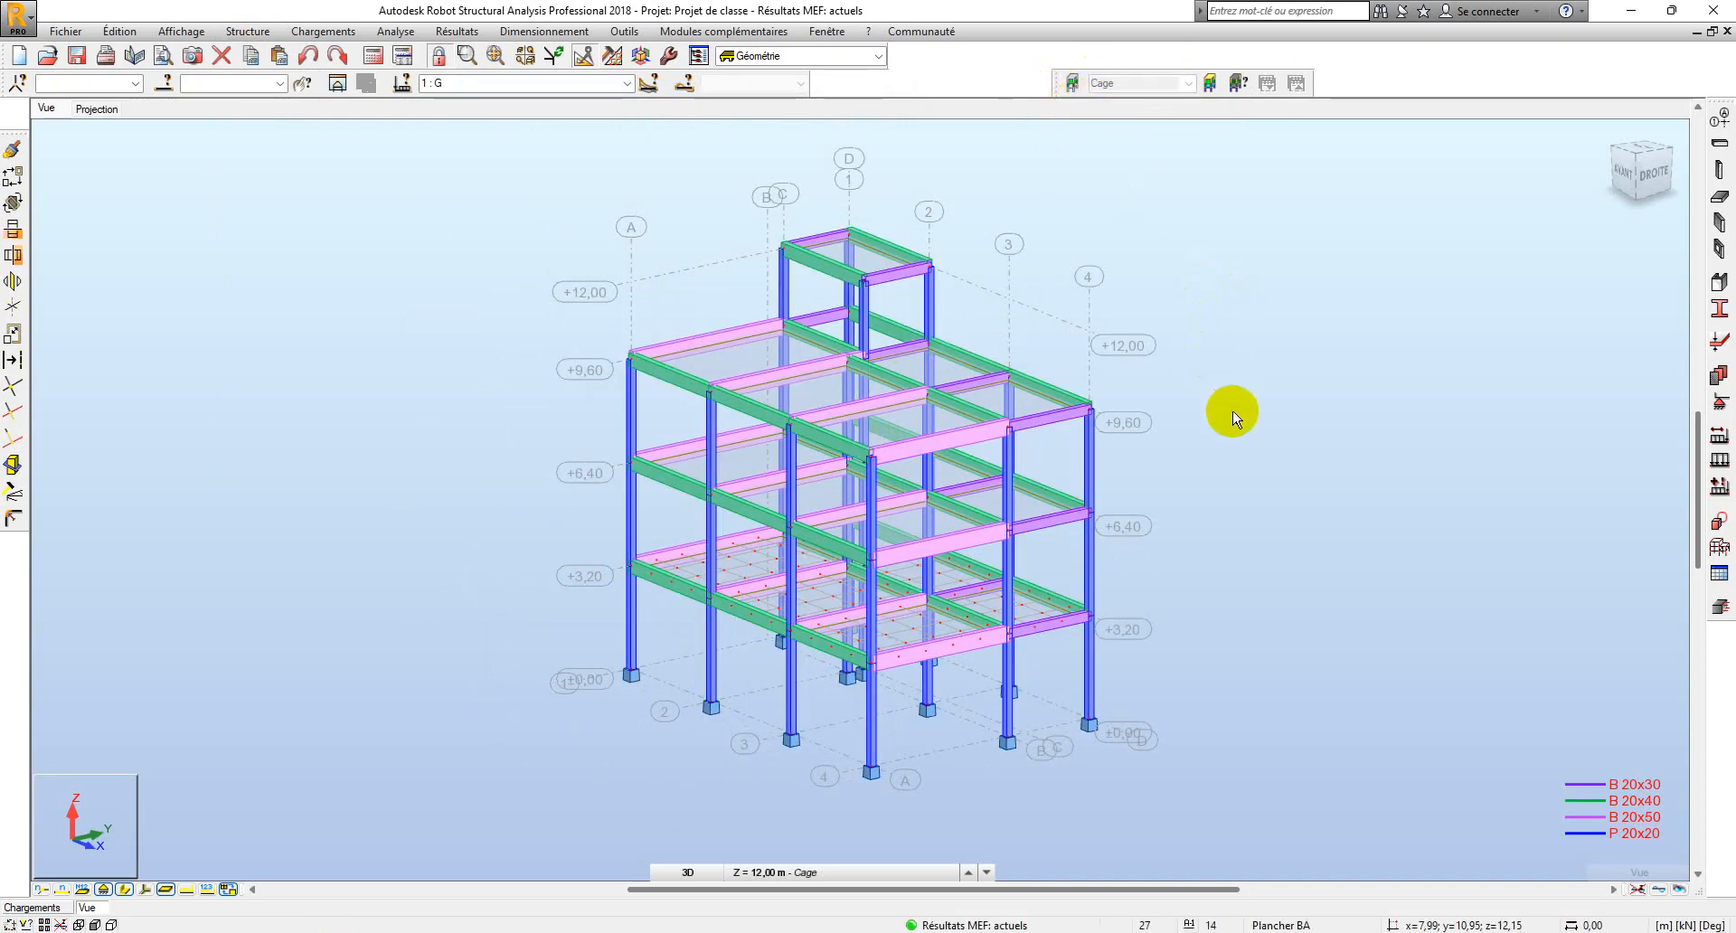
middle_drag(1229, 411, 1151, 423)
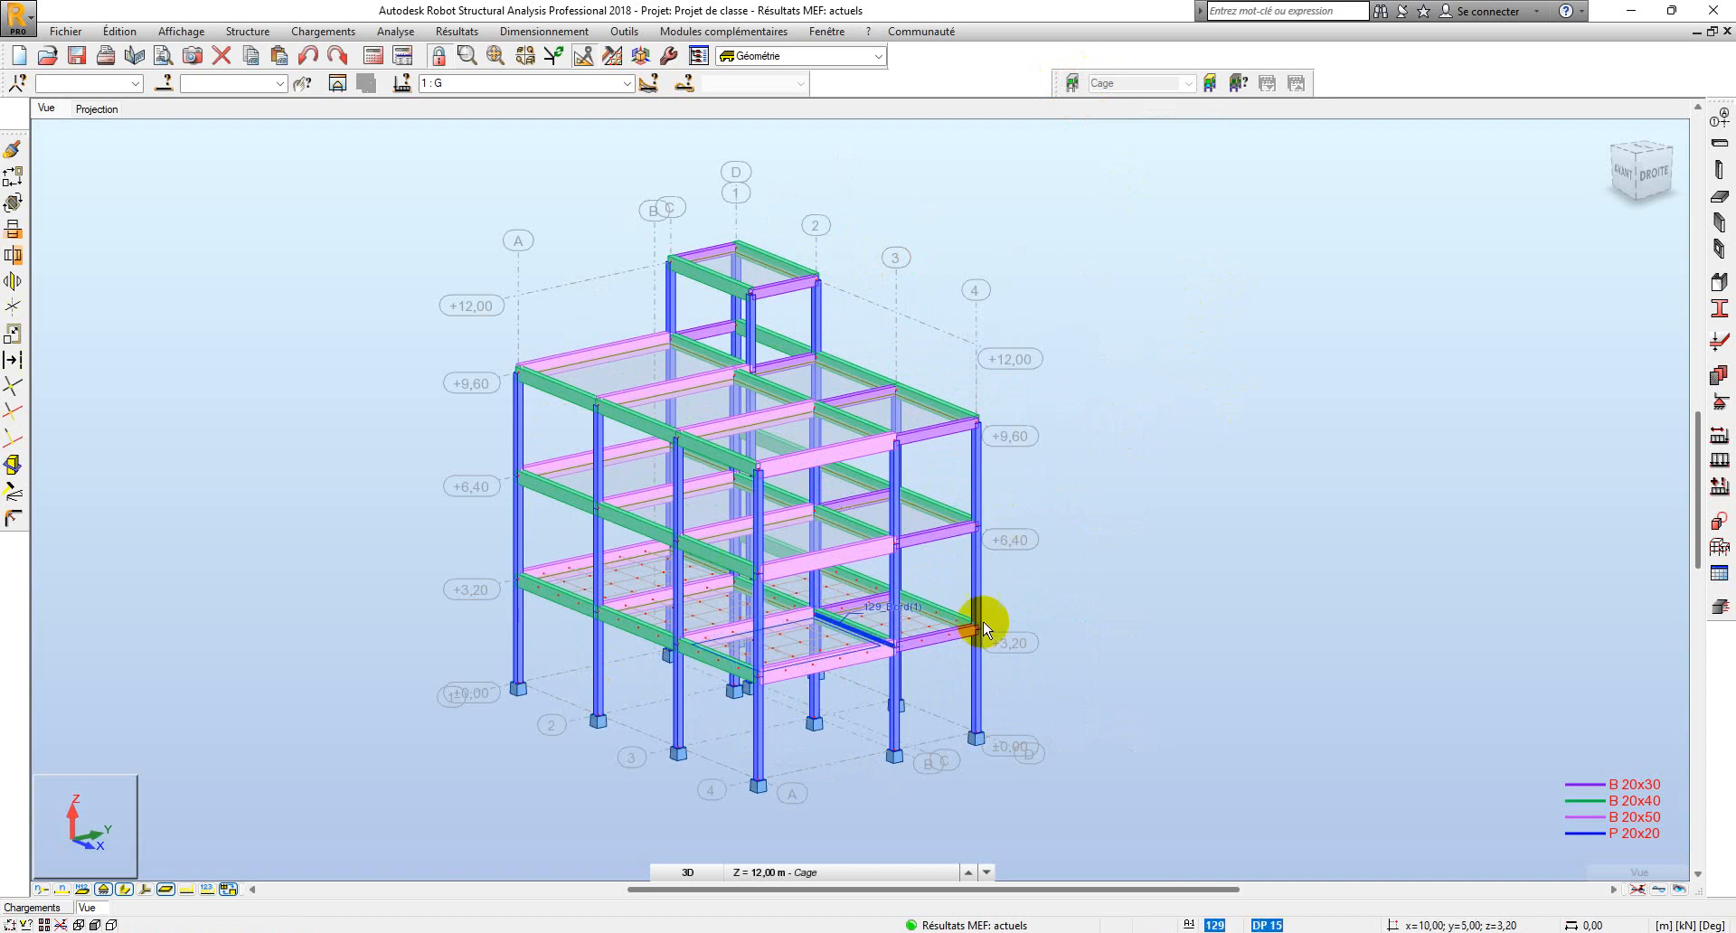
middle_drag(1033, 607, 1081, 593)
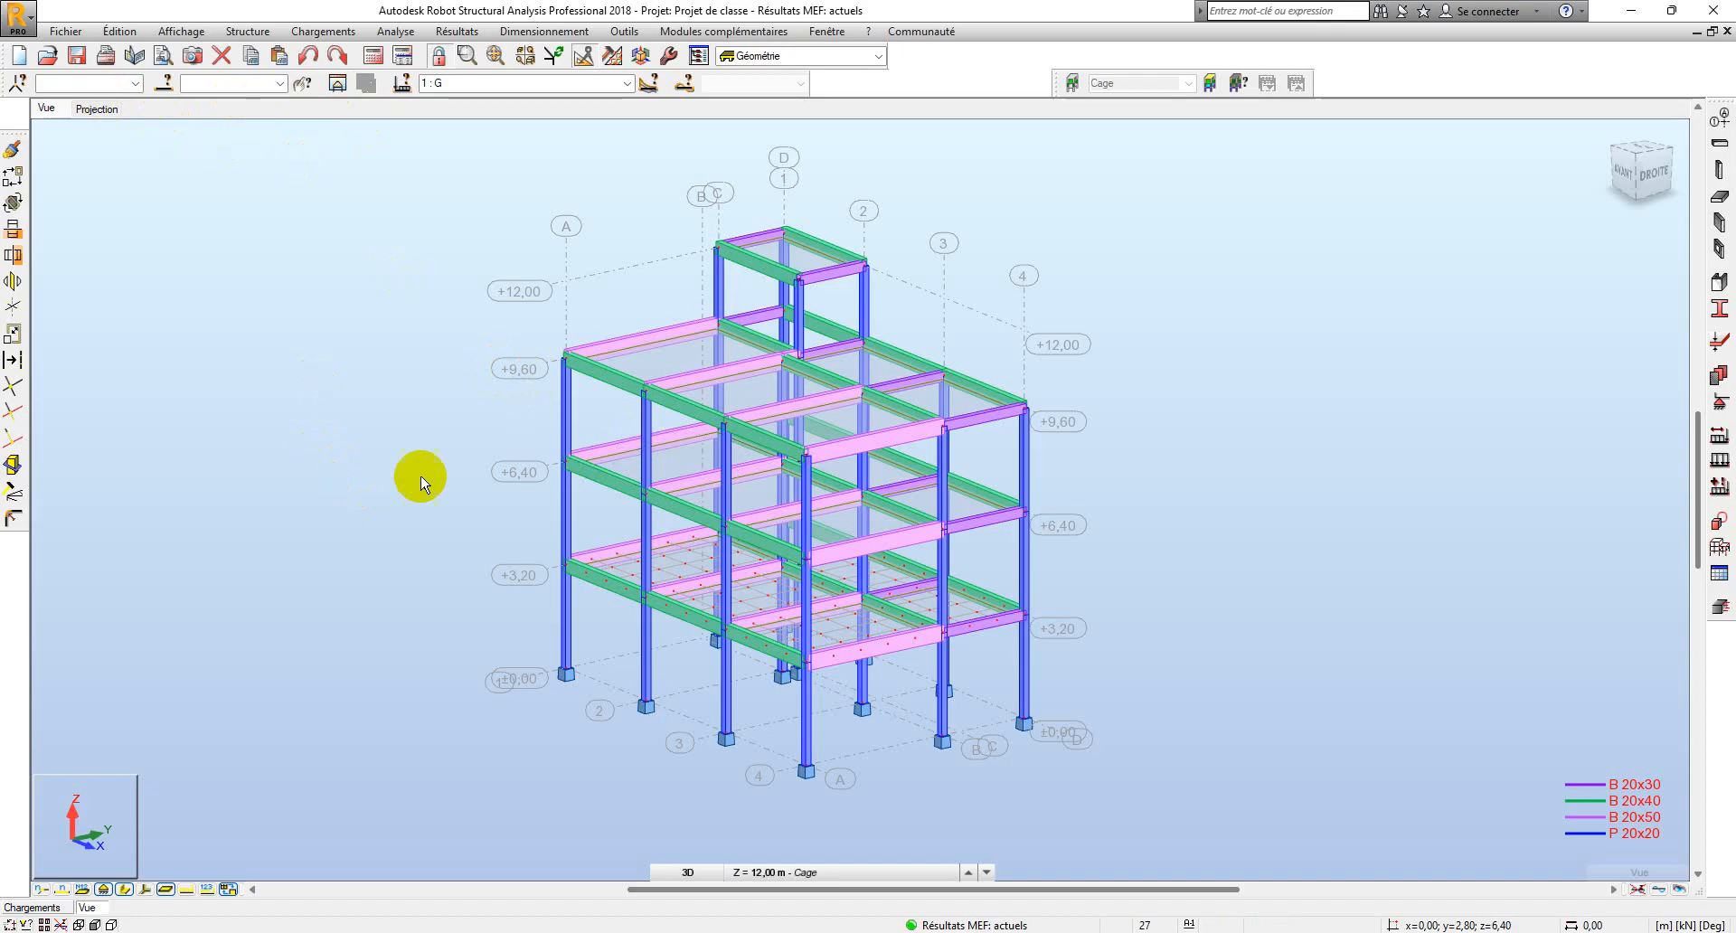
Show the Cage level in plan projection and make 1 : G the active load case.
click(96, 108)
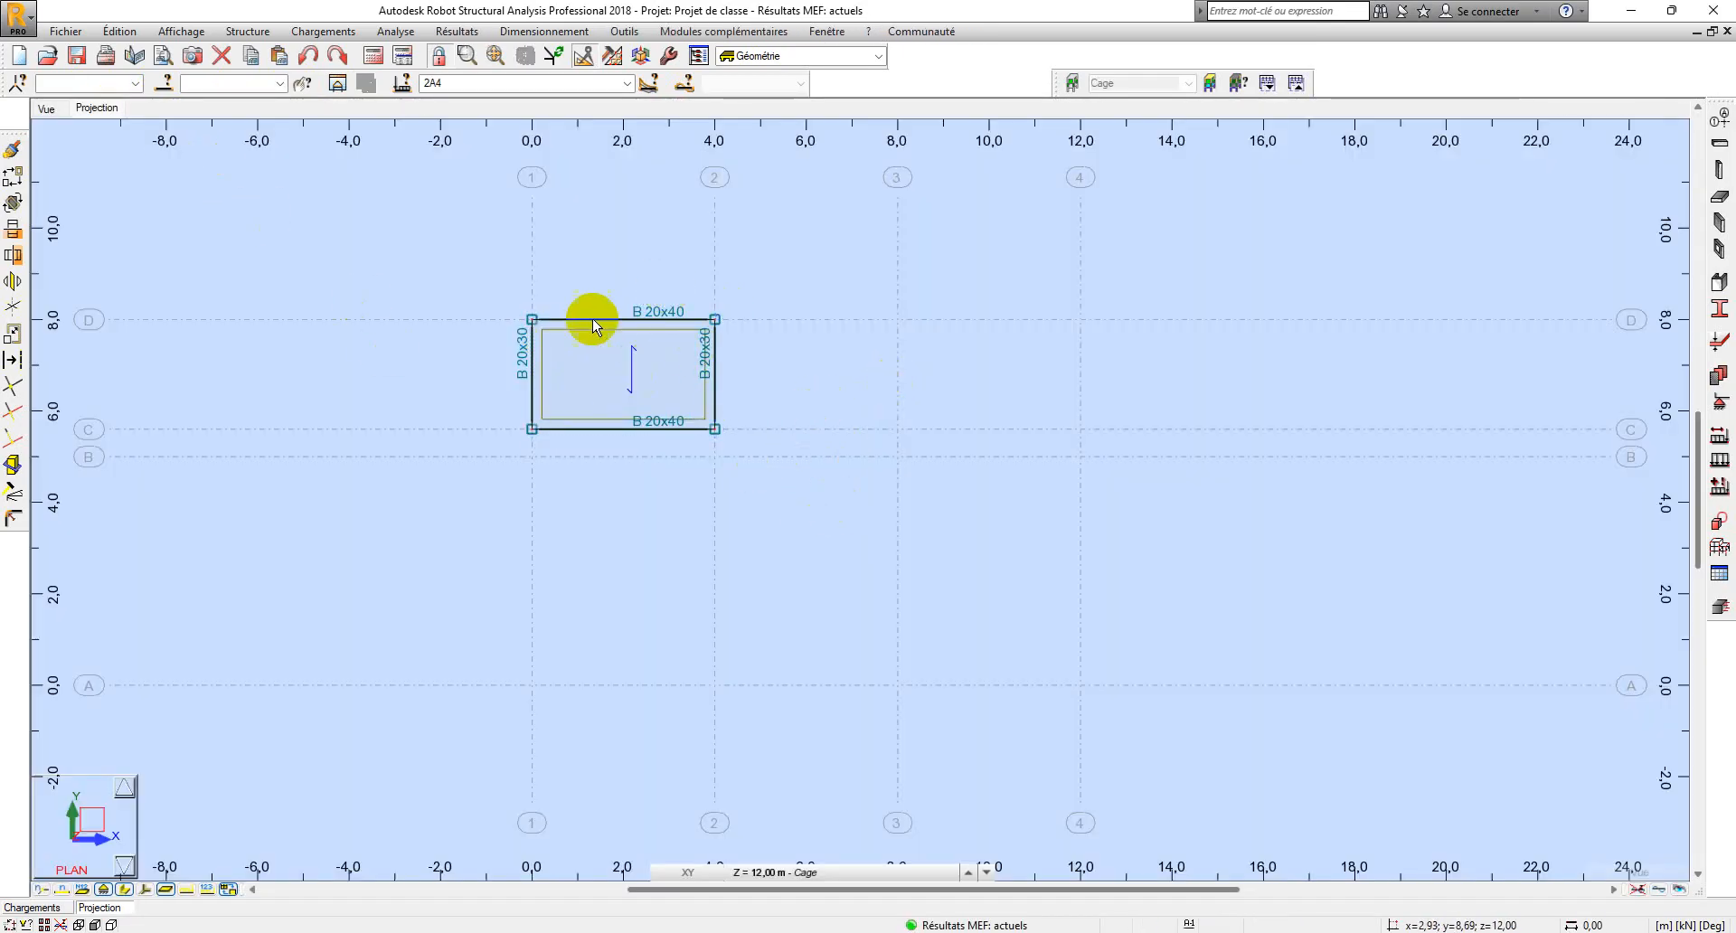
scroll(608, 376, up, 3)
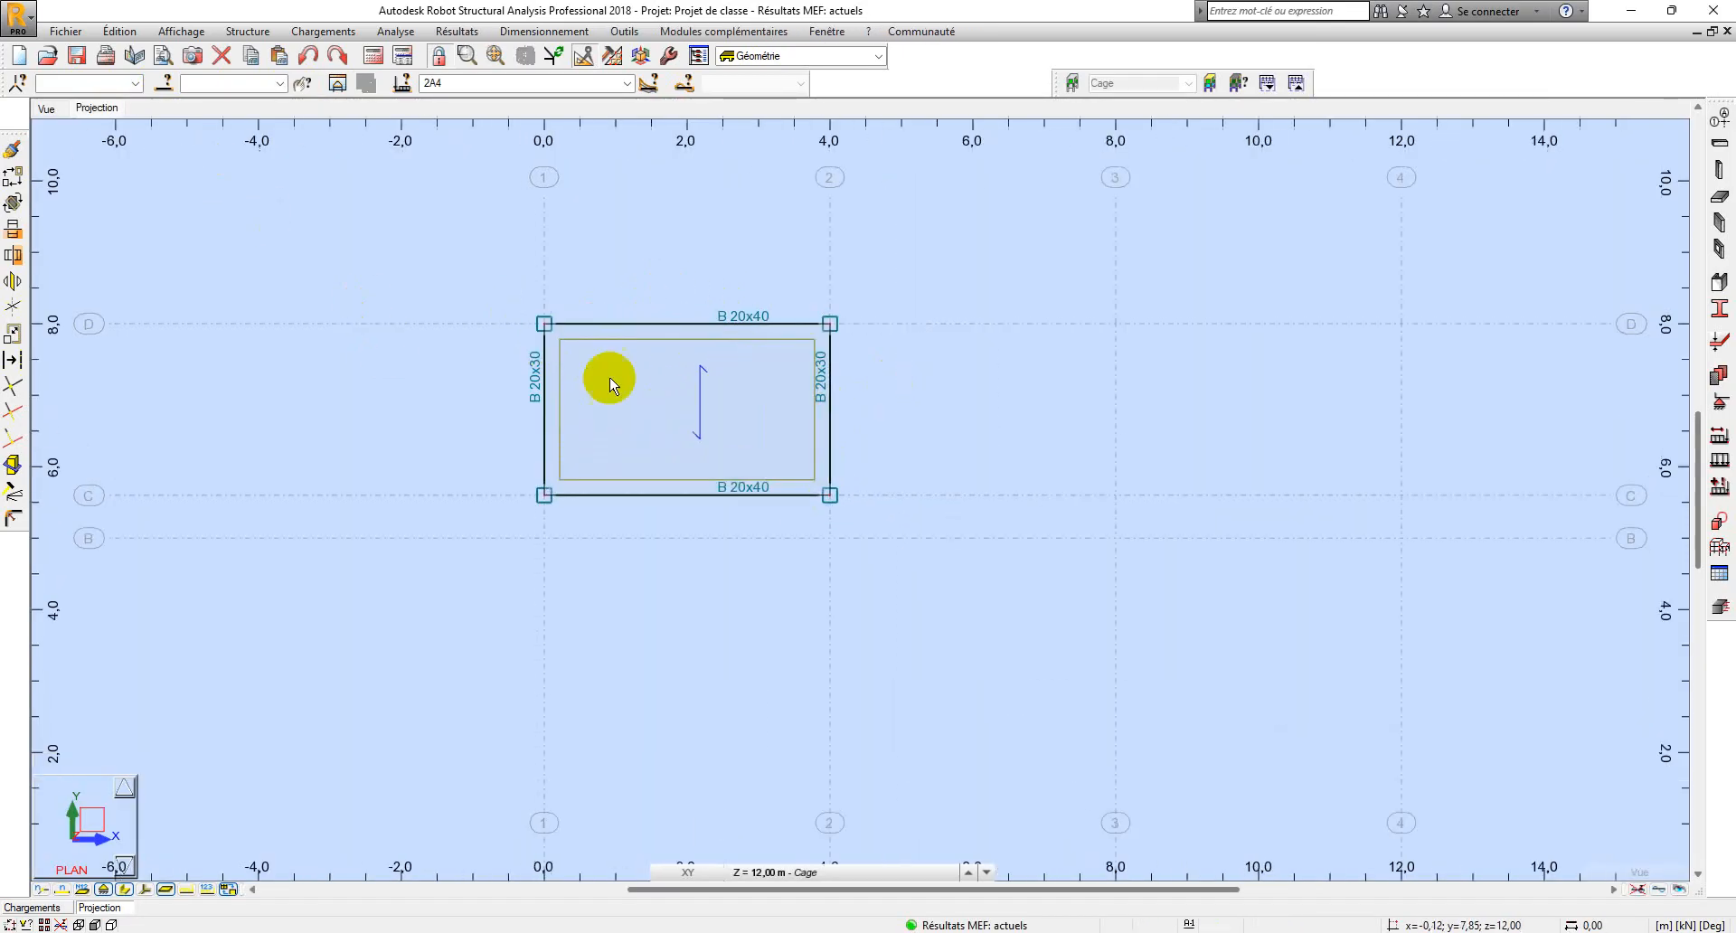
scroll(573, 437, up, 1)
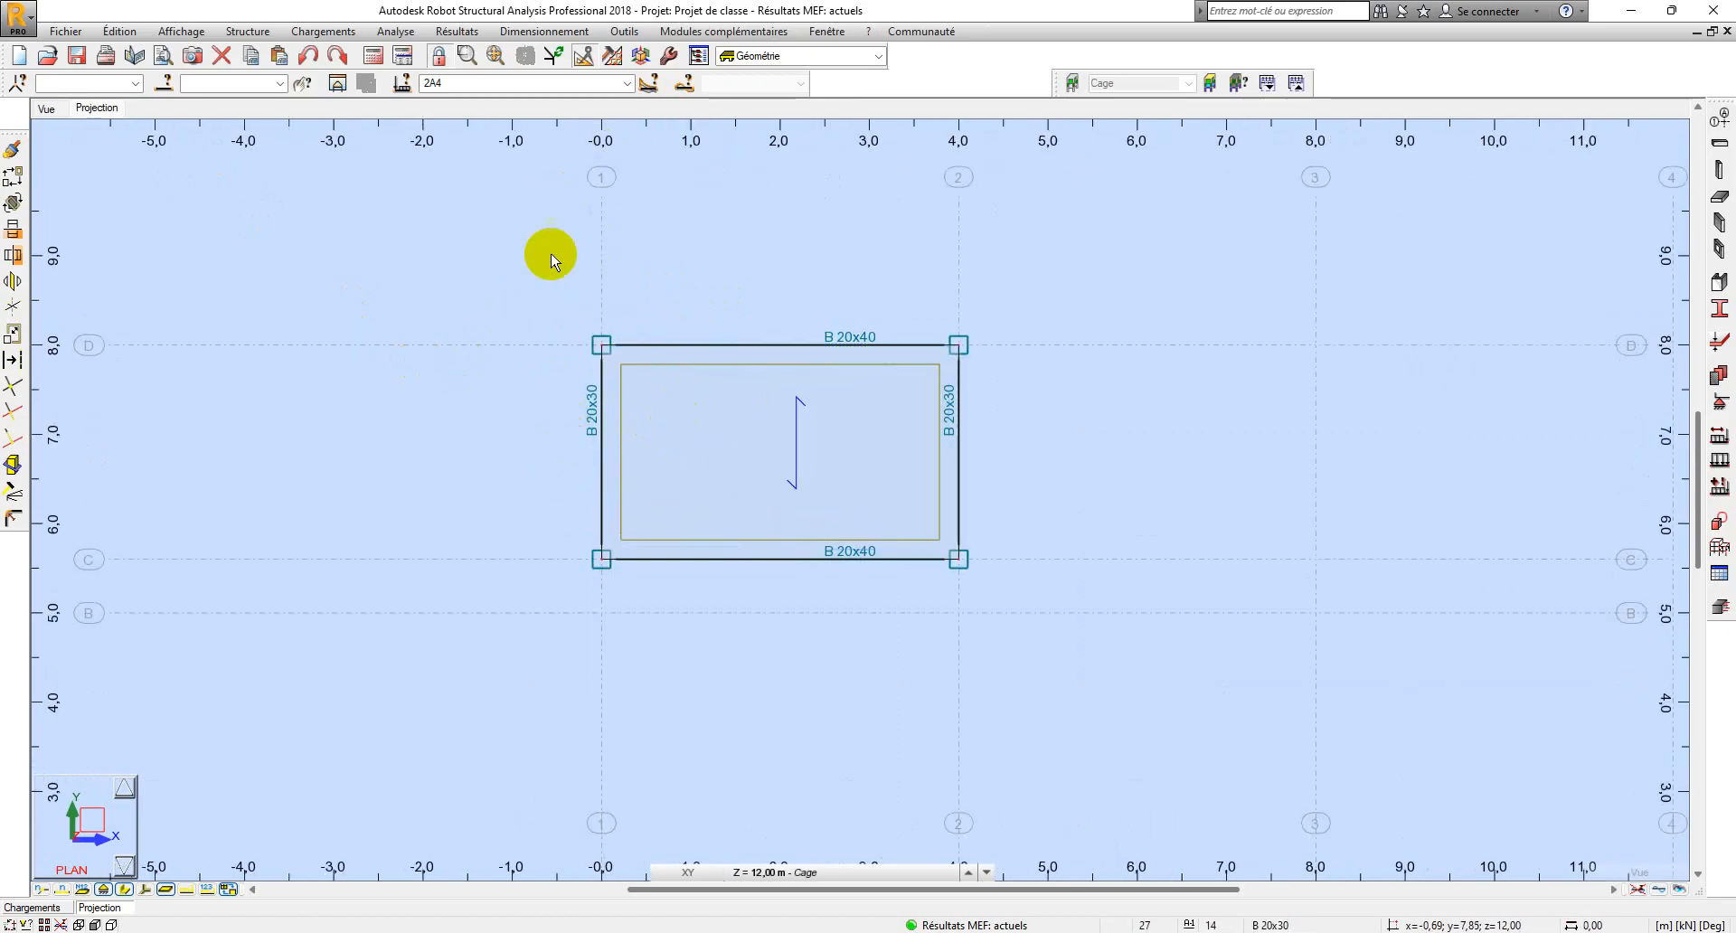
click(624, 90)
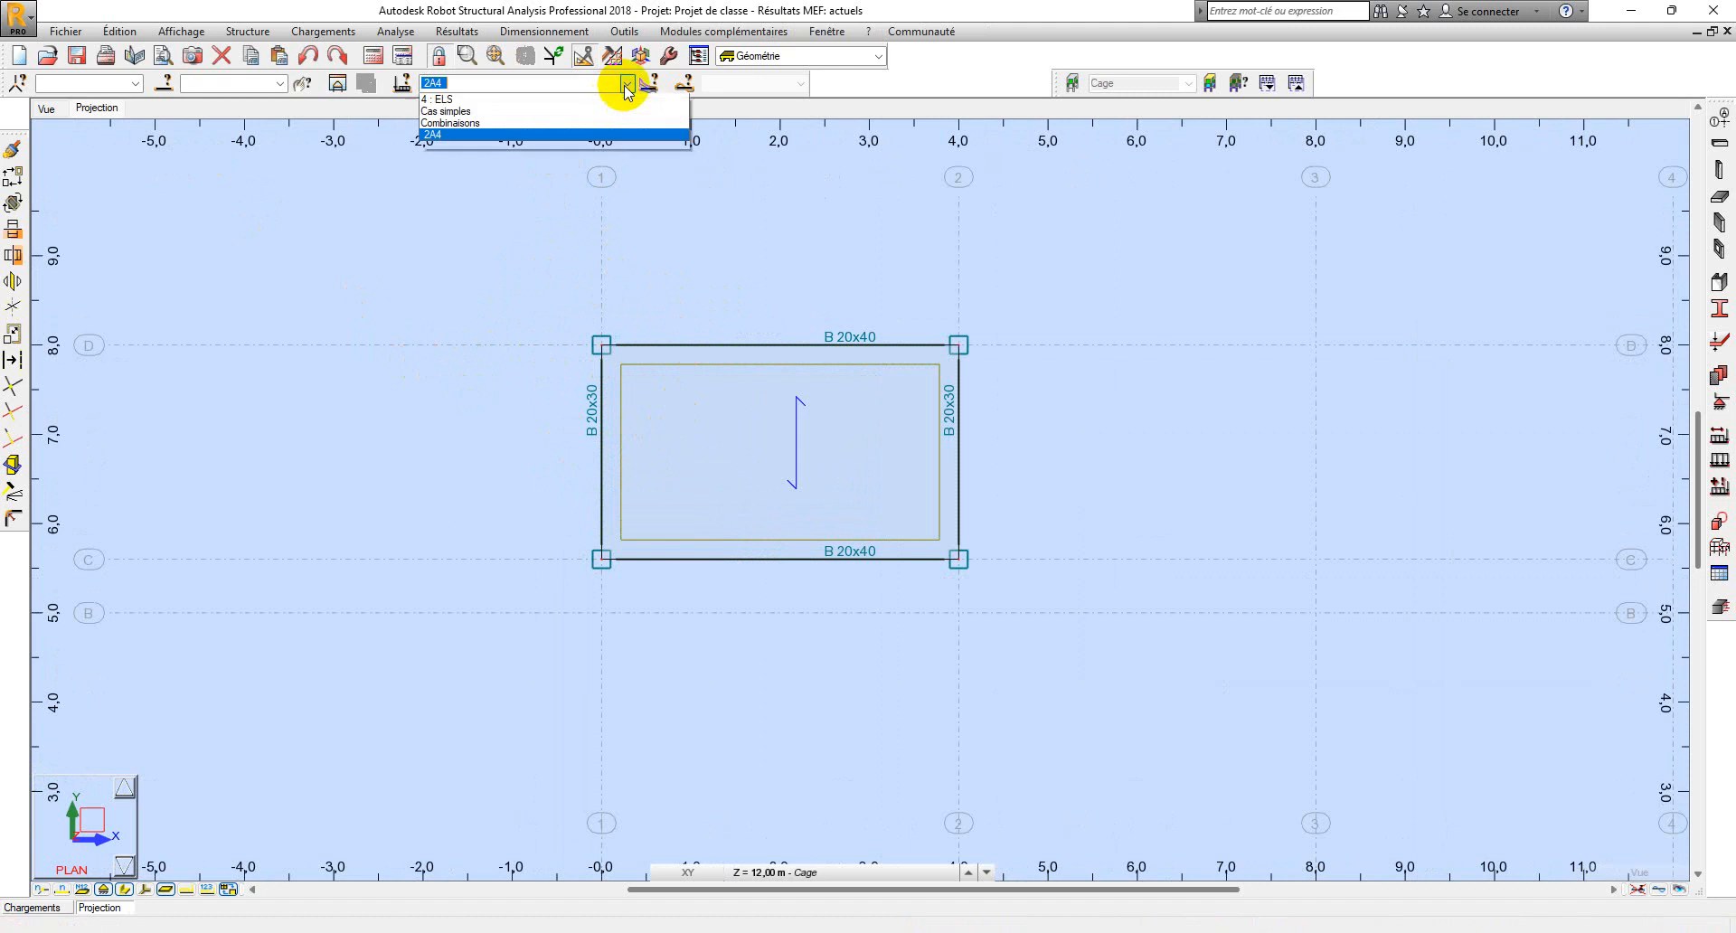
click(579, 99)
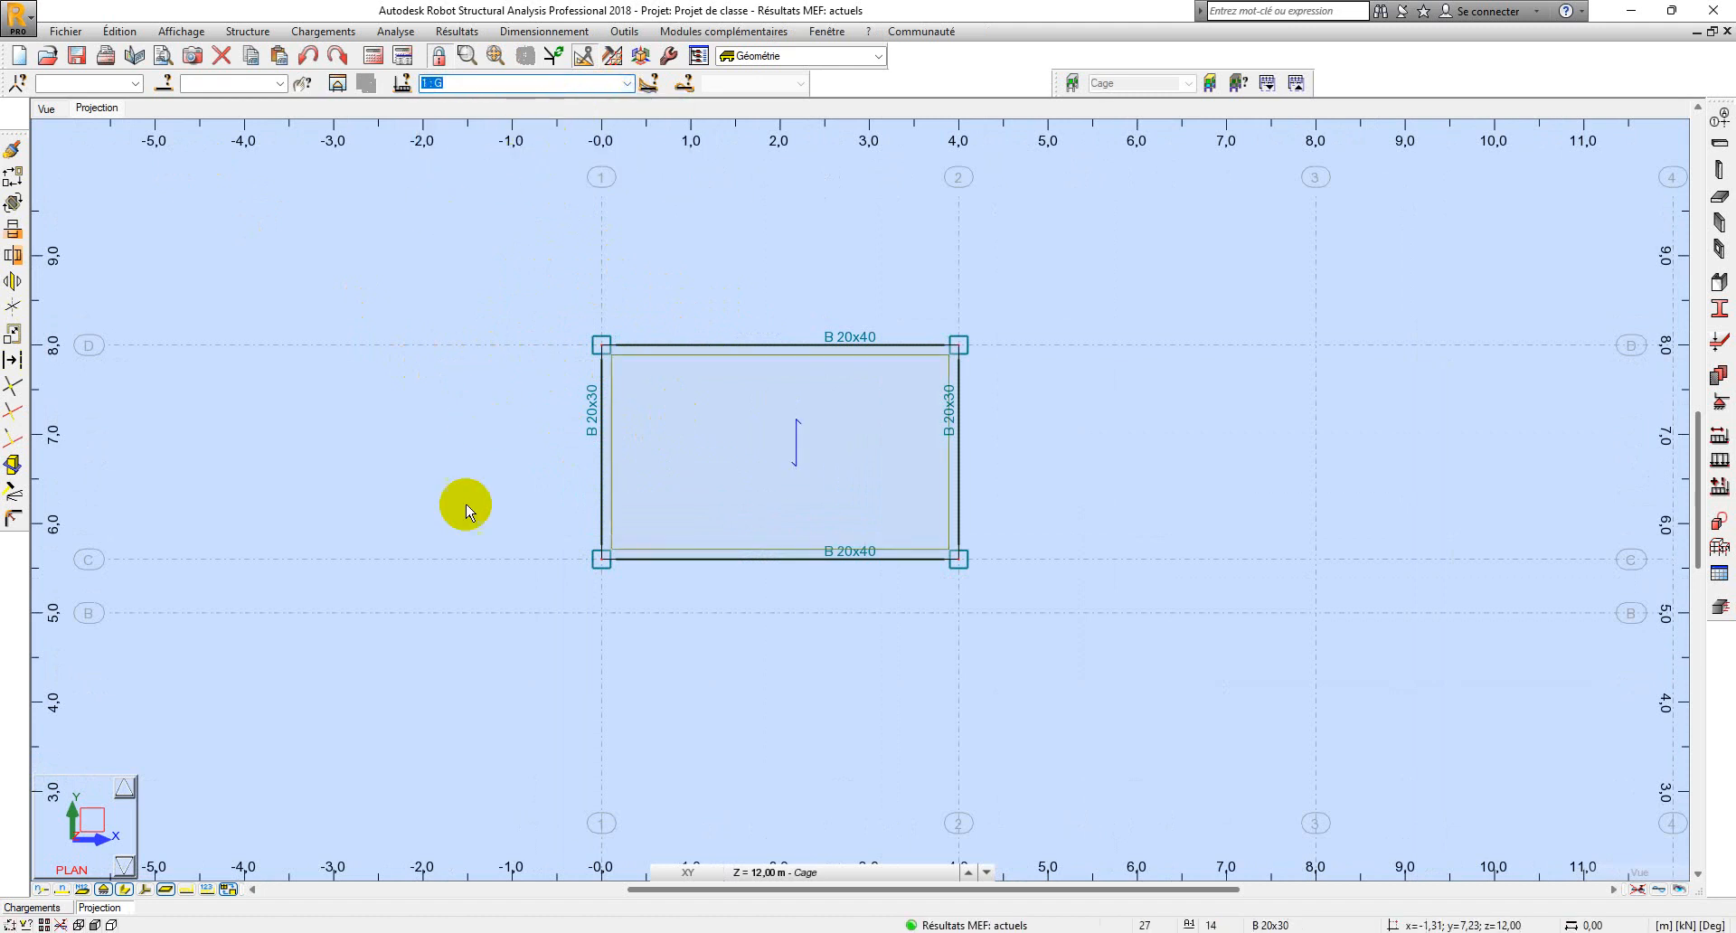
Start defining a uniform surface load for load case 1 : G.
click(1720, 463)
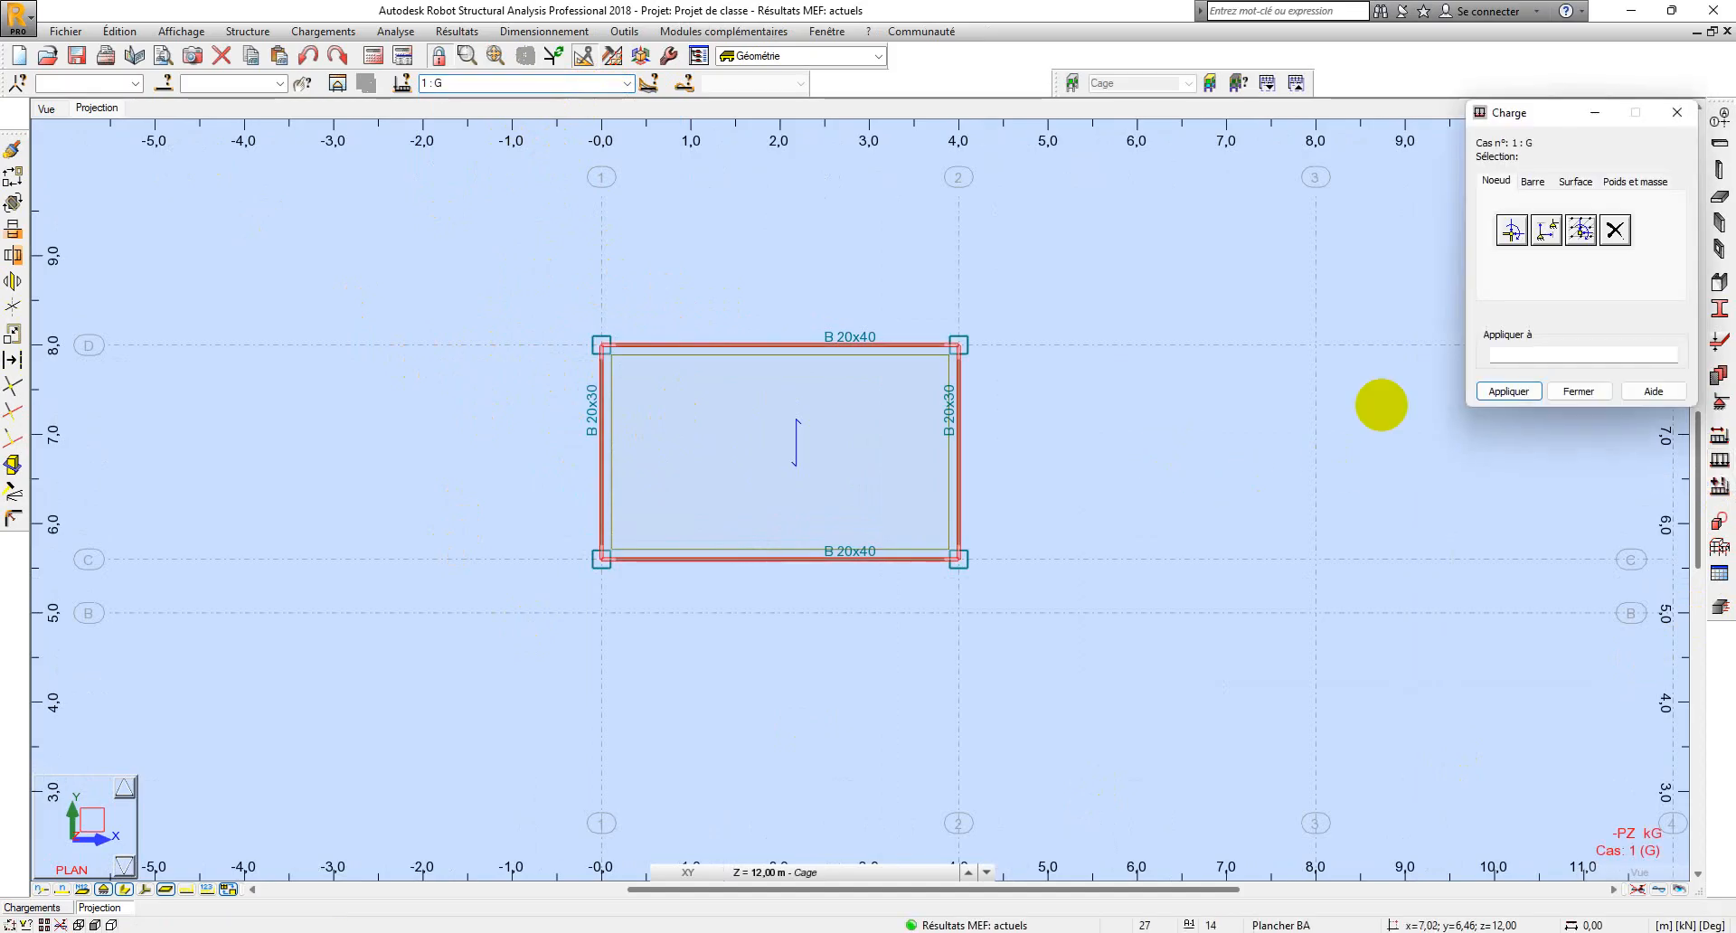
click(1576, 183)
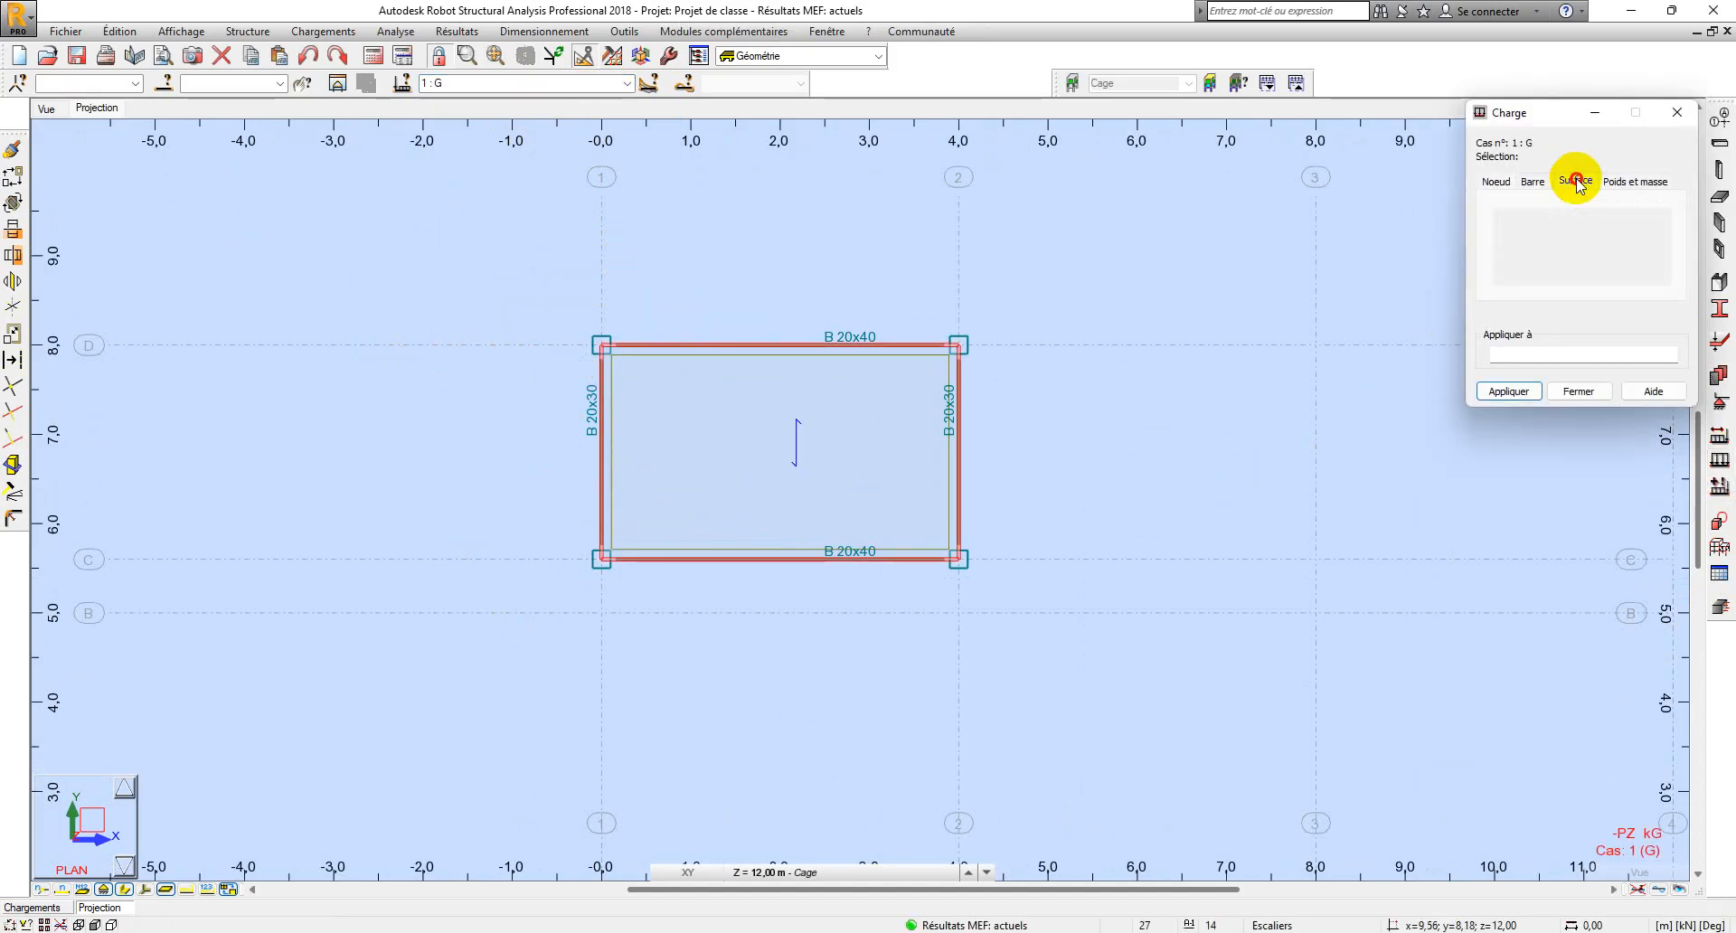
click(1511, 231)
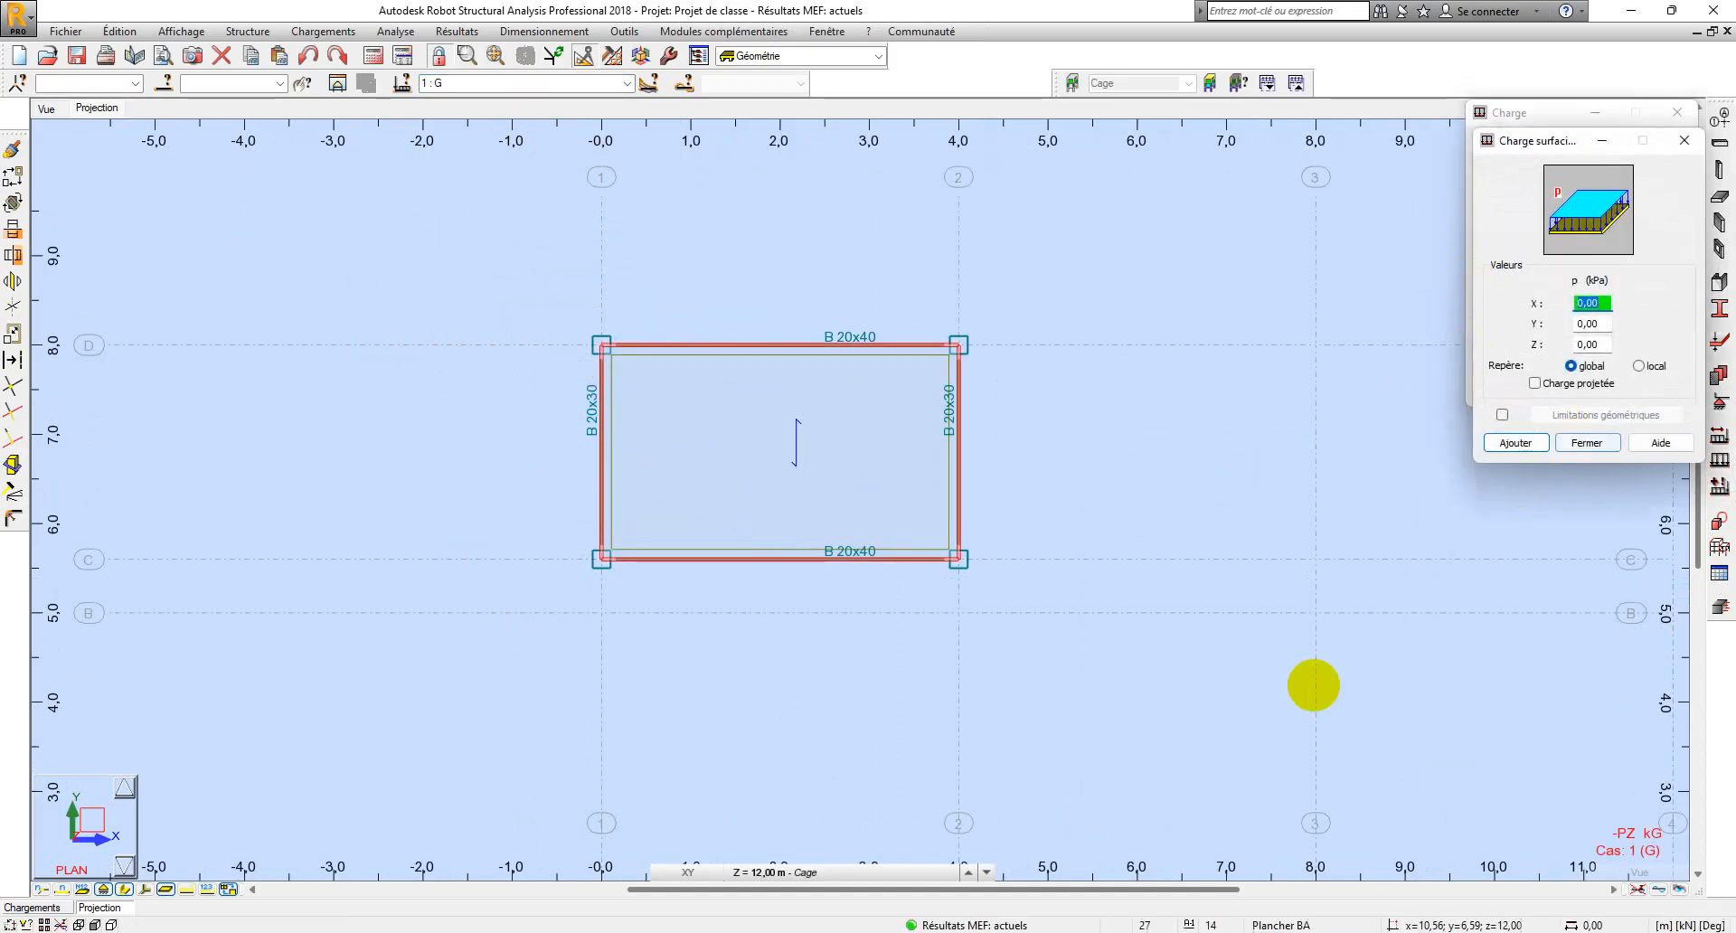
Look up the permanent surface load of the stair-cage roof slab in the project PDF in Adobe Reader, and return to Robot.
mouse_move(1123, 931)
click(1123, 867)
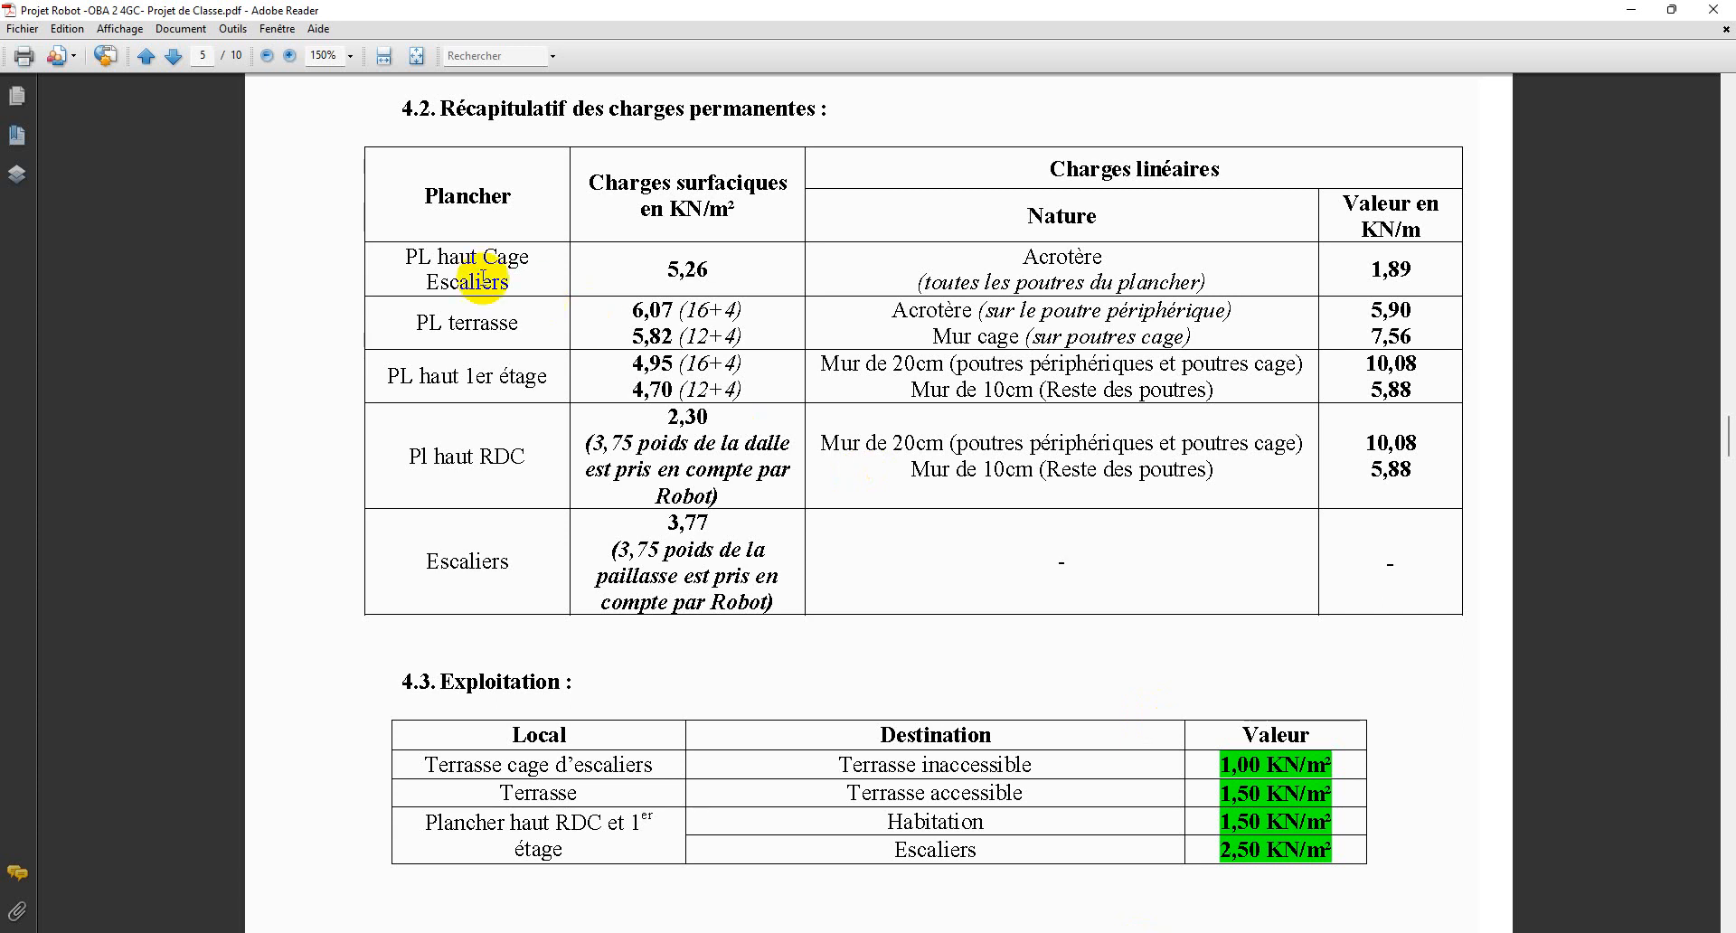
double_click(676, 271)
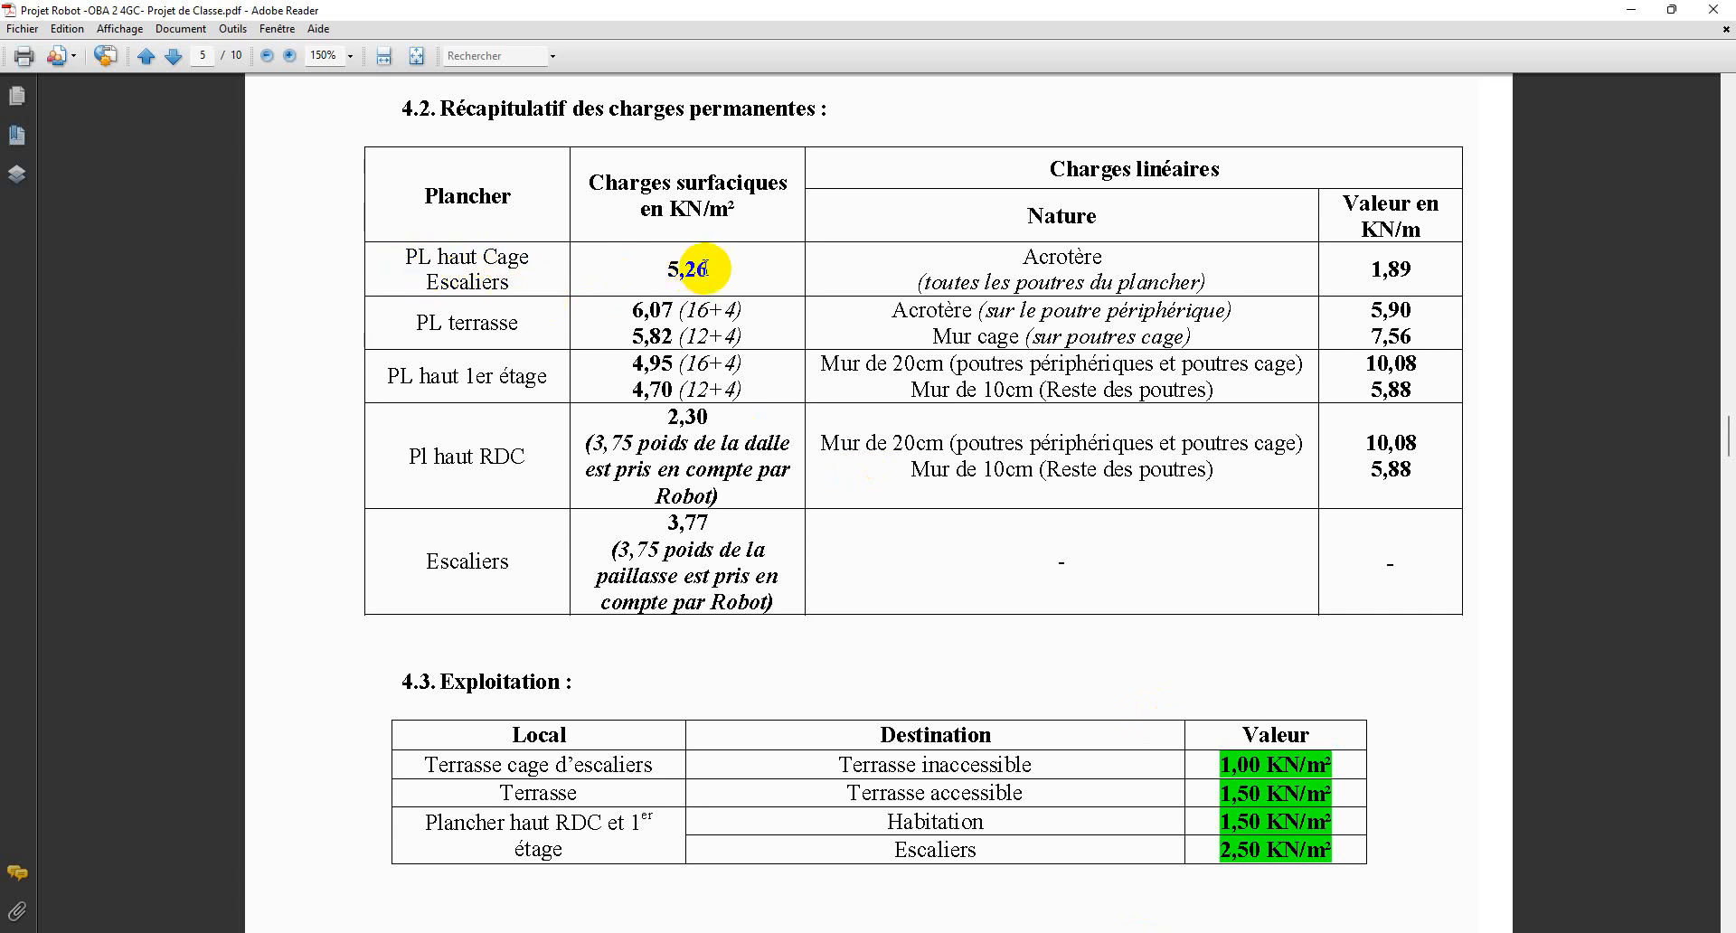
double_click(732, 213)
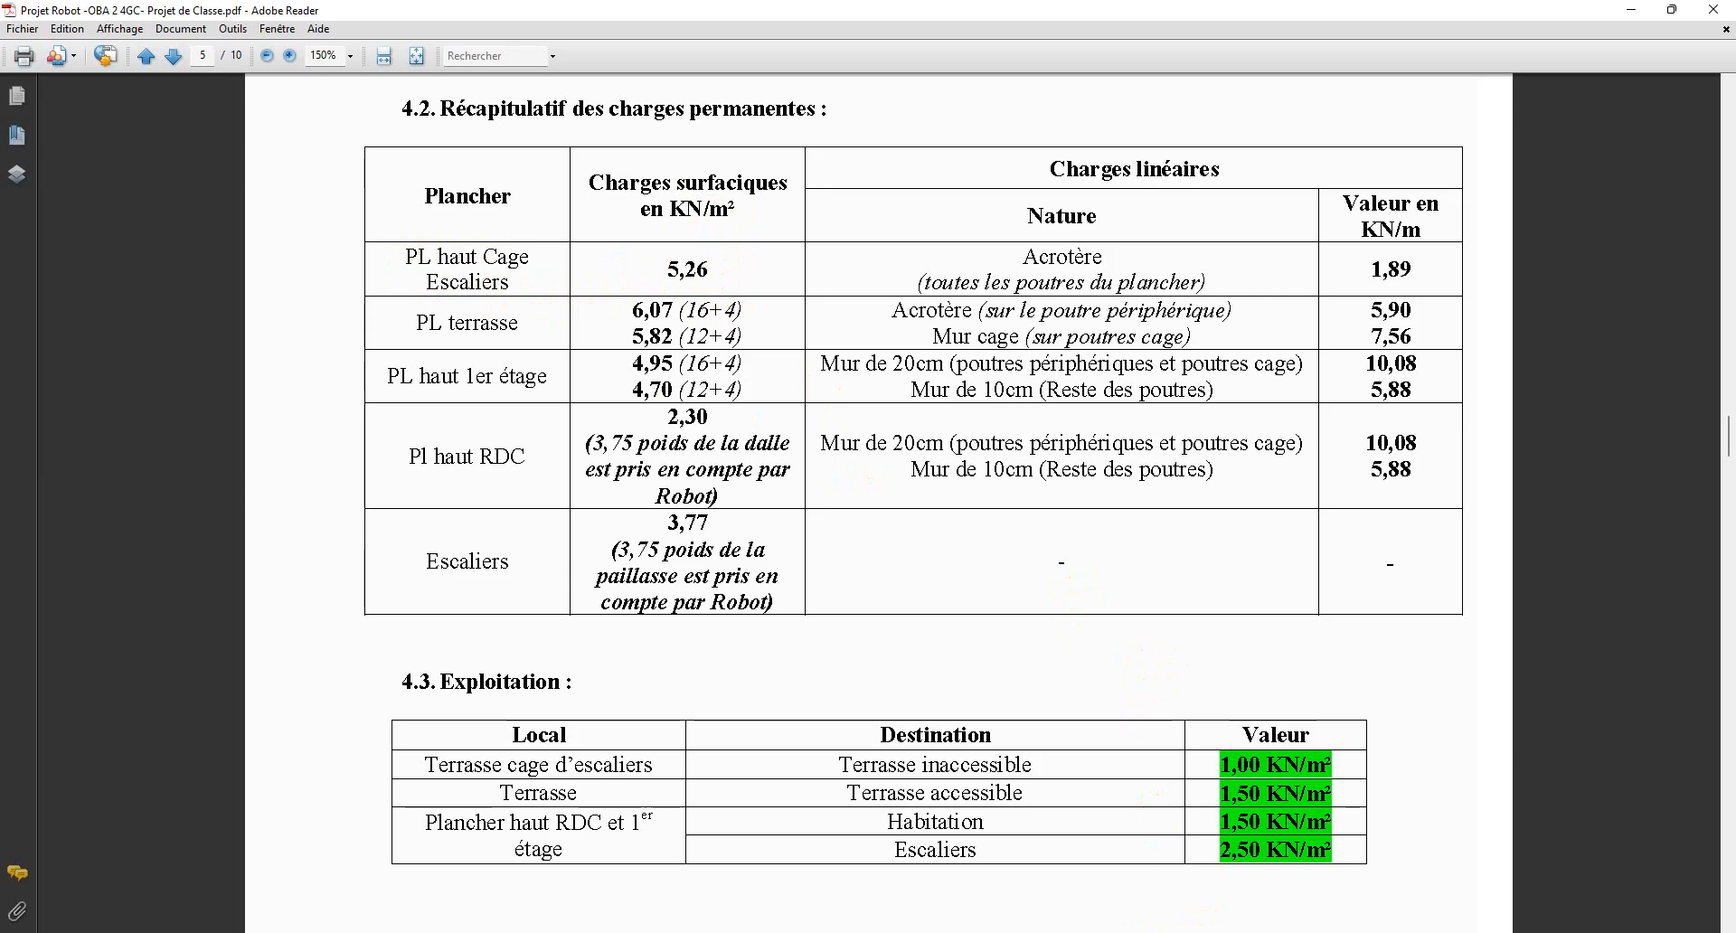
click(1198, 932)
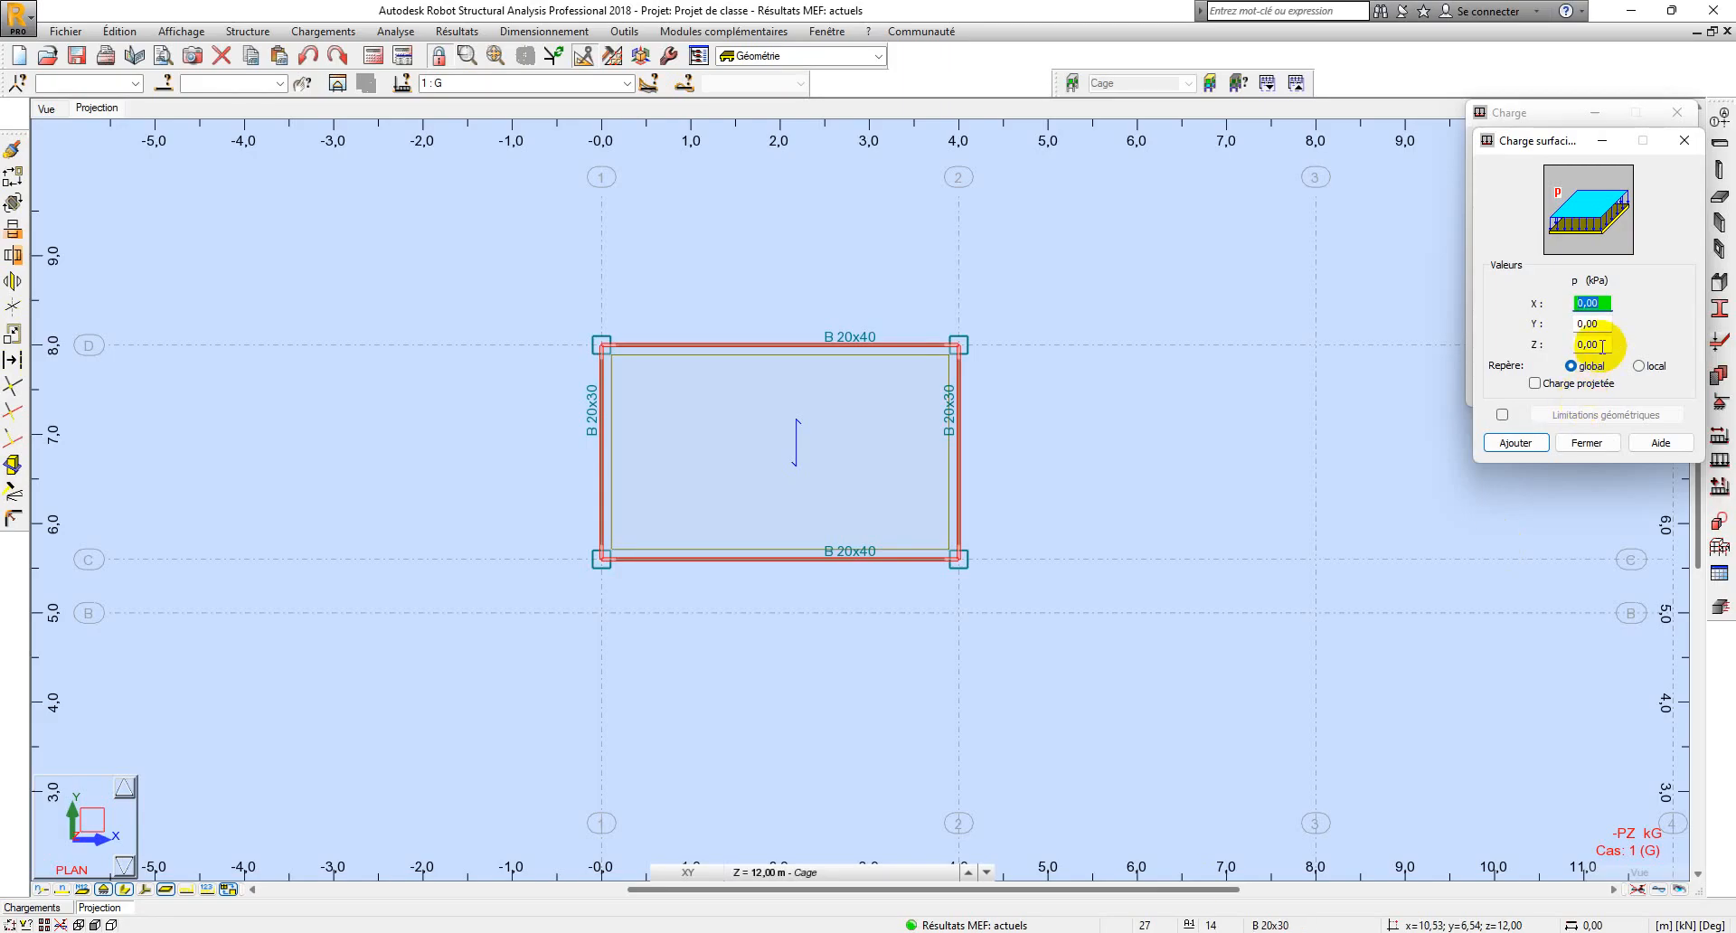
Set the uniform surface load to -5,26 kPa in Z and apply it to the Cage slab, panel 16.
drag(1601, 346, 1534, 352)
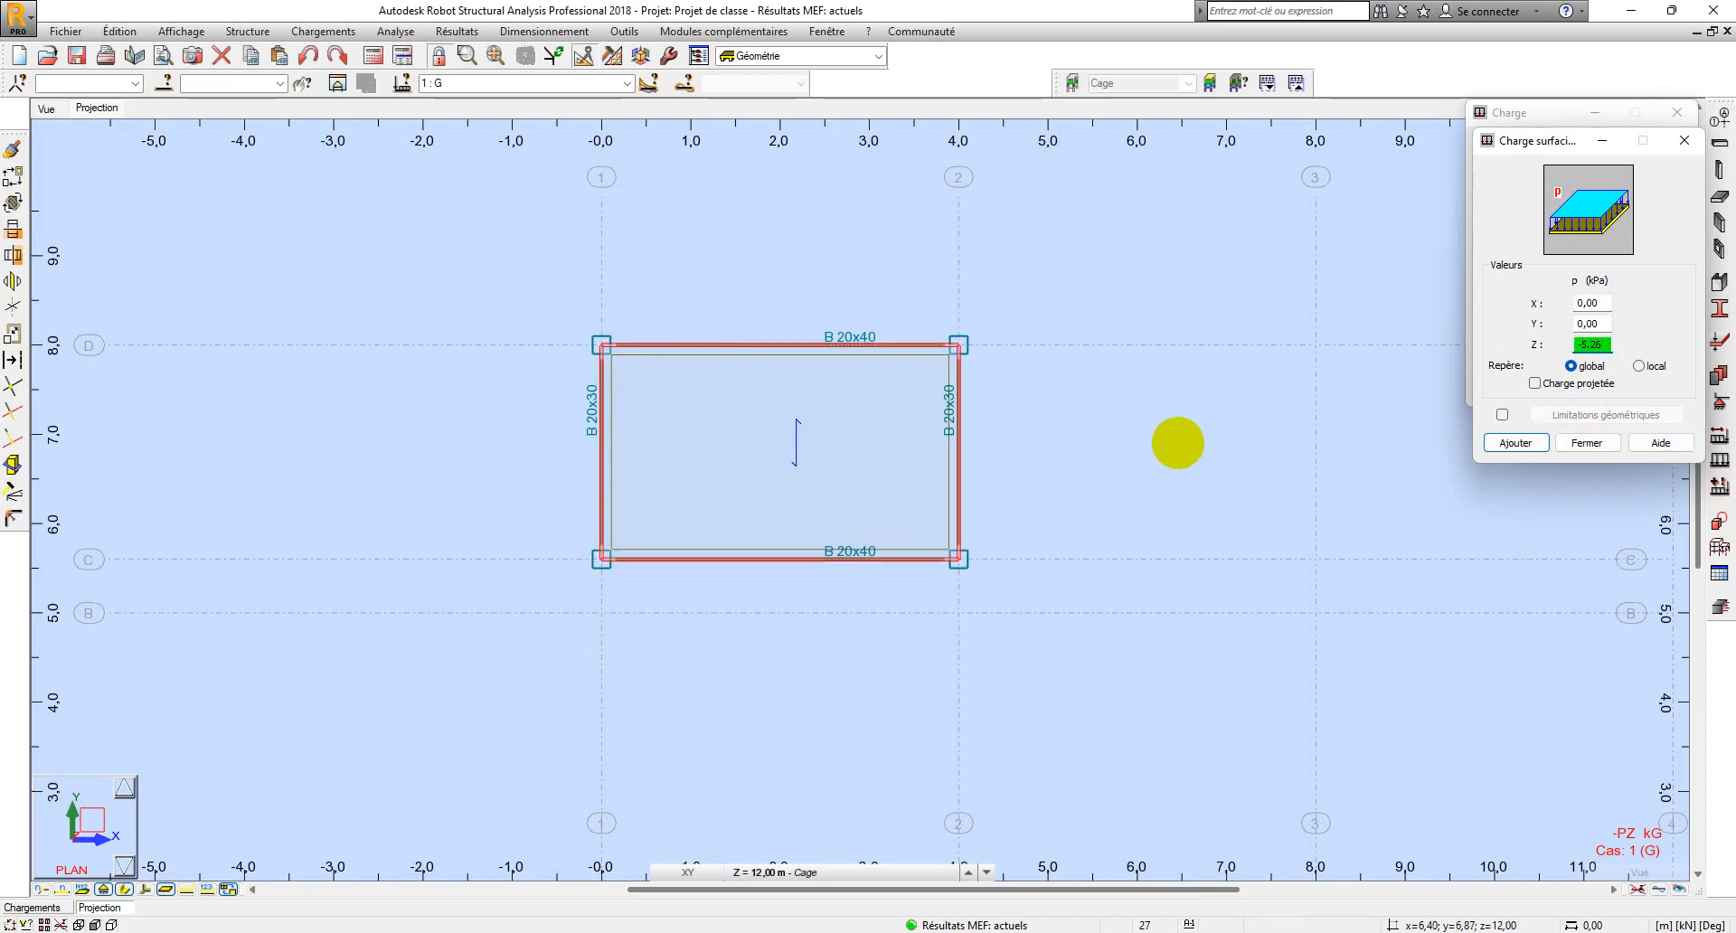
click(1516, 442)
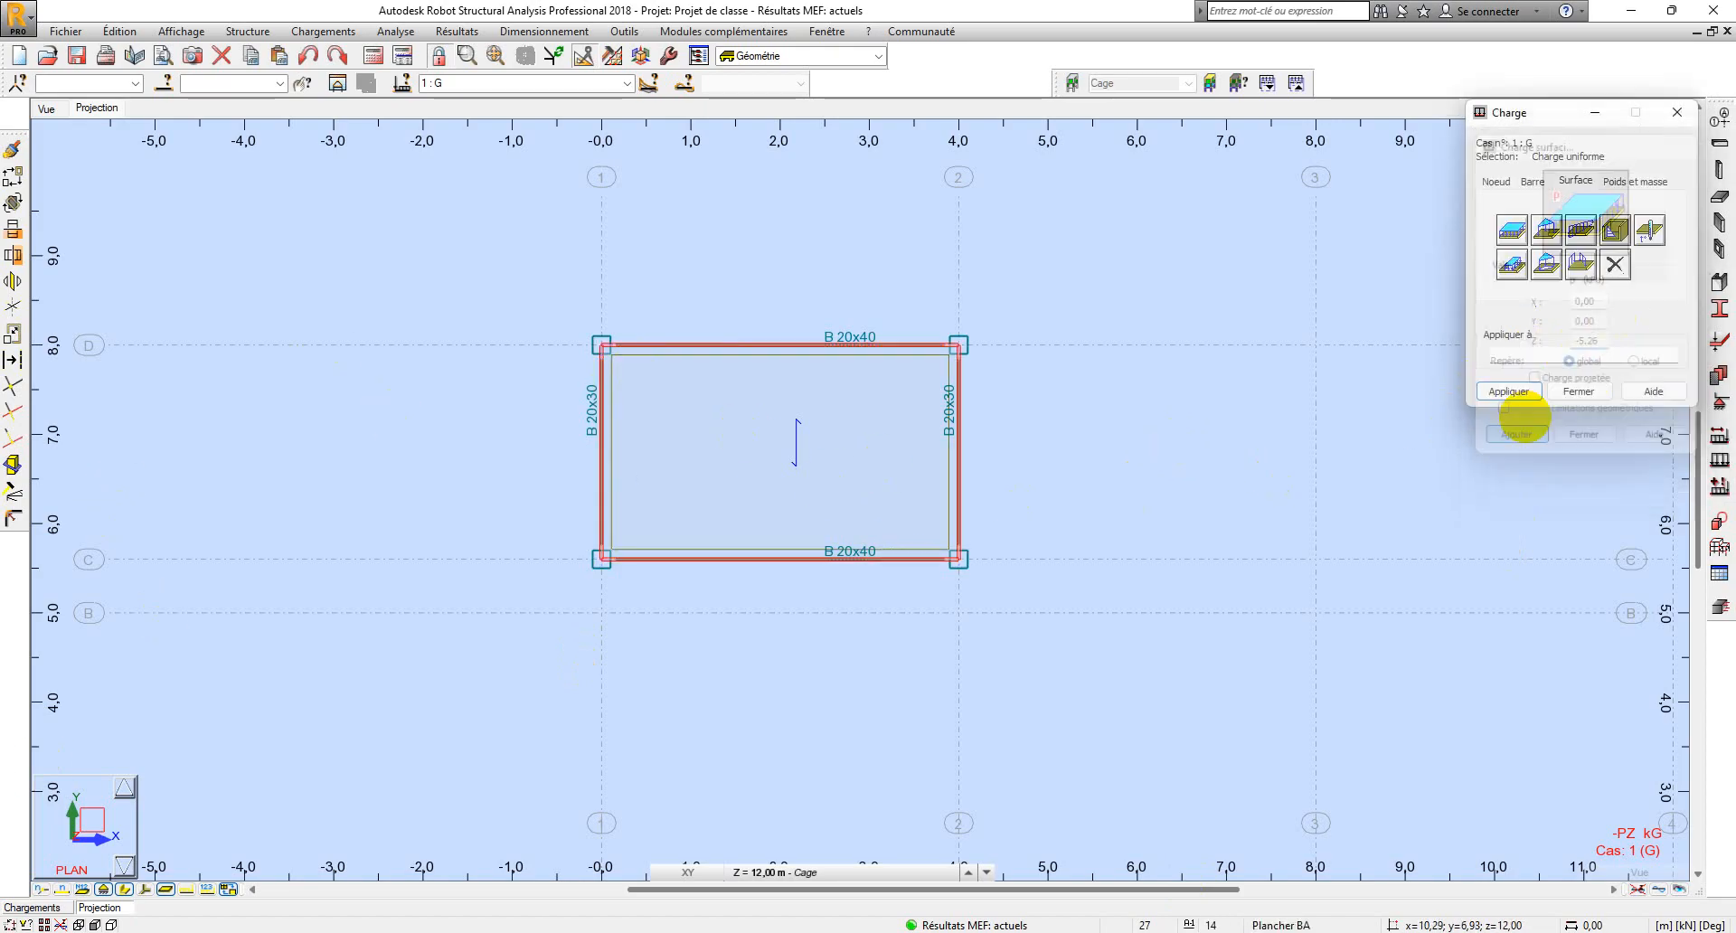
click(846, 459)
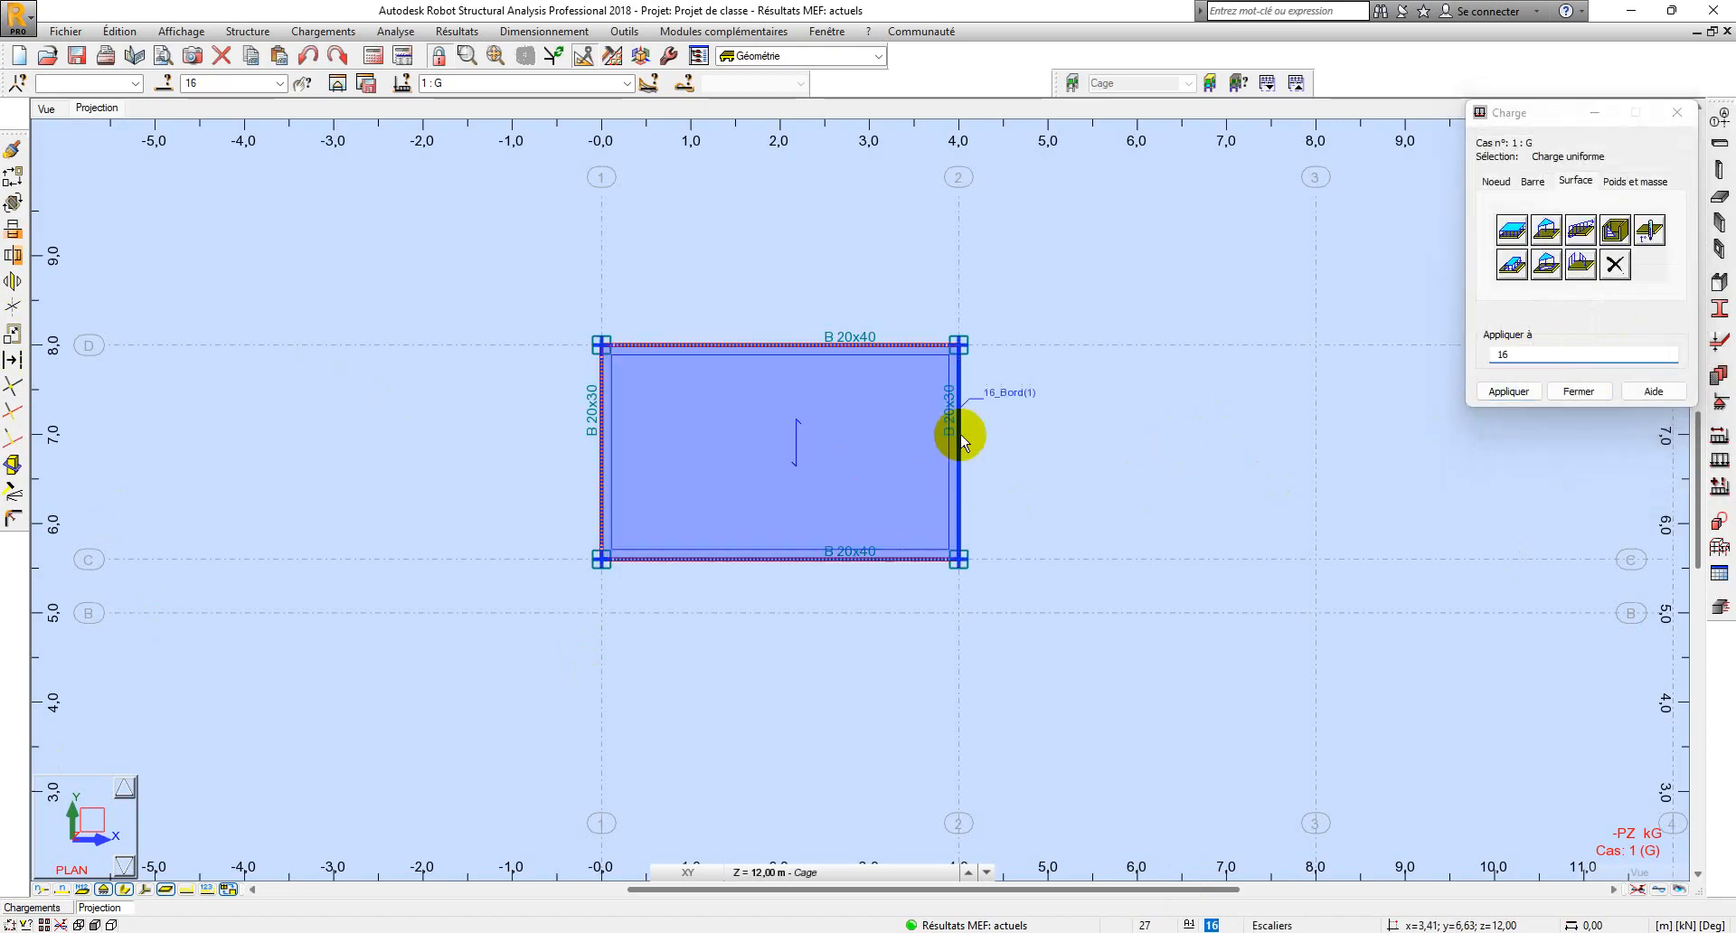
click(1511, 398)
click(936, 513)
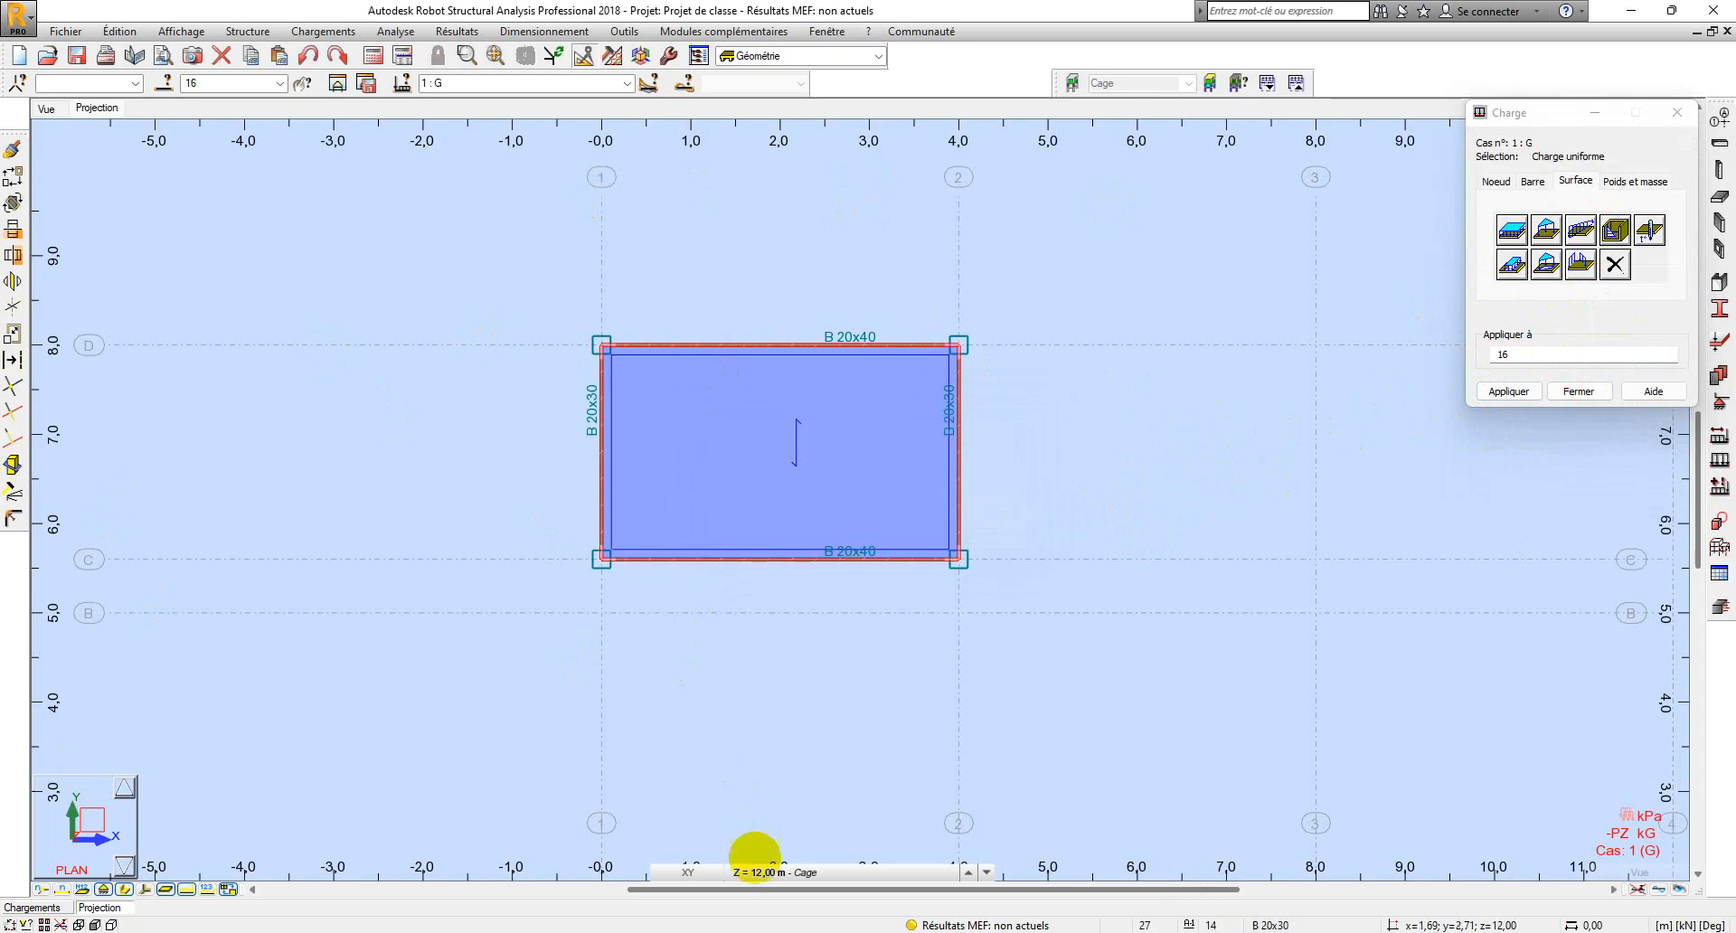
Switch the plan to the 2eme Etage level at Z = 9,60 m, with the entire floor in view.
click(753, 868)
click(789, 801)
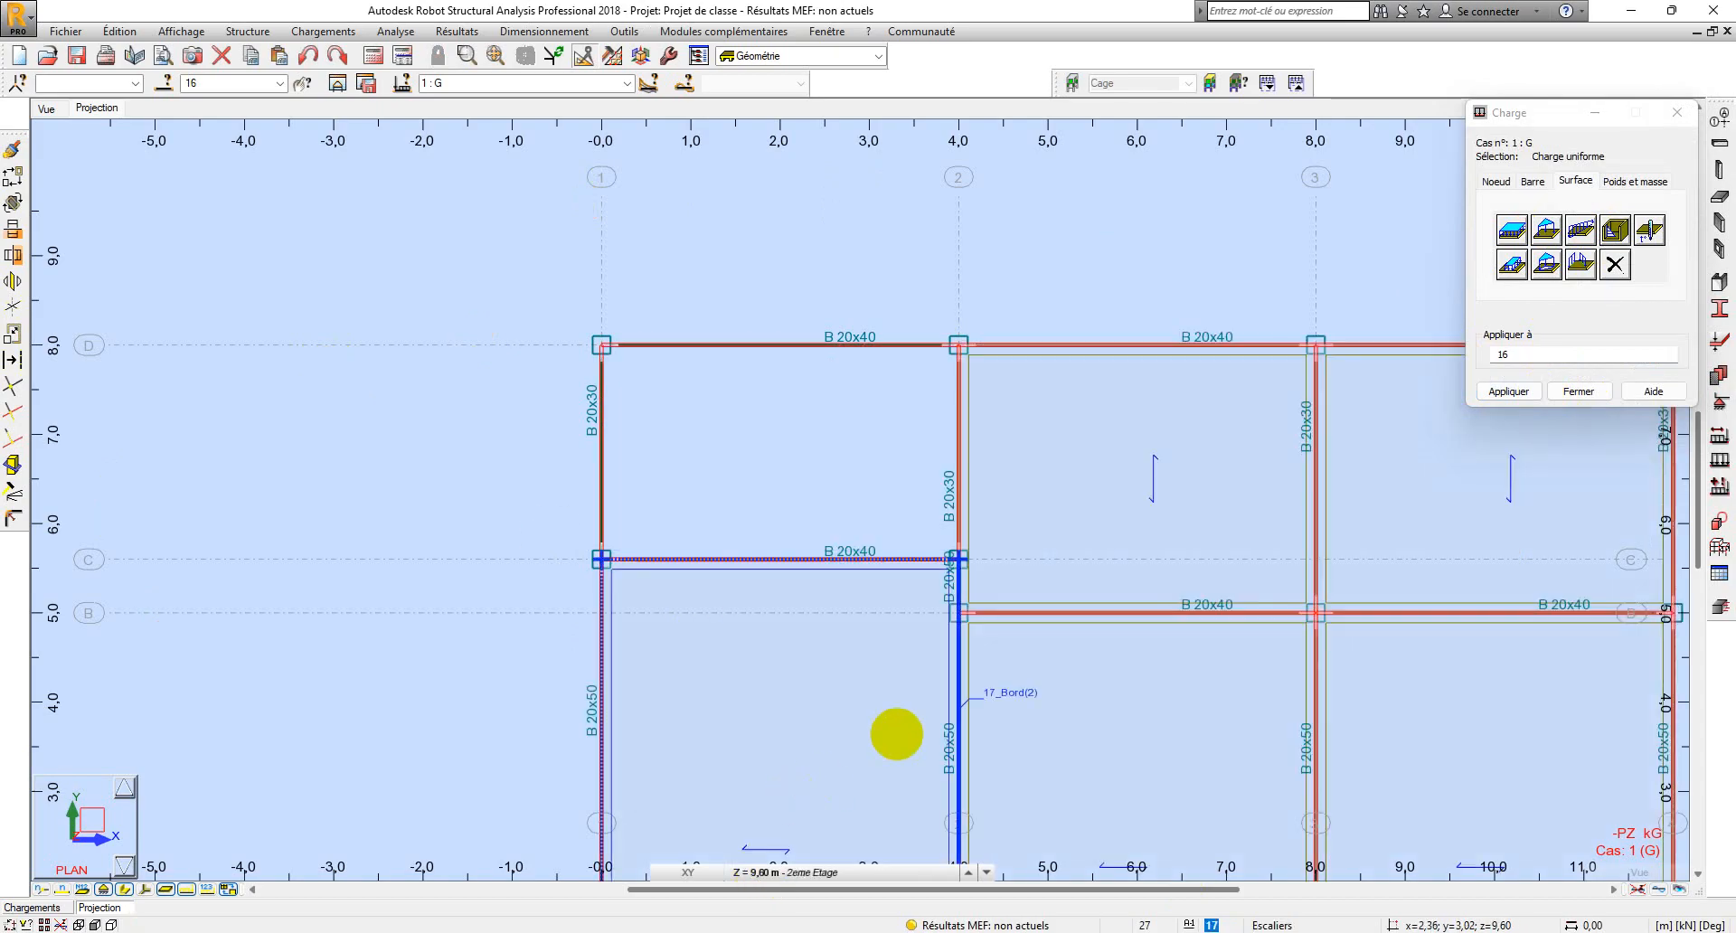
scroll(554, 399, down, 3)
middle_drag(659, 489, 579, 426)
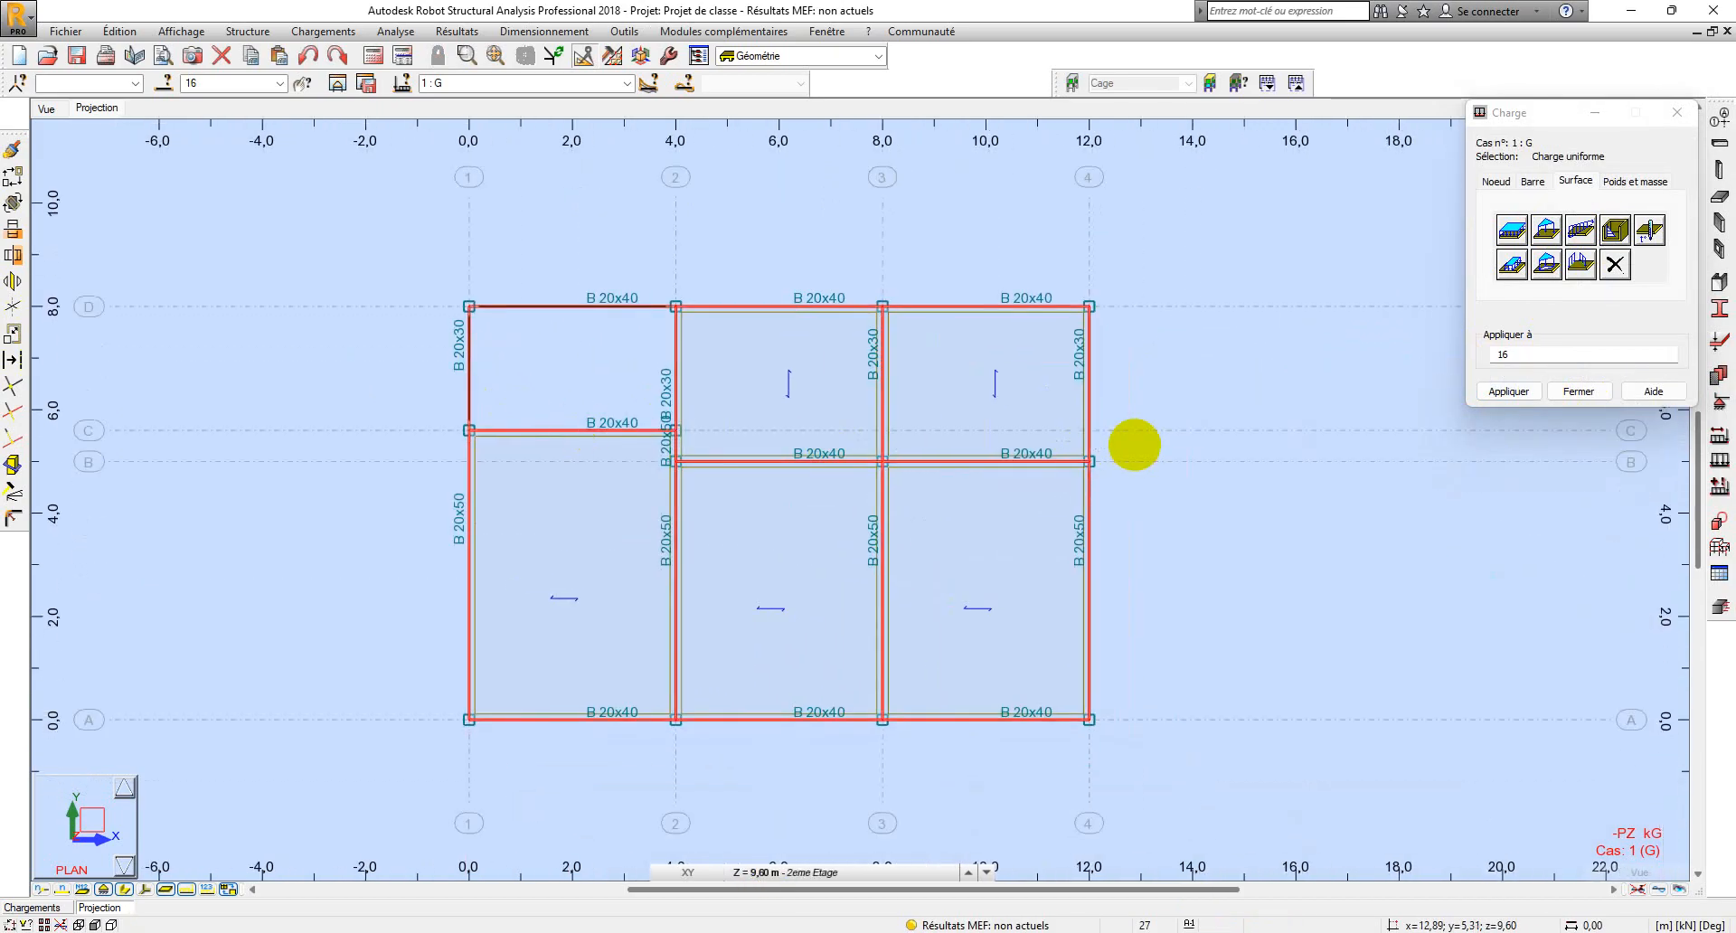
scroll(1151, 473, up, 1)
click(766, 873)
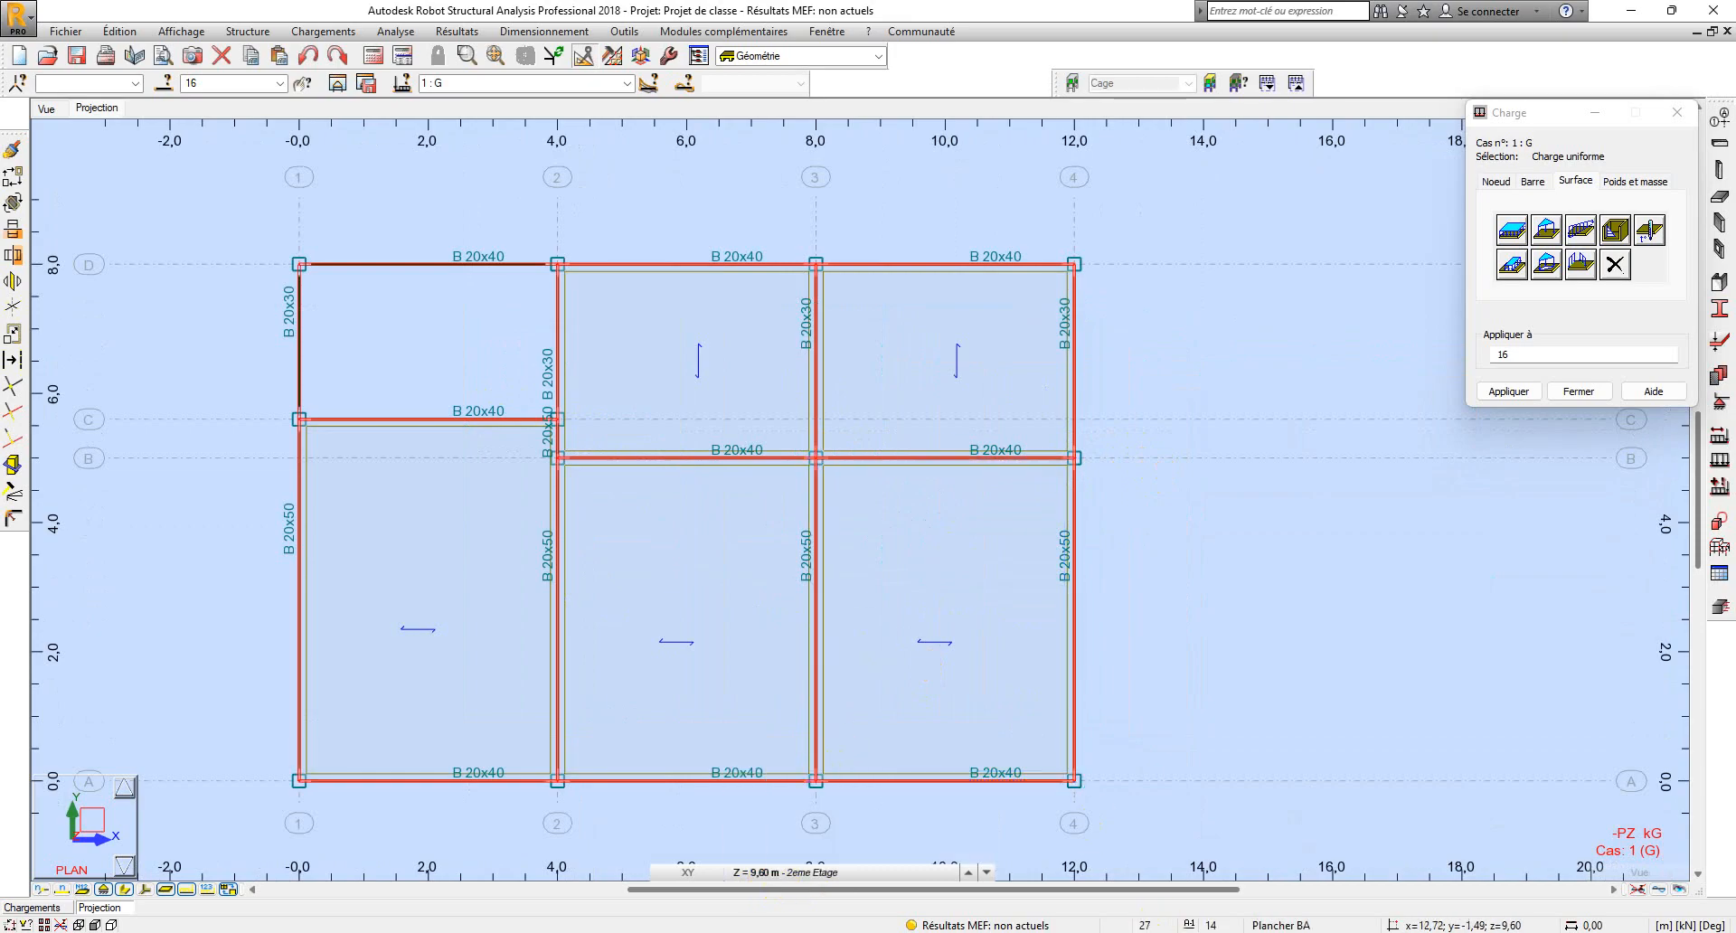
Check the terrace surface loads in the project PDF, and switch to AutoCAD to examine the slab types on the terrace floor plan.
click(1125, 898)
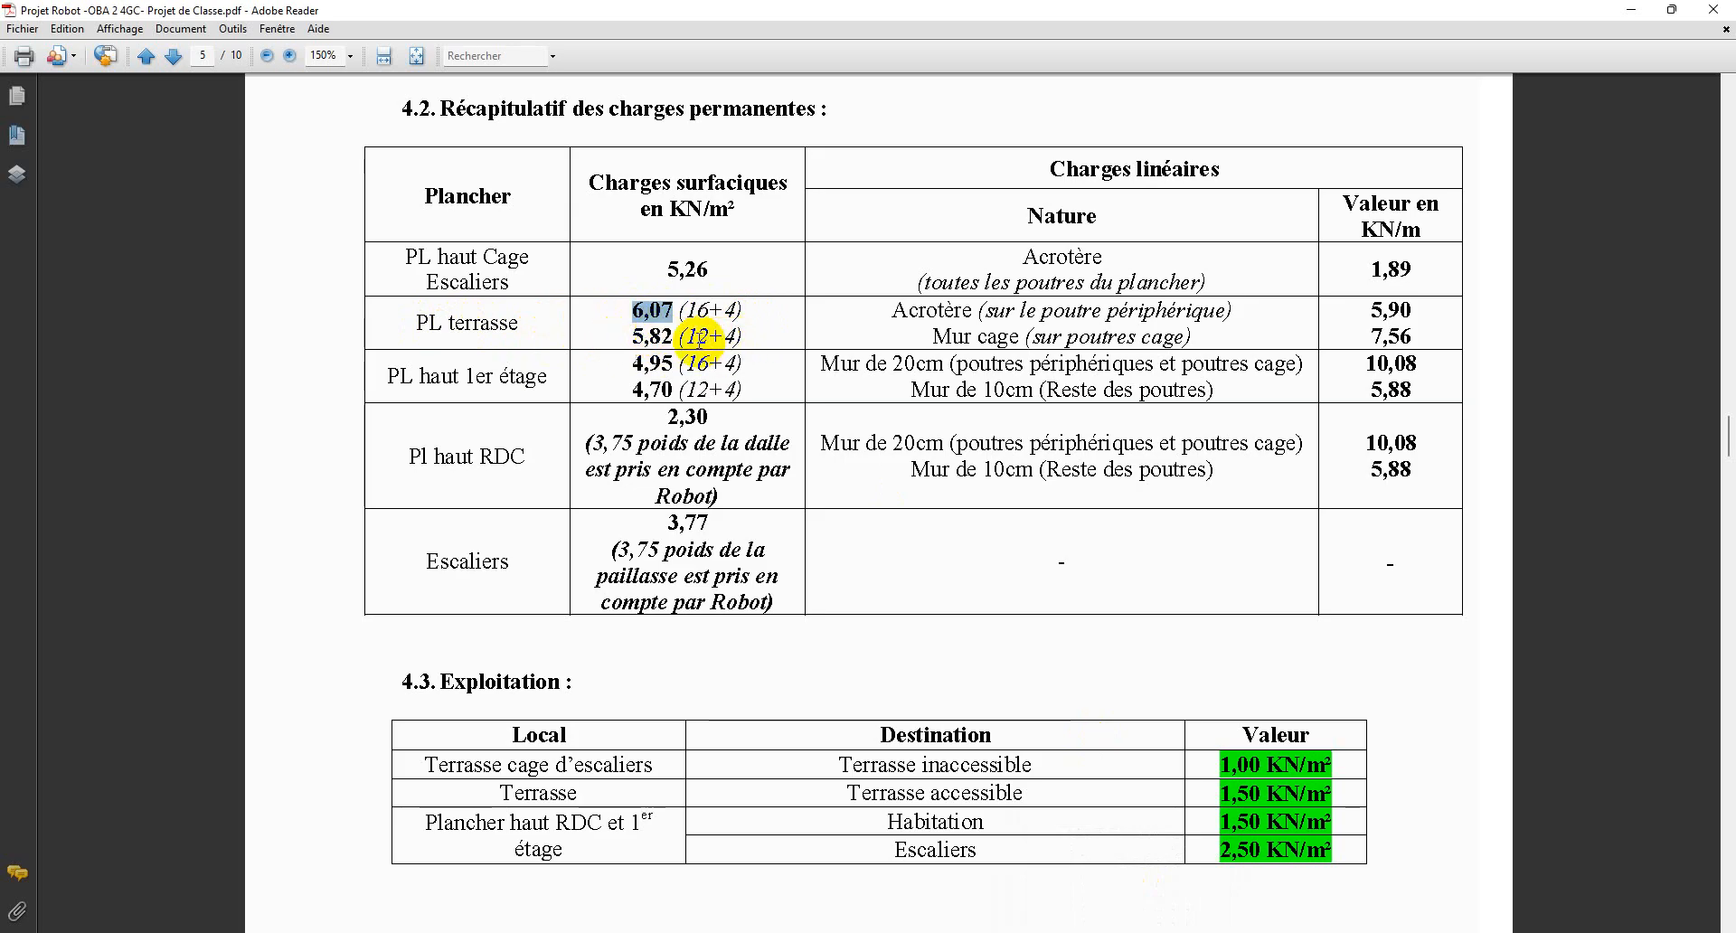
click(1163, 929)
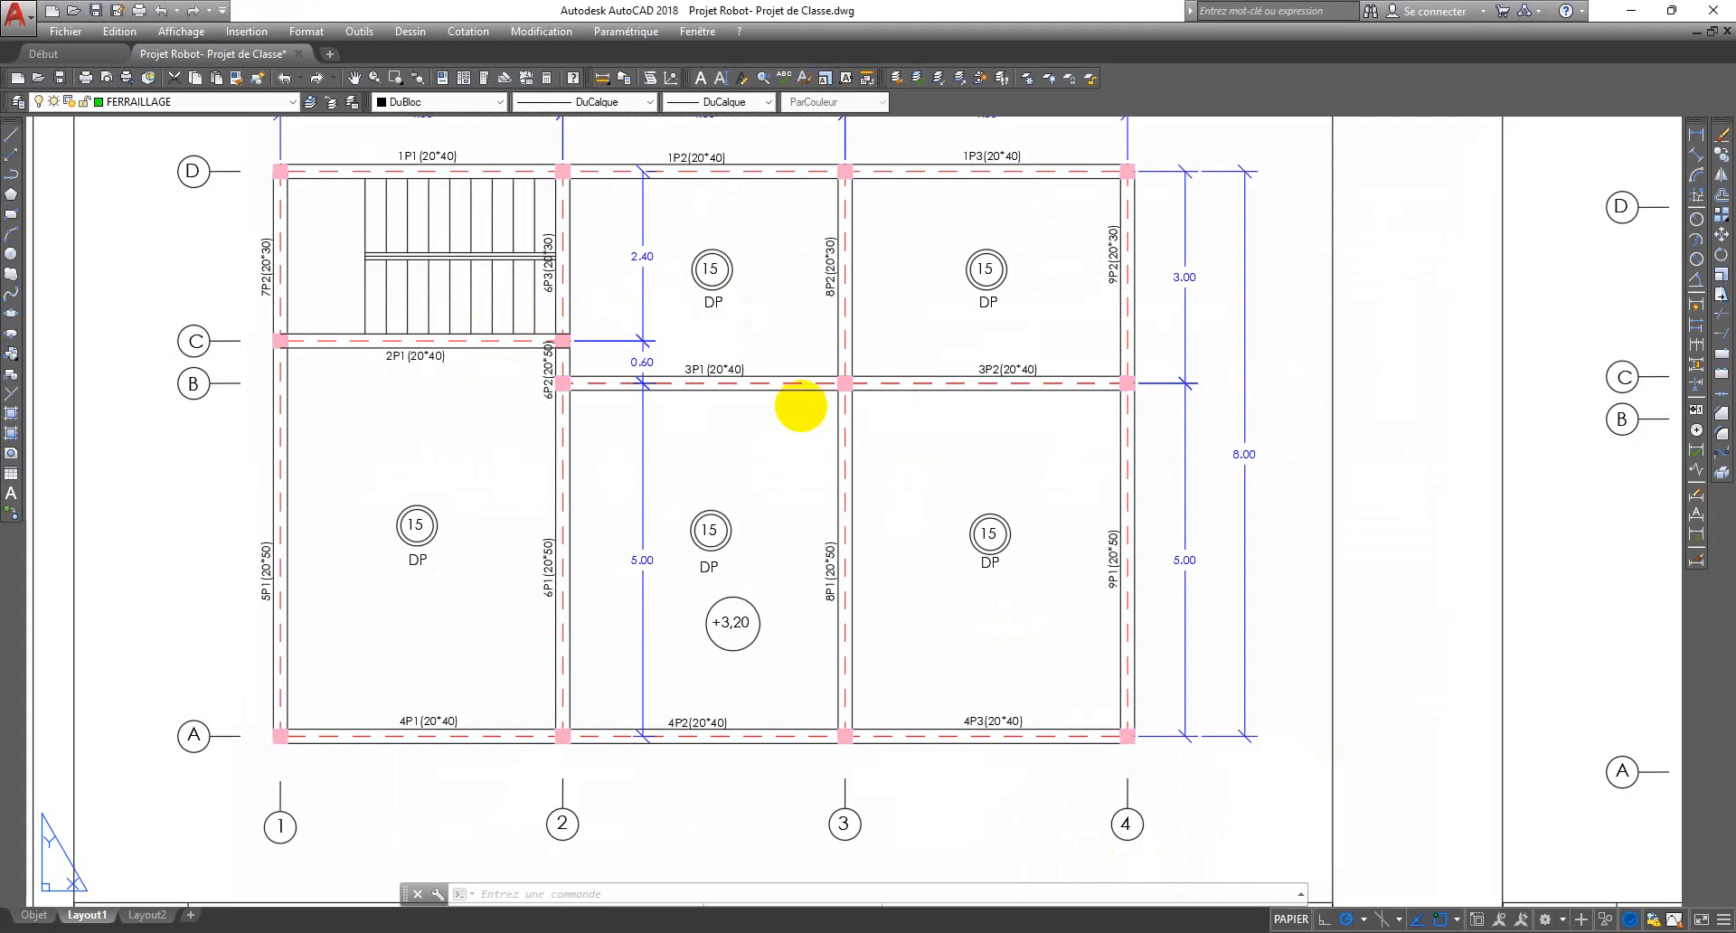
scroll(743, 394, down, 6)
middle_drag(901, 470, 465, 461)
scroll(1172, 386, up, 2)
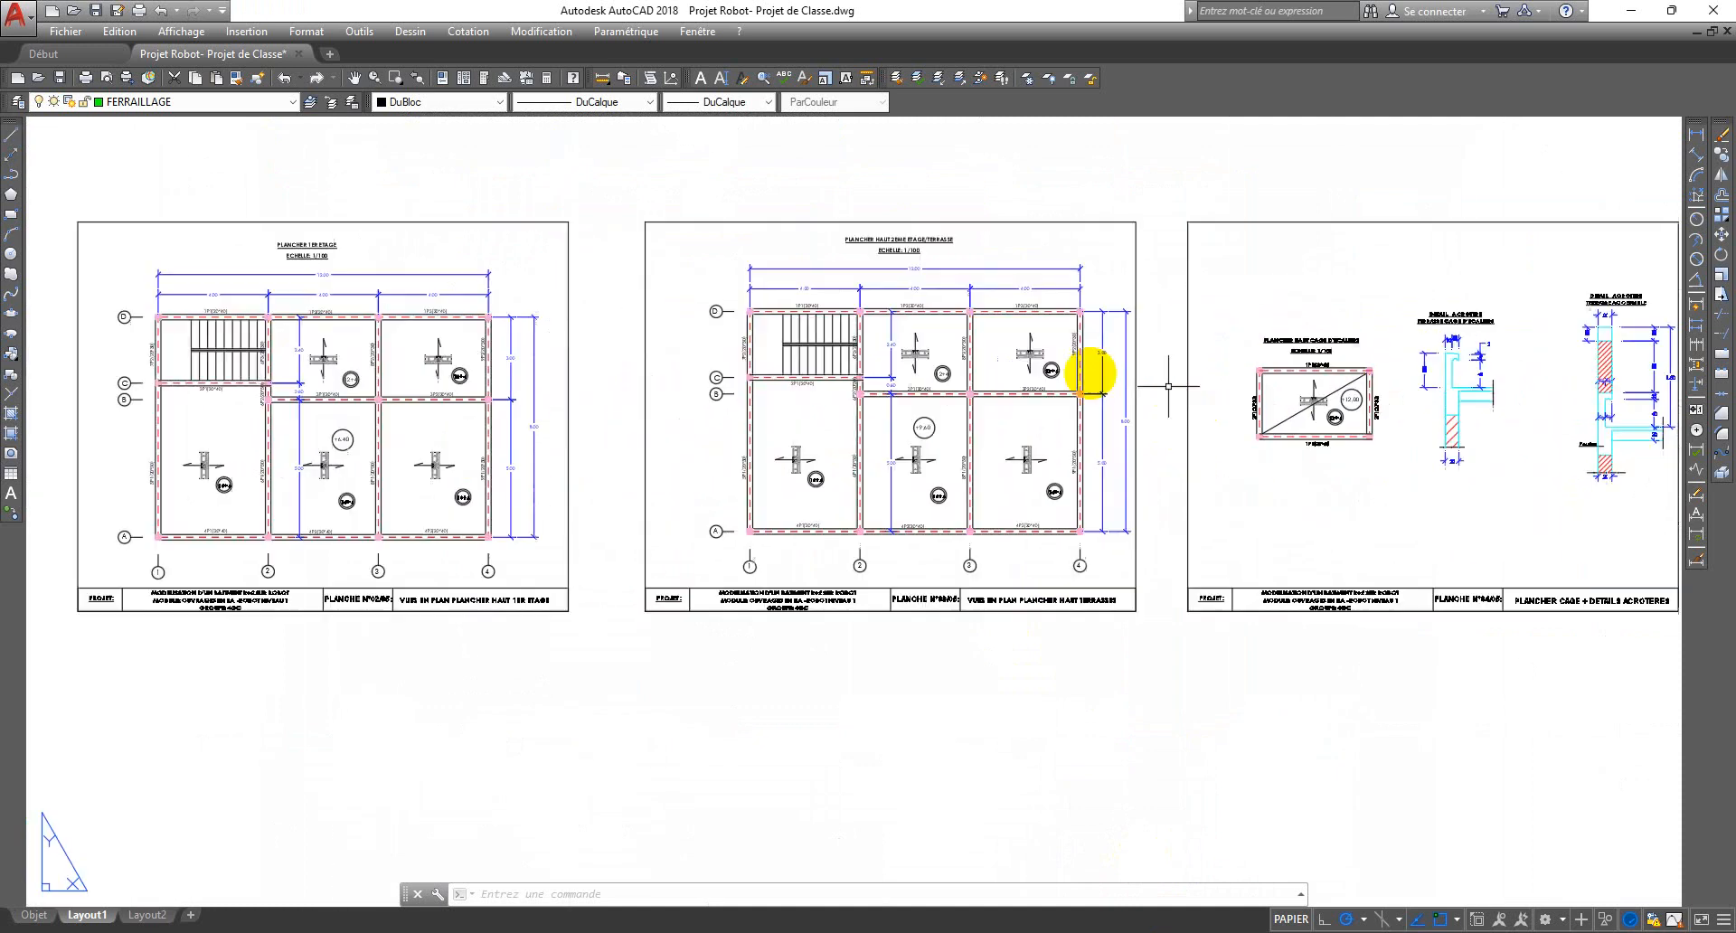
scroll(1053, 370, up, 4)
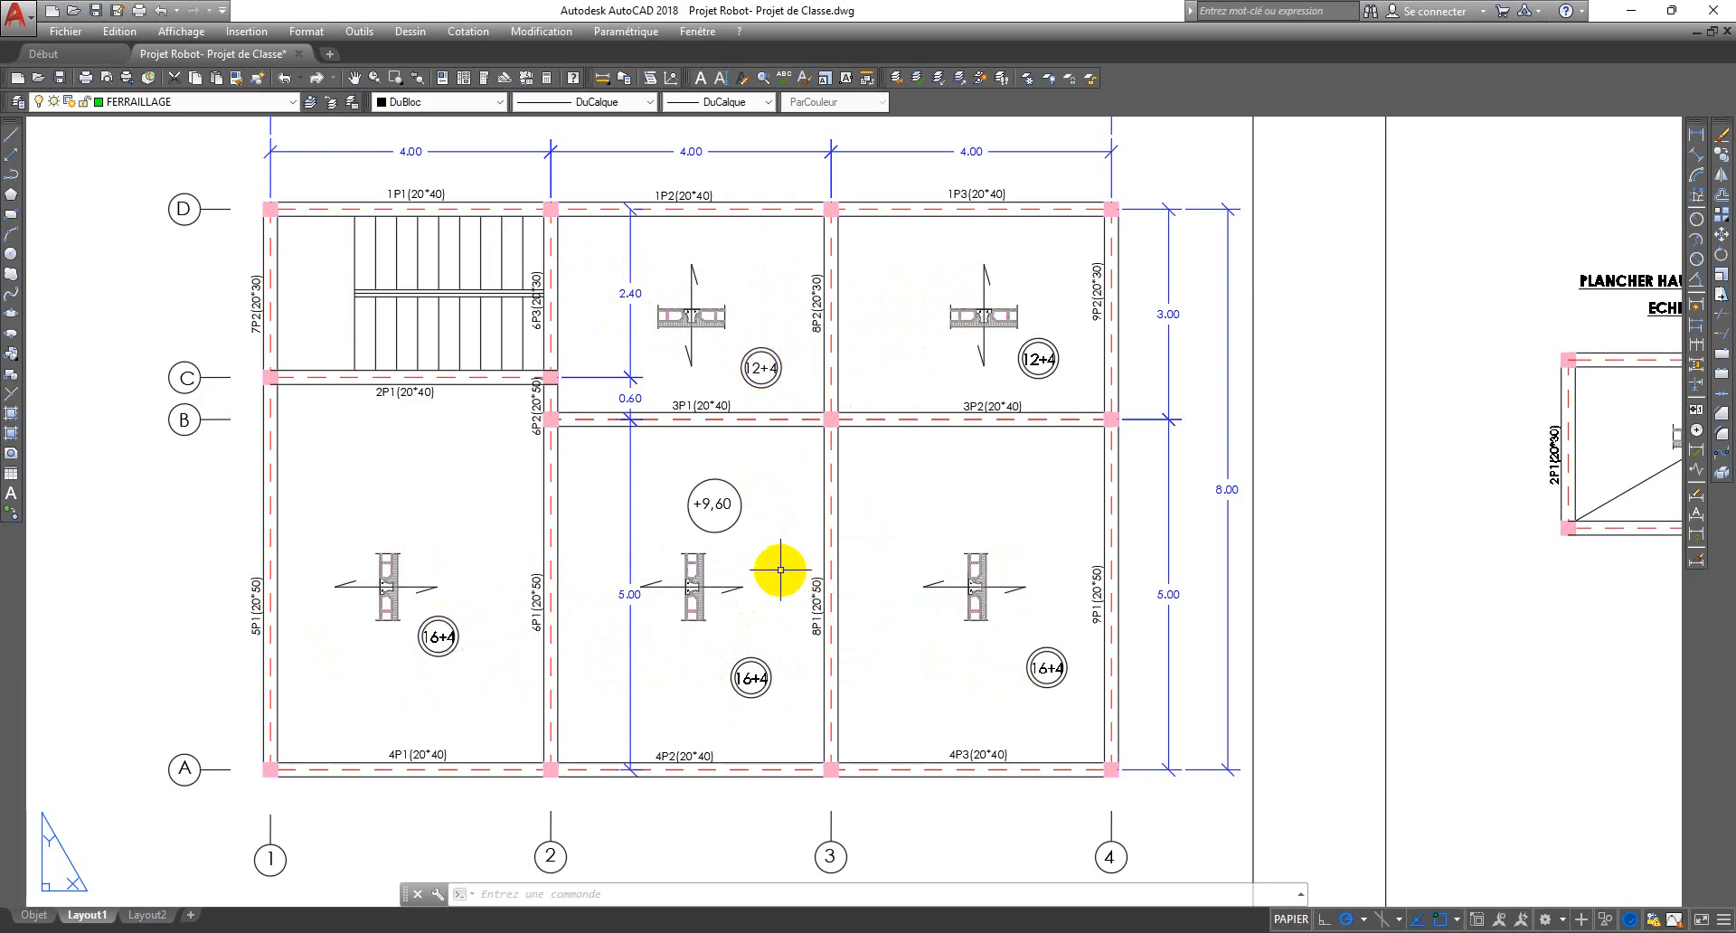
Return to Robot, check the terrace surface load for 16+4 slabs in the project PDF in Adobe Reader, and switch back to Robot.
click(1084, 932)
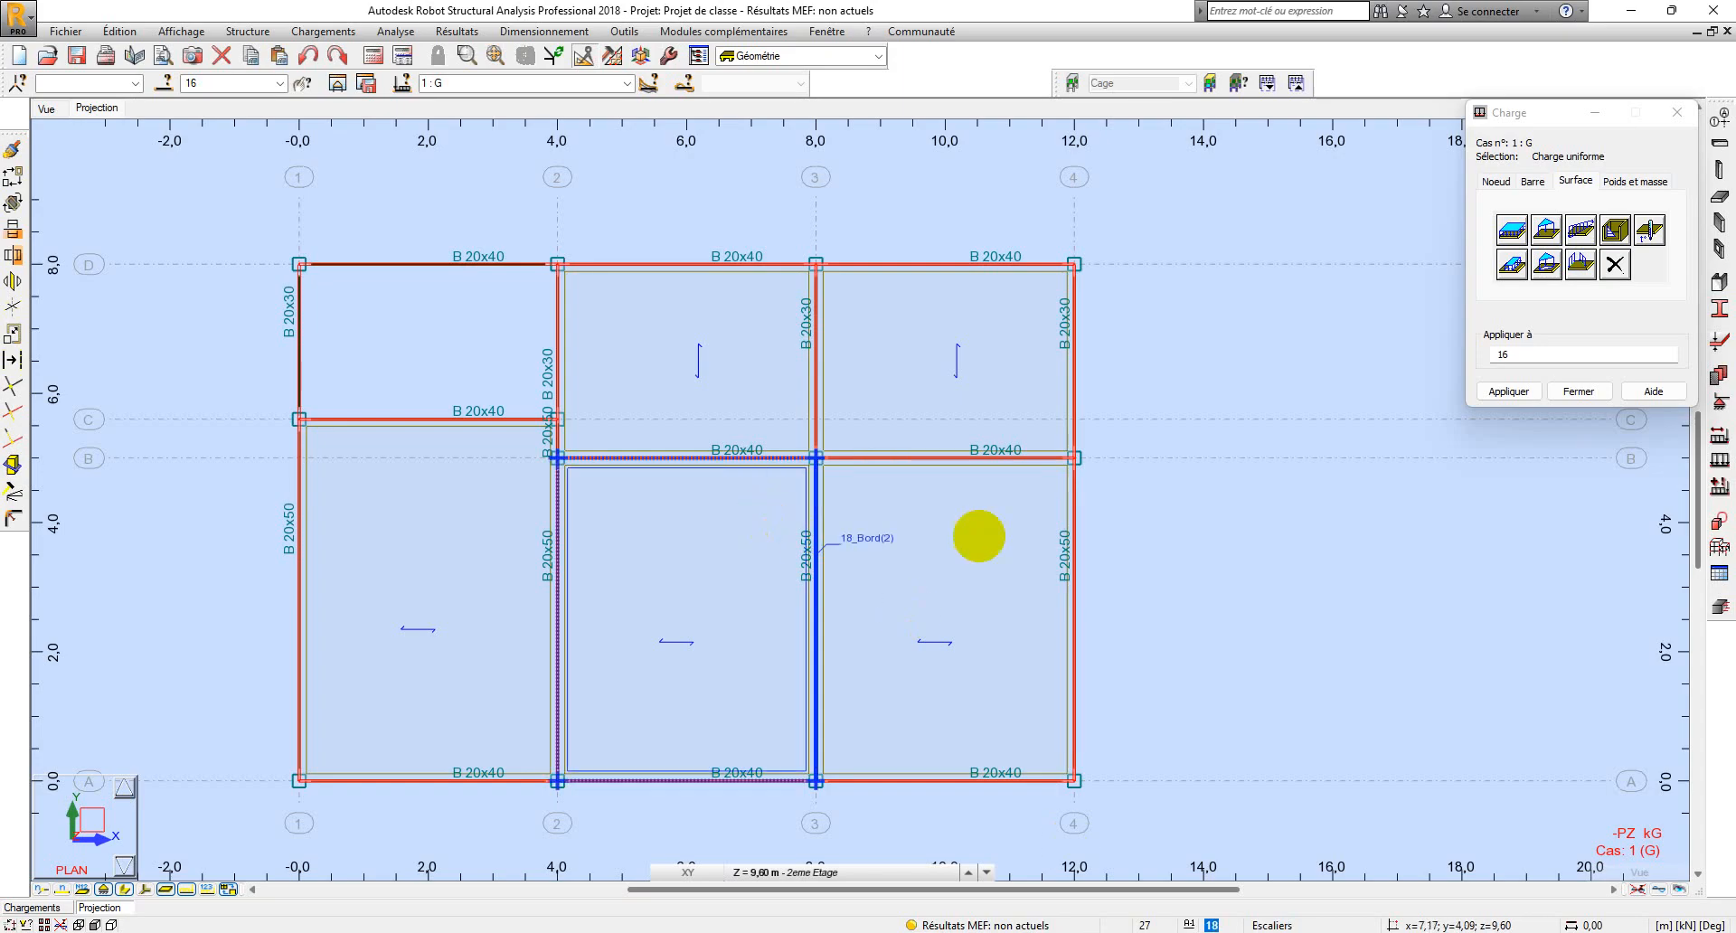
click(1121, 932)
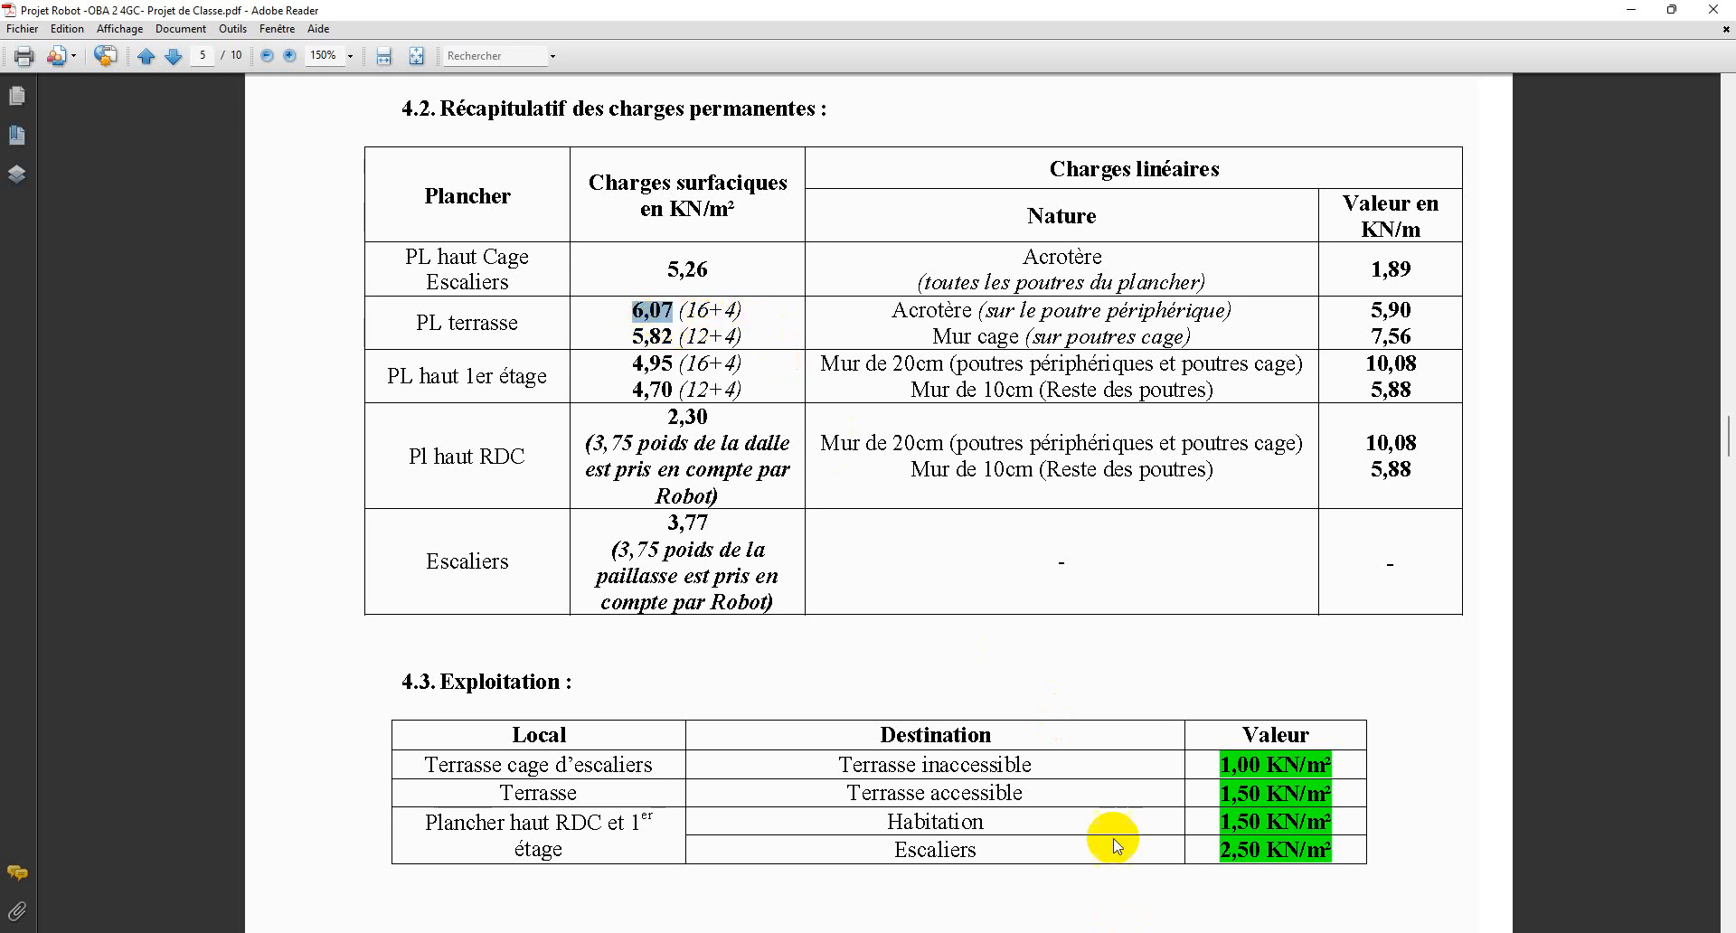
click(1088, 932)
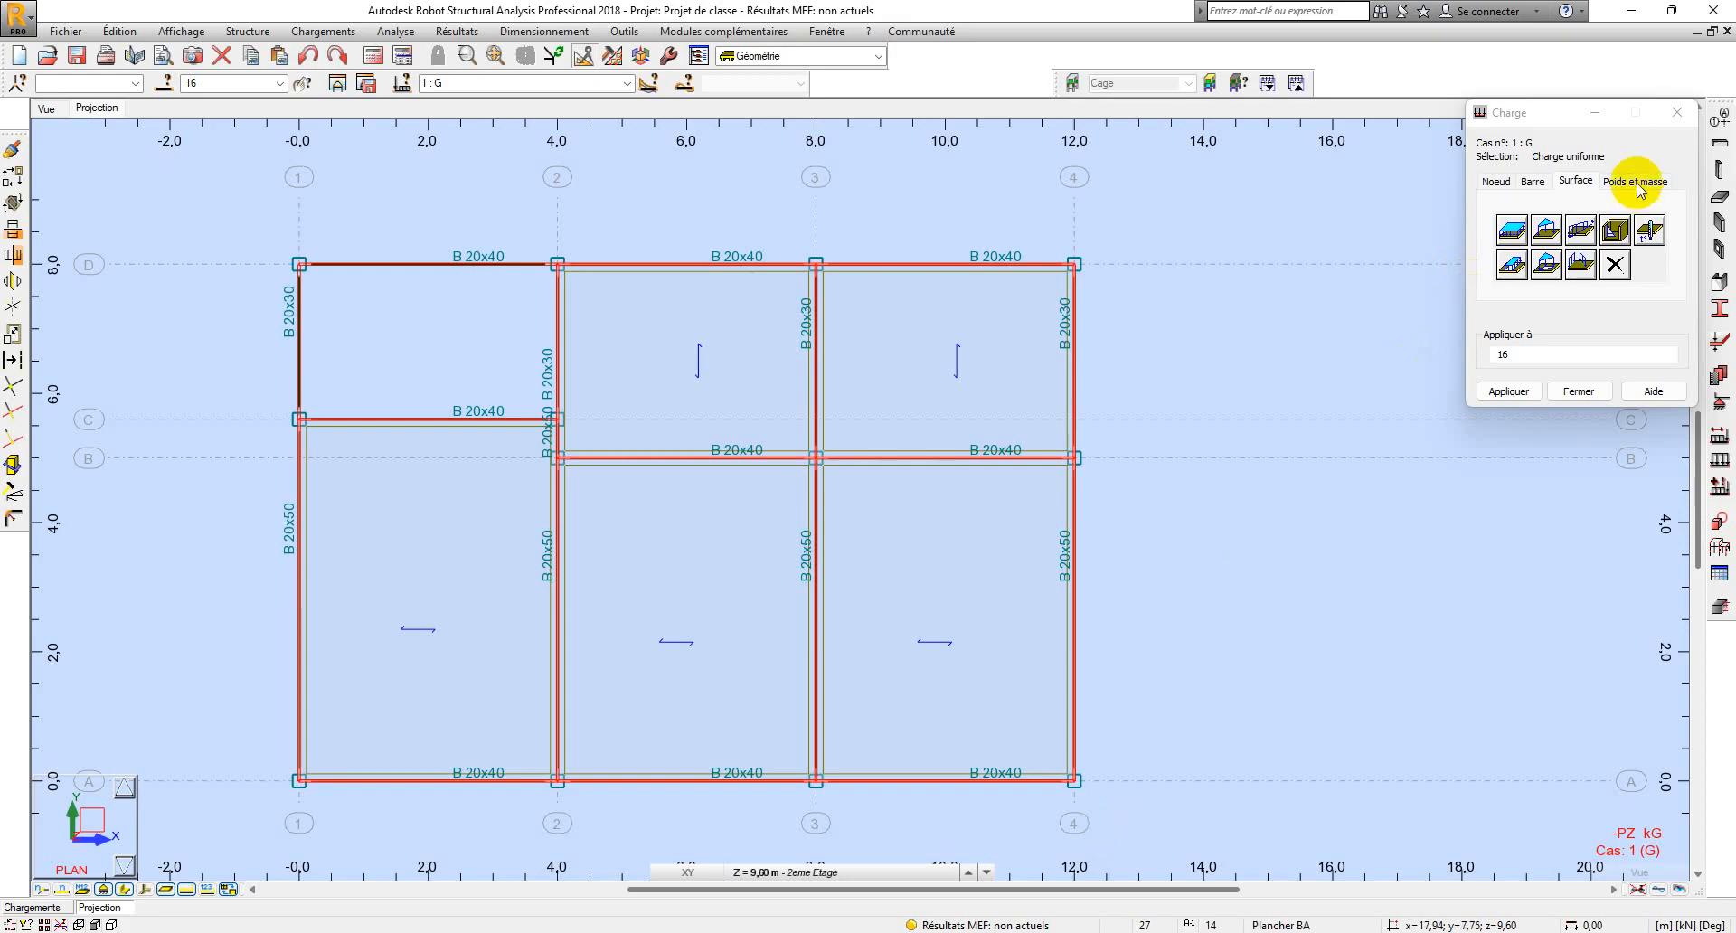
Set the uniform surface load to -6,07 kPa in Z and apply it to the three 16+4 terrace slabs, panels 17 to 19.
click(1512, 232)
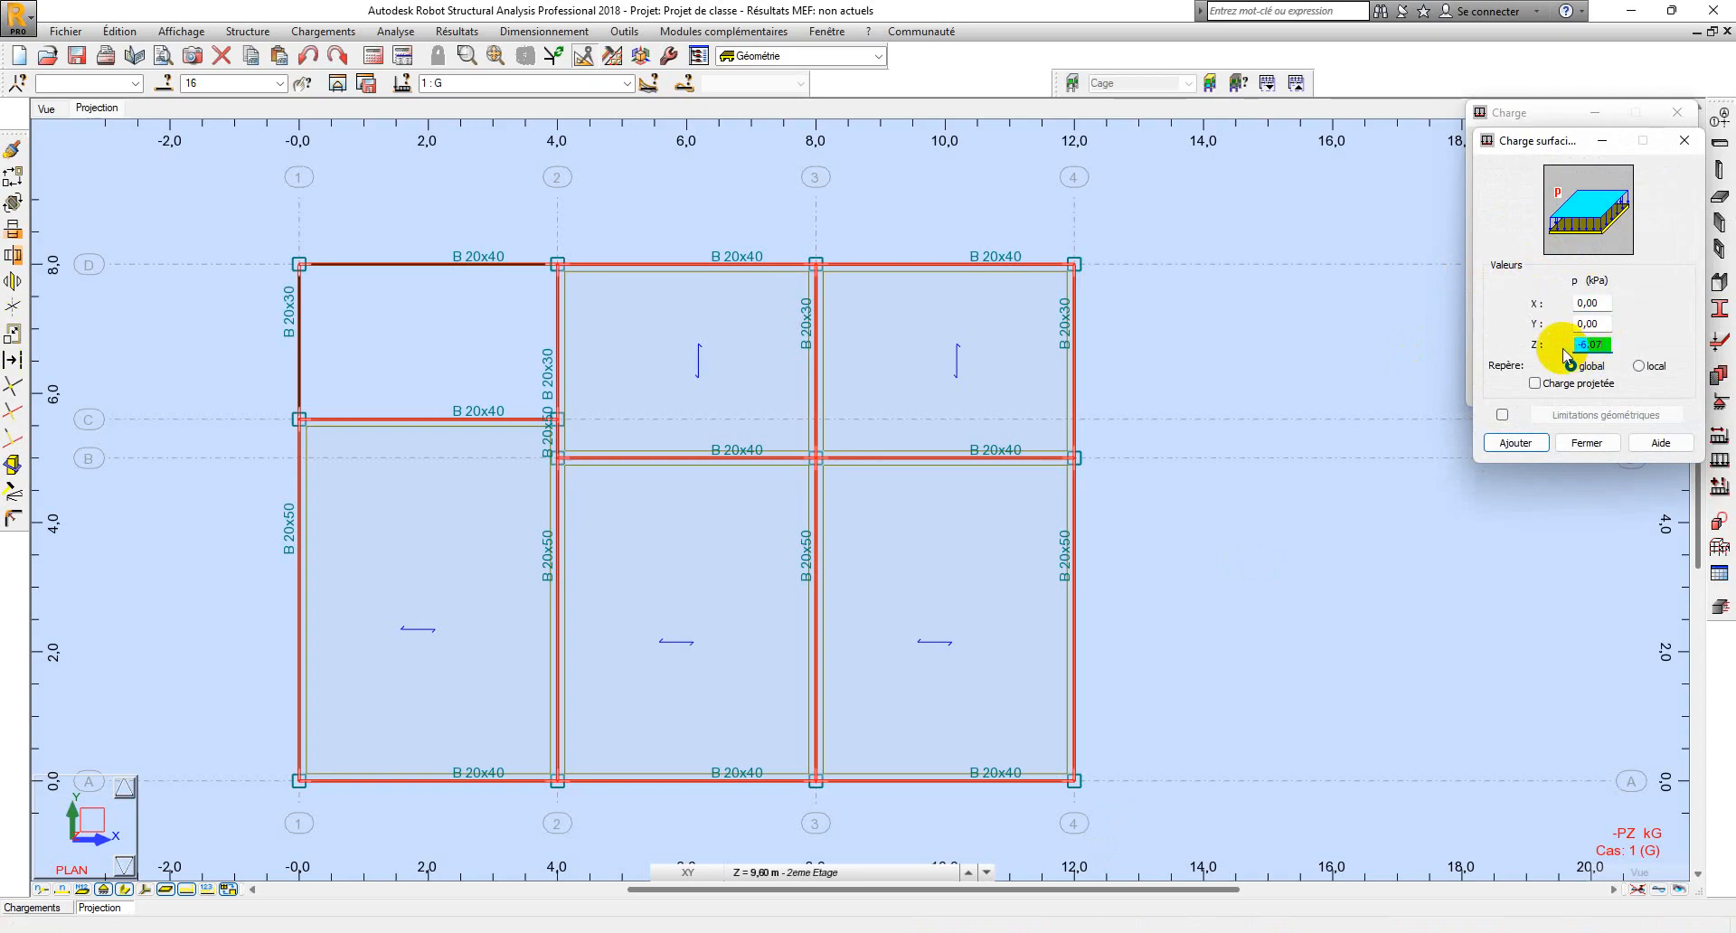
click(1515, 442)
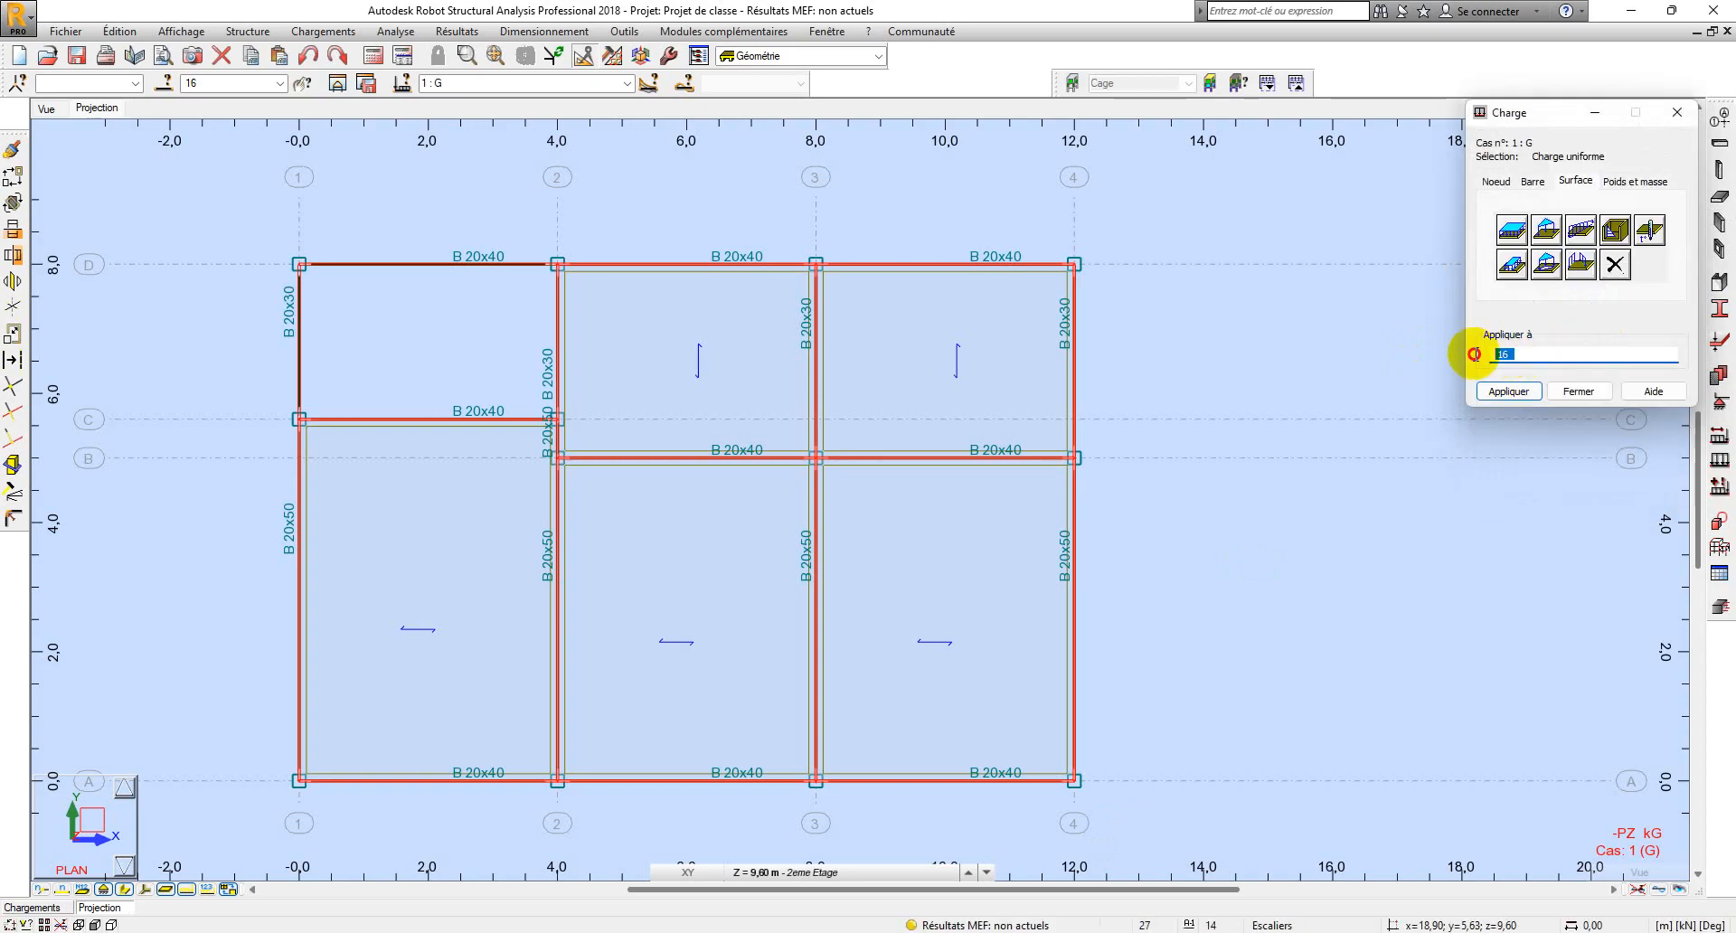
key(BackSpace)
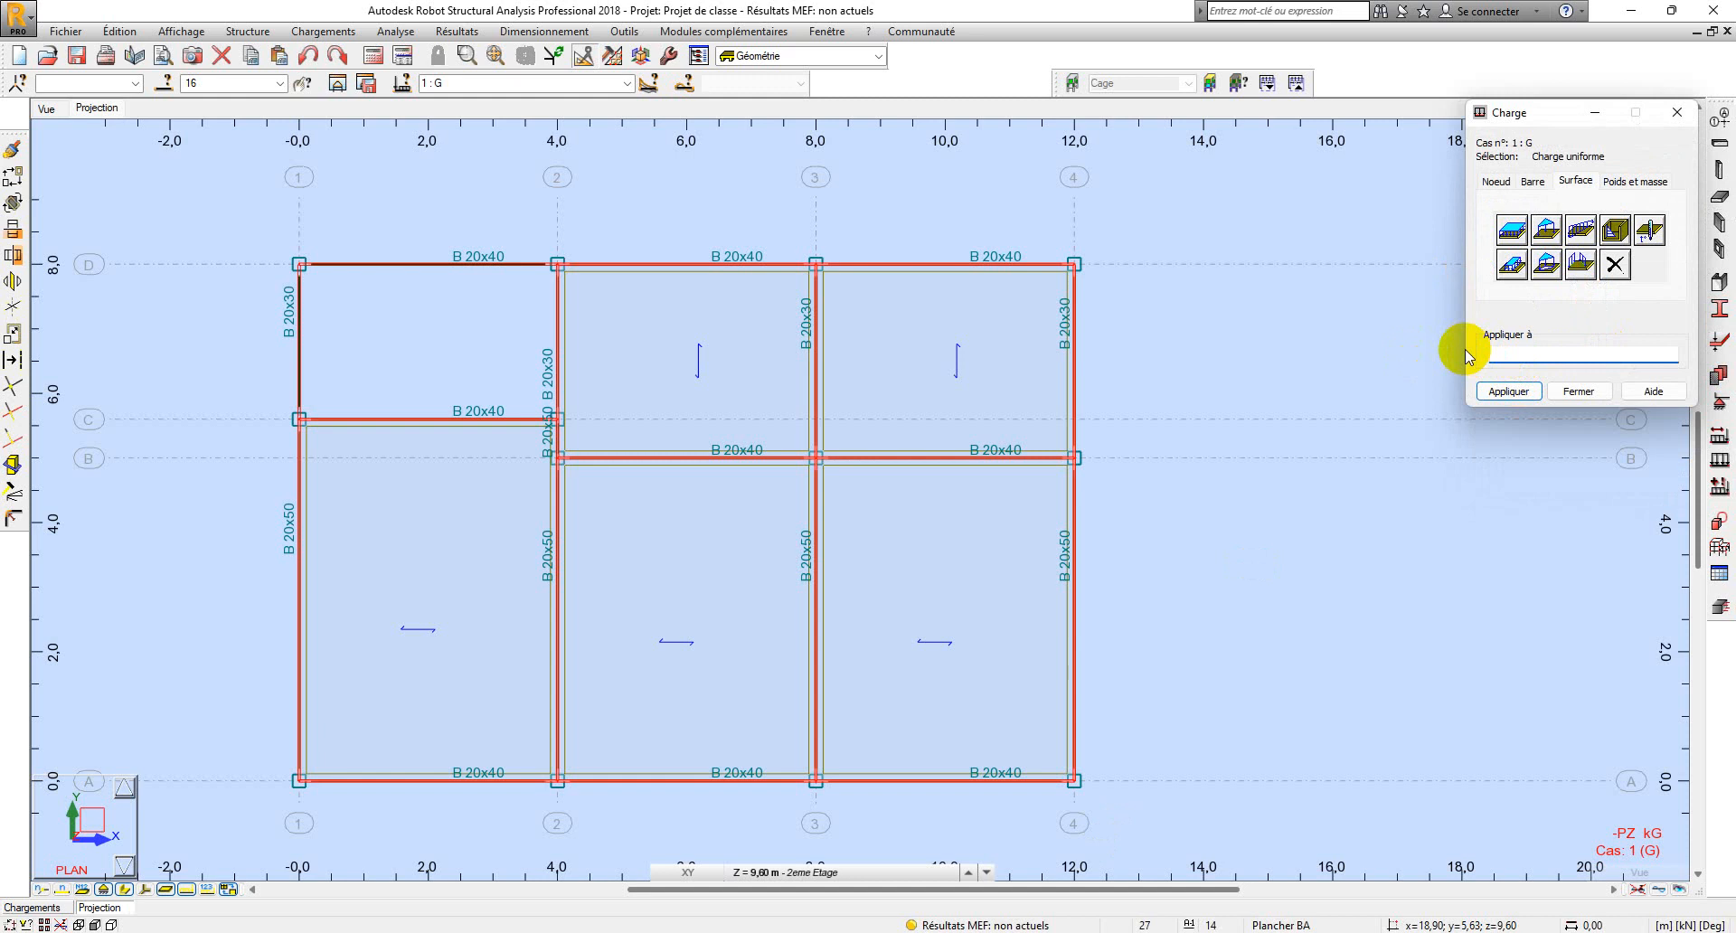
click(931, 600)
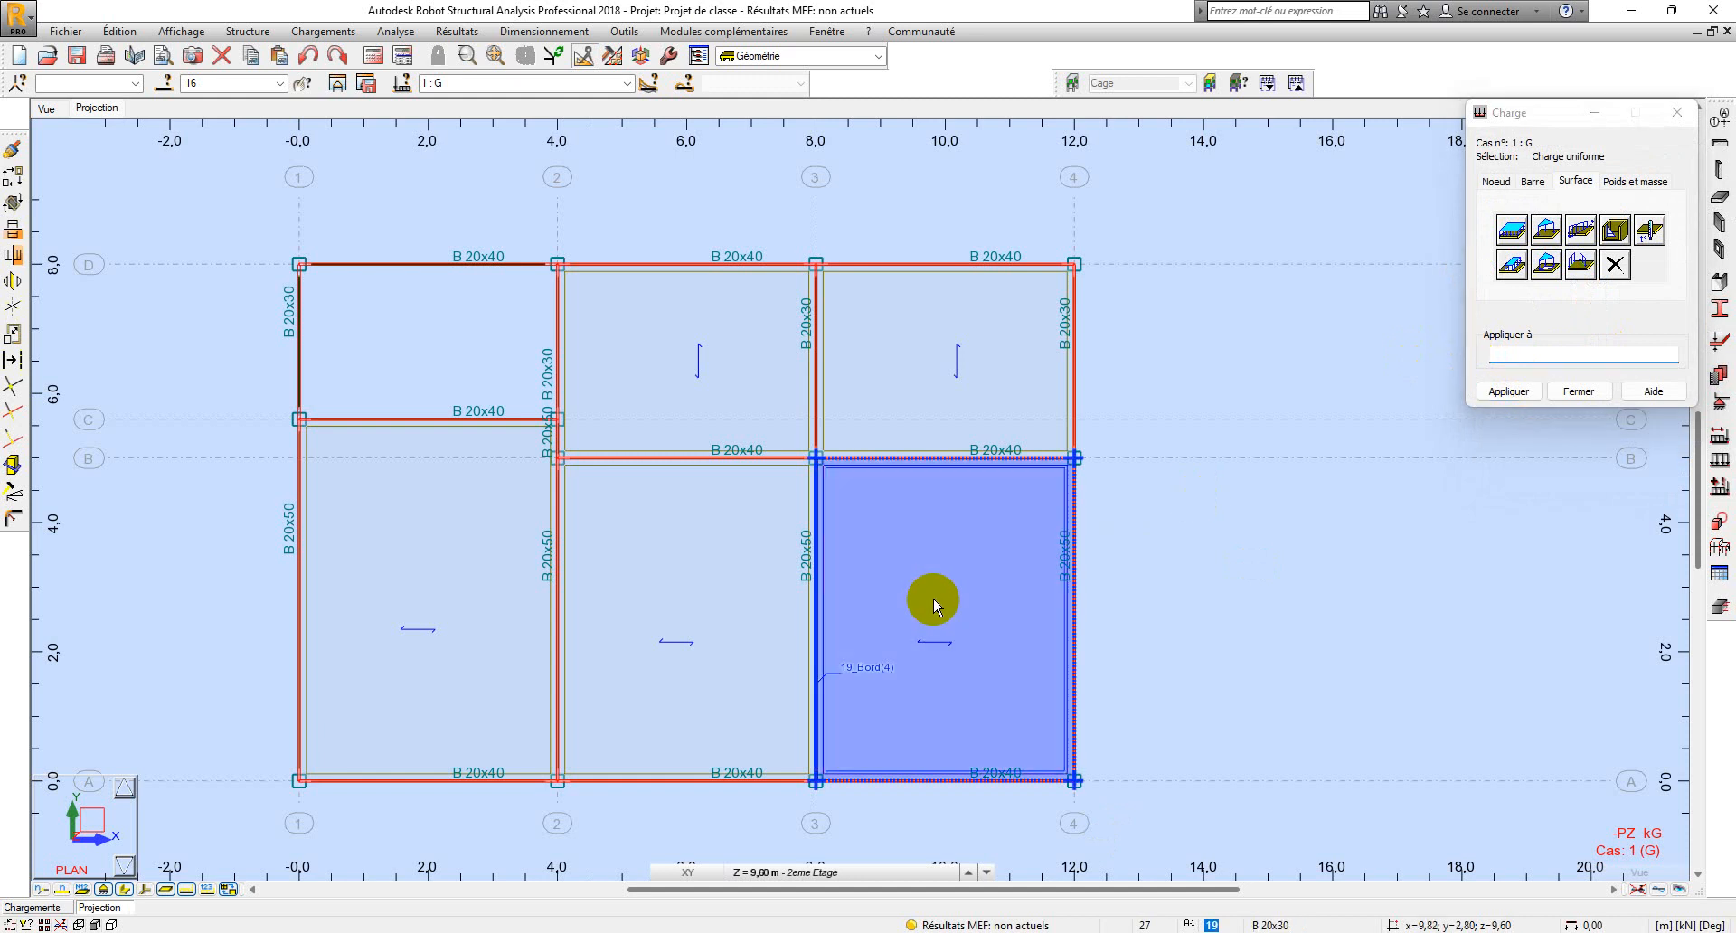
click(743, 612)
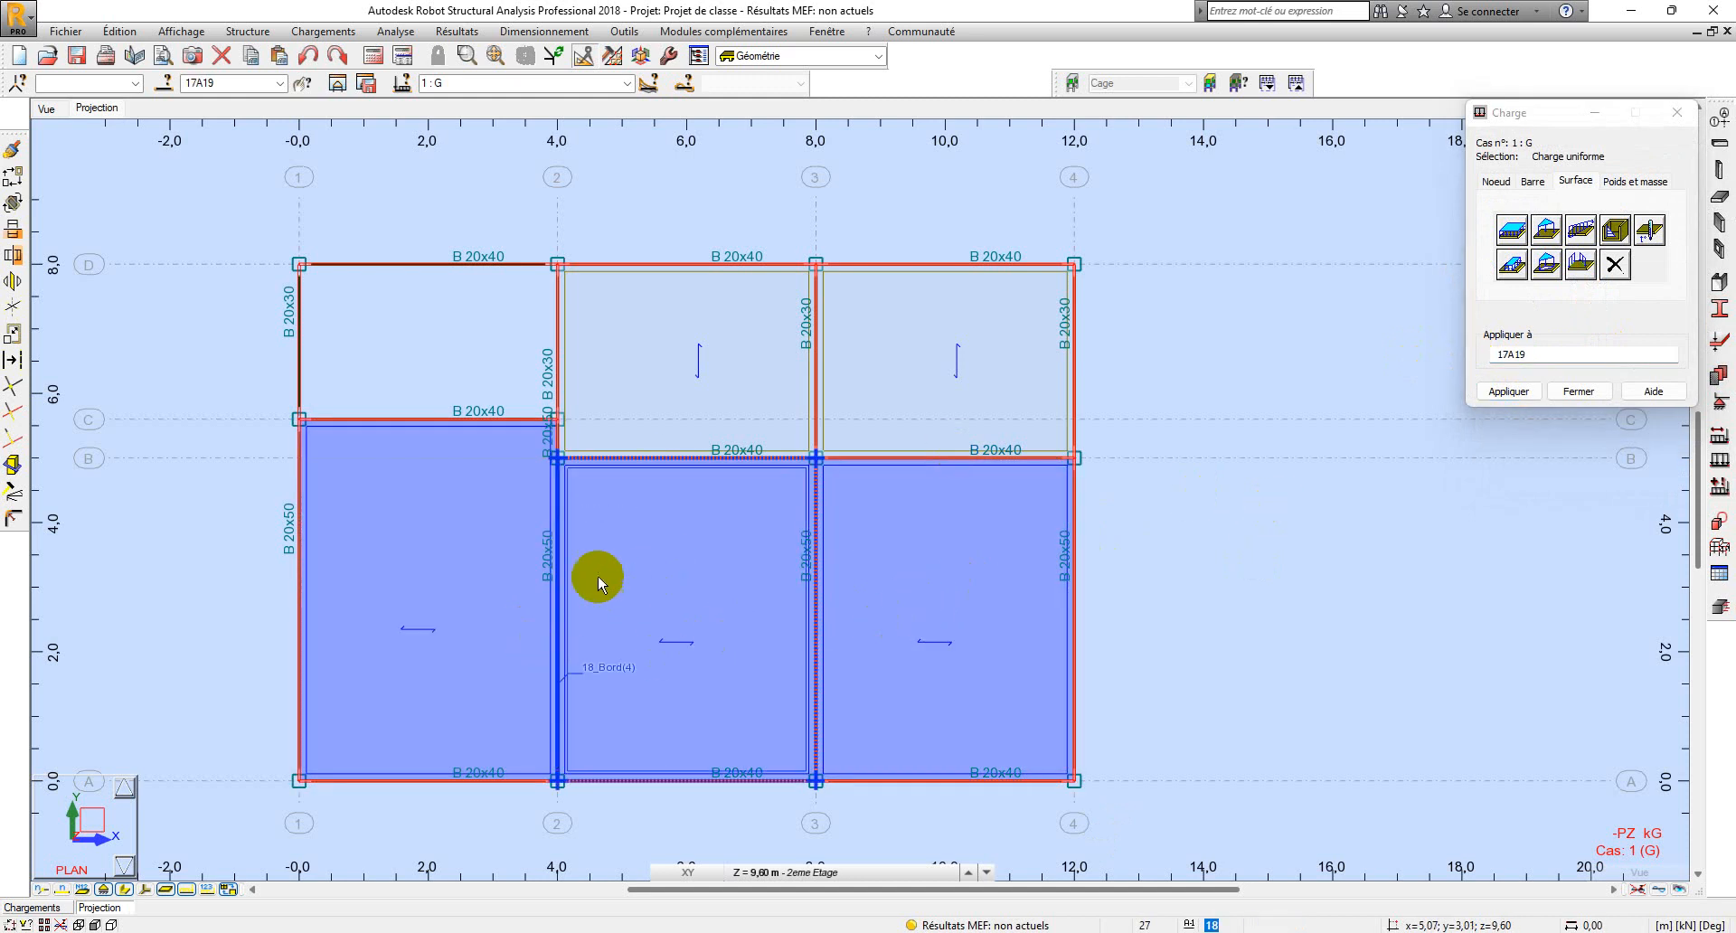
click(522, 666)
click(1516, 393)
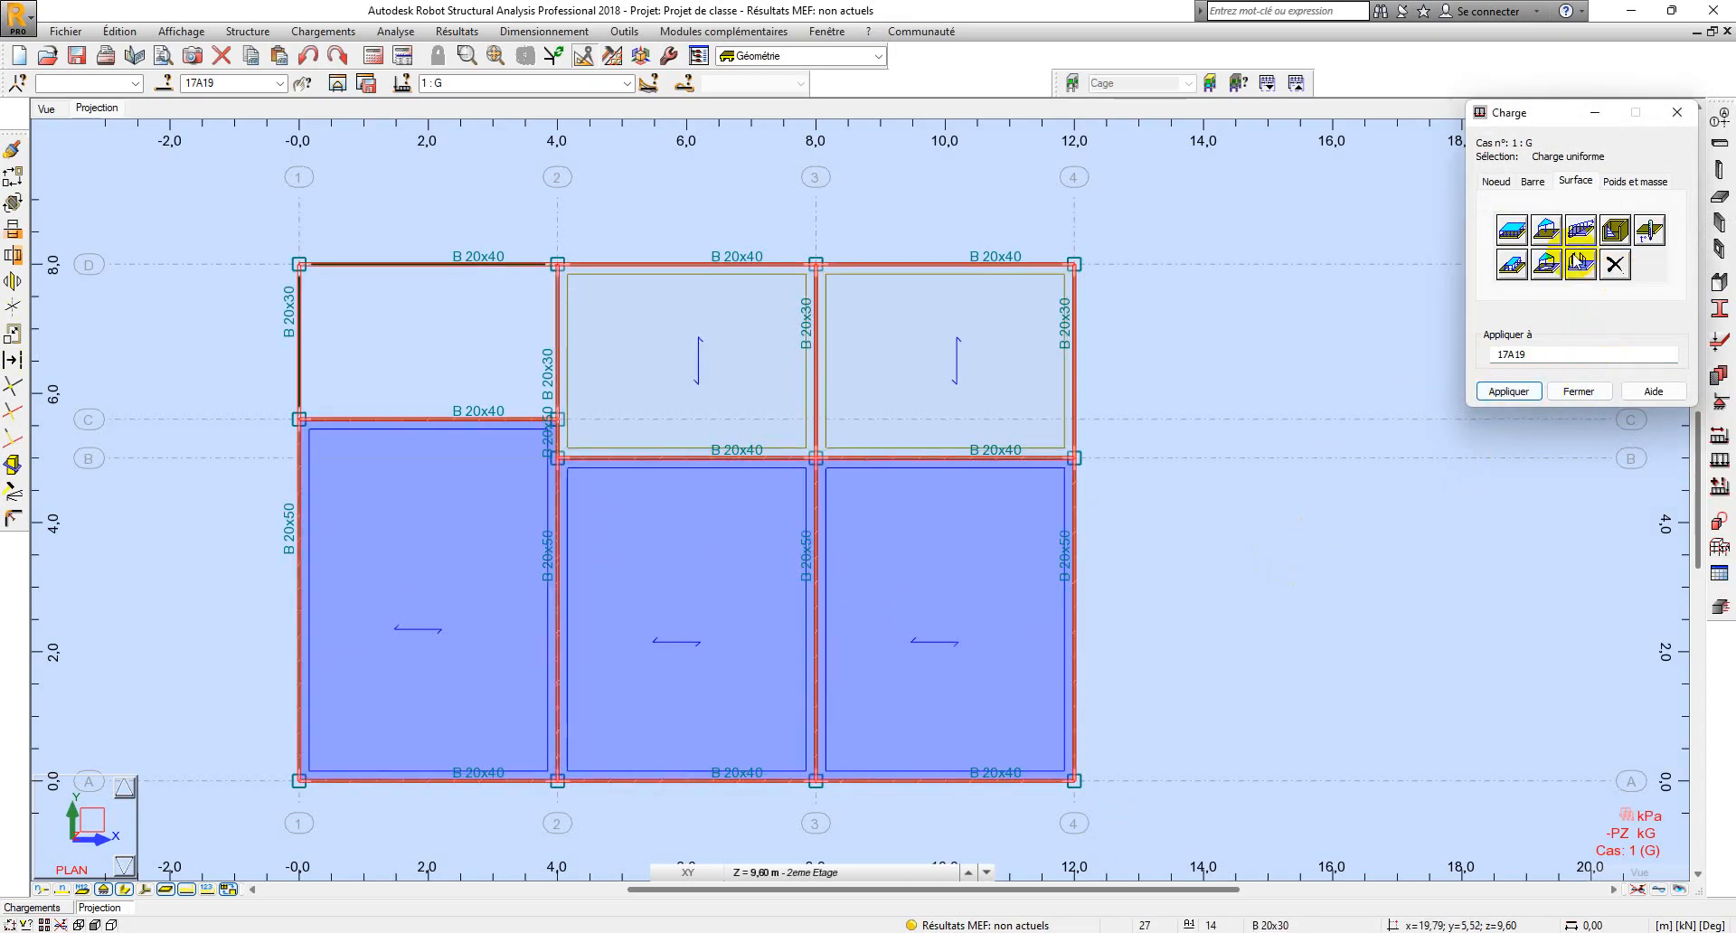
Check the 12+4 terrace load in the project PDF and set the uniform surface load to -5,82 kPa in Z.
click(1513, 232)
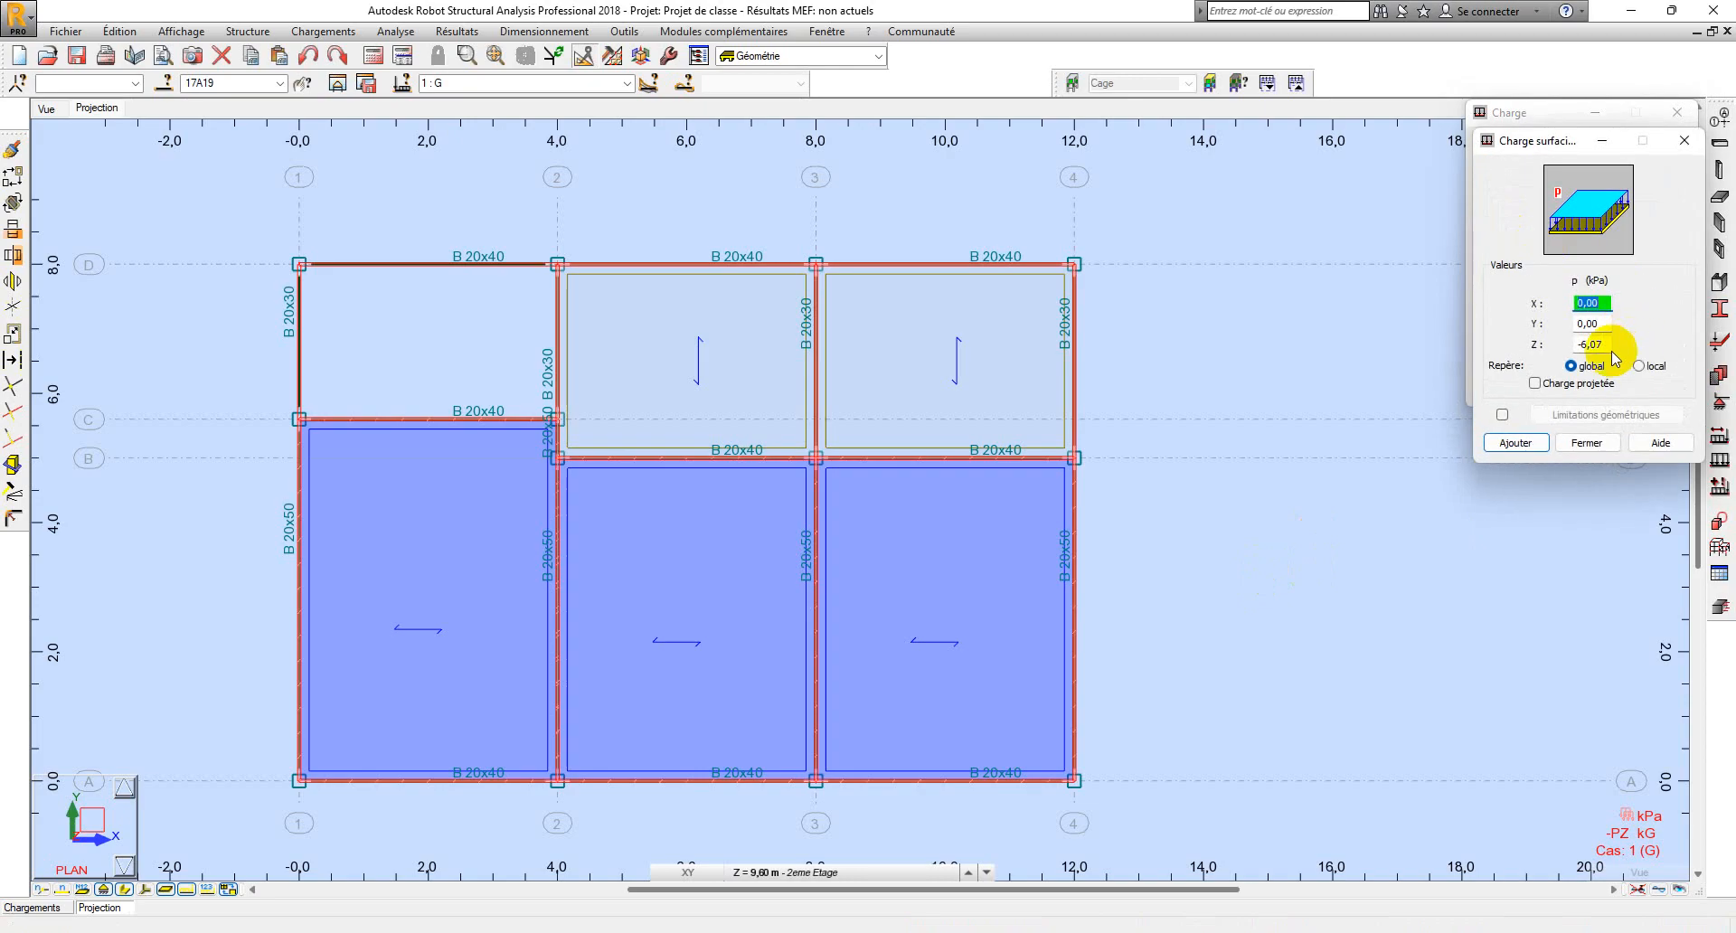
key(alt+Tab)
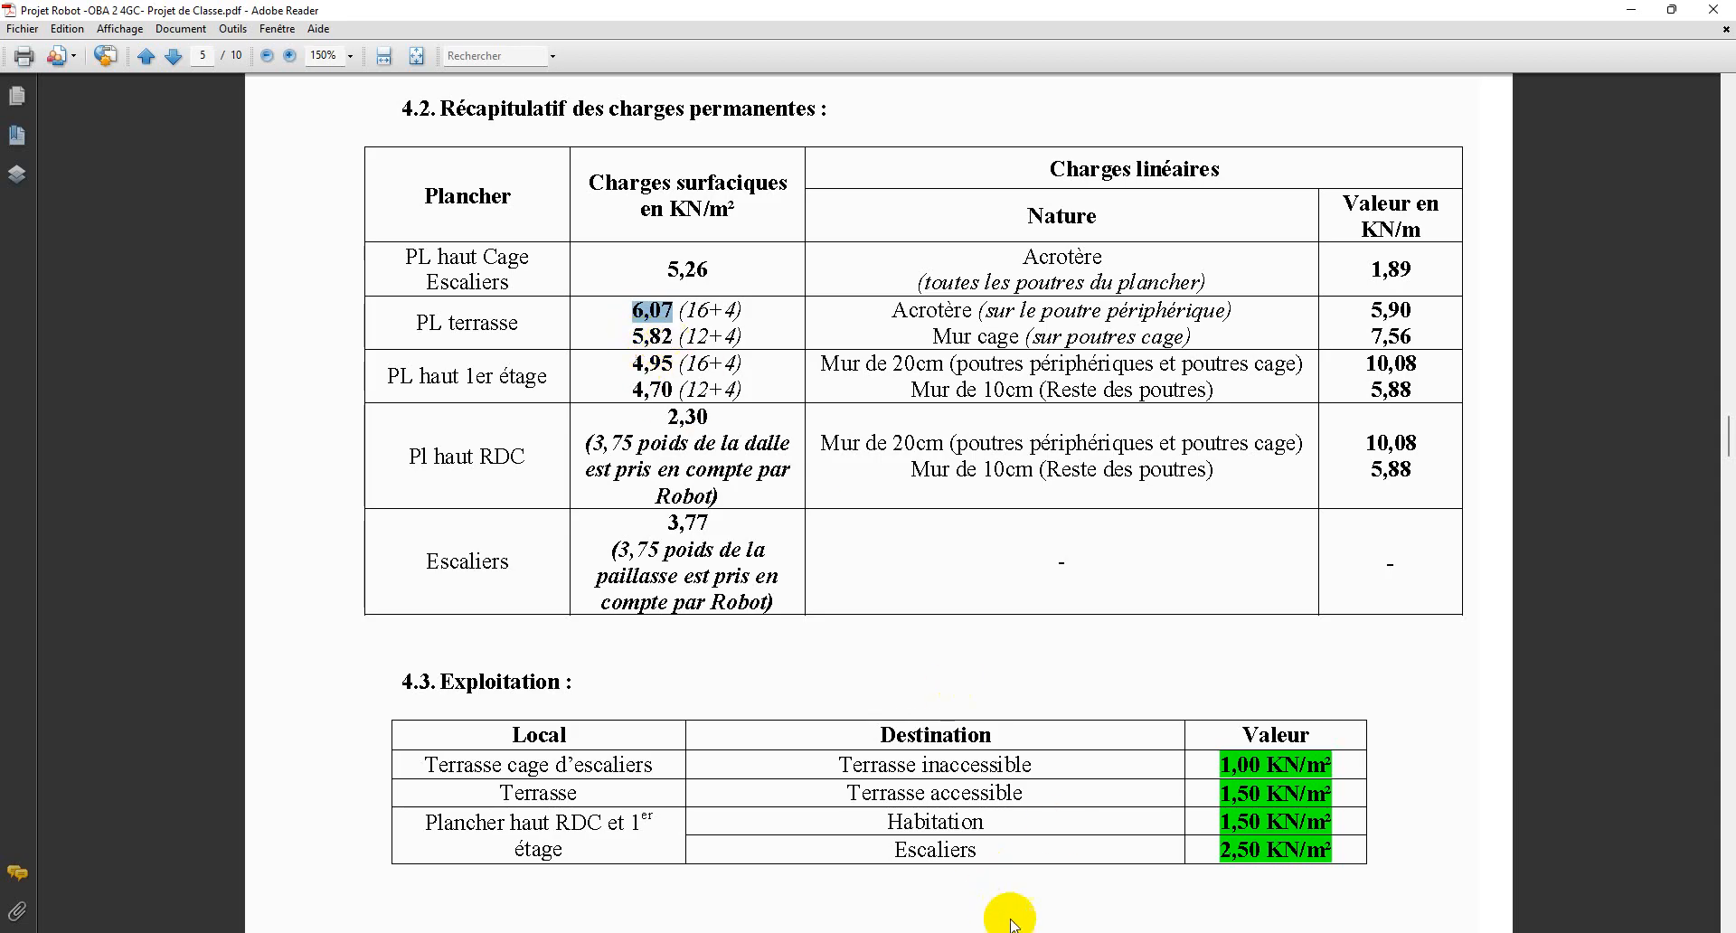
key(alt+Tab)
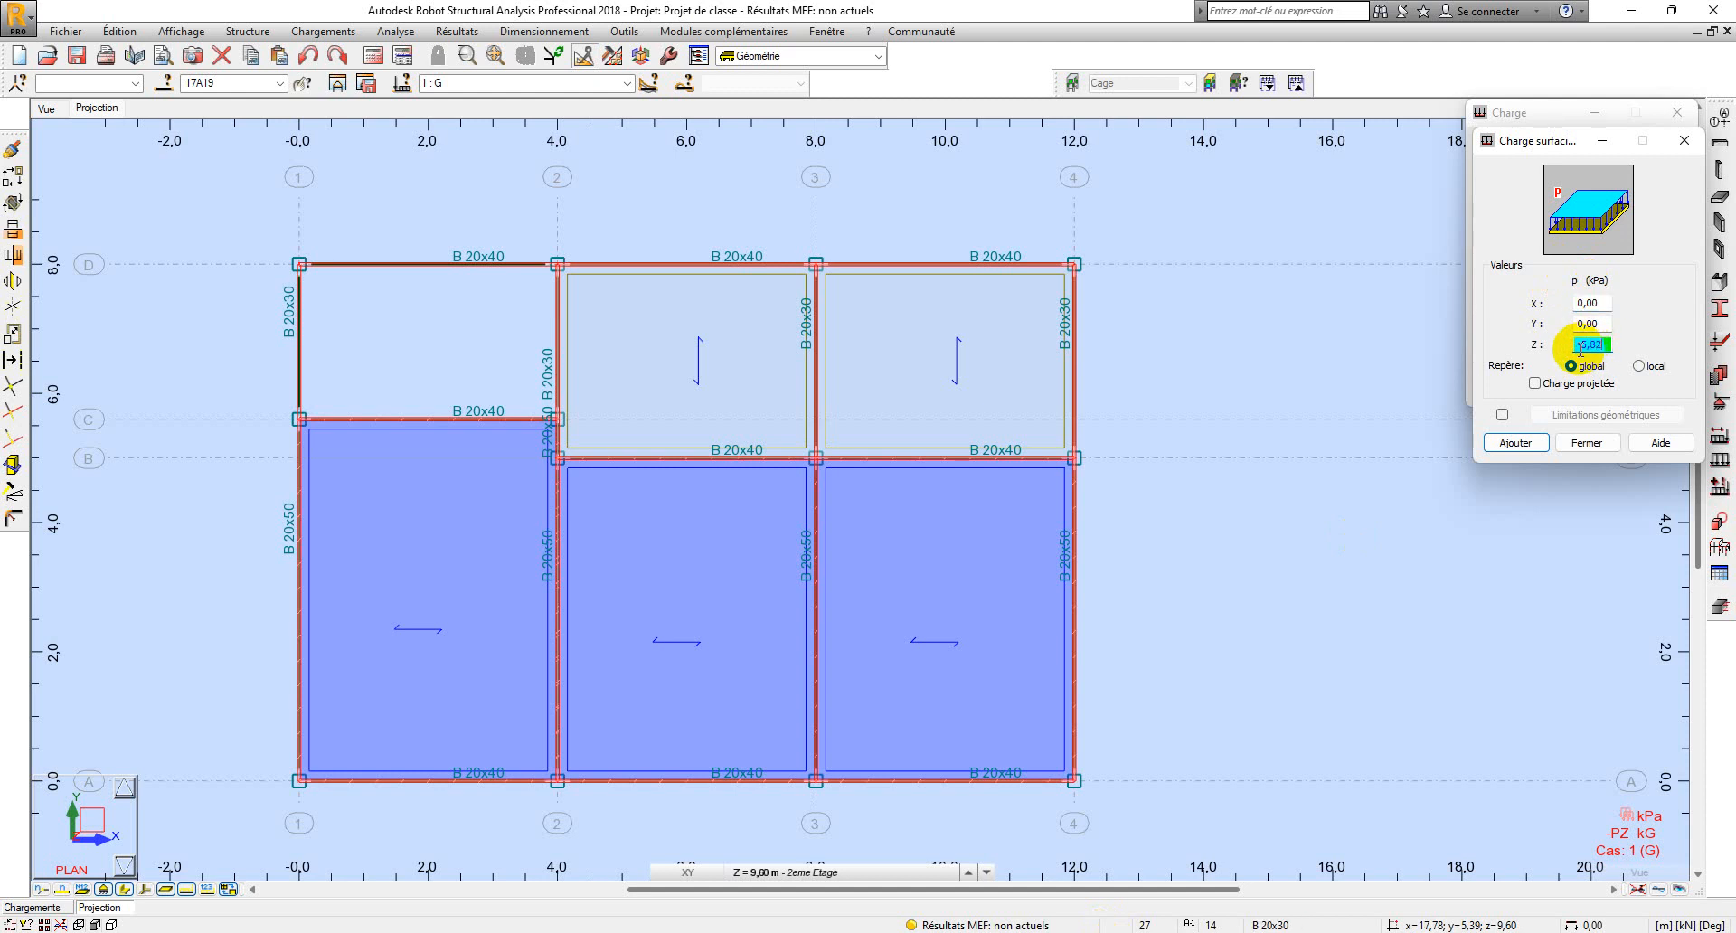
click(1531, 441)
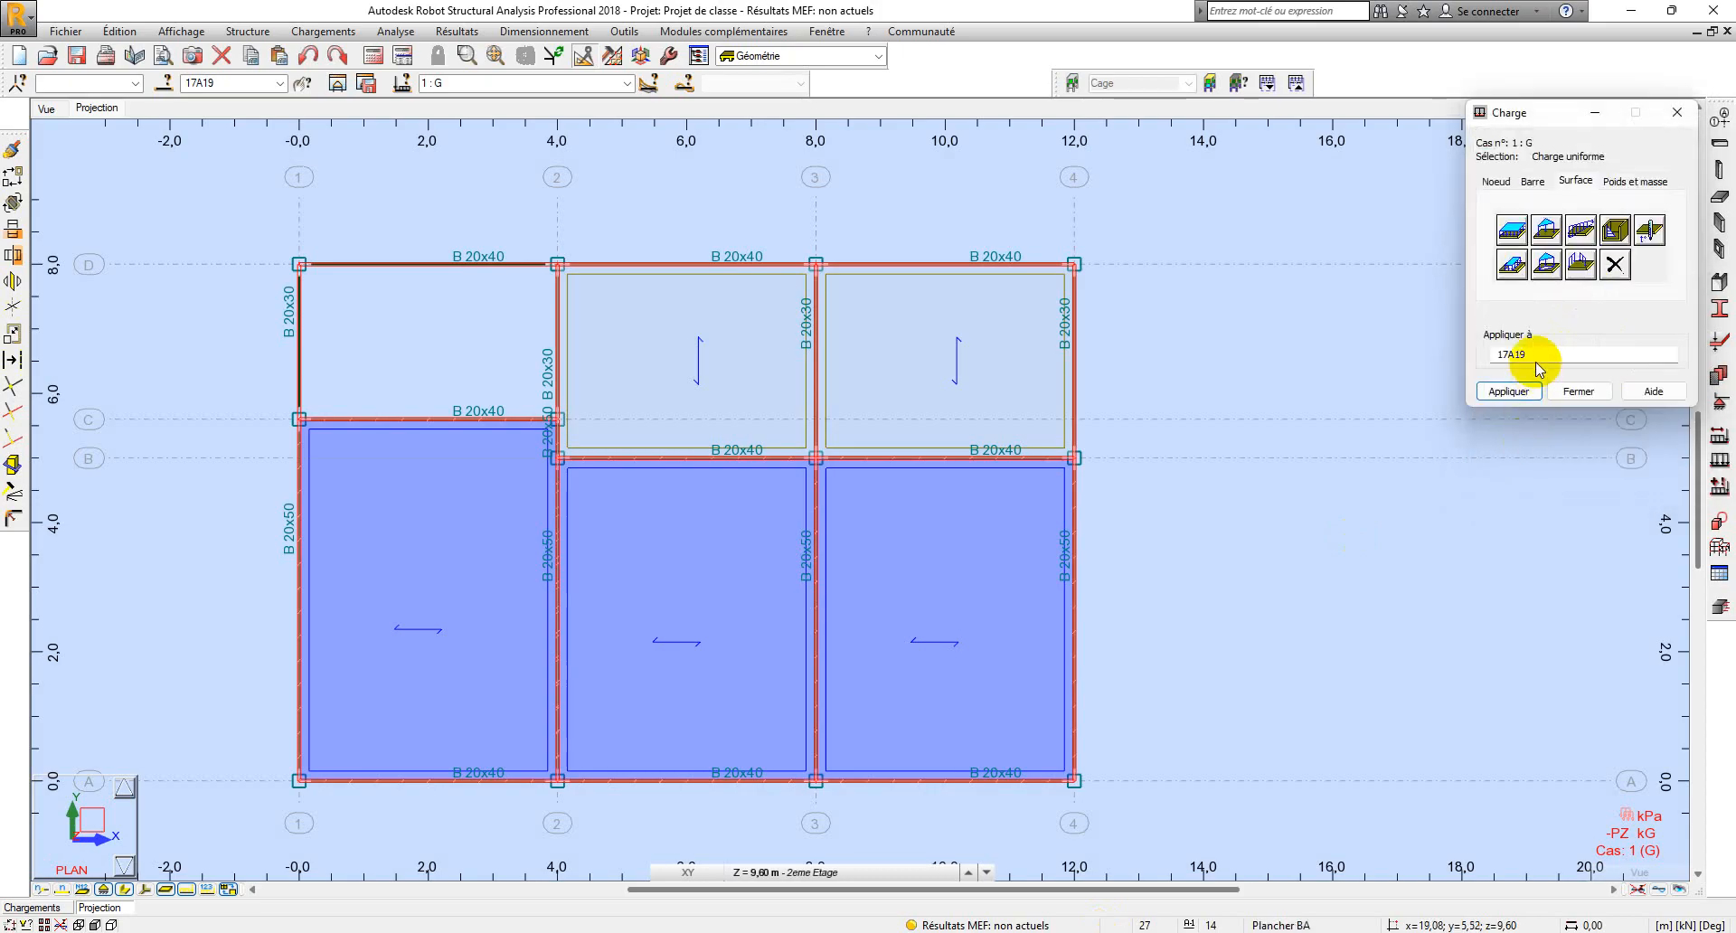
Apply the surface load to the two 12+4 terrace slabs between axes B and D, panels 20 and 21, and close the load definition.
drag(1540, 356, 1450, 357)
key(BackSpace)
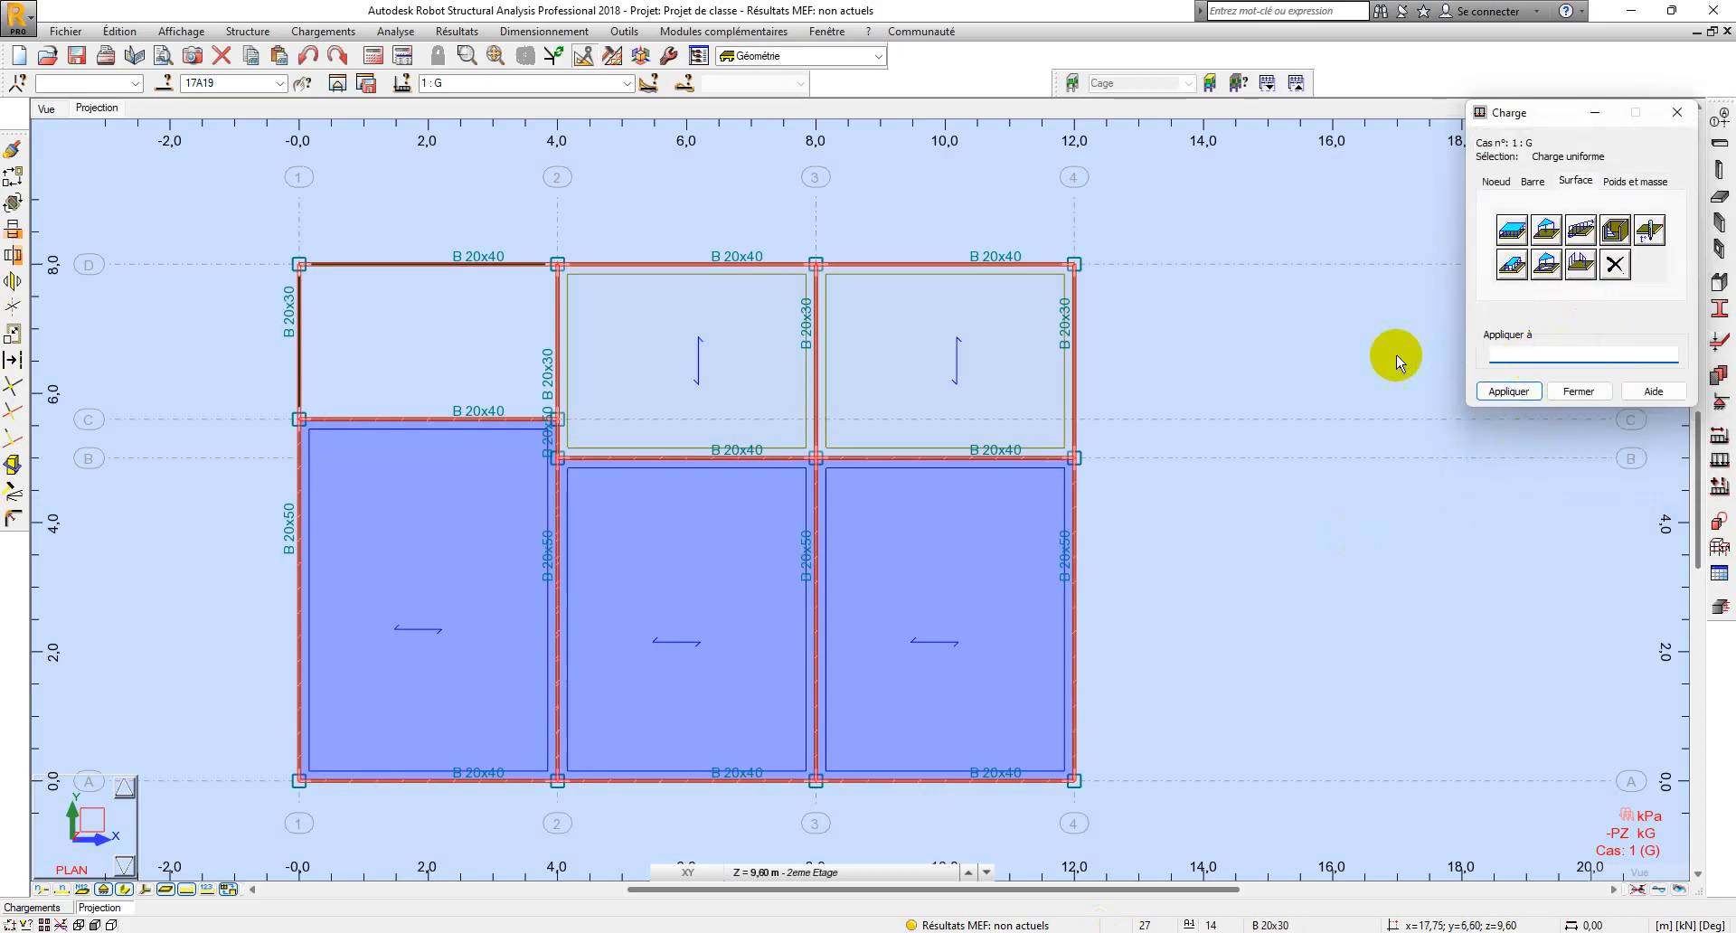
click(970, 373)
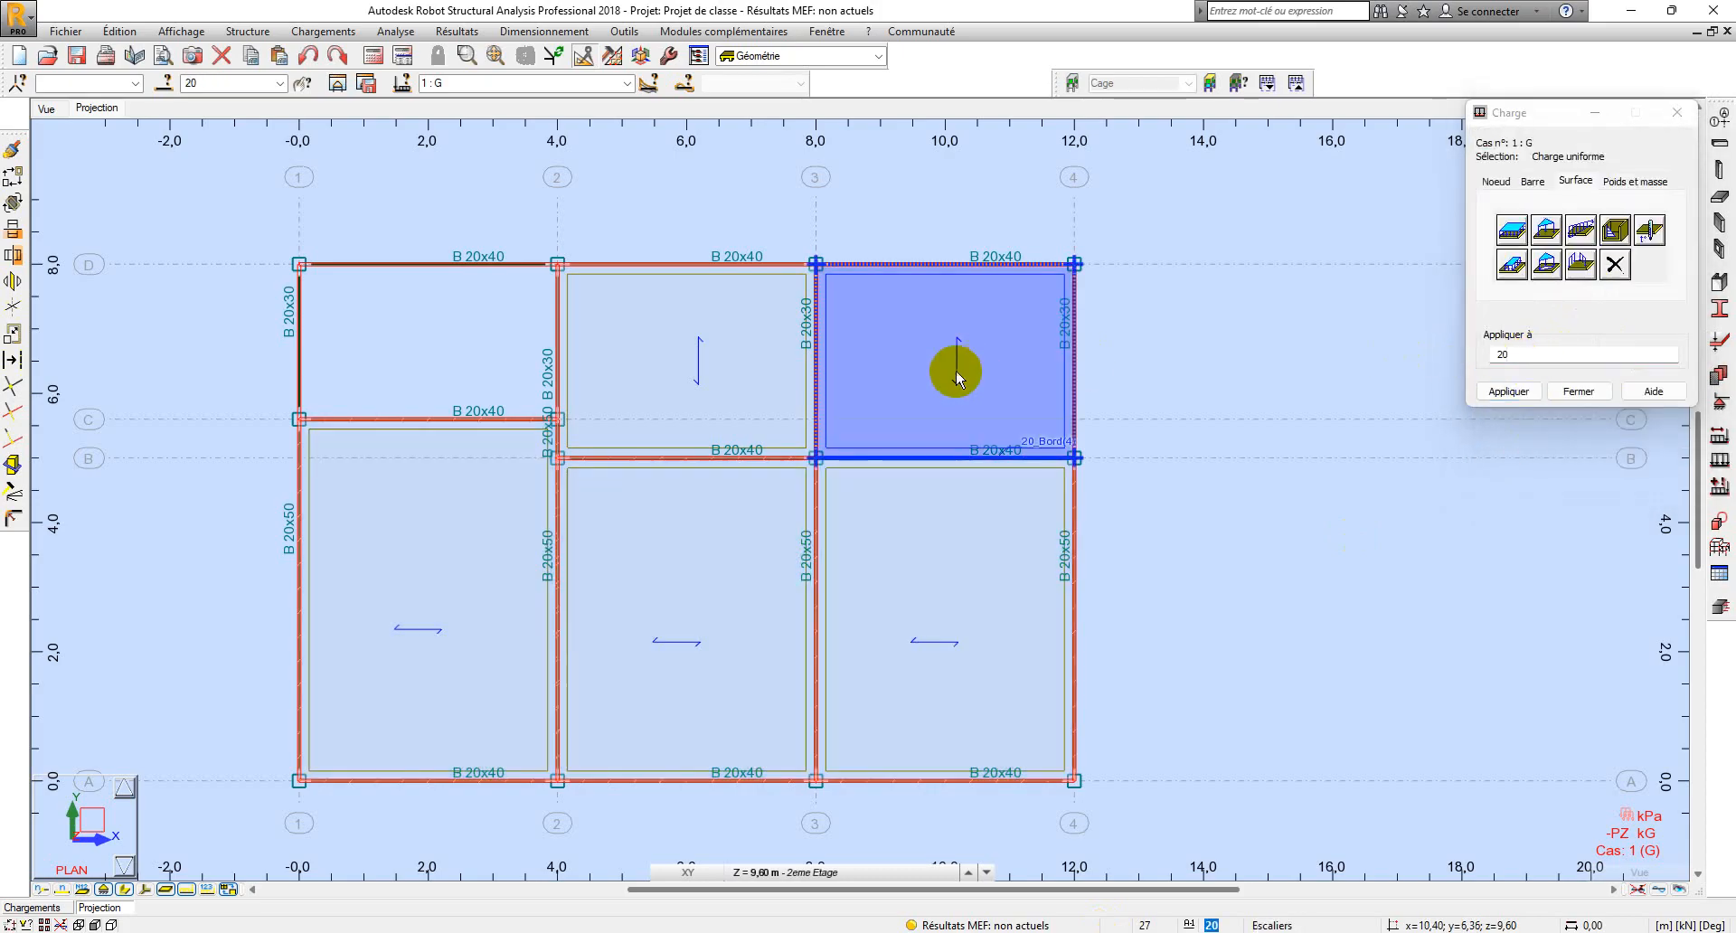
ctrl+click(747, 366)
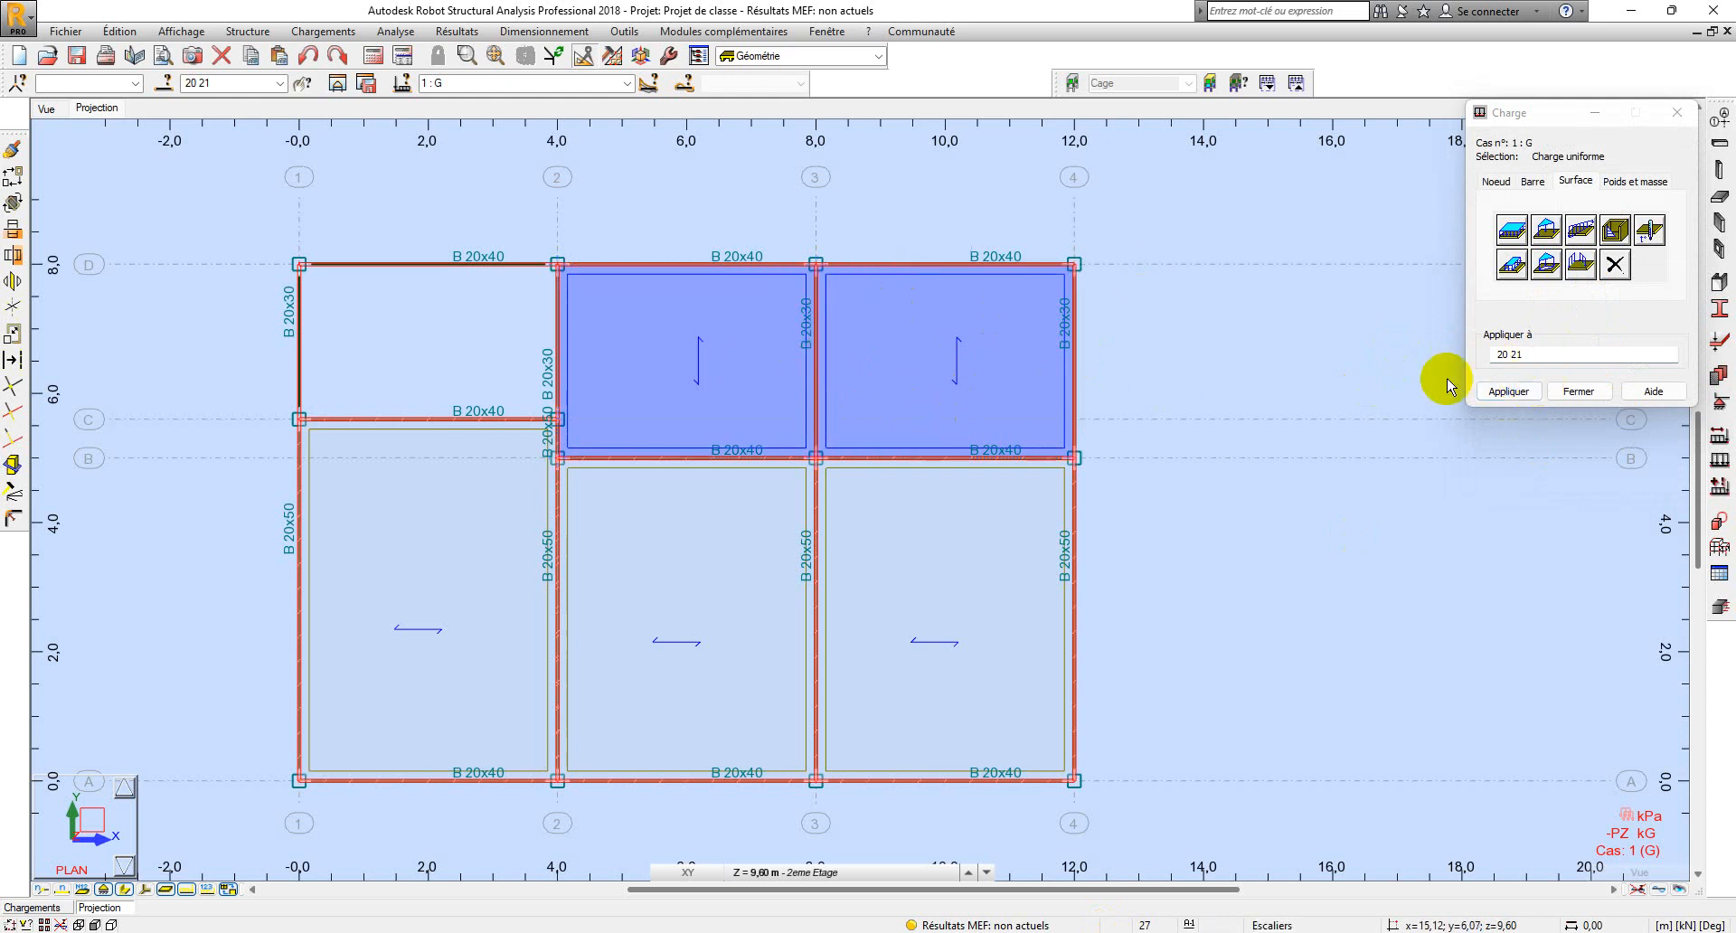
click(1507, 390)
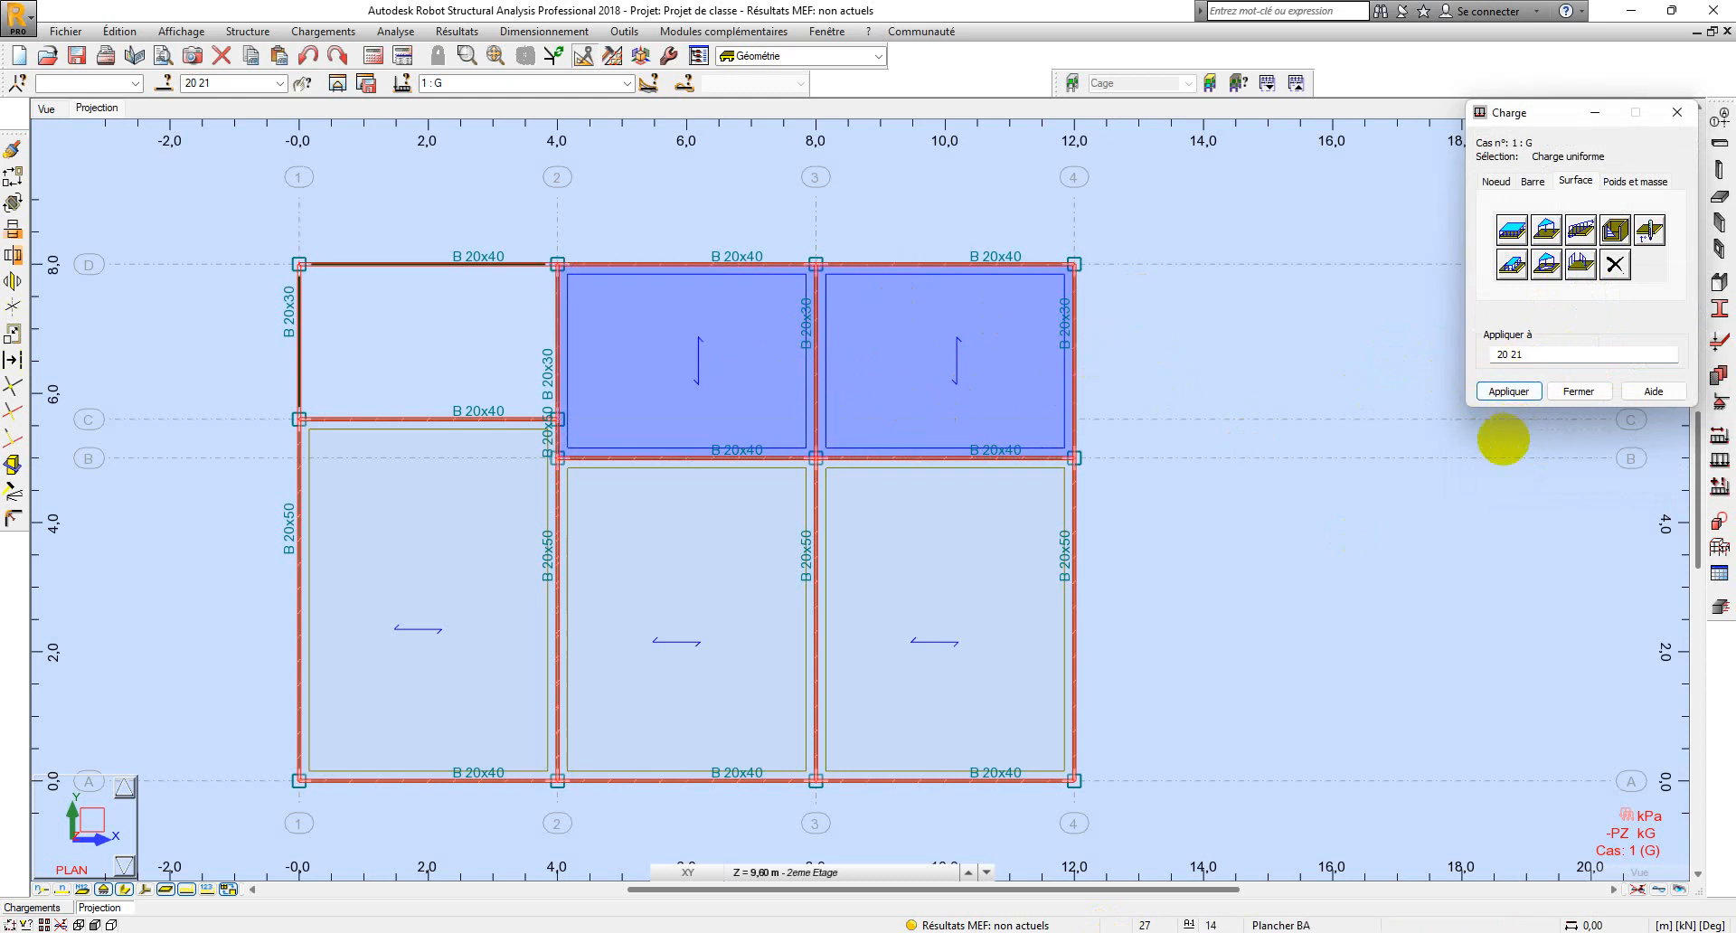
click(1578, 392)
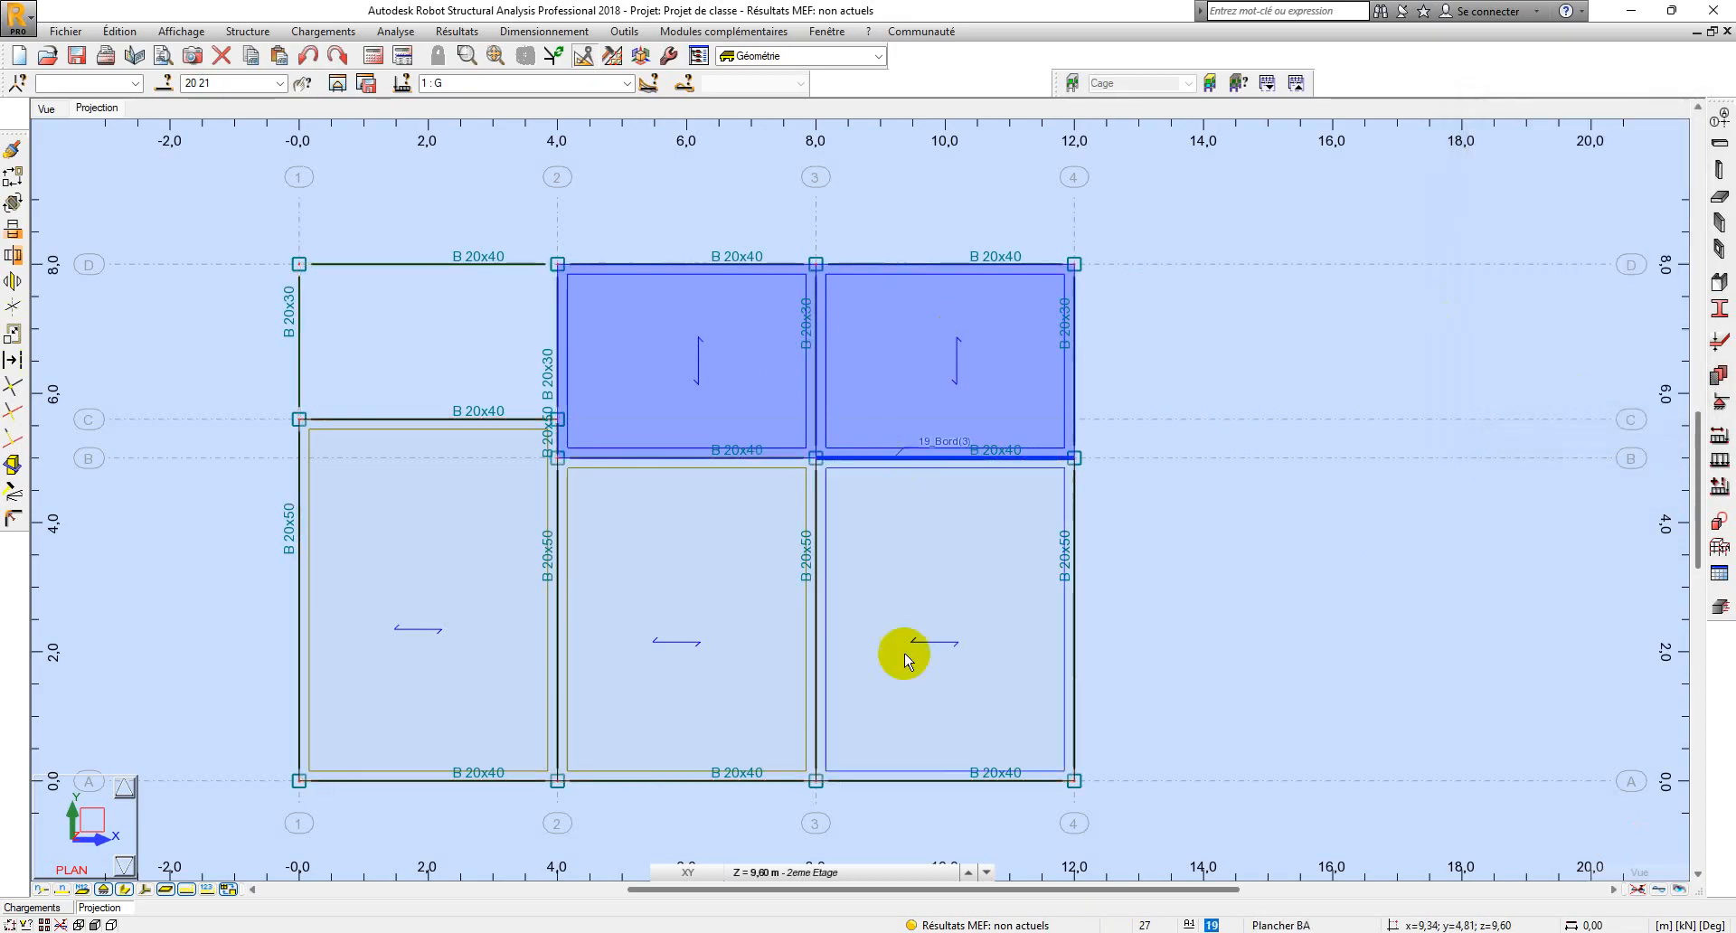
Switch the plan to the 1er Etage level at Z = 6,40 m.
click(793, 872)
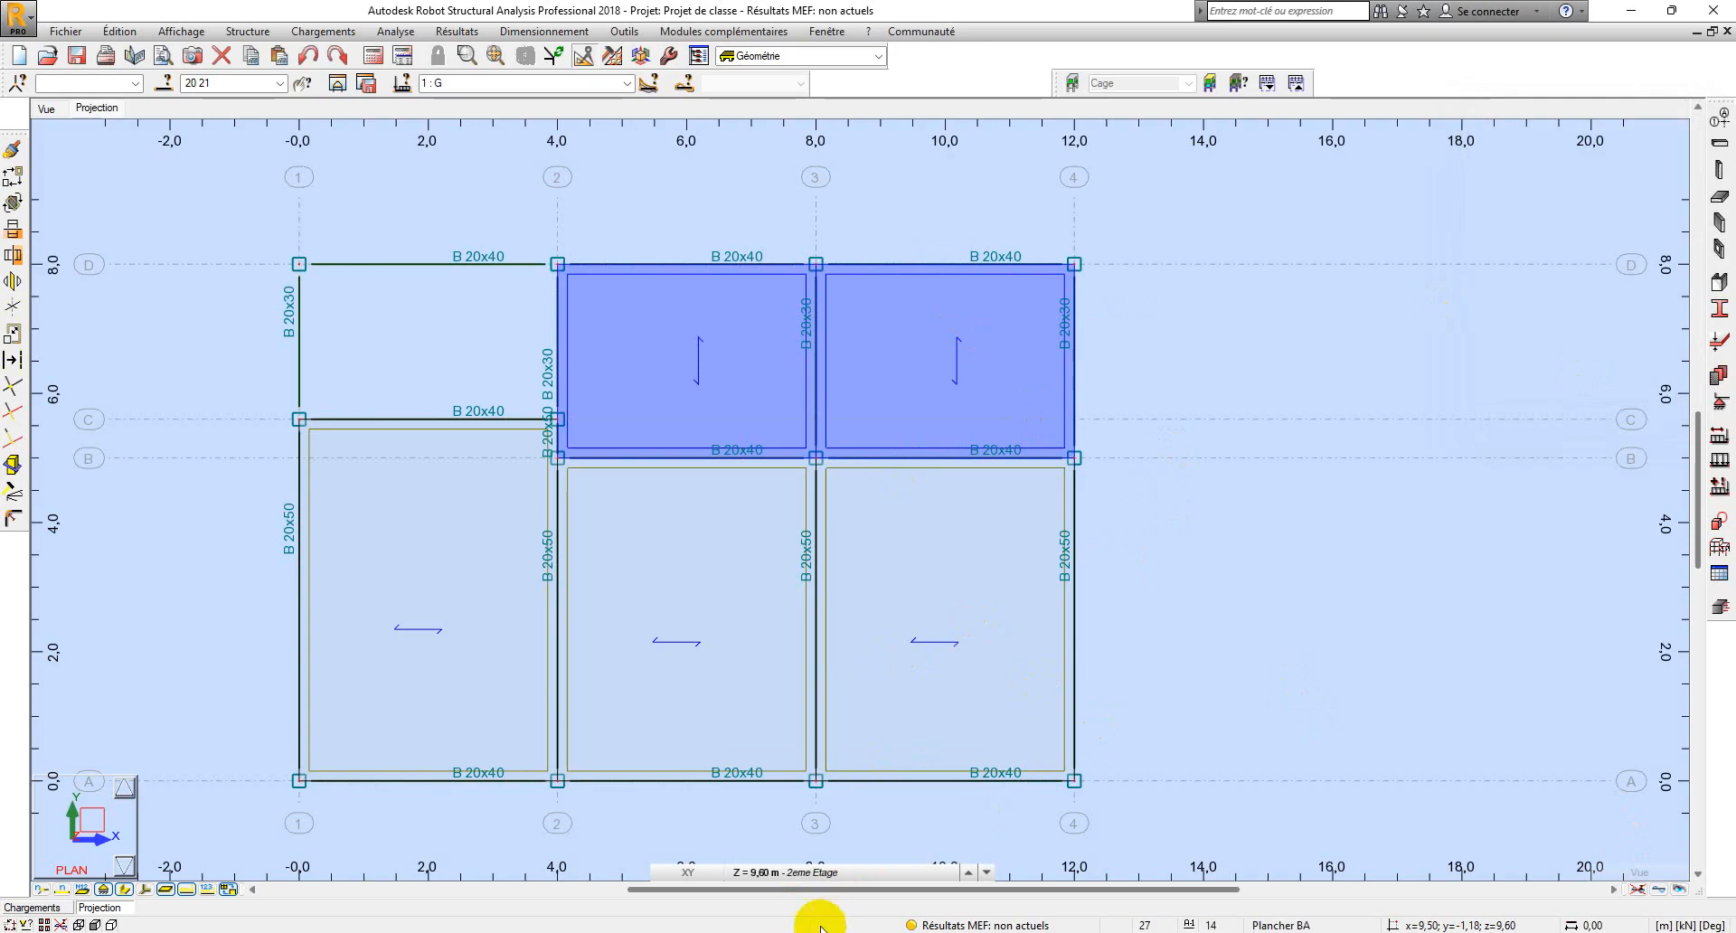
click(776, 873)
click(774, 812)
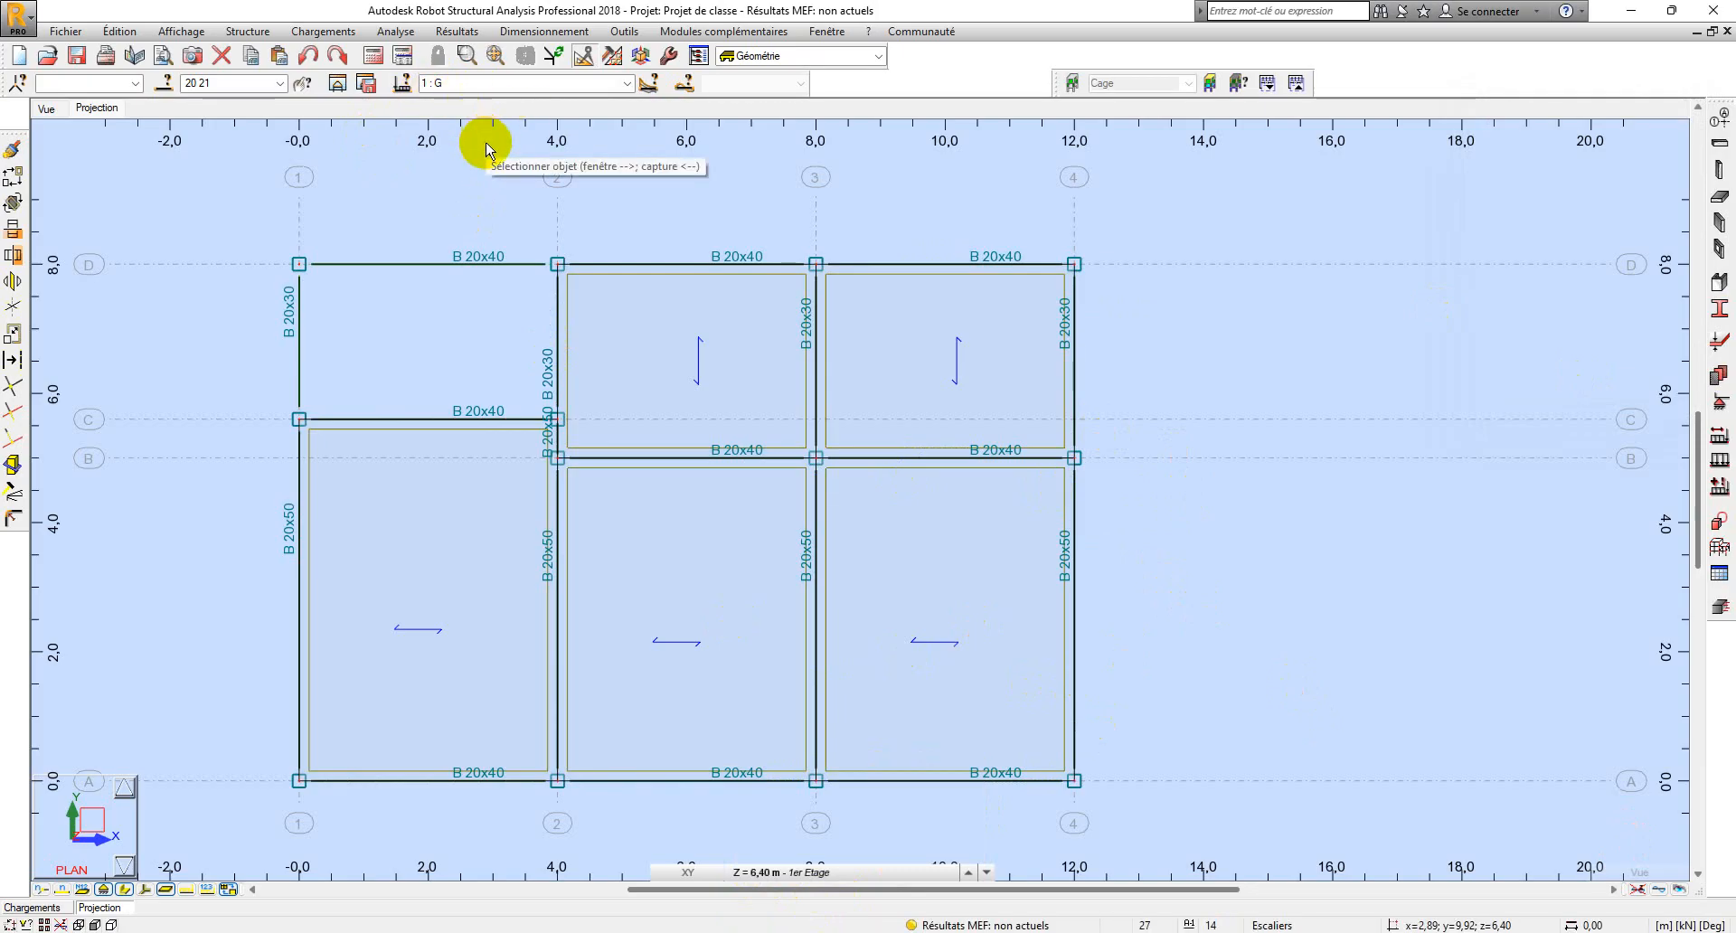
click(1021, 624)
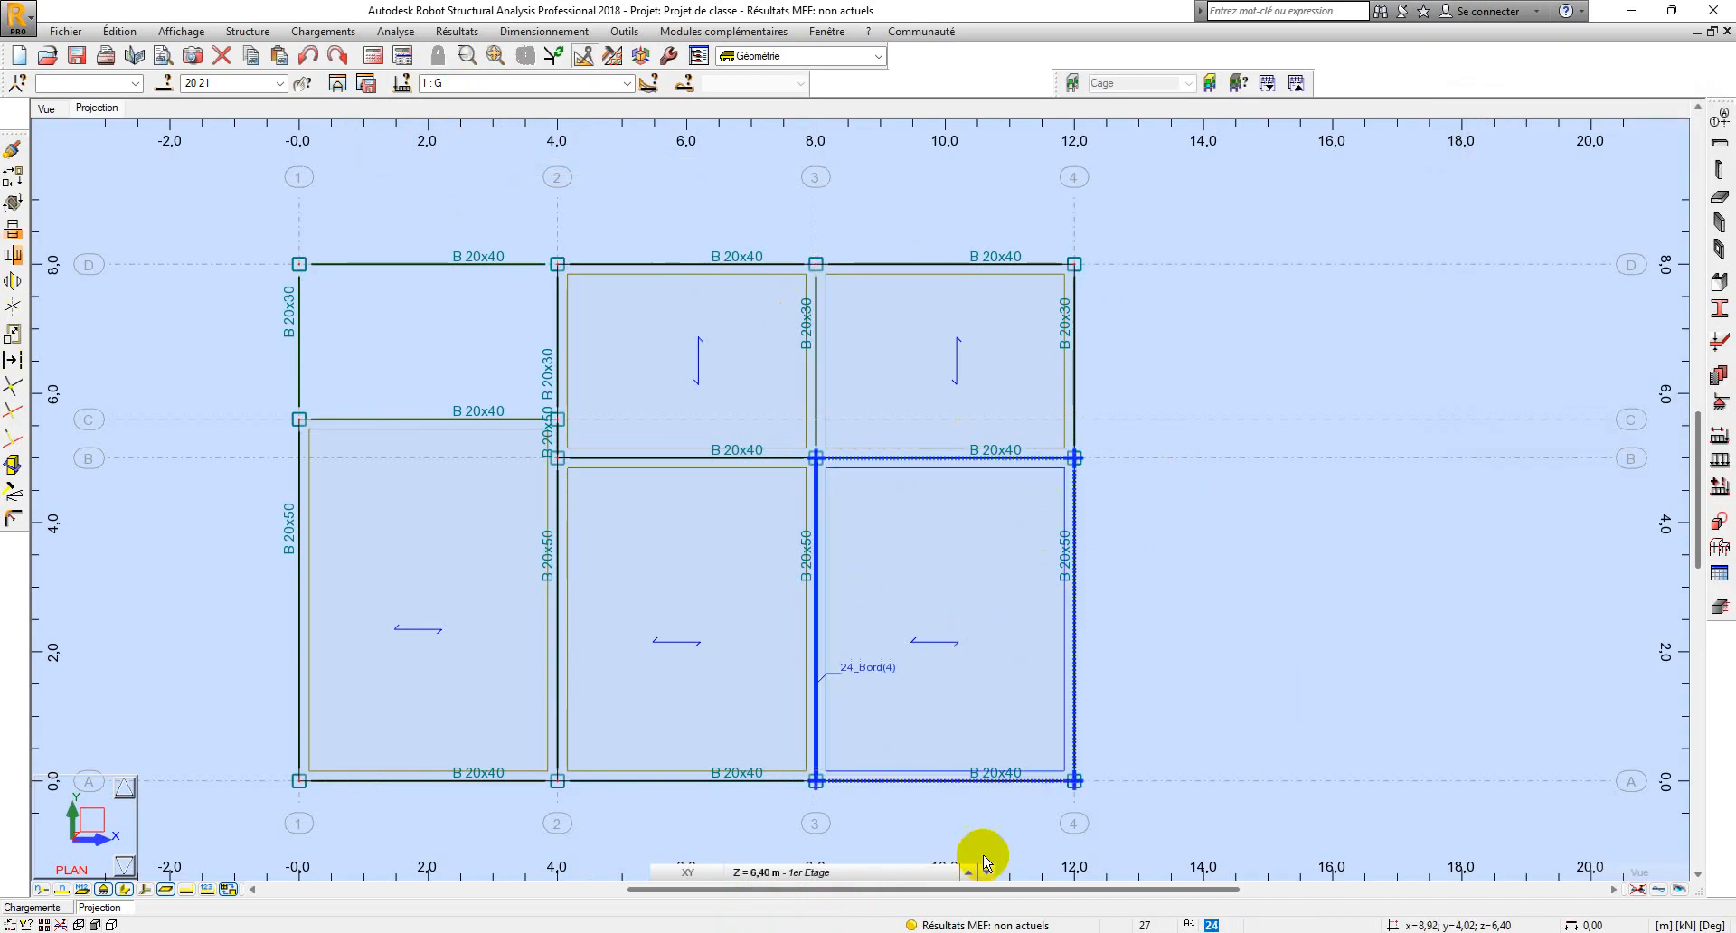
Look up the permanent surface loads of the PL haut 1er étage floor in the project PDF in Adobe Reader, and return to Robot.
click(983, 856)
key(alt+Tab)
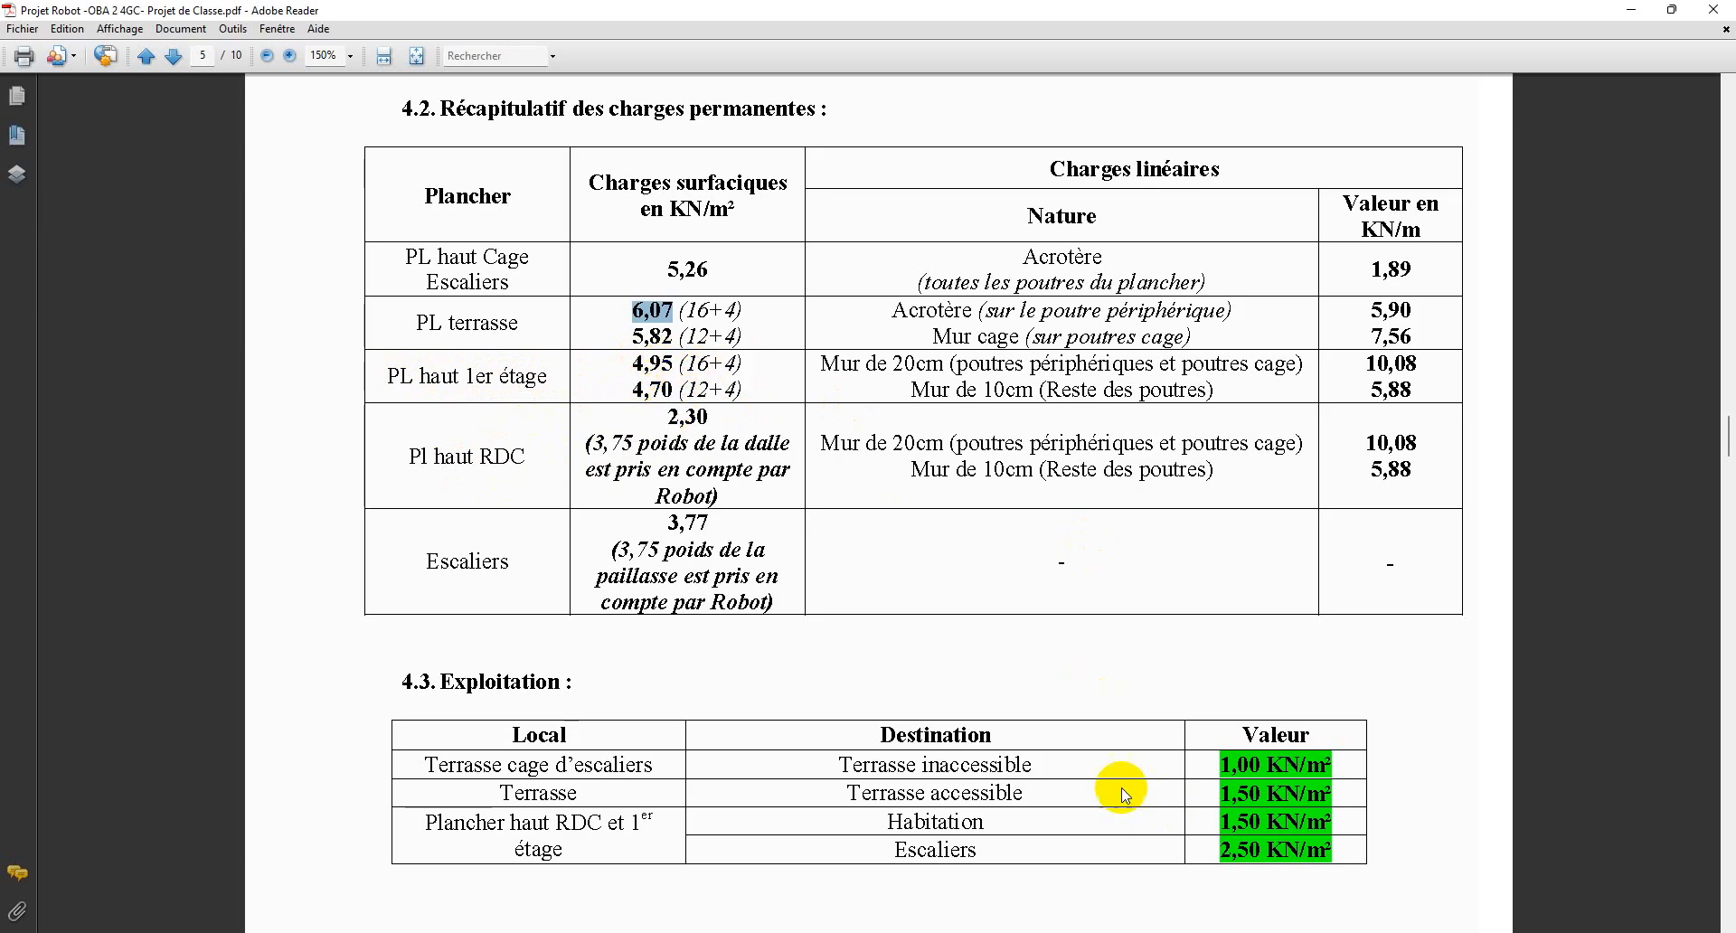
click(1096, 932)
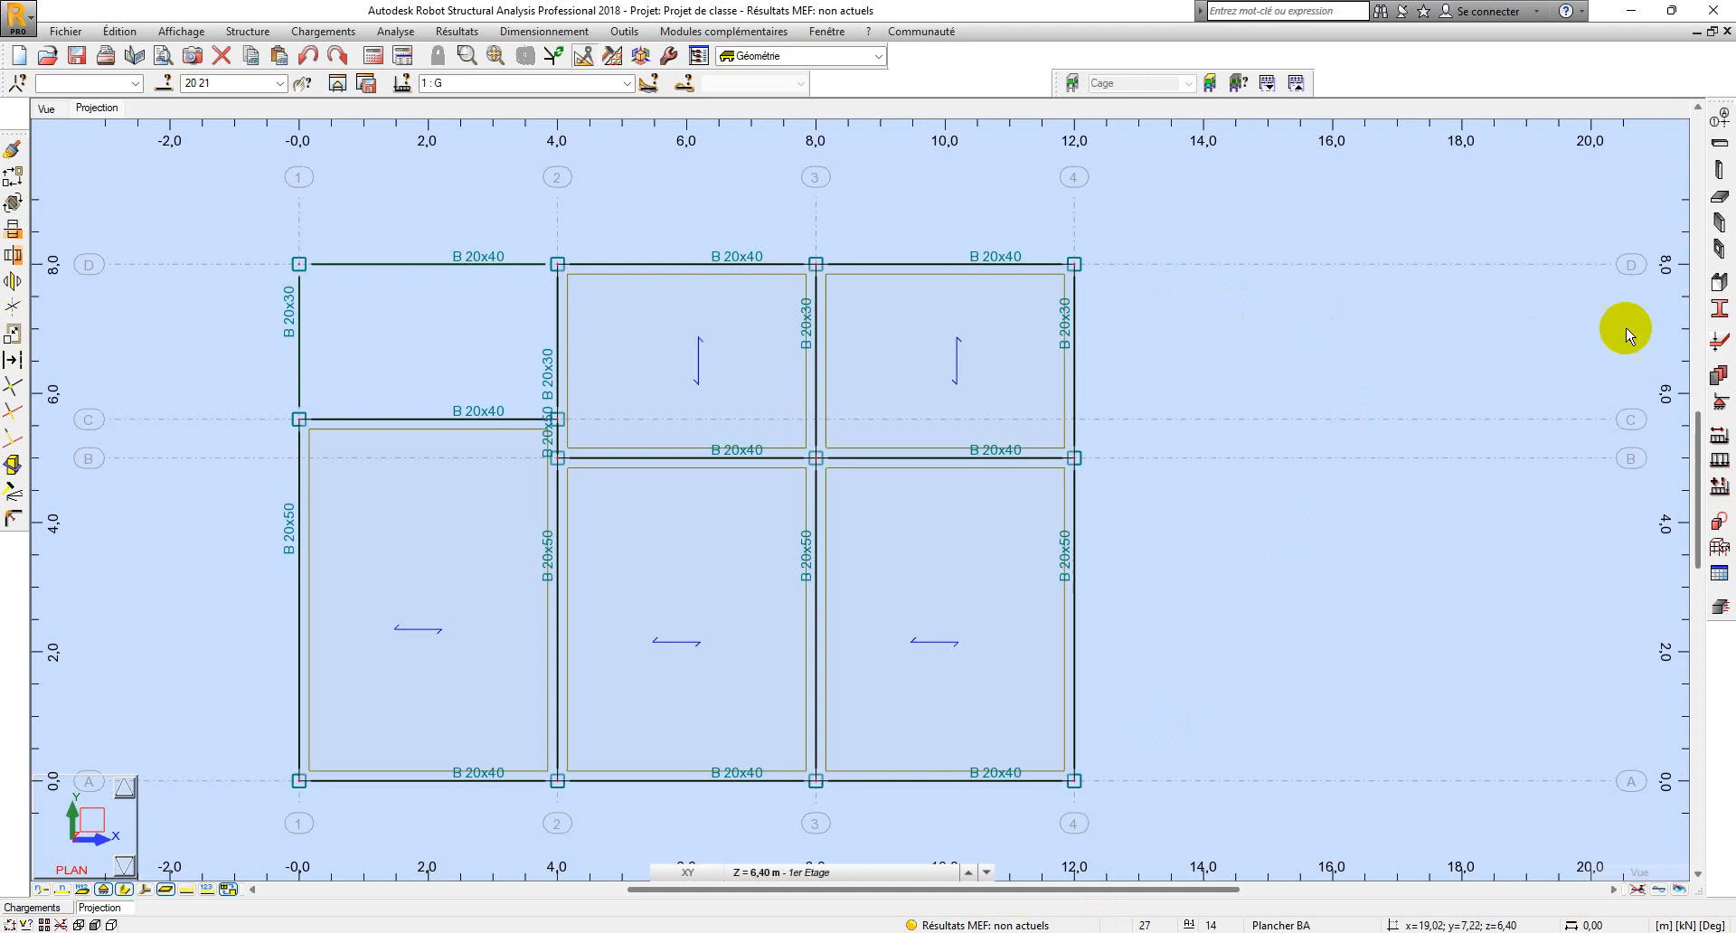
Reopen the load definition for case G and define a uniform surface load of -4,95 kPa in Z.
click(1718, 458)
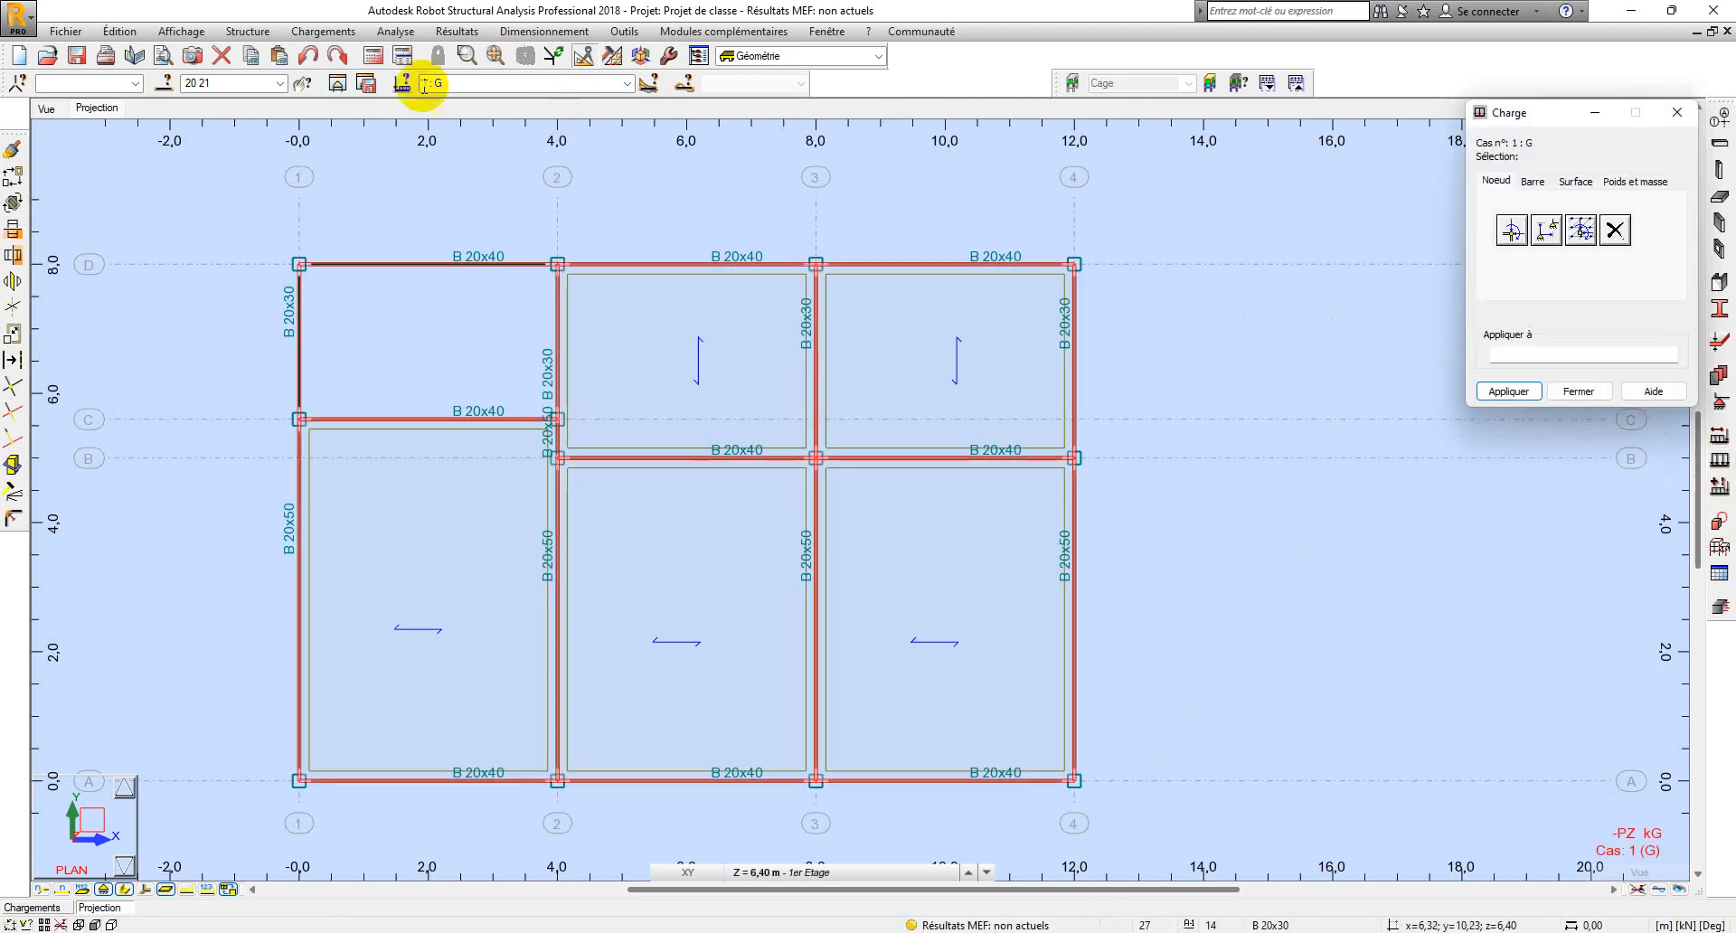
click(1575, 180)
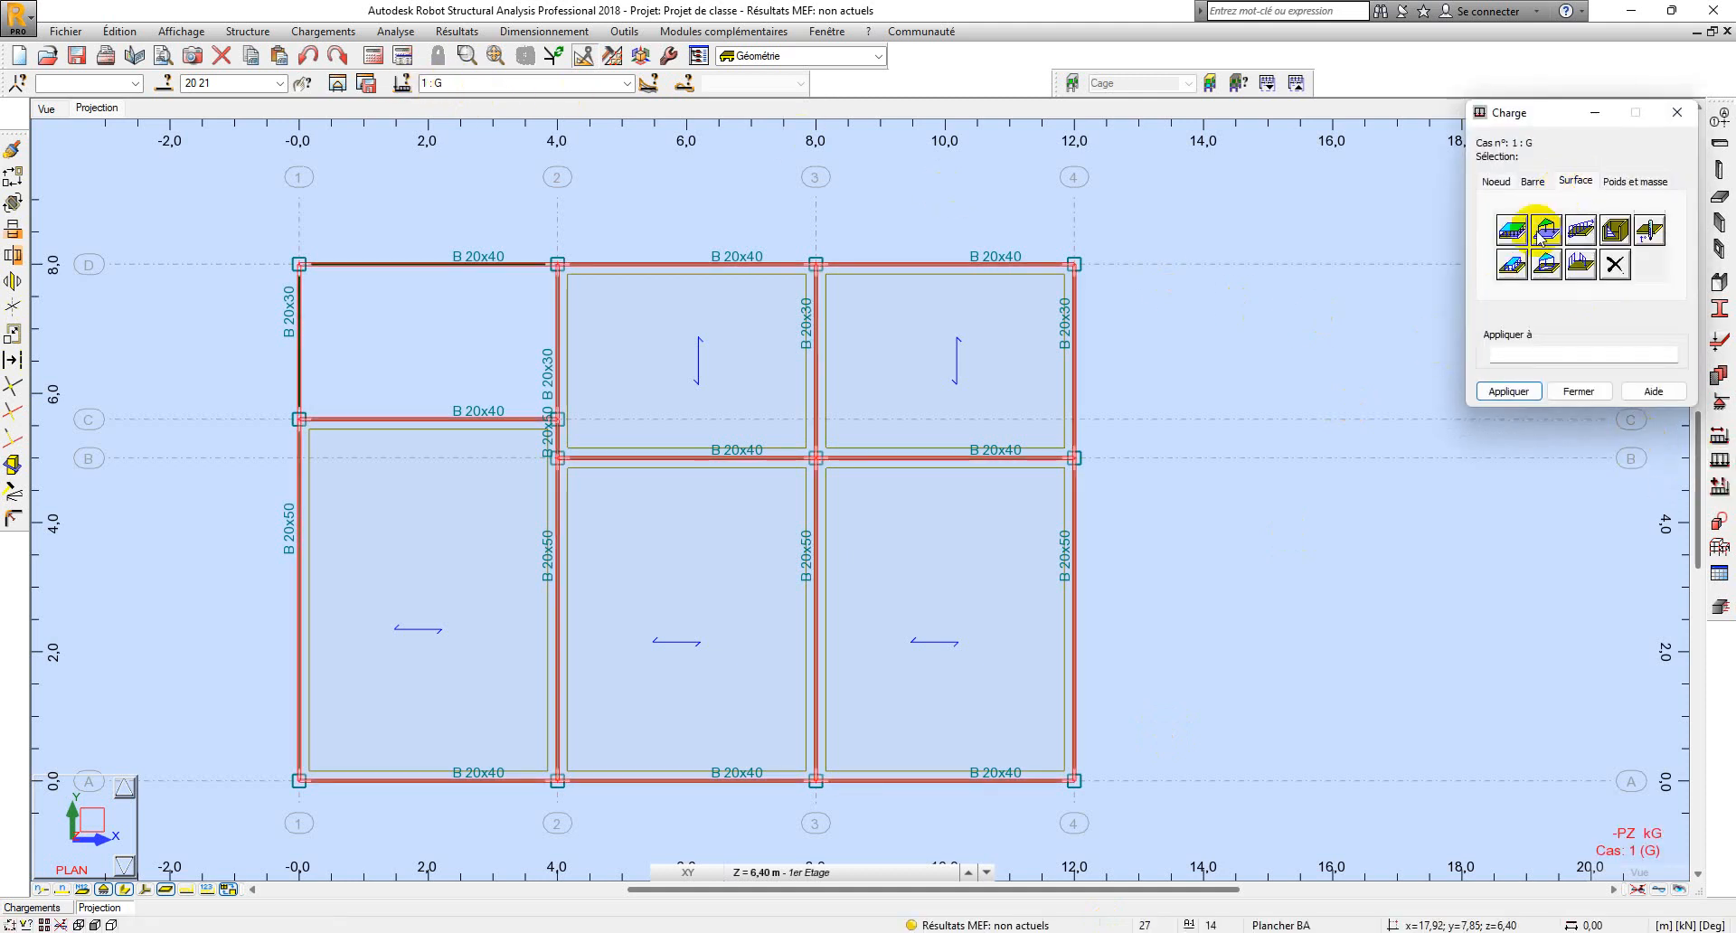
click(1541, 233)
double_click(1591, 344)
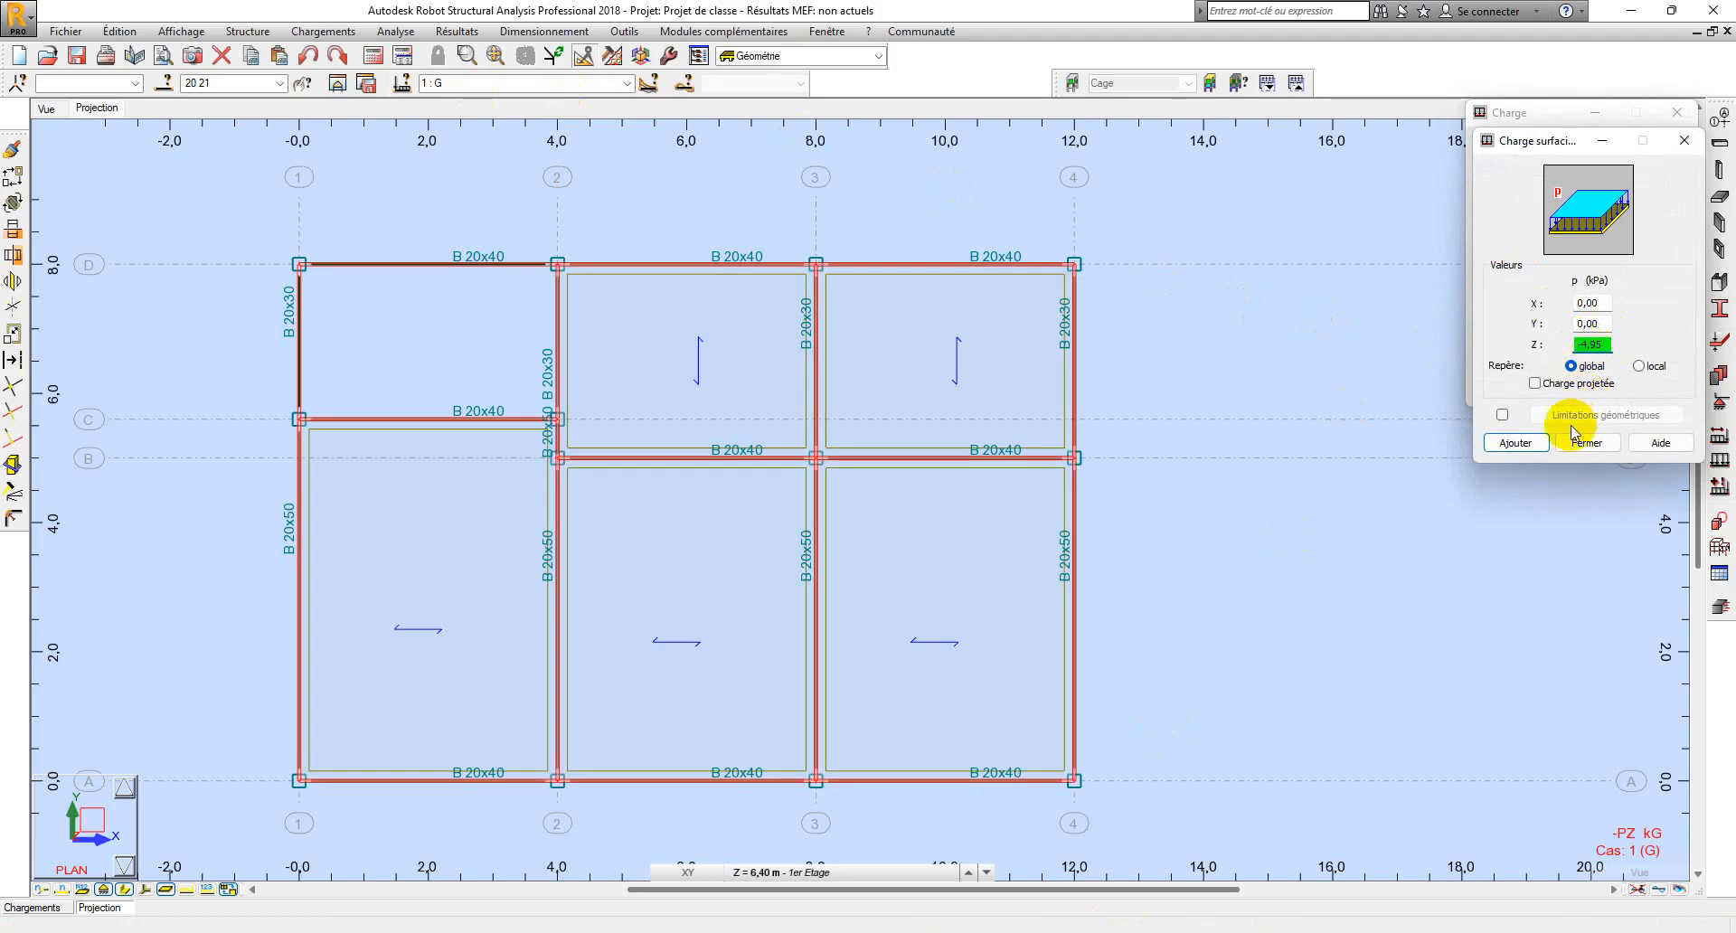
click(1526, 446)
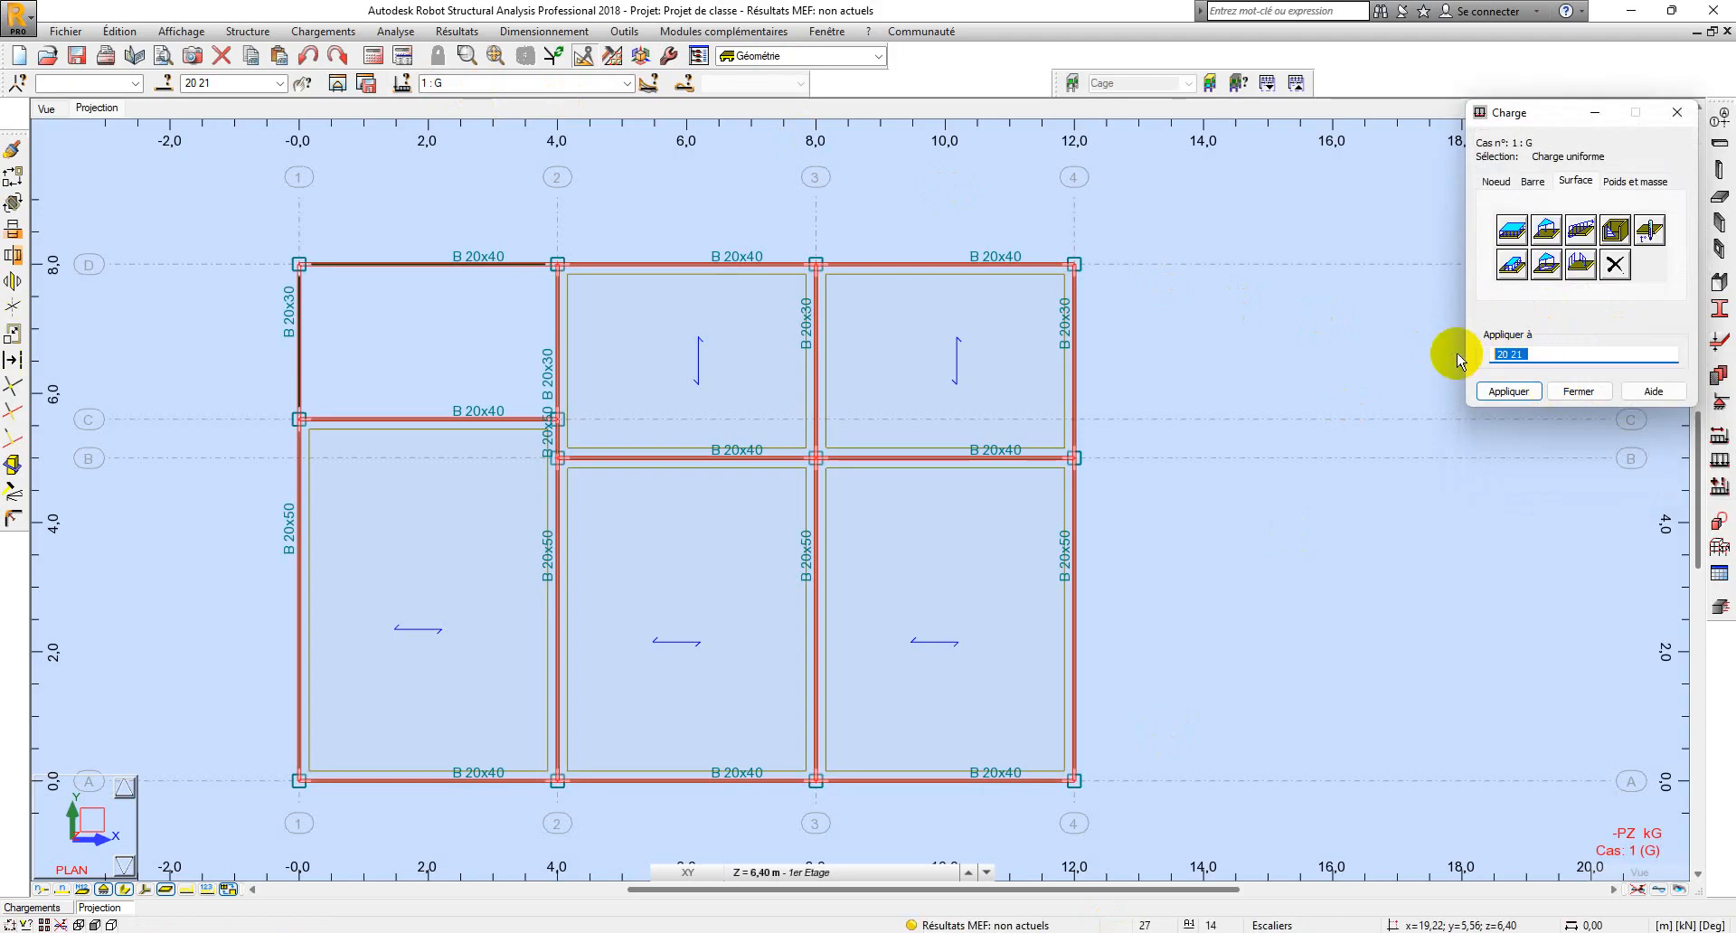
Replace the target panels with the three 16+4 slabs of the first storey, panels 22 to 24, and apply the load.
key(Delete)
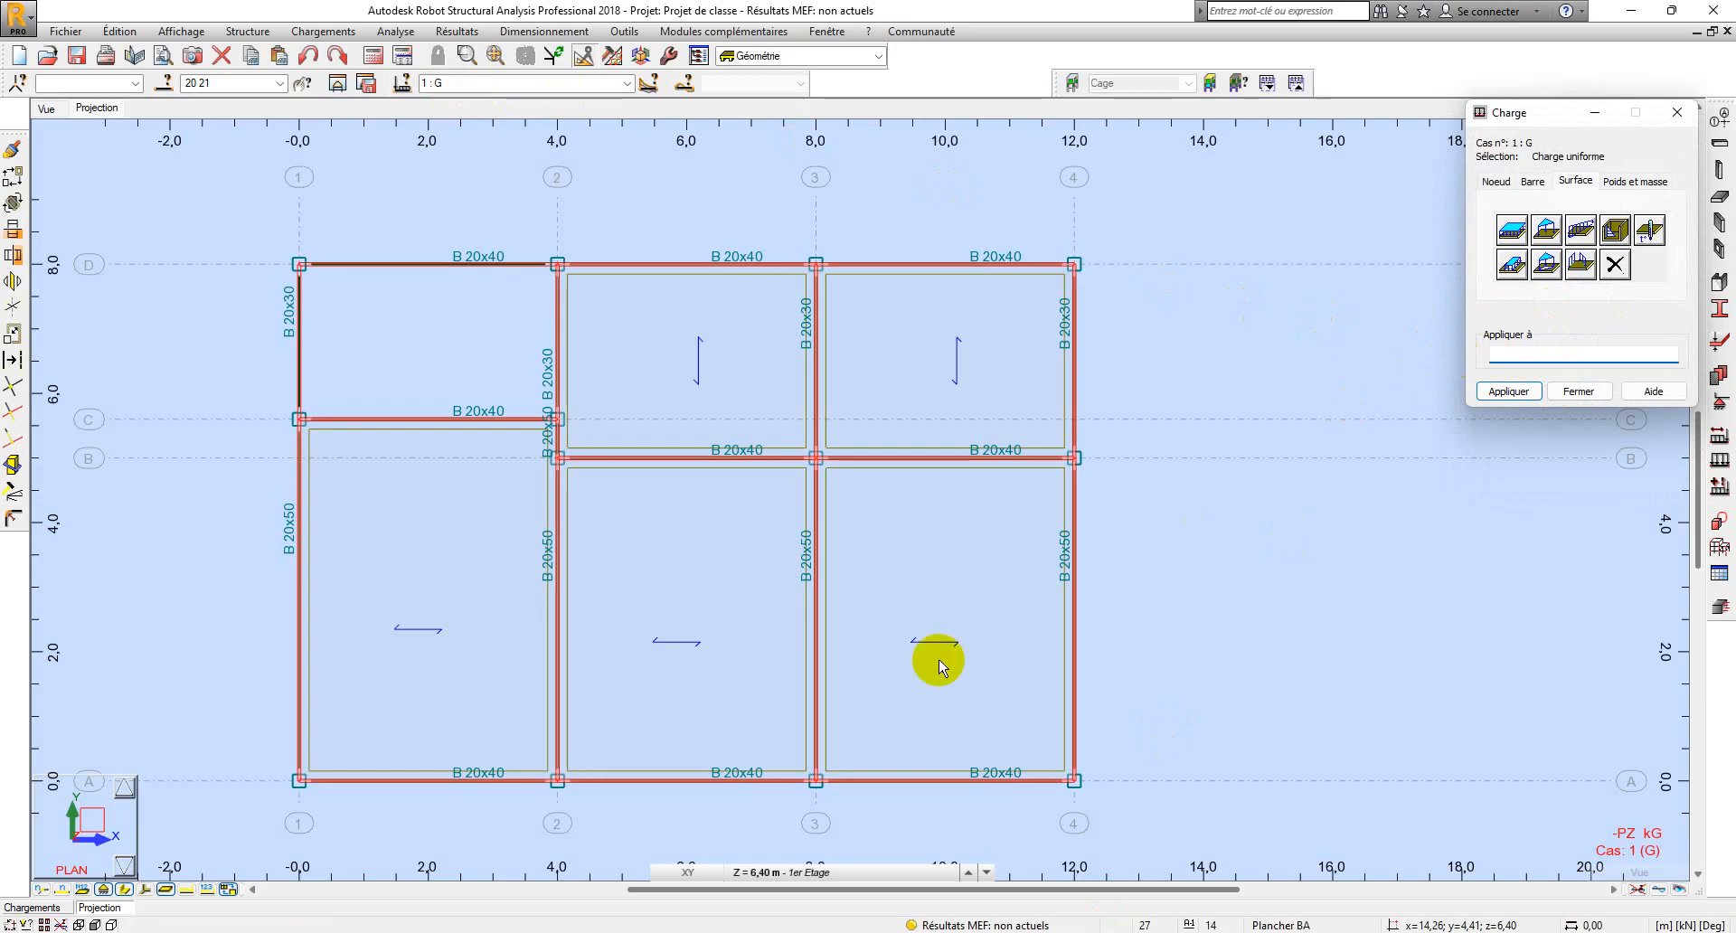
click(465, 638)
click(720, 610)
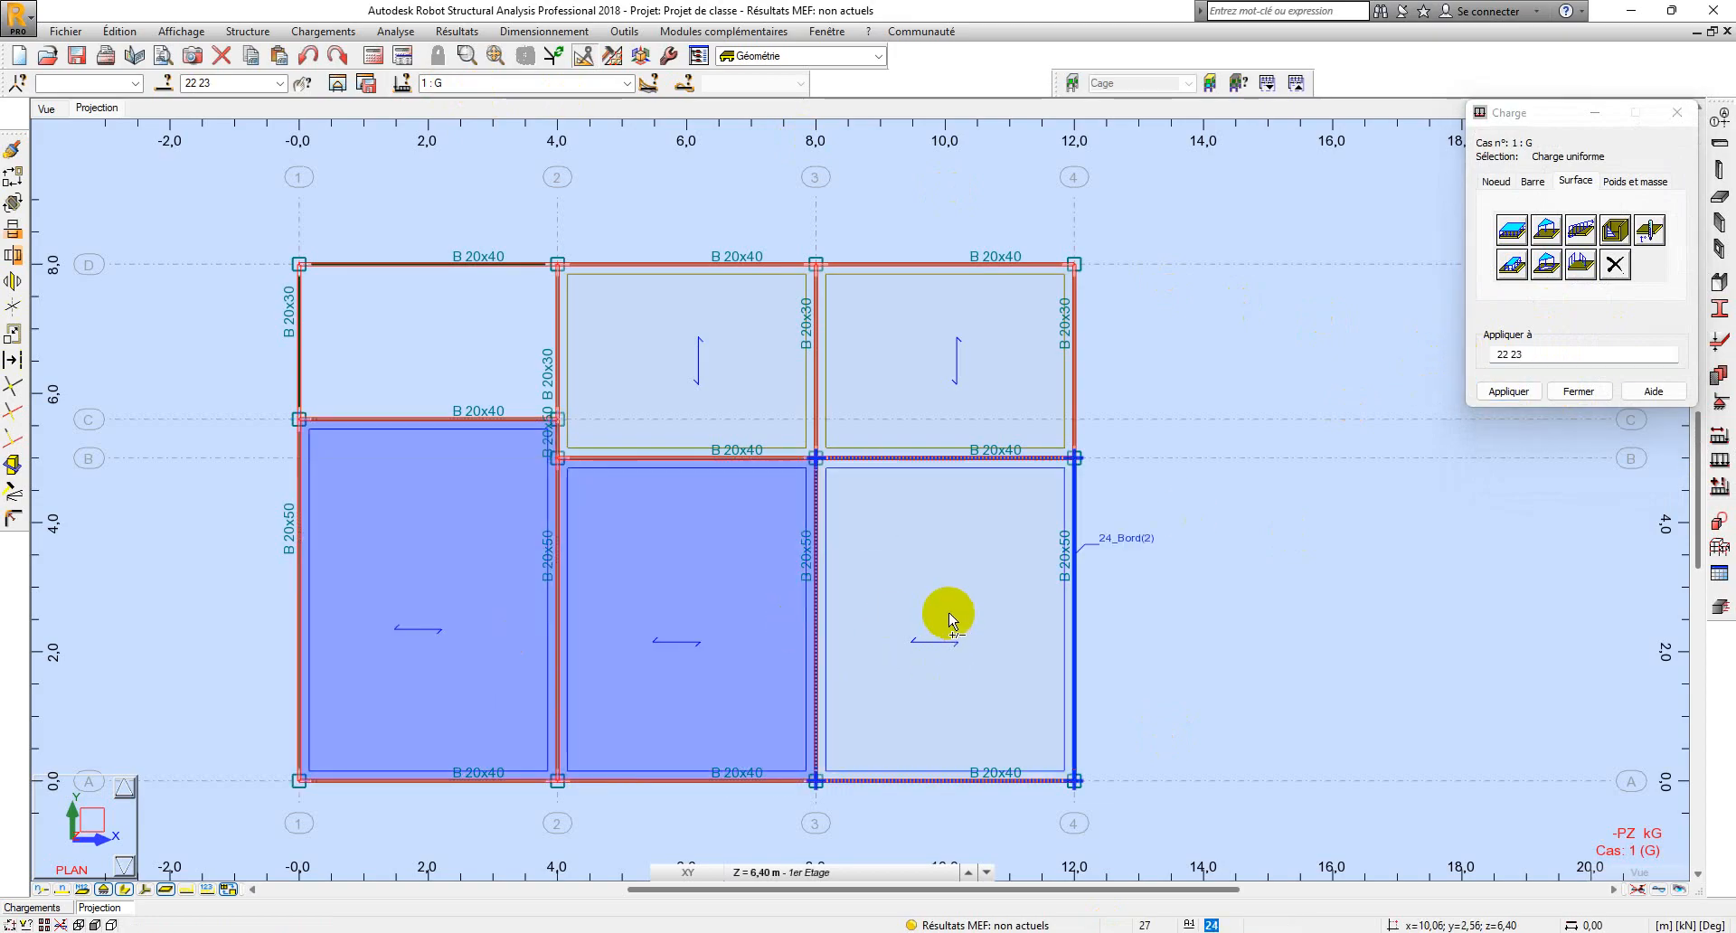
click(949, 615)
click(1524, 389)
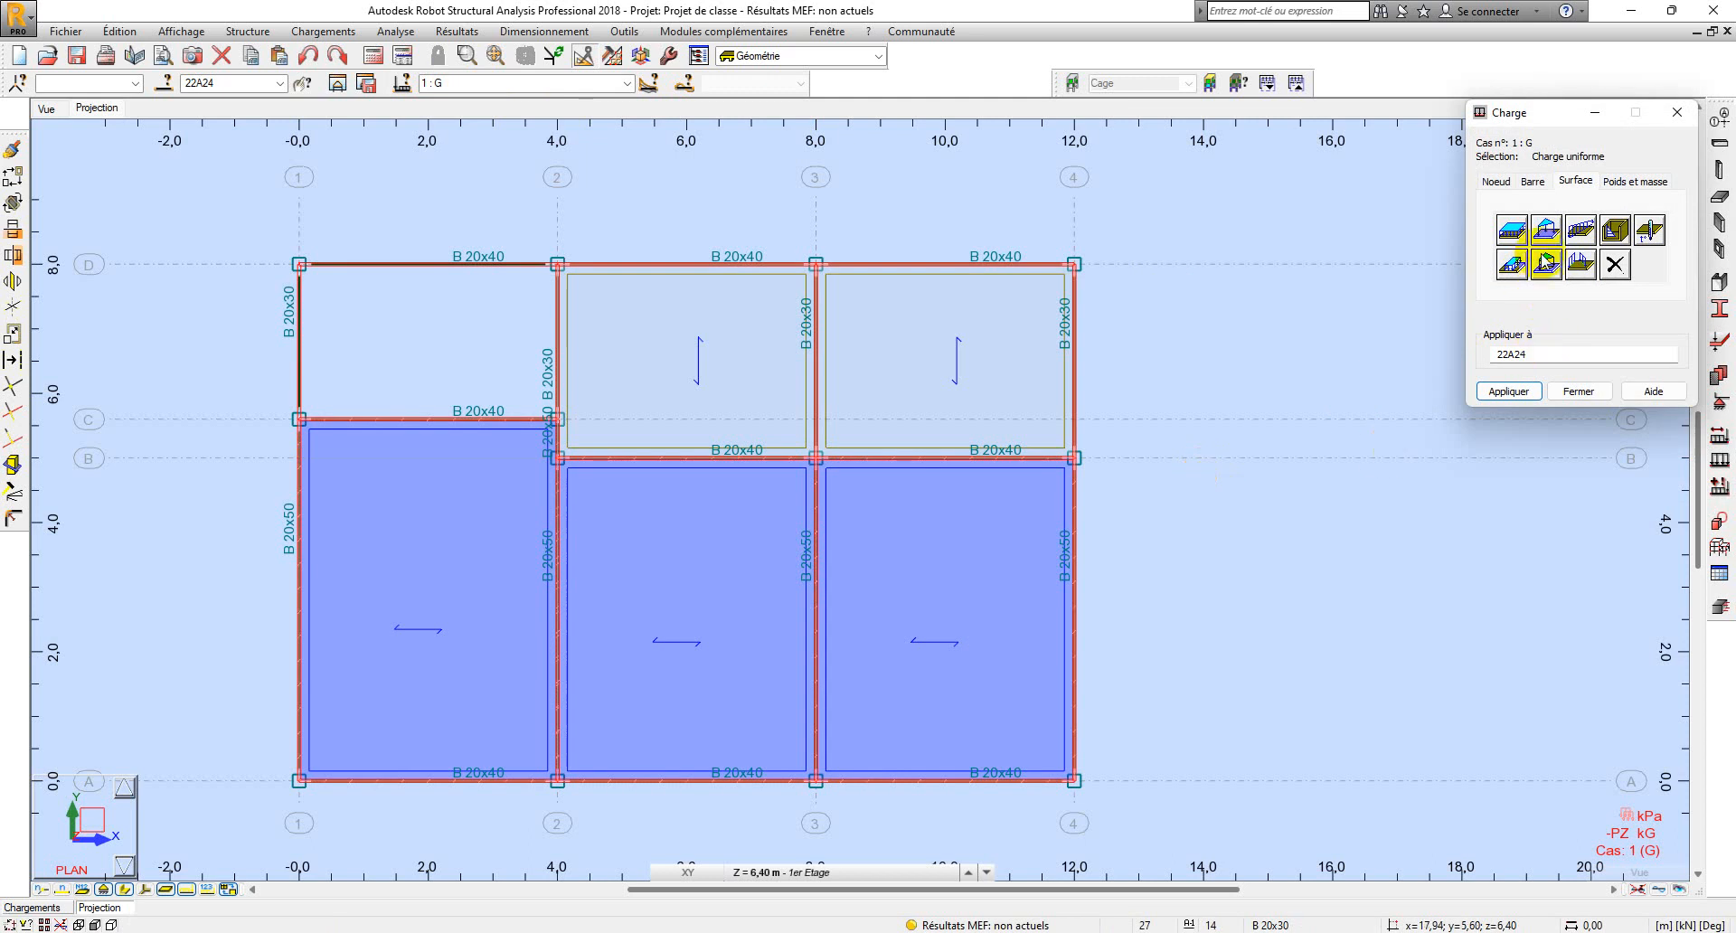
Set the uniform surface load to -4,70 kPa in Z and apply it to the two 12+4 slabs, panels 25 and 26.
click(1511, 230)
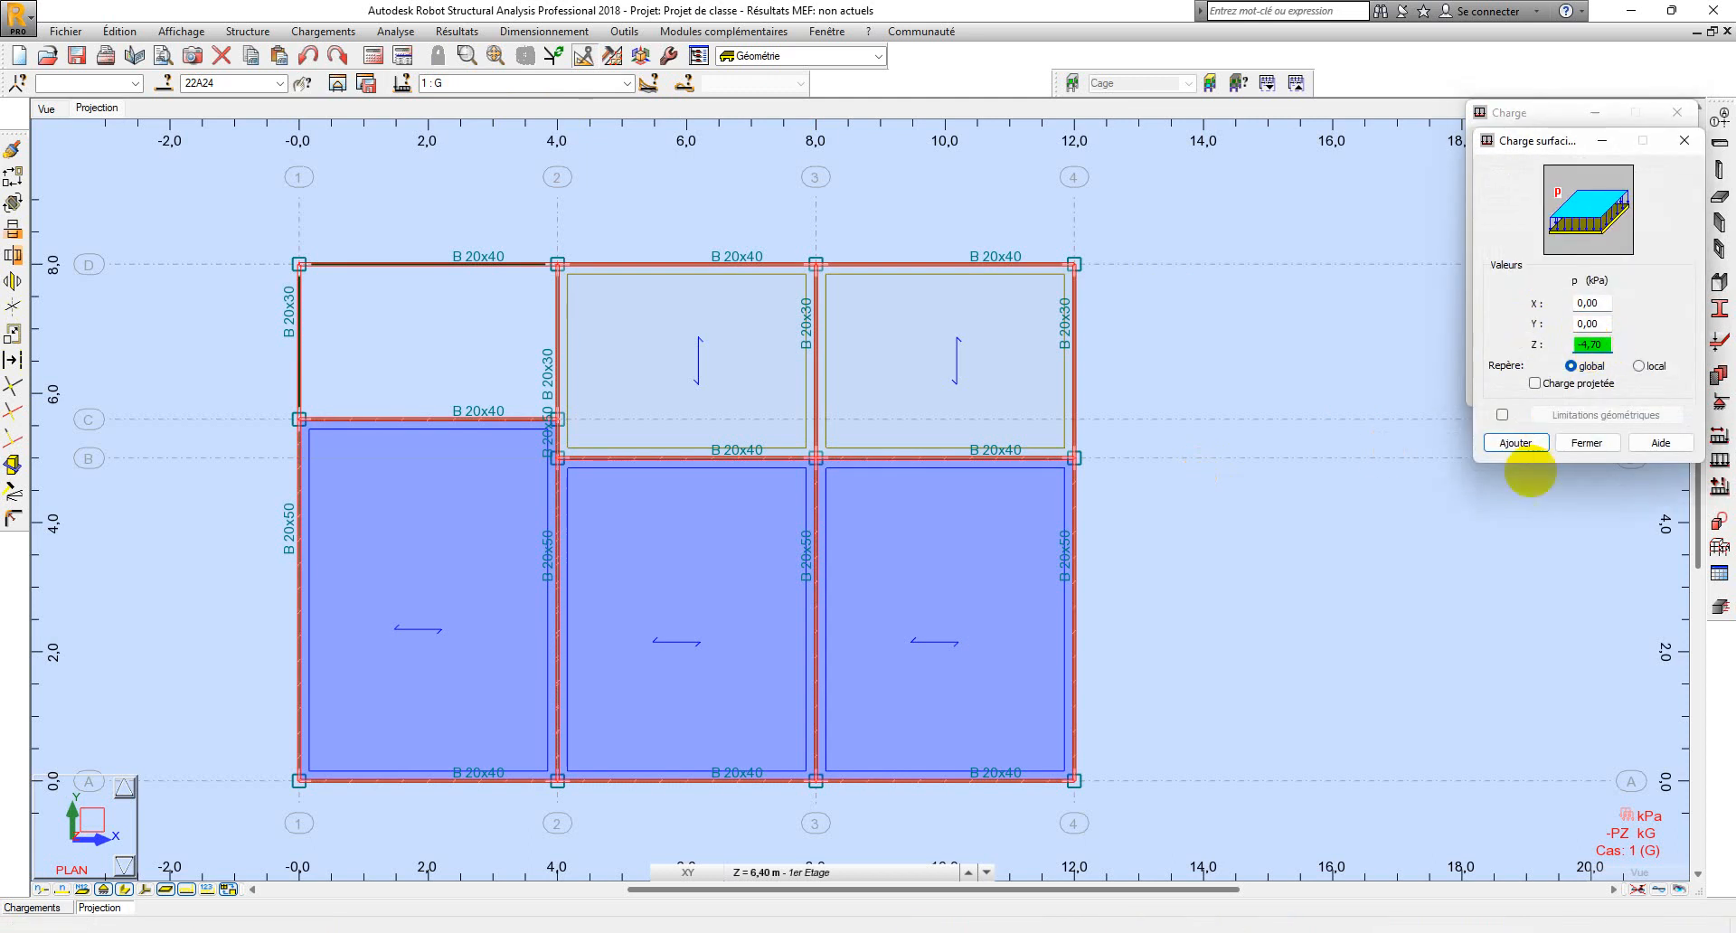
click(1515, 442)
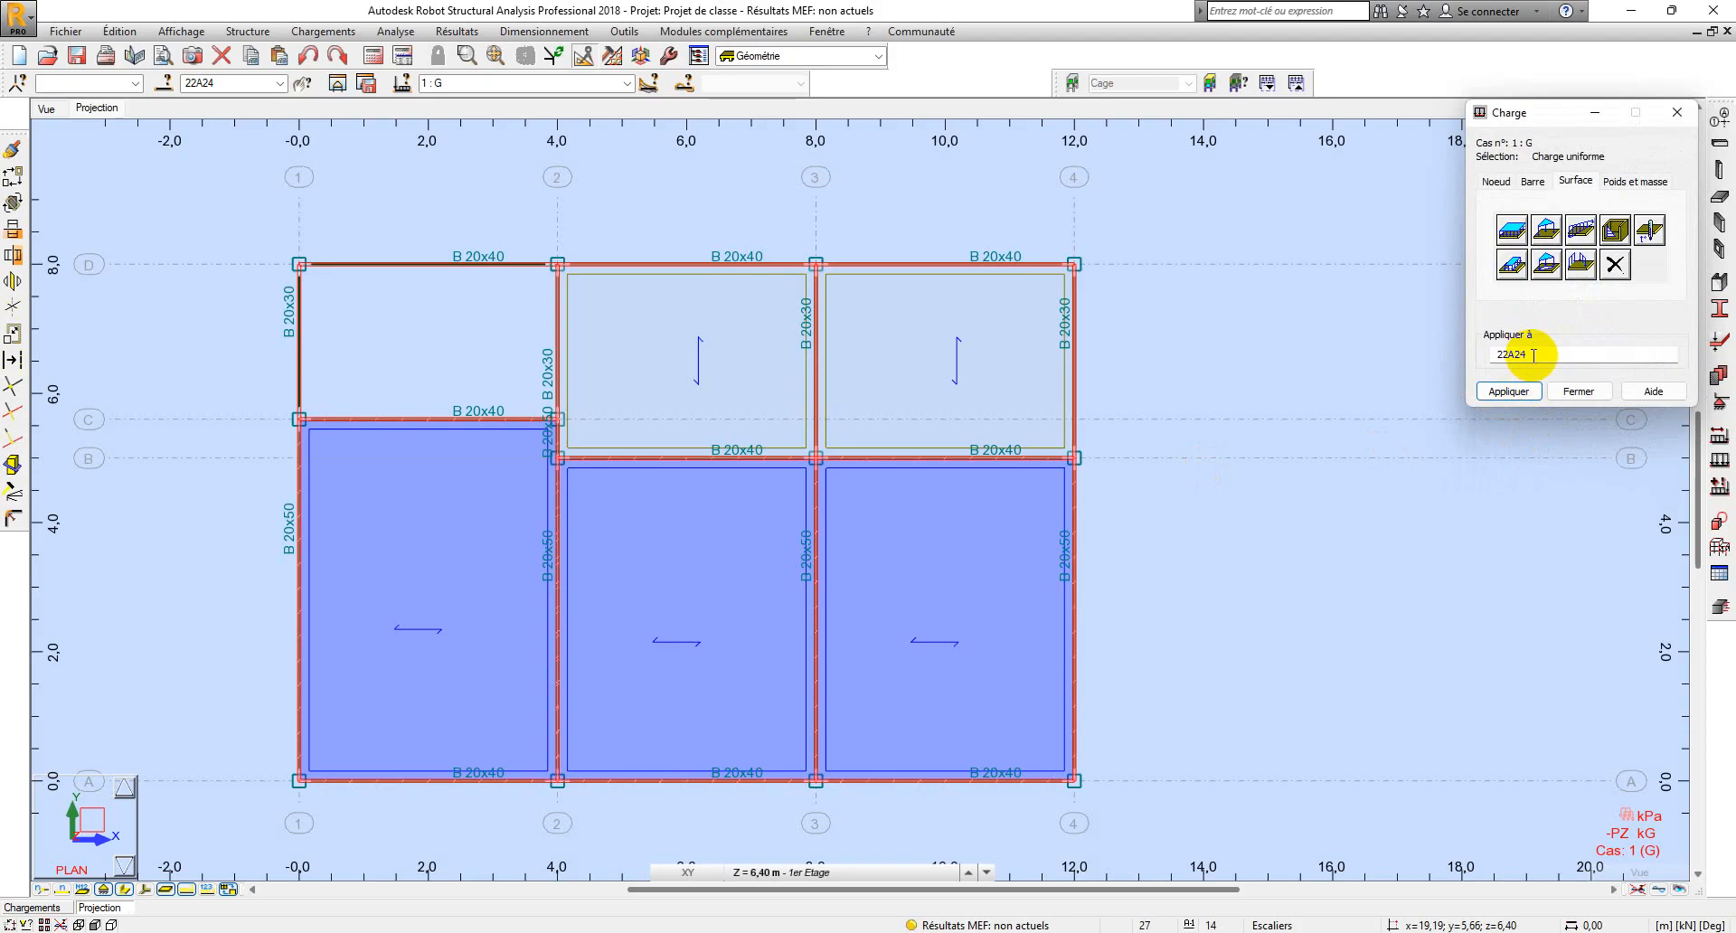
drag(1533, 354, 1459, 352)
key(BackSpace)
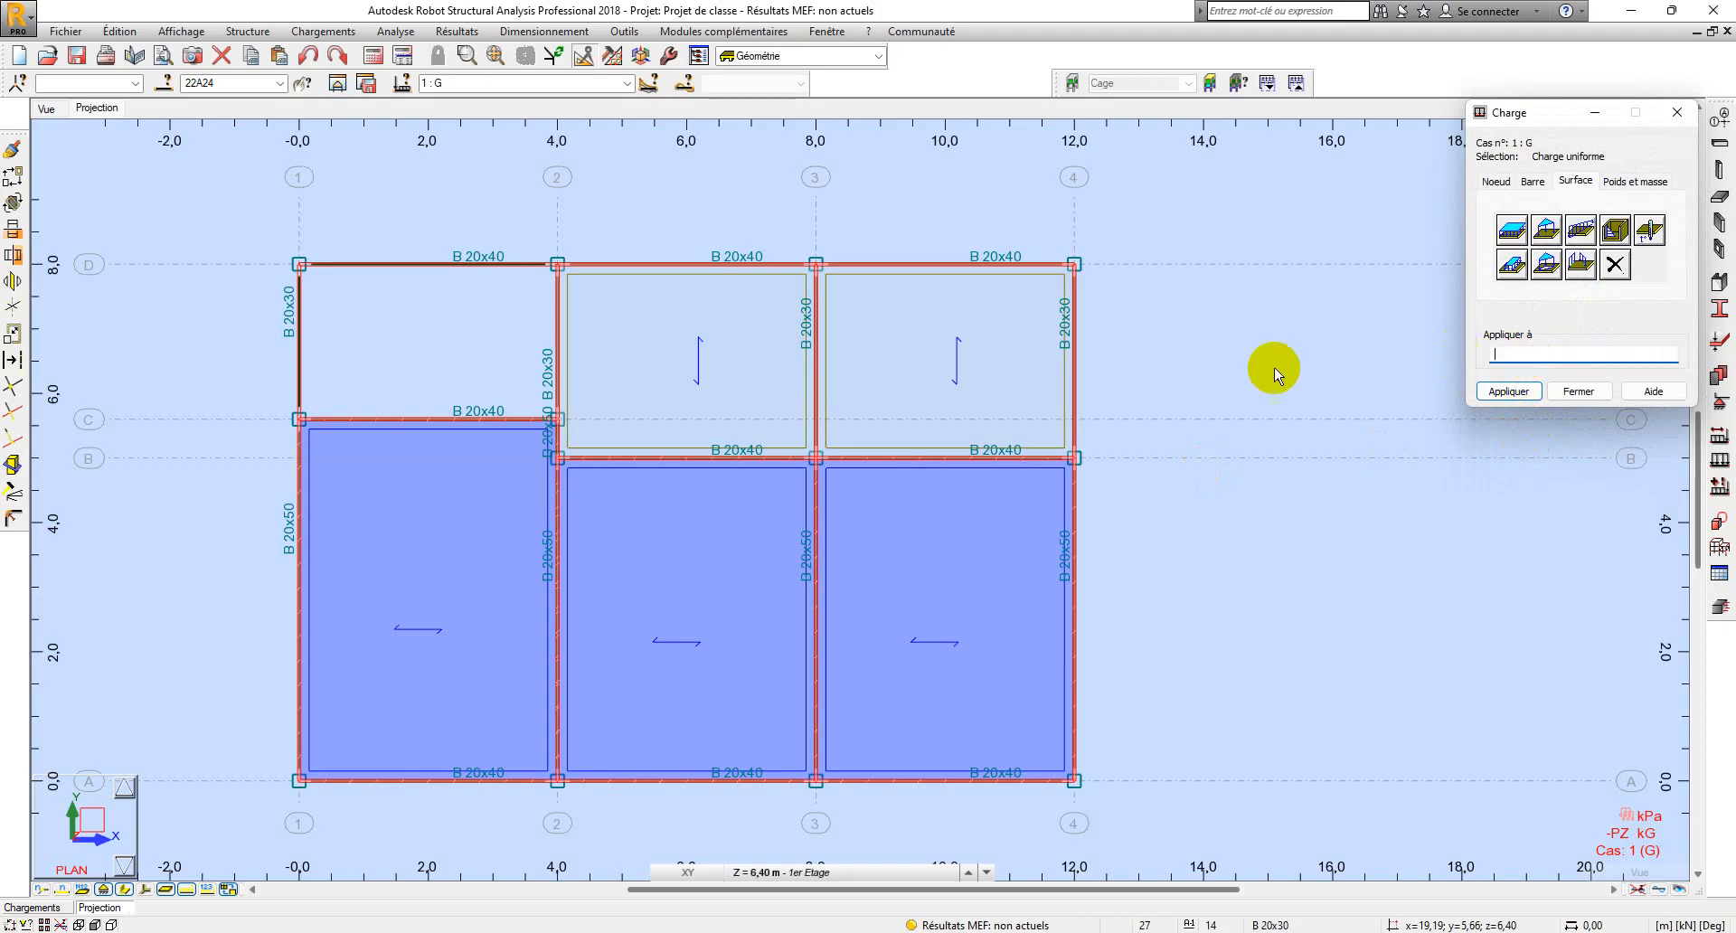
click(698, 372)
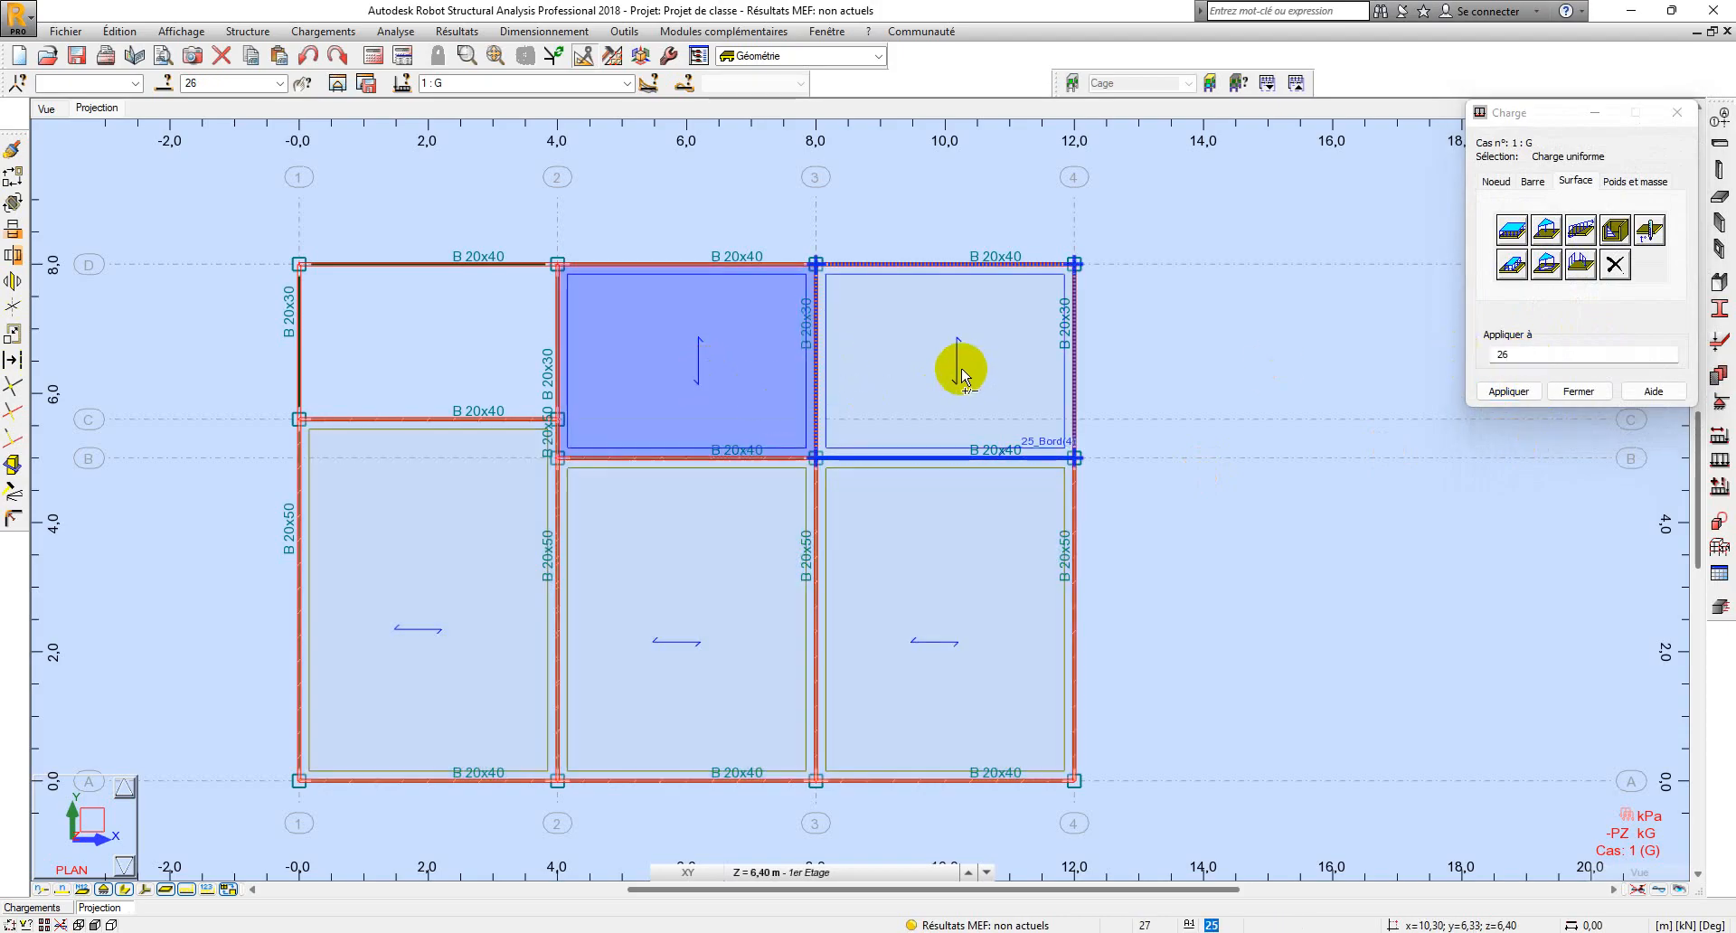
ctrl+click(967, 376)
click(1515, 390)
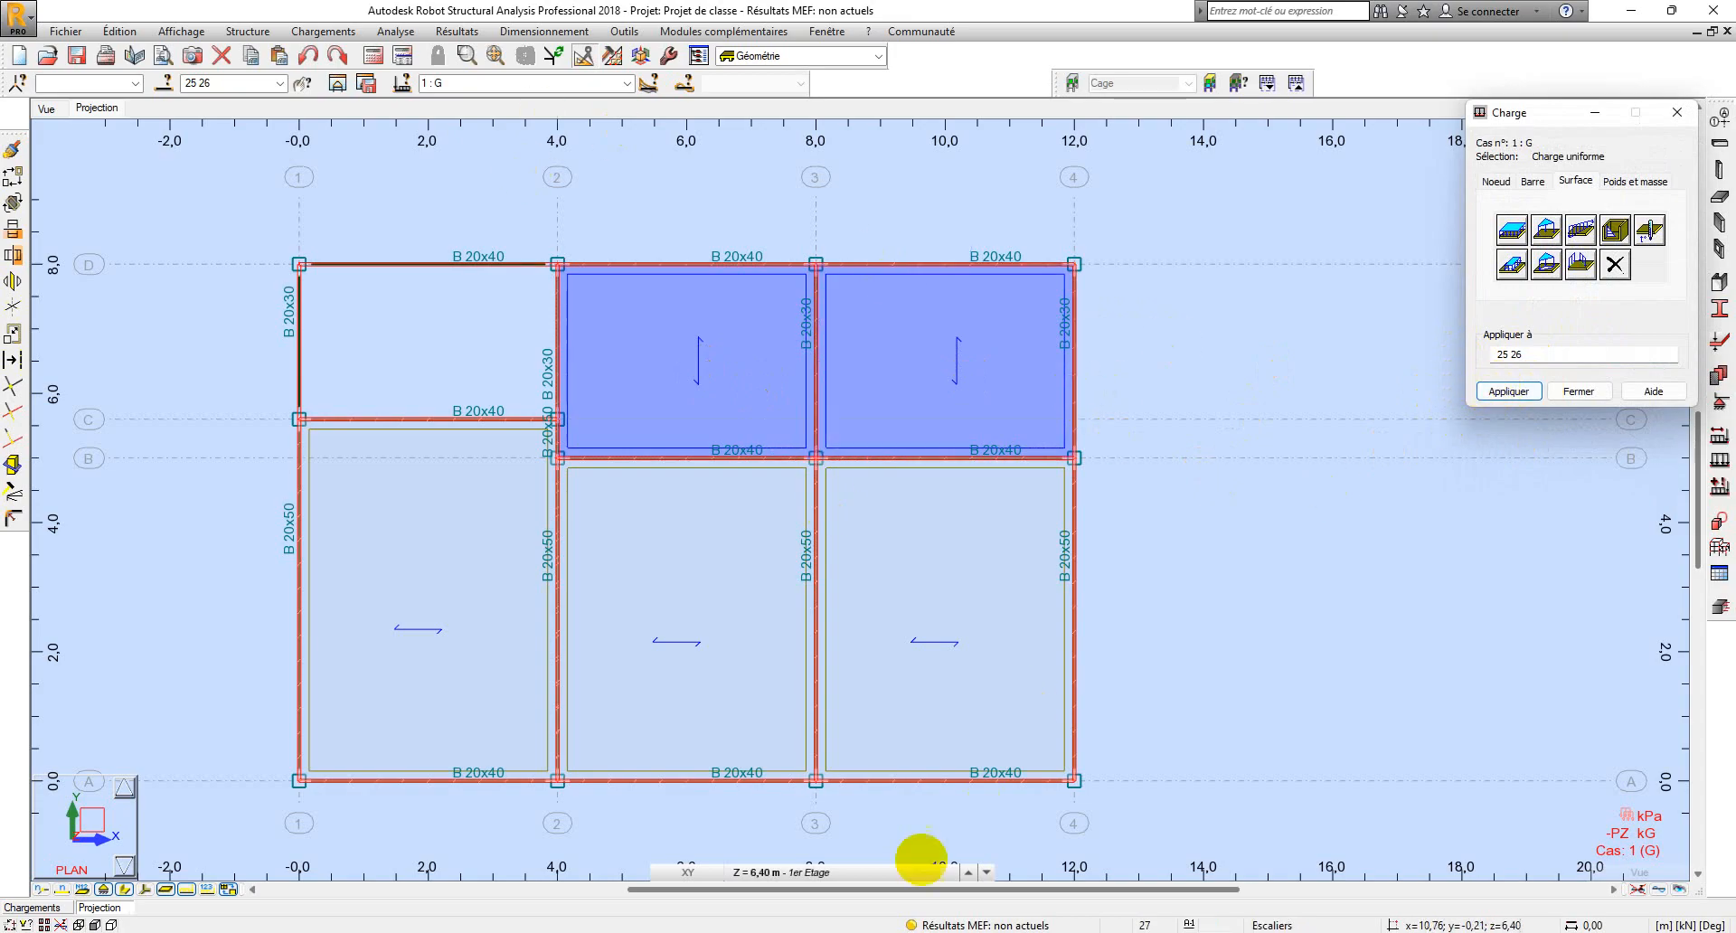
Switch the plan to the RDC level at 3,20 m, look up the Pl haut RDC surface load in the project PDF, and return to Robot.
click(773, 873)
click(785, 832)
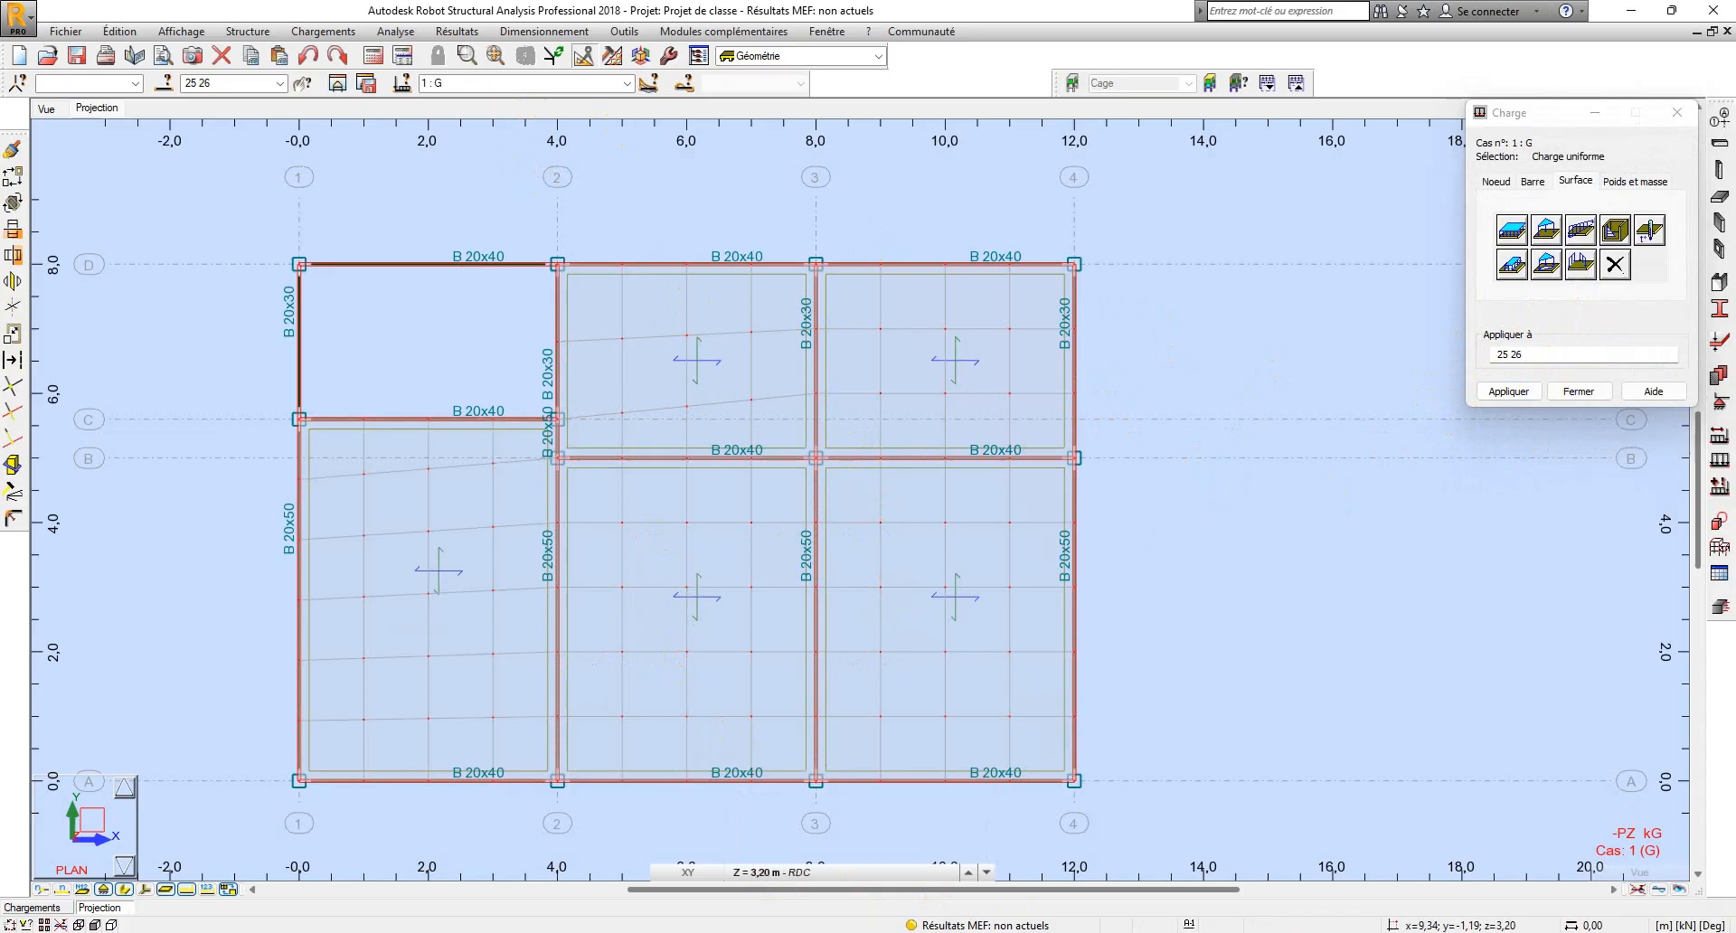
key(alt+Tab)
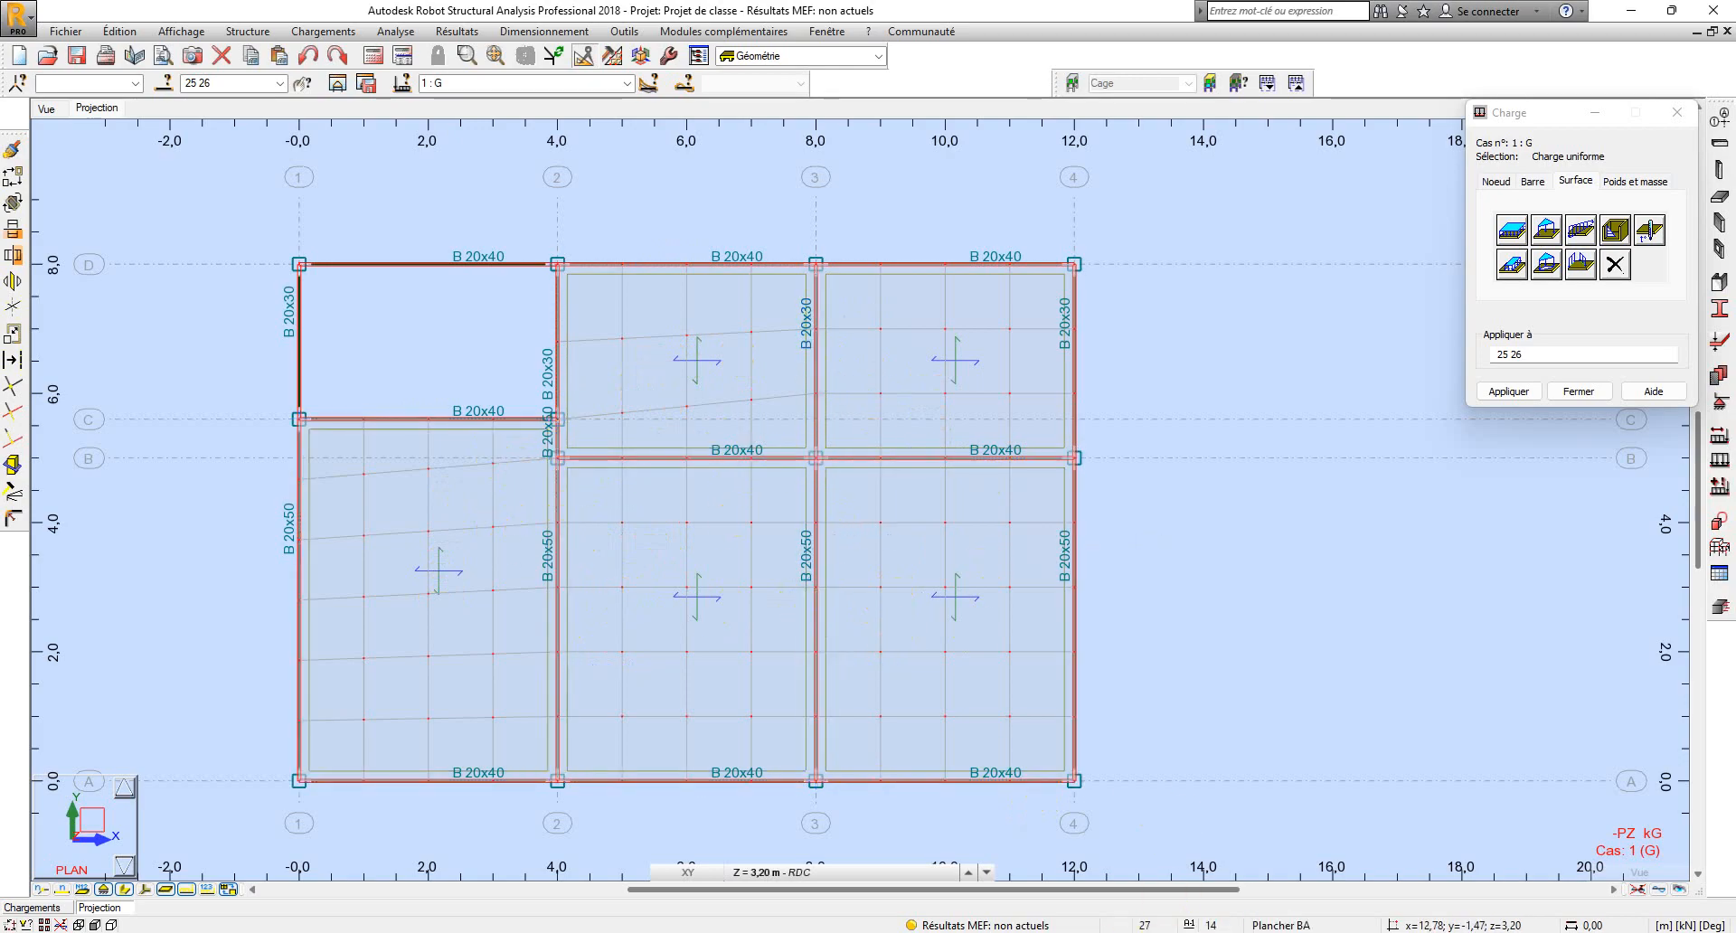
click(1080, 932)
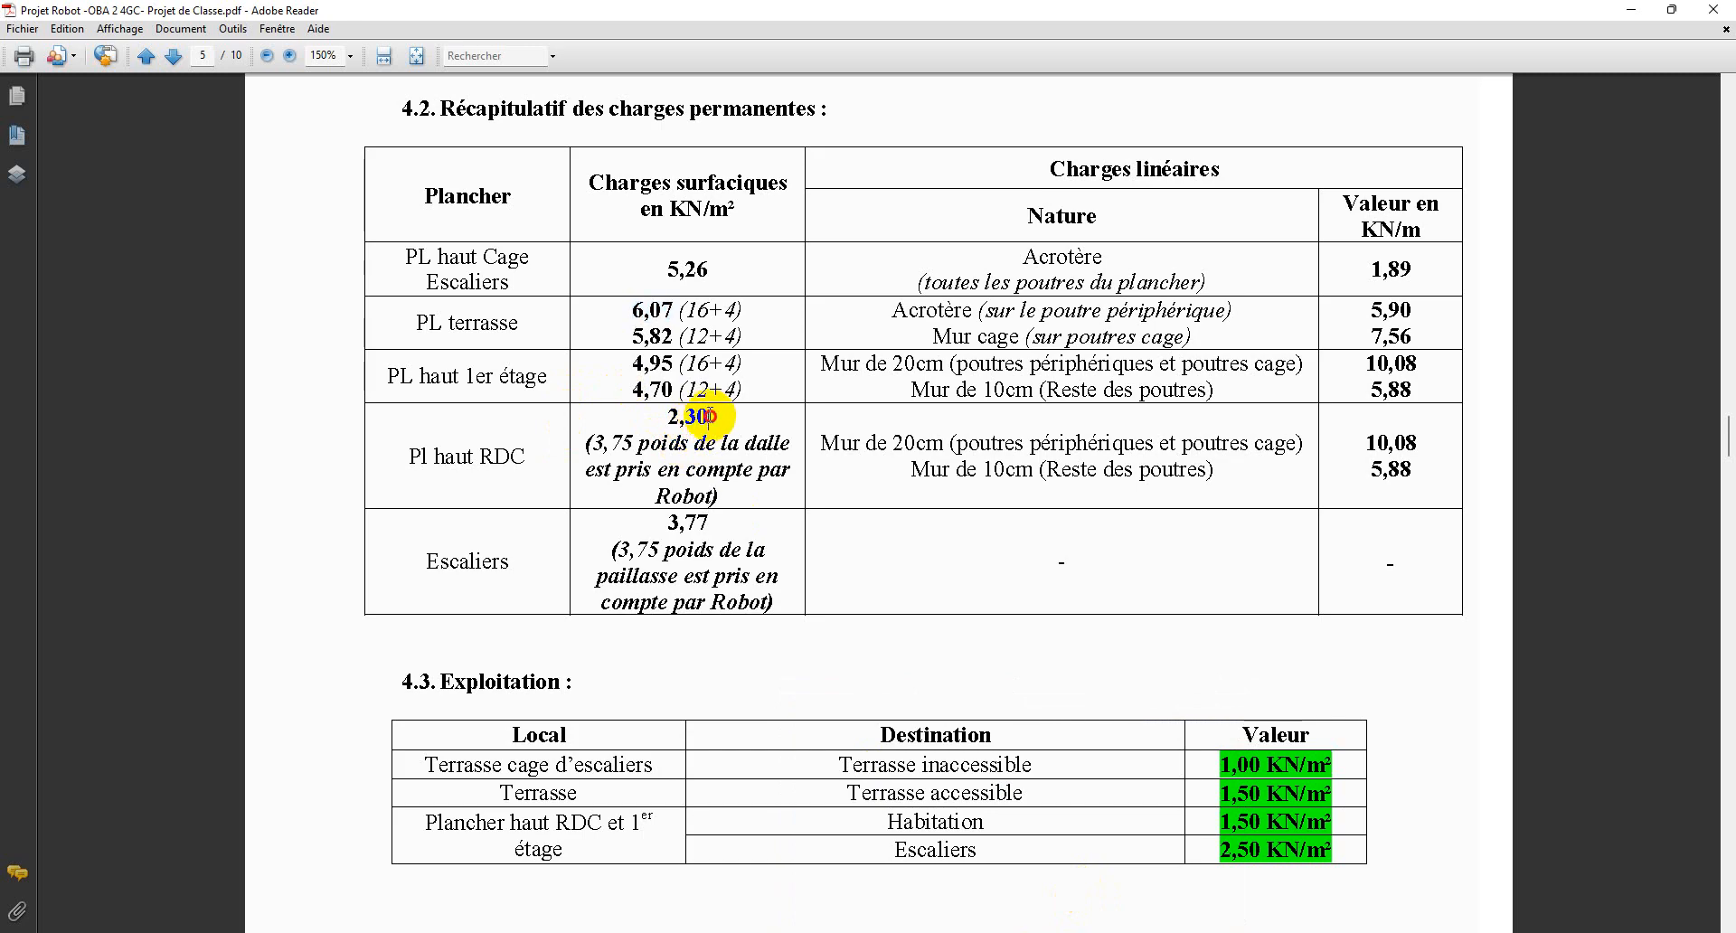
drag(709, 416, 662, 417)
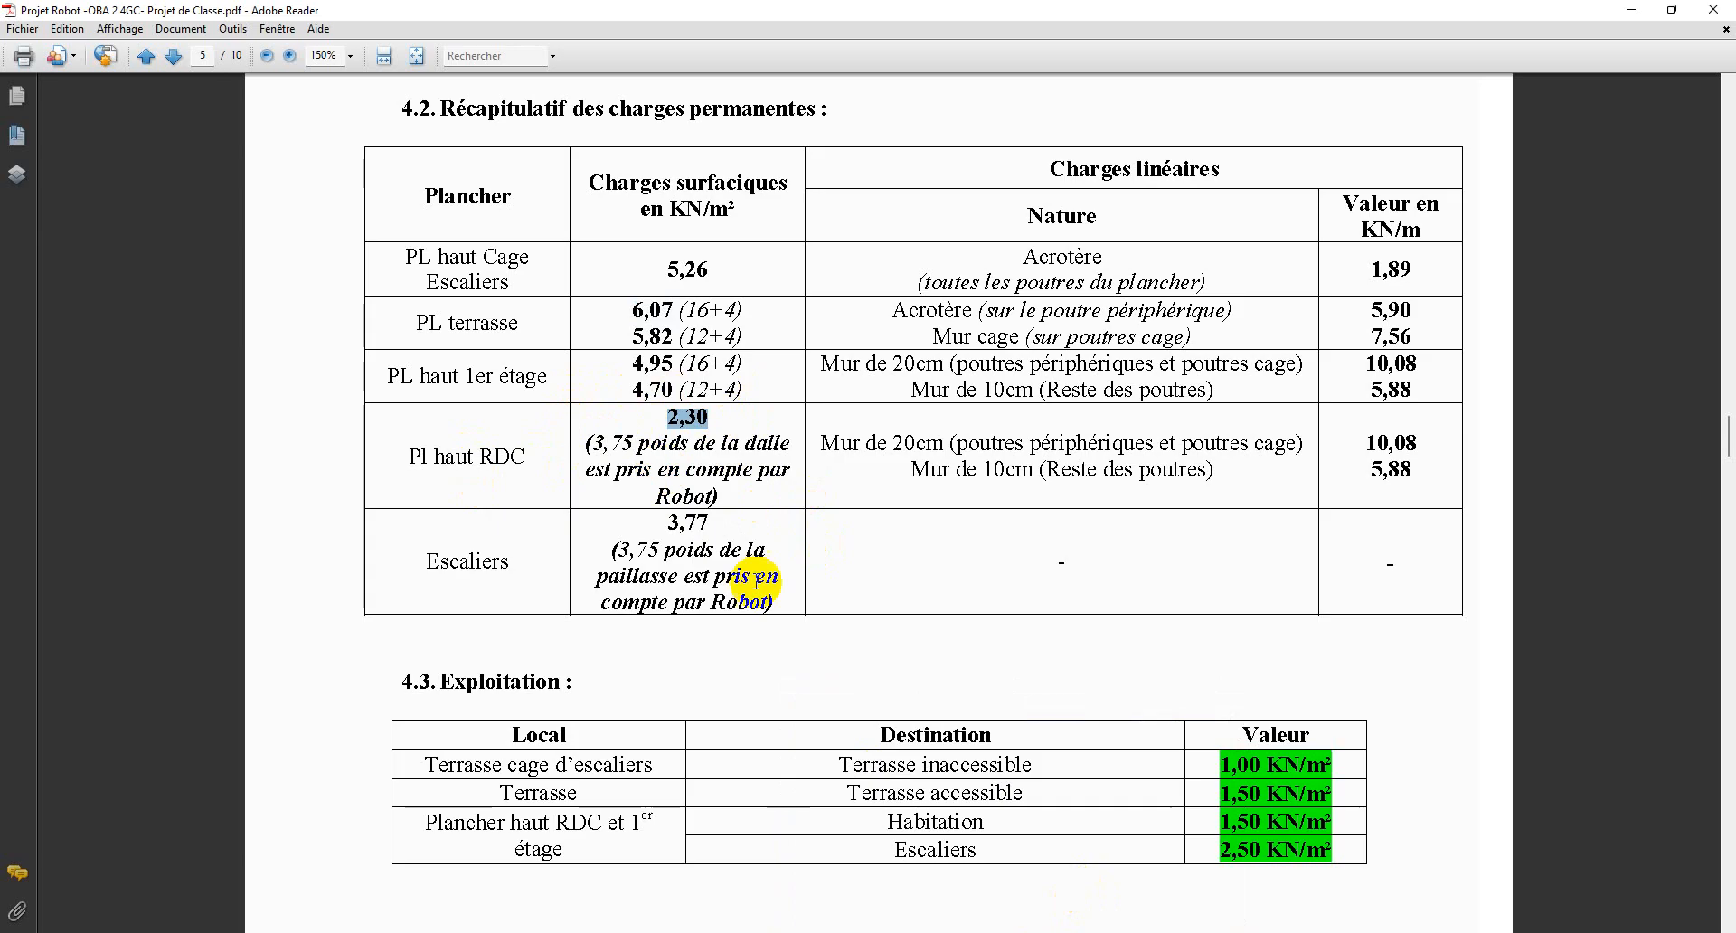
click(1090, 932)
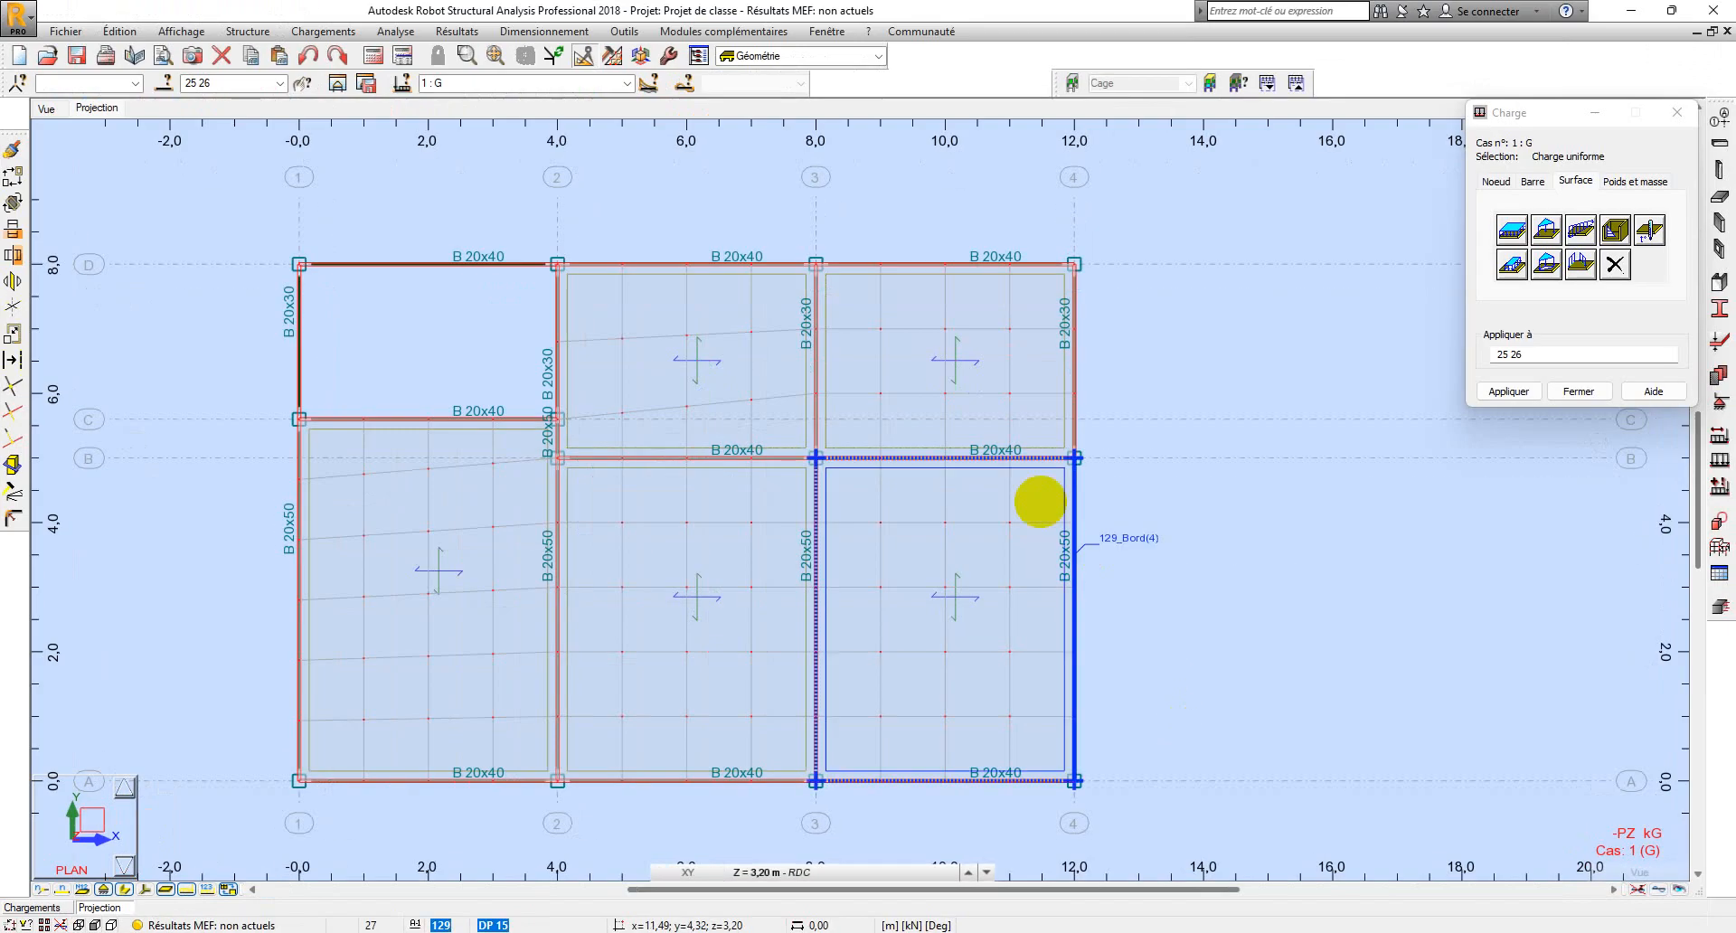
Define a uniform surface load of -2,30 kPa in Z and apply it to the five RDC slabs, panels 128 to 132.
click(1513, 231)
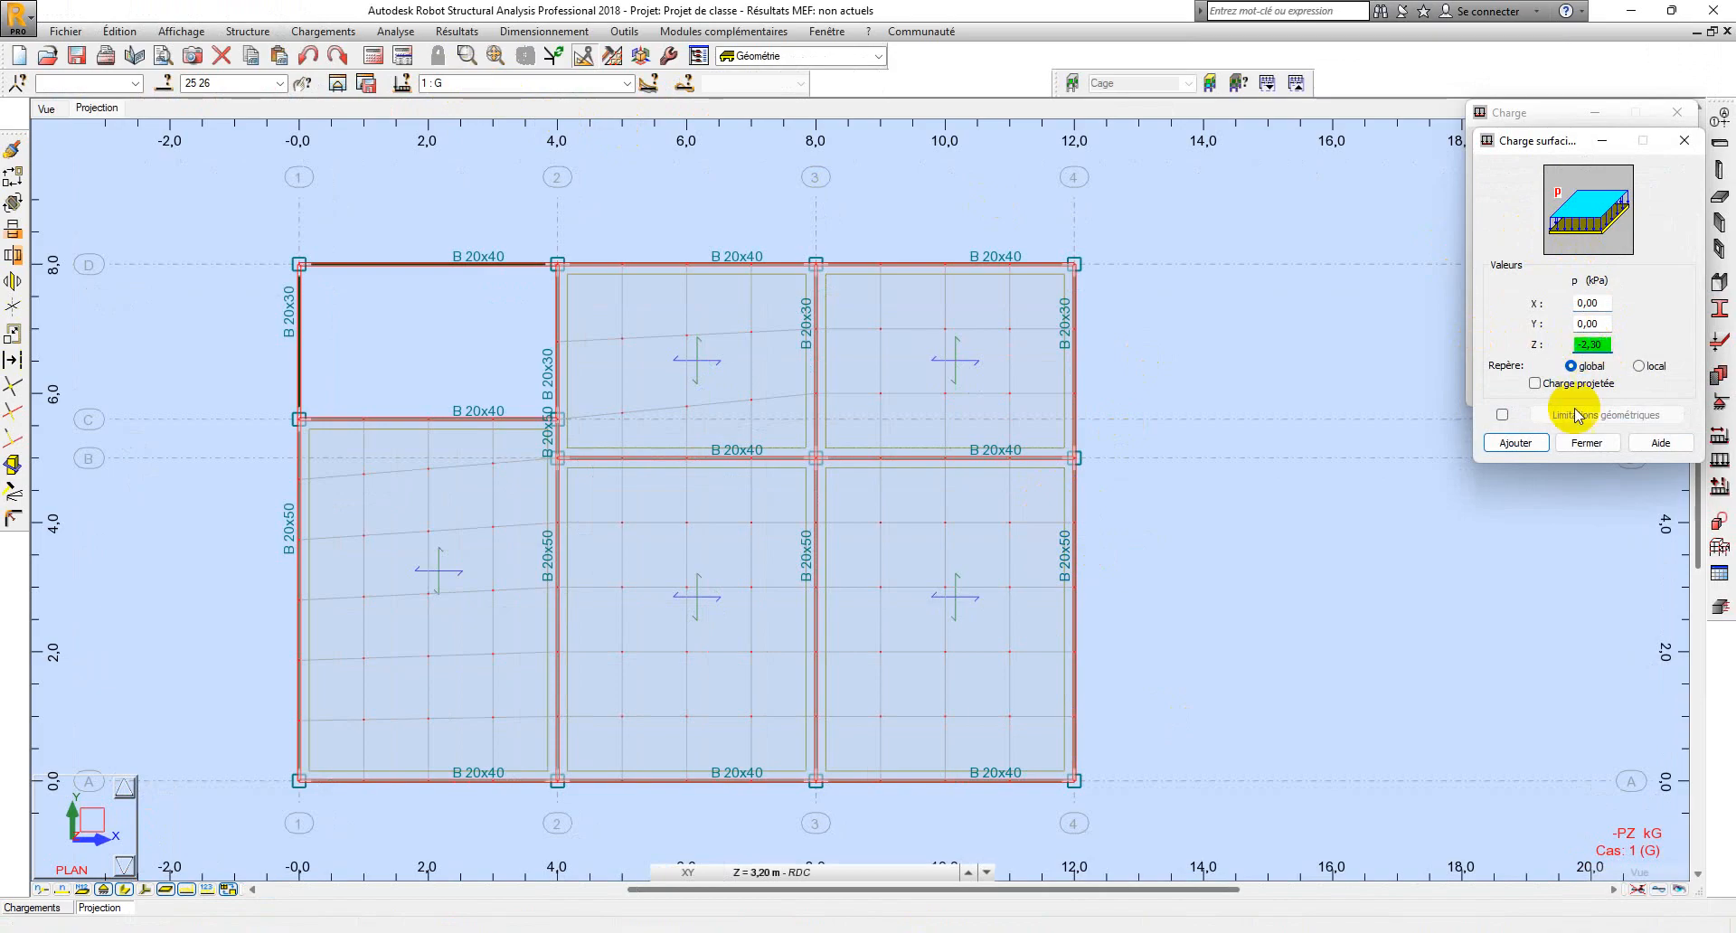
click(1538, 442)
click(1493, 353)
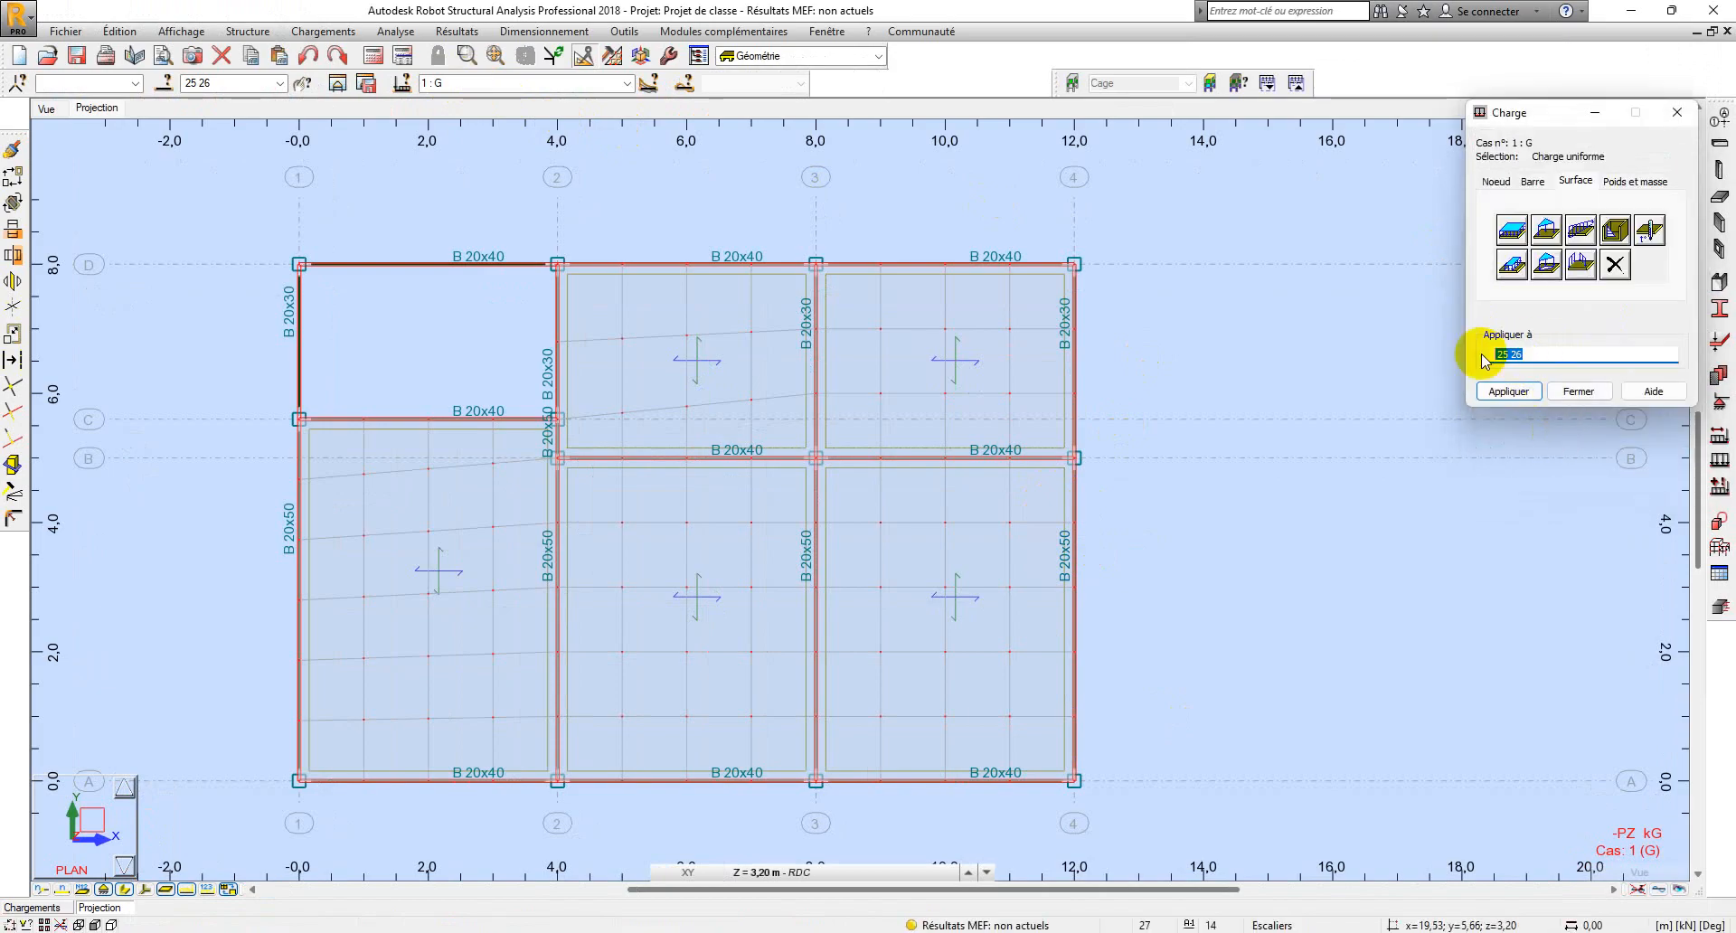
click(674, 352)
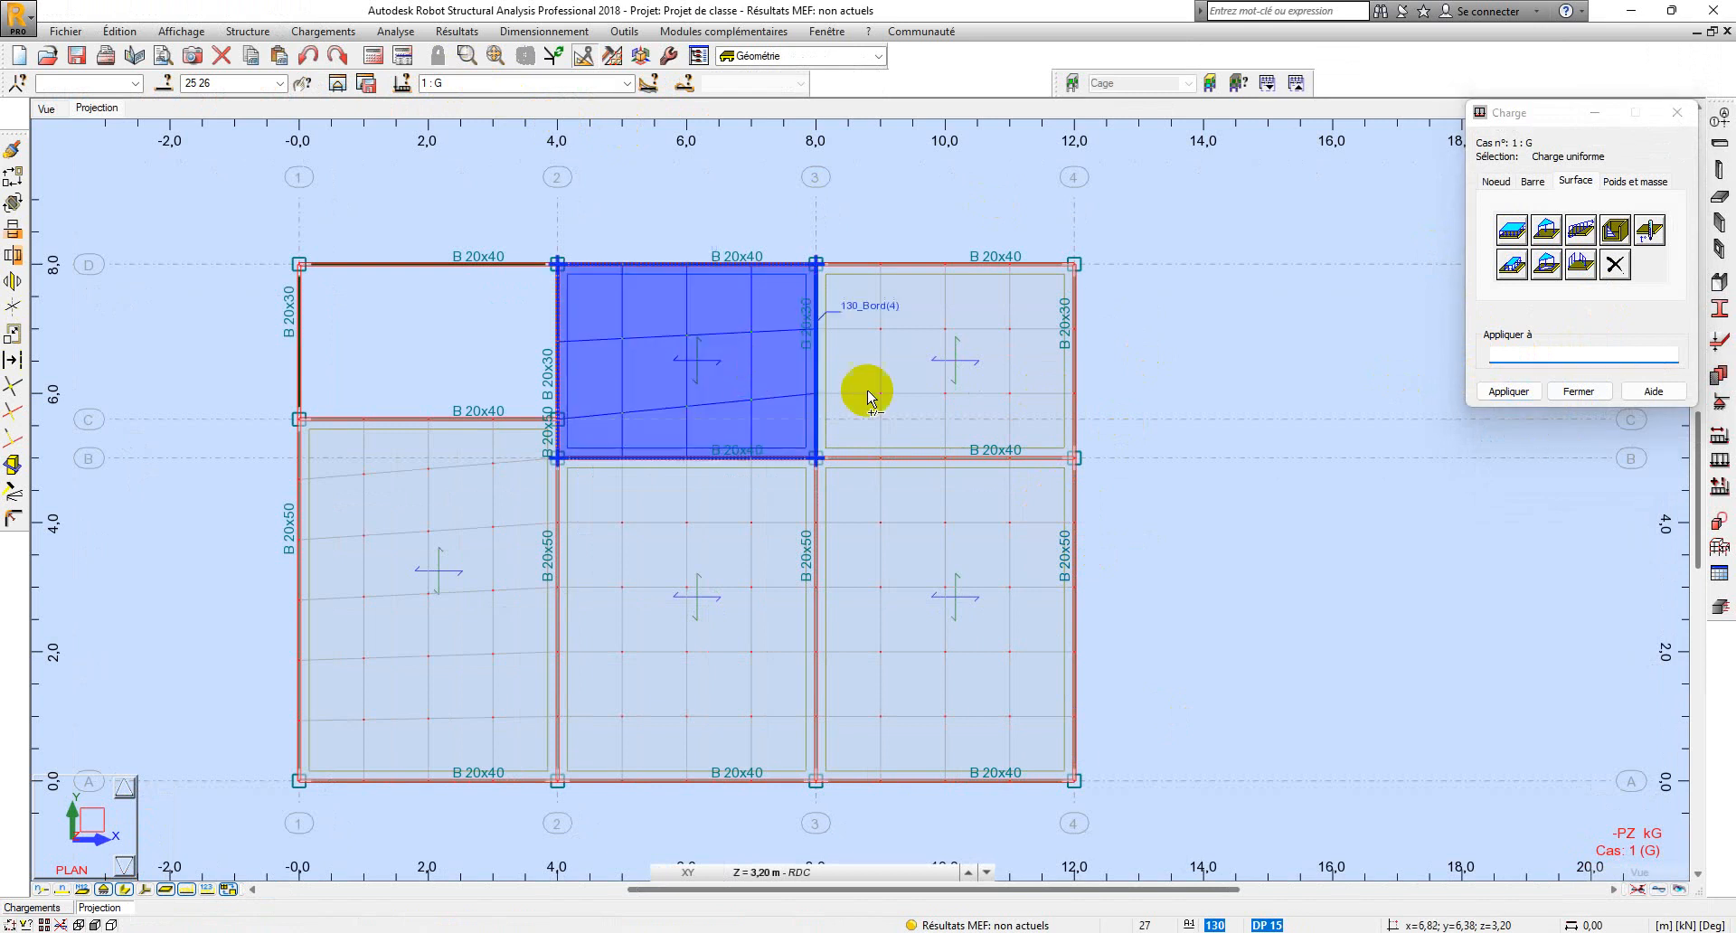
click(915, 372)
click(910, 488)
click(720, 495)
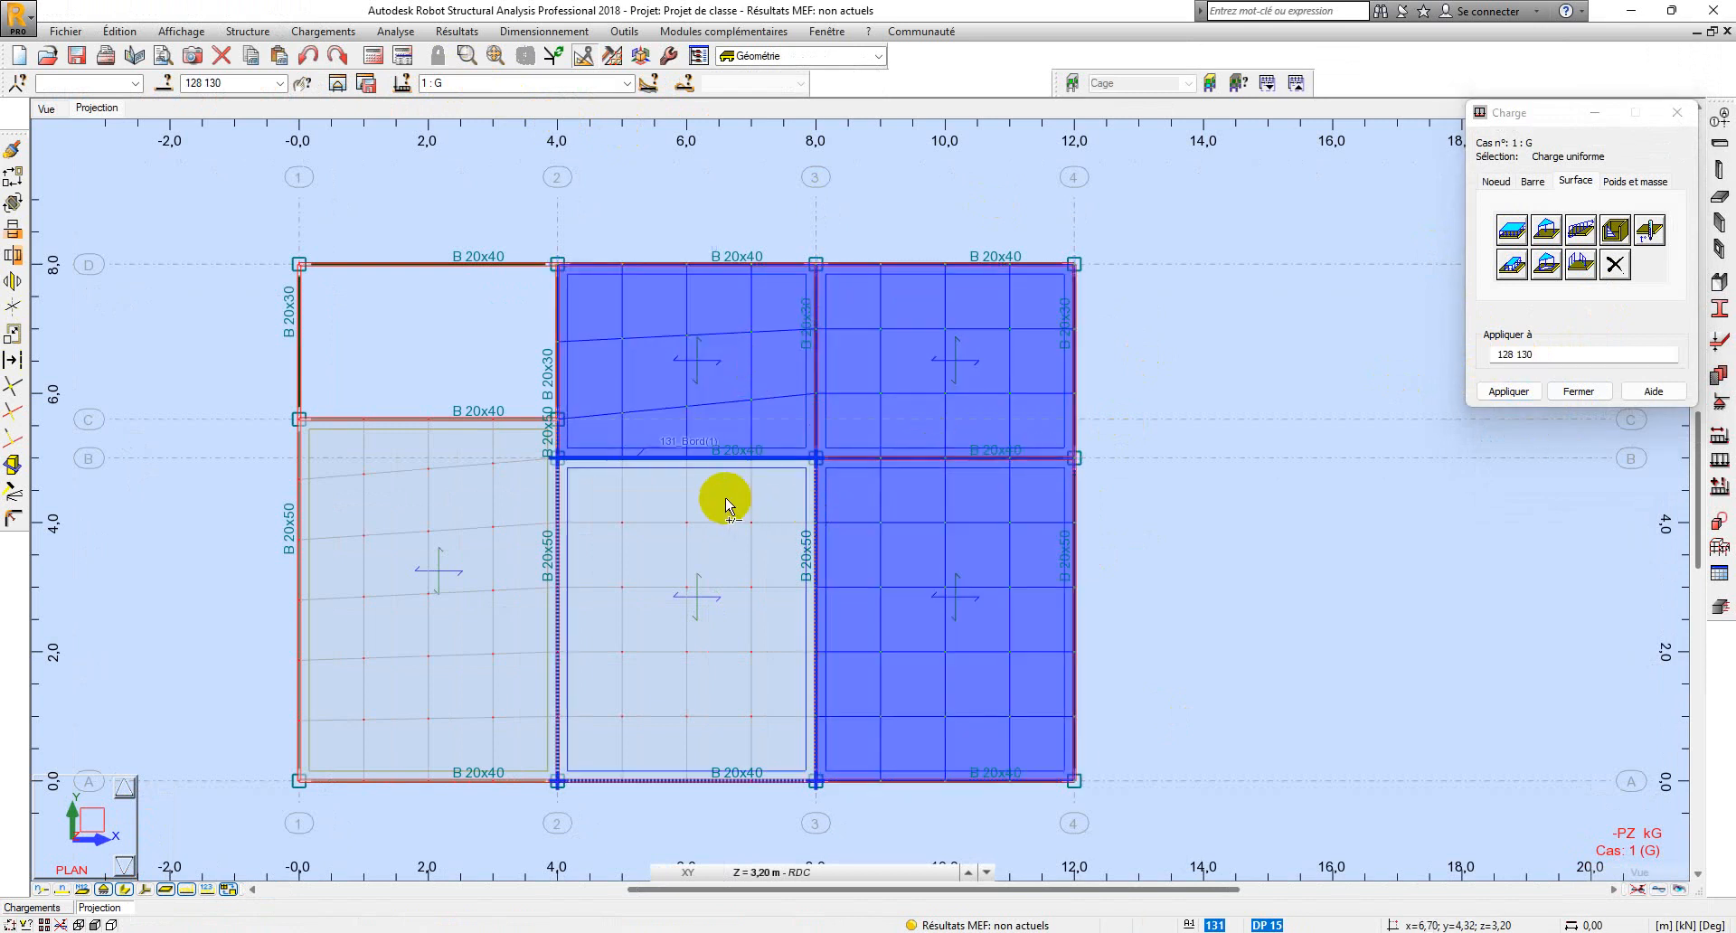
click(465, 496)
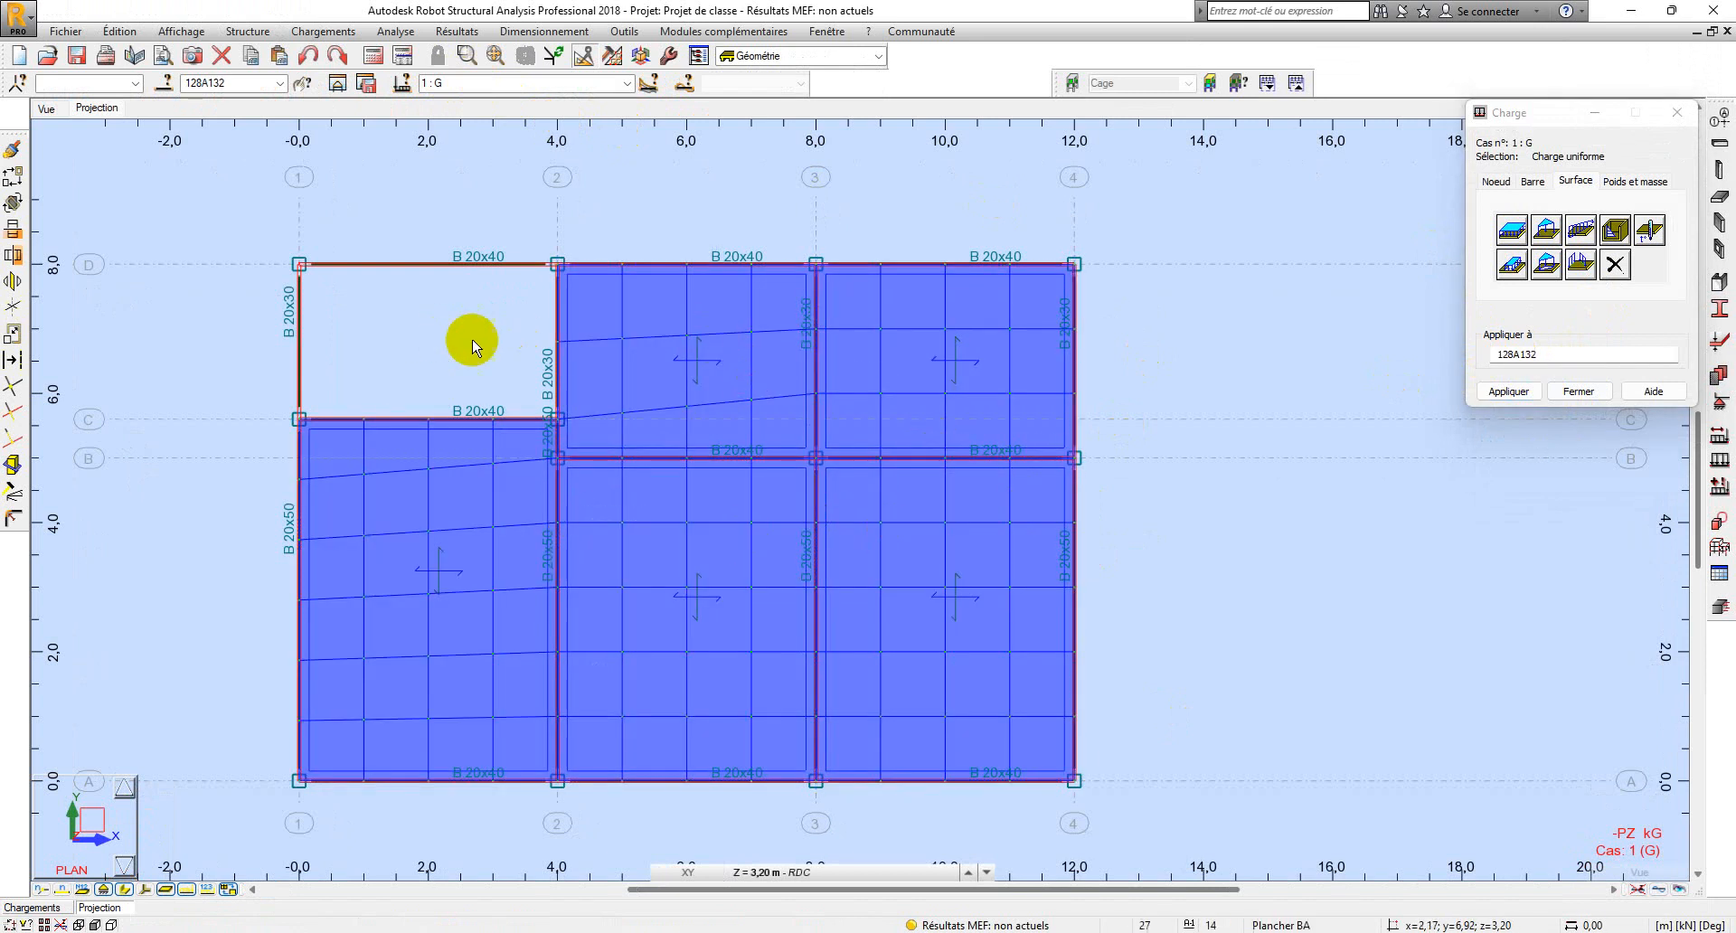
click(1509, 391)
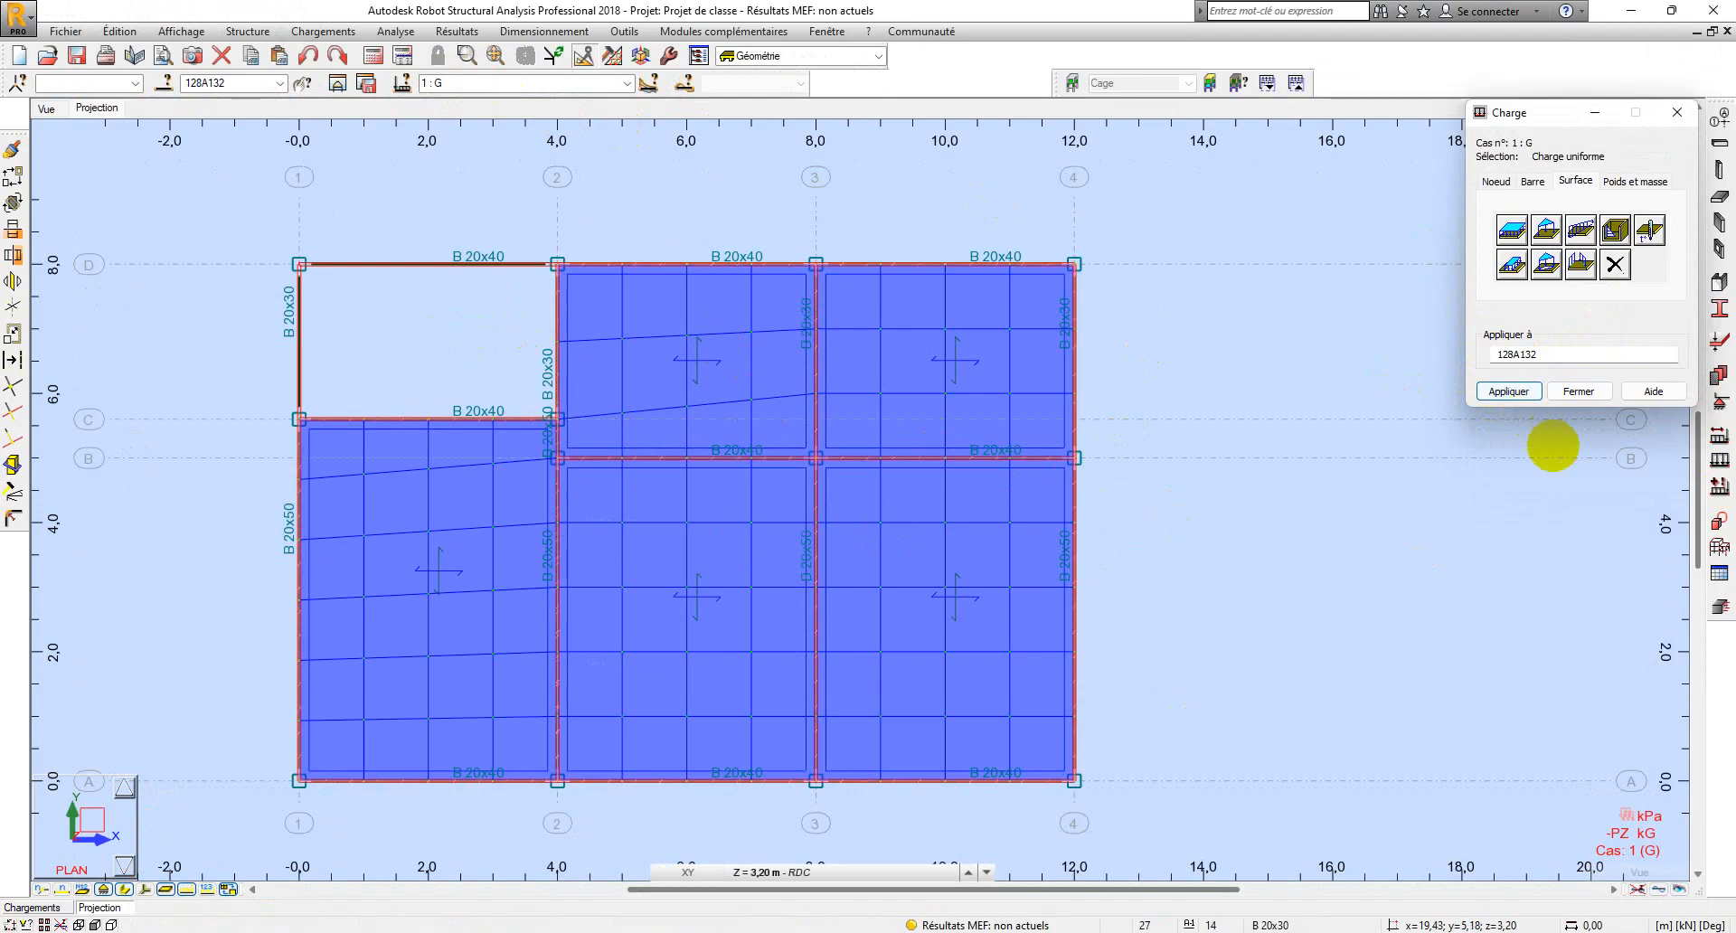
click(1580, 393)
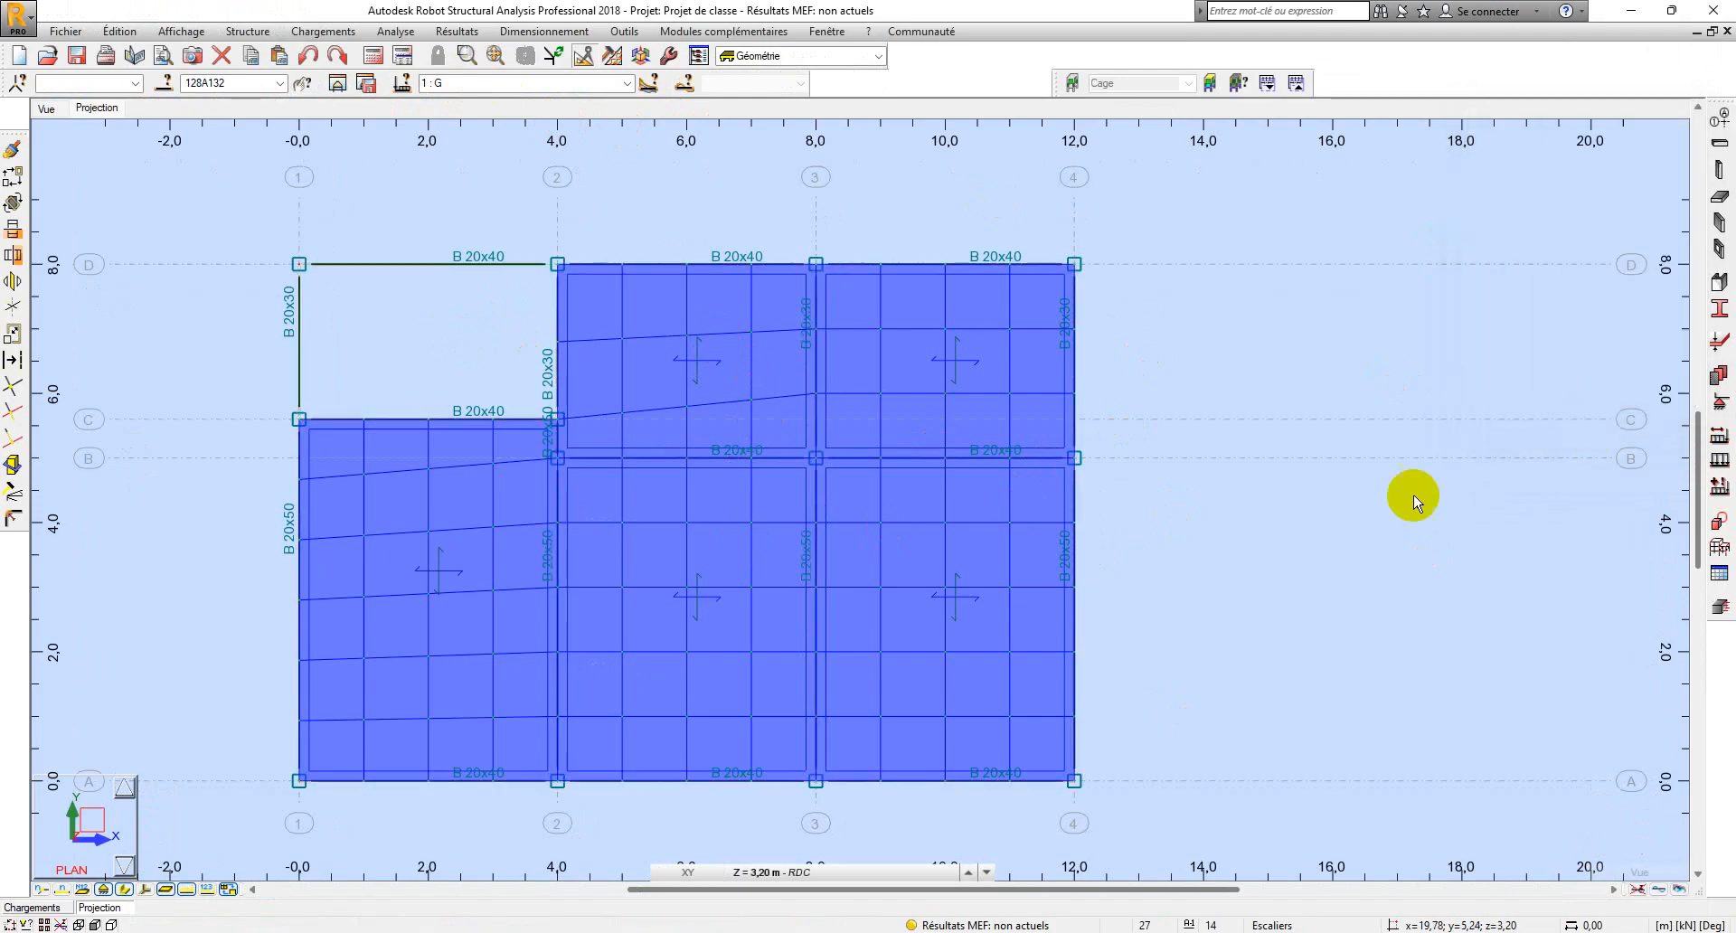
Display the load symbols and values of case G on the 3D model and review the surface loads on every storey.
click(47, 109)
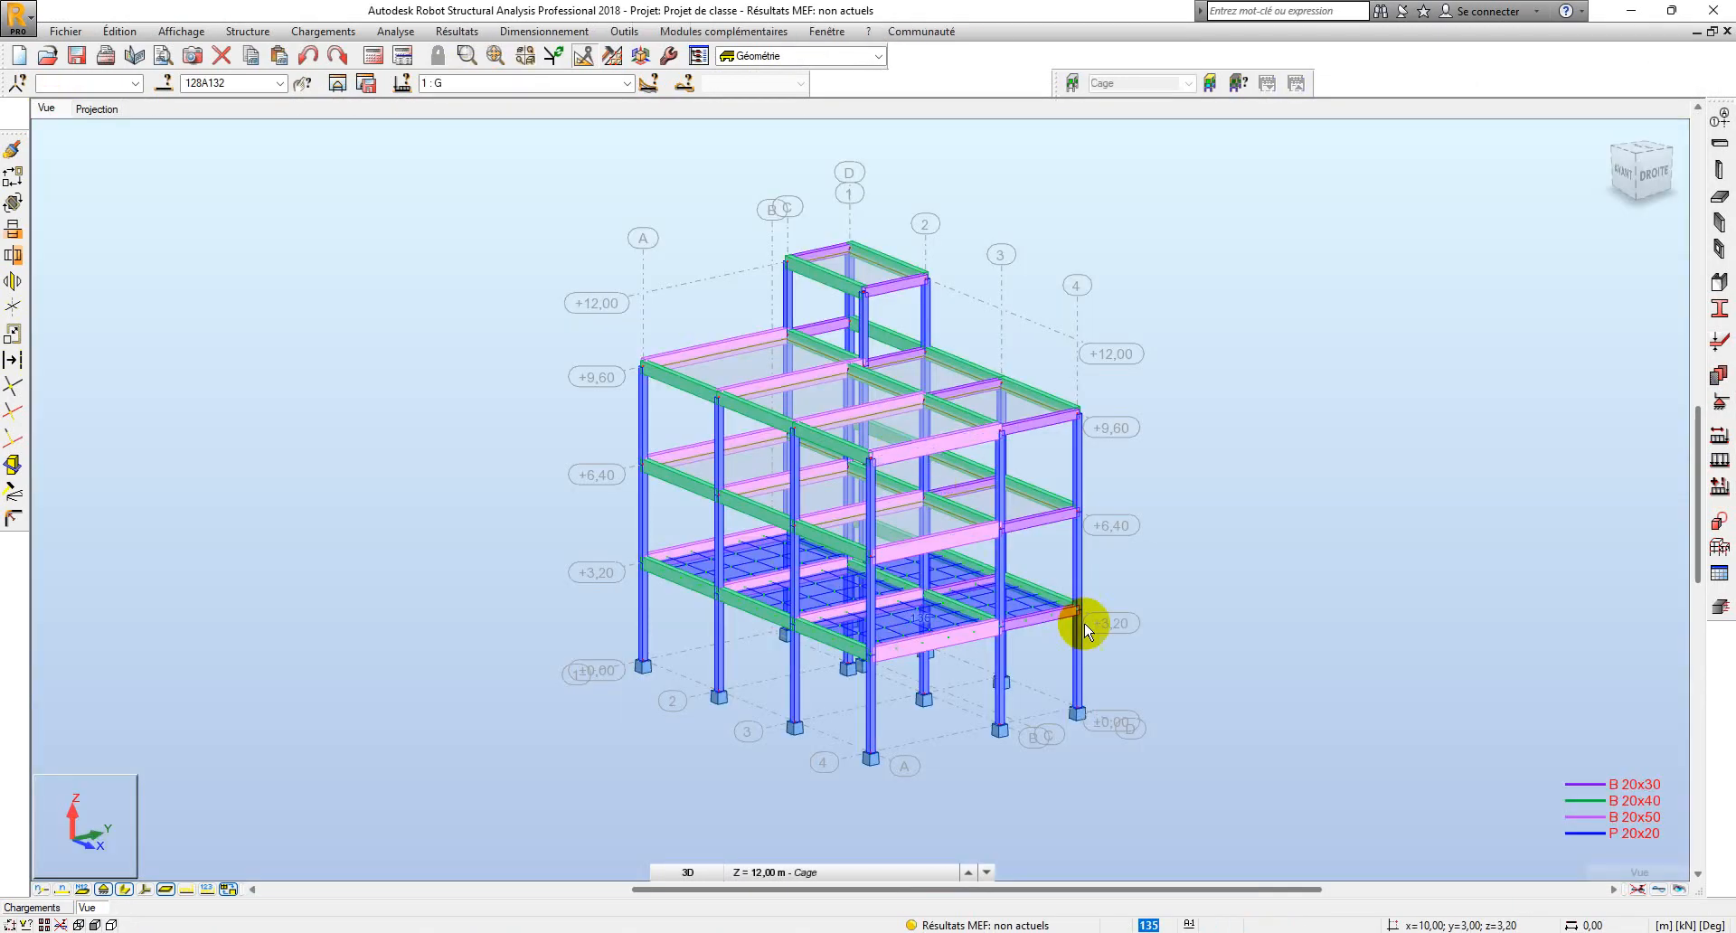
click(1262, 397)
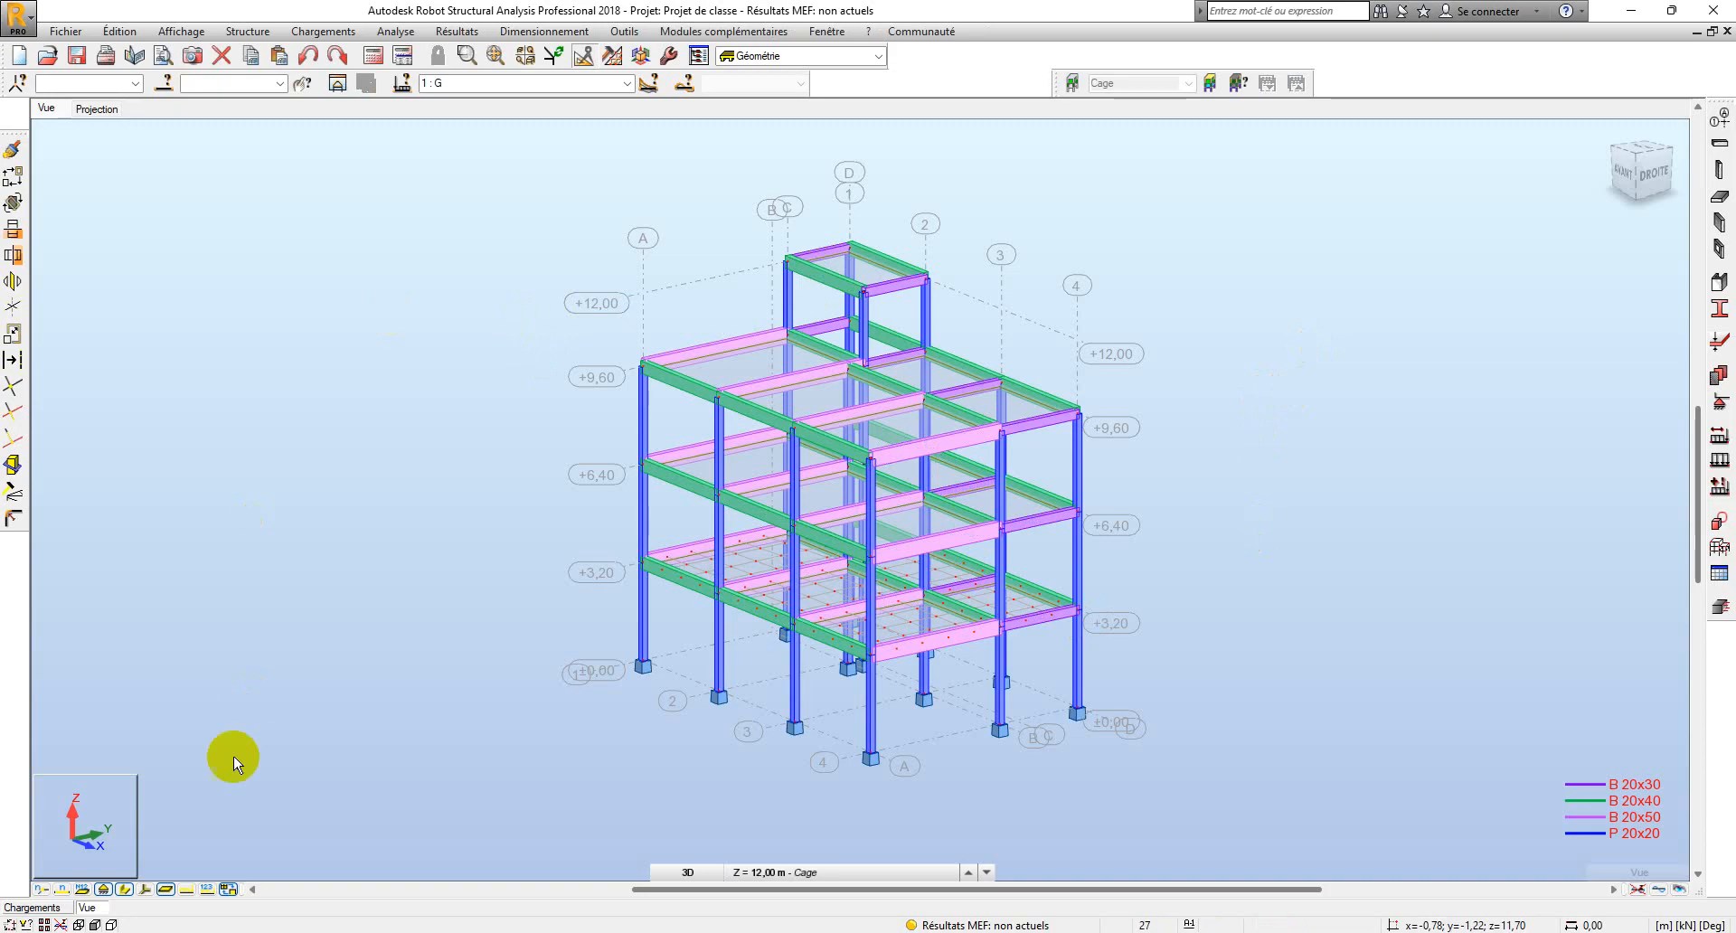
click(187, 890)
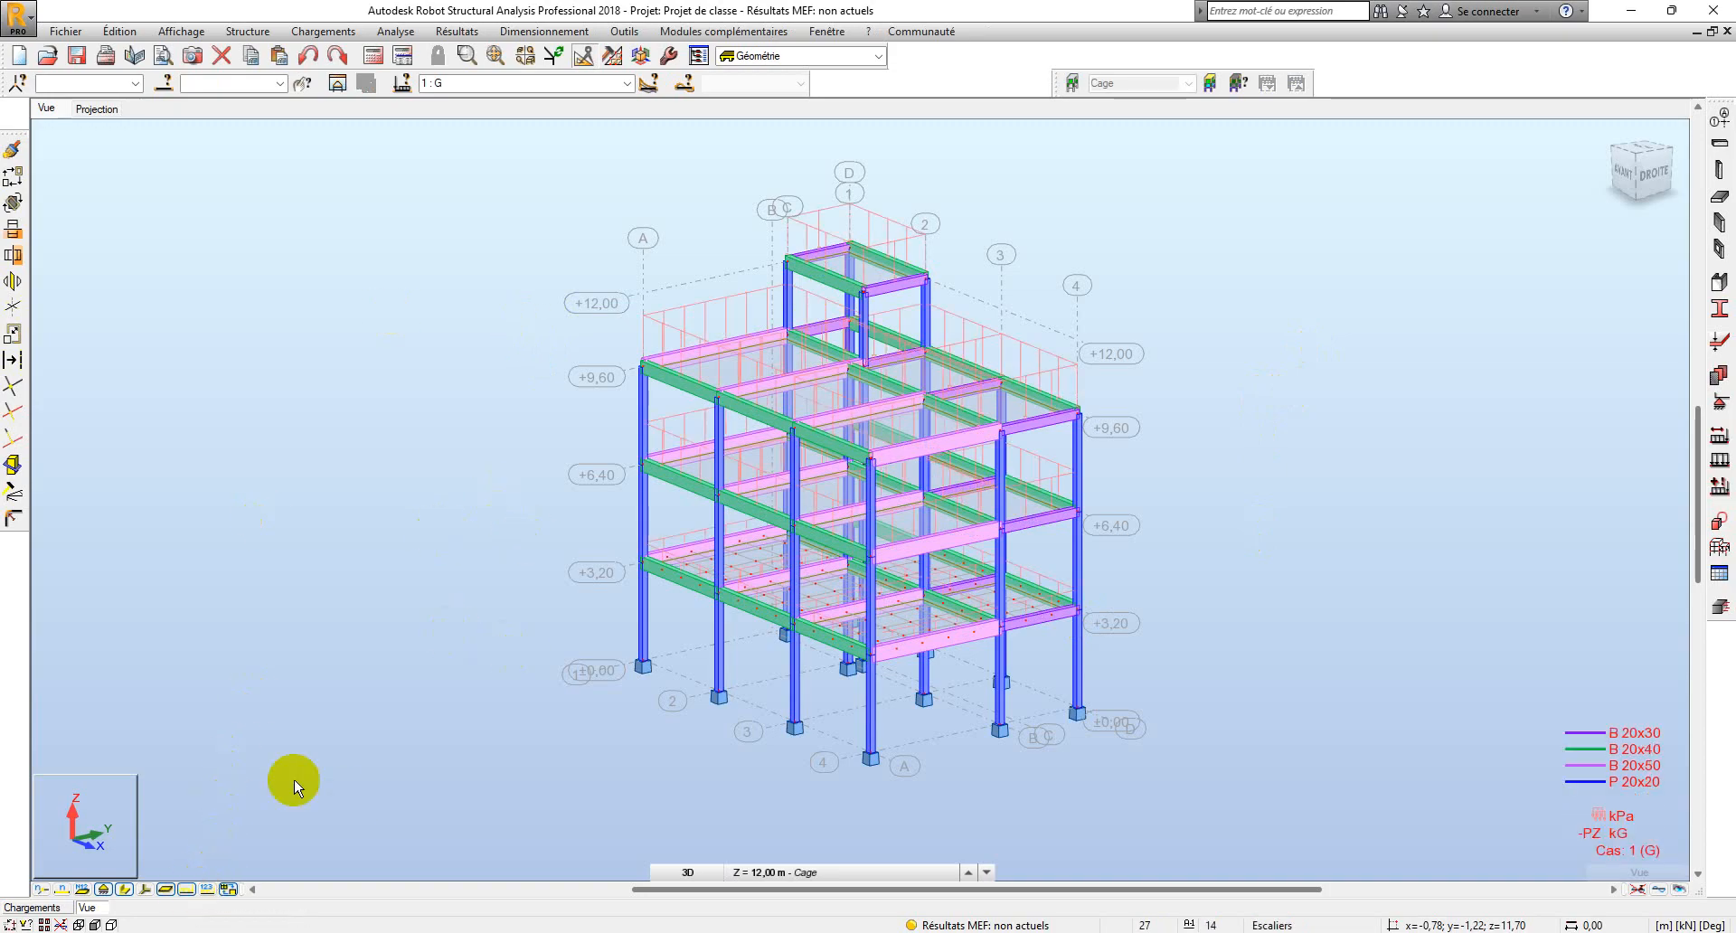
click(125, 890)
scroll(877, 447, up, 1)
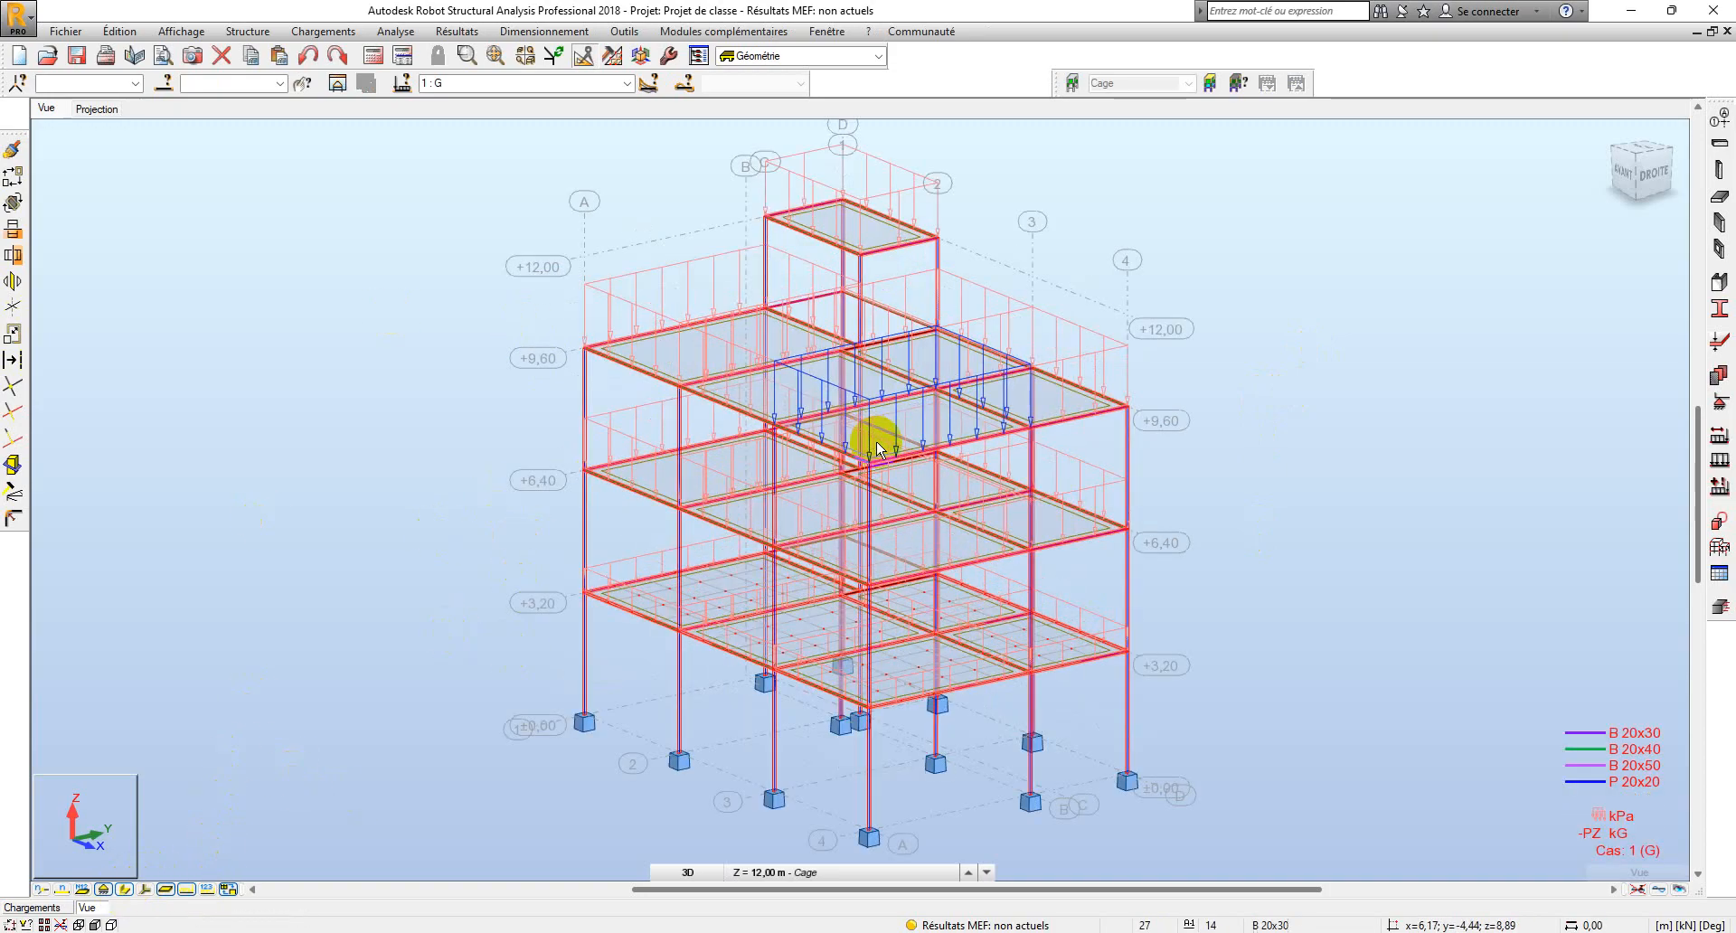
click(210, 893)
scroll(1139, 374, down, 1)
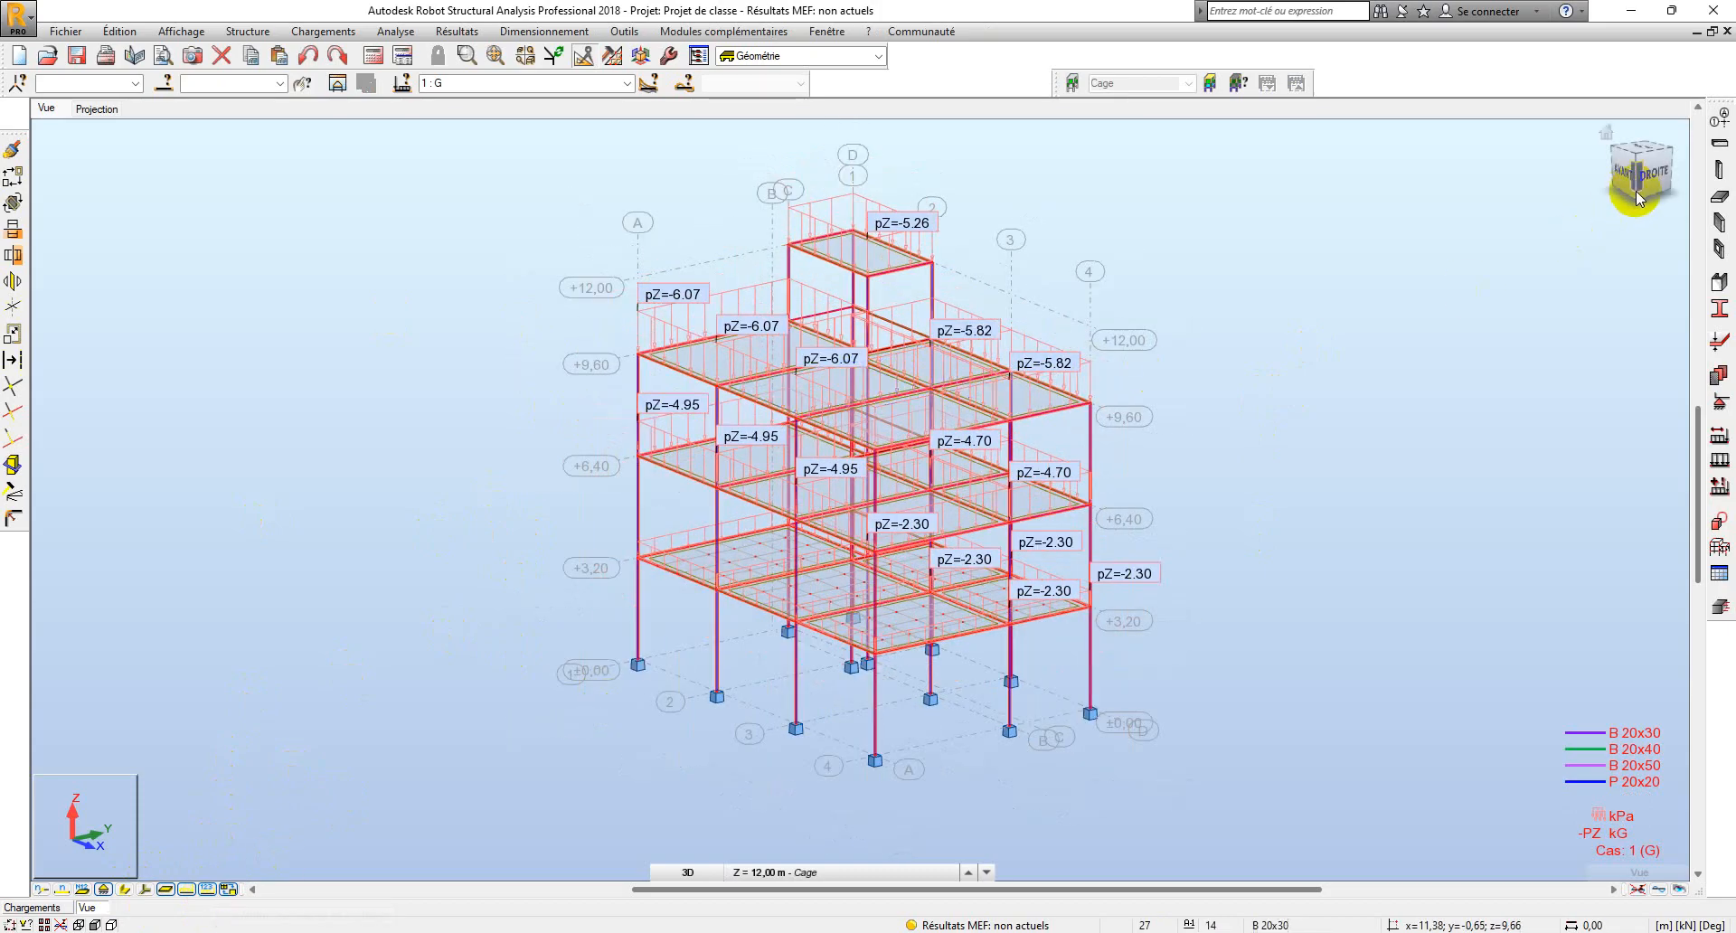
drag(1613, 180, 1647, 169)
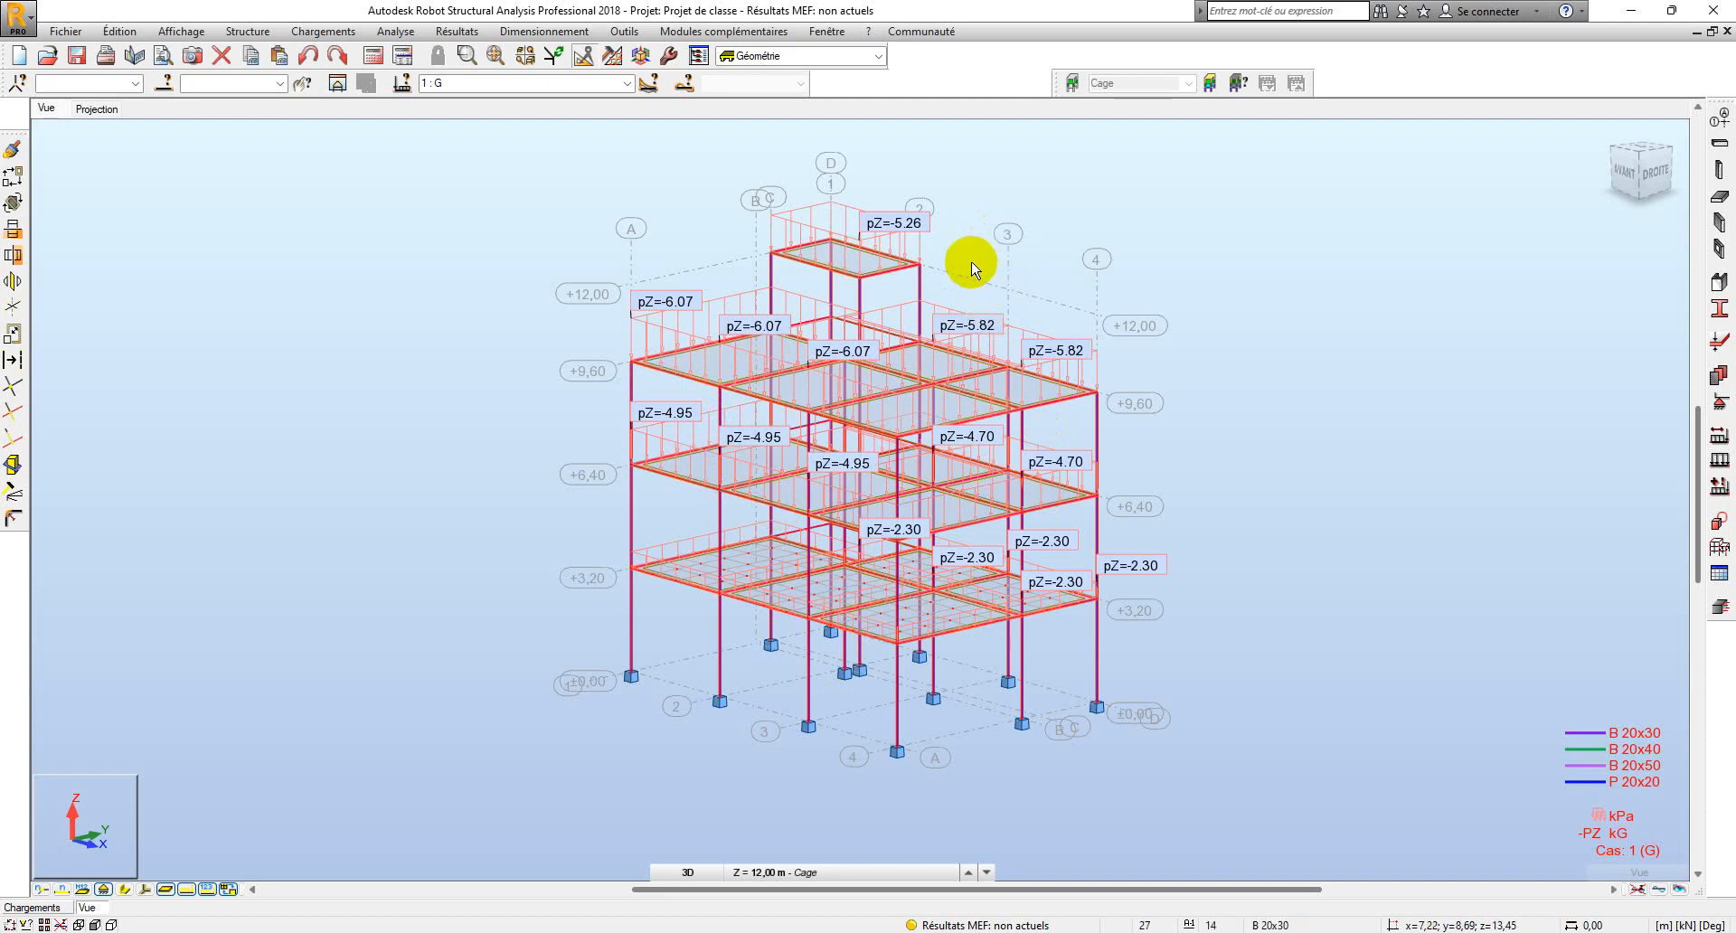
Return to the plan view, consult the load tables in the project PDF in Adobe Reader, and switch back to Robot.
click(95, 109)
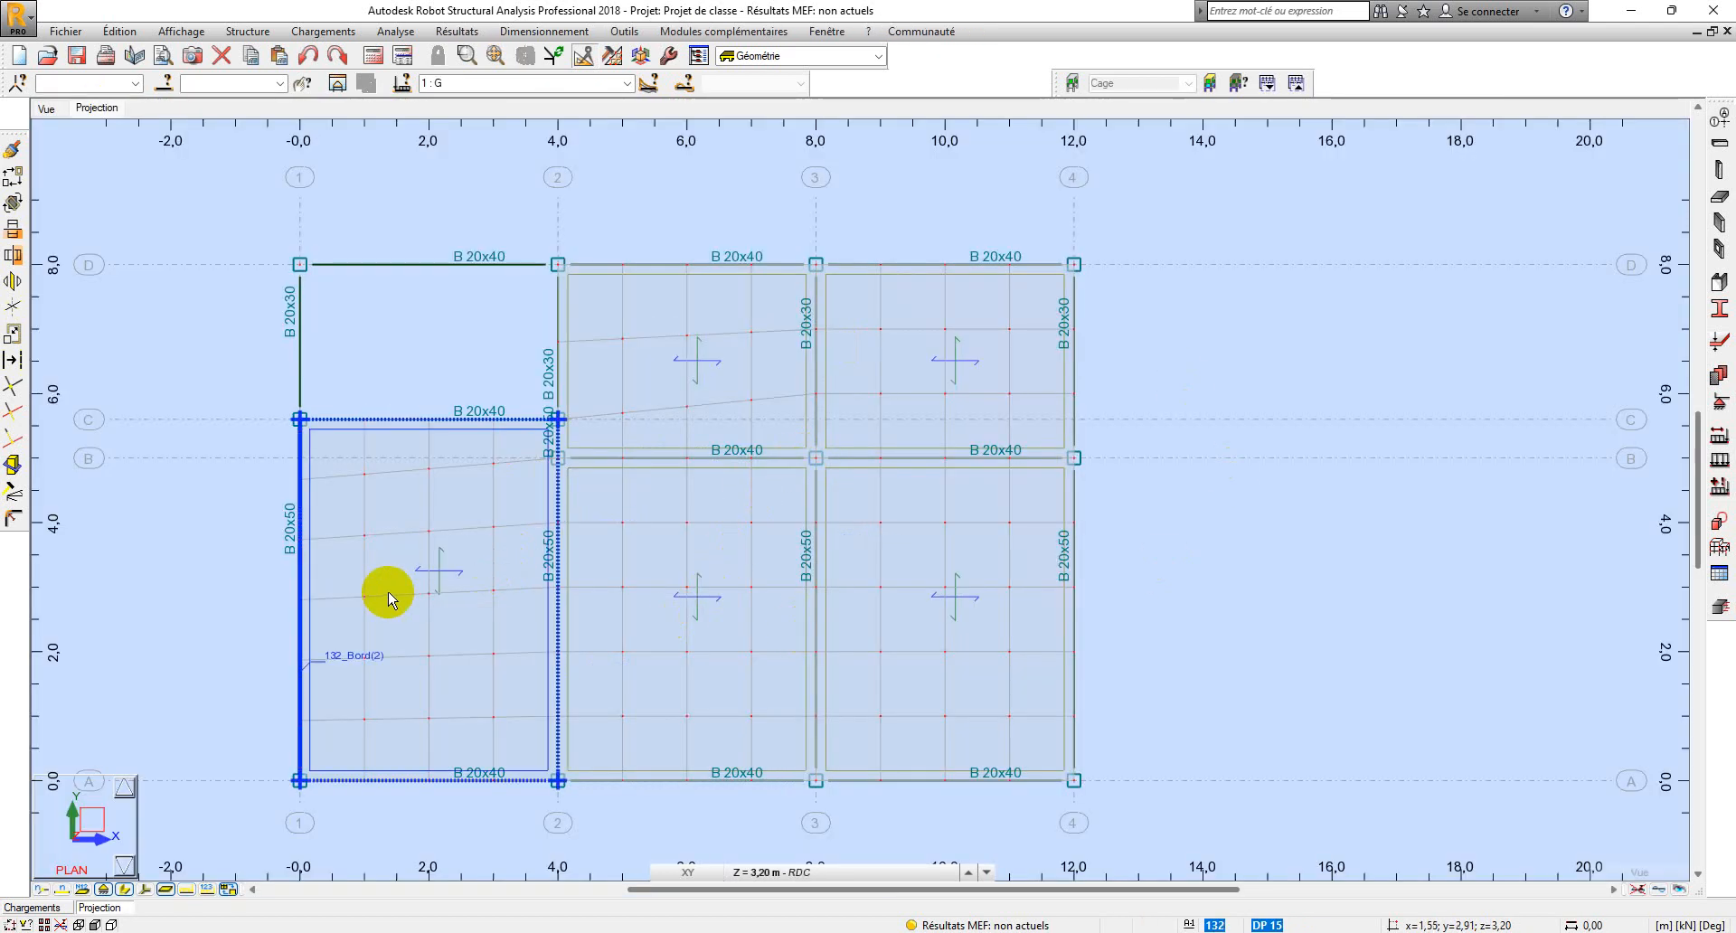
click(1083, 777)
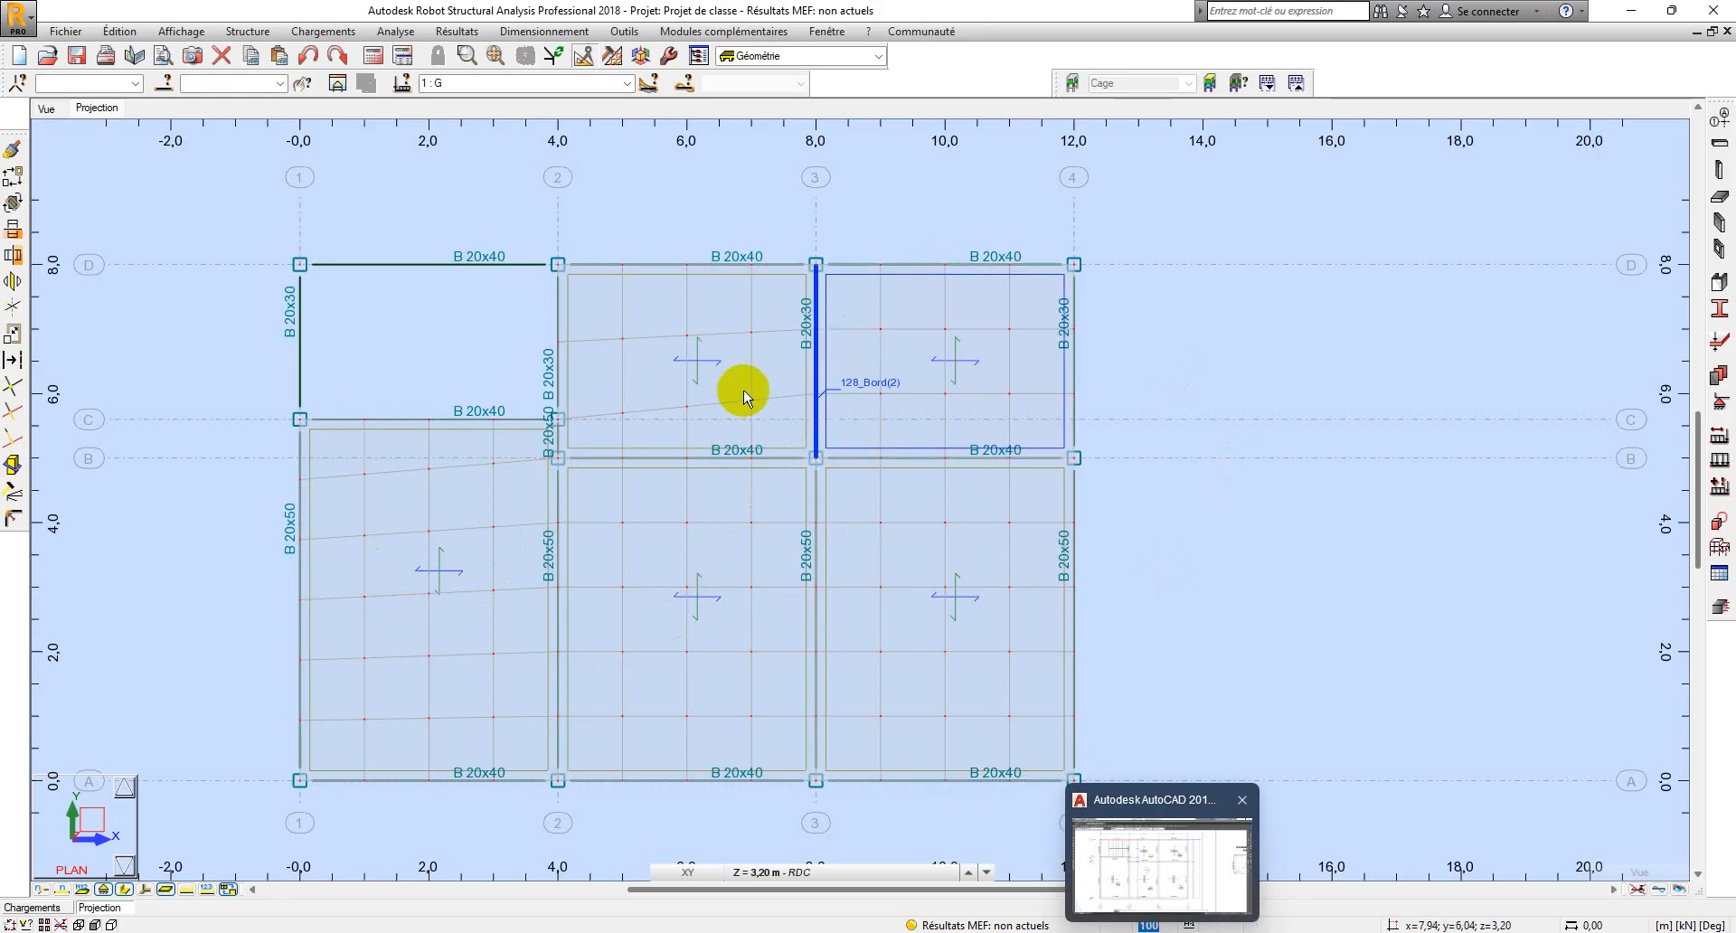
click(775, 874)
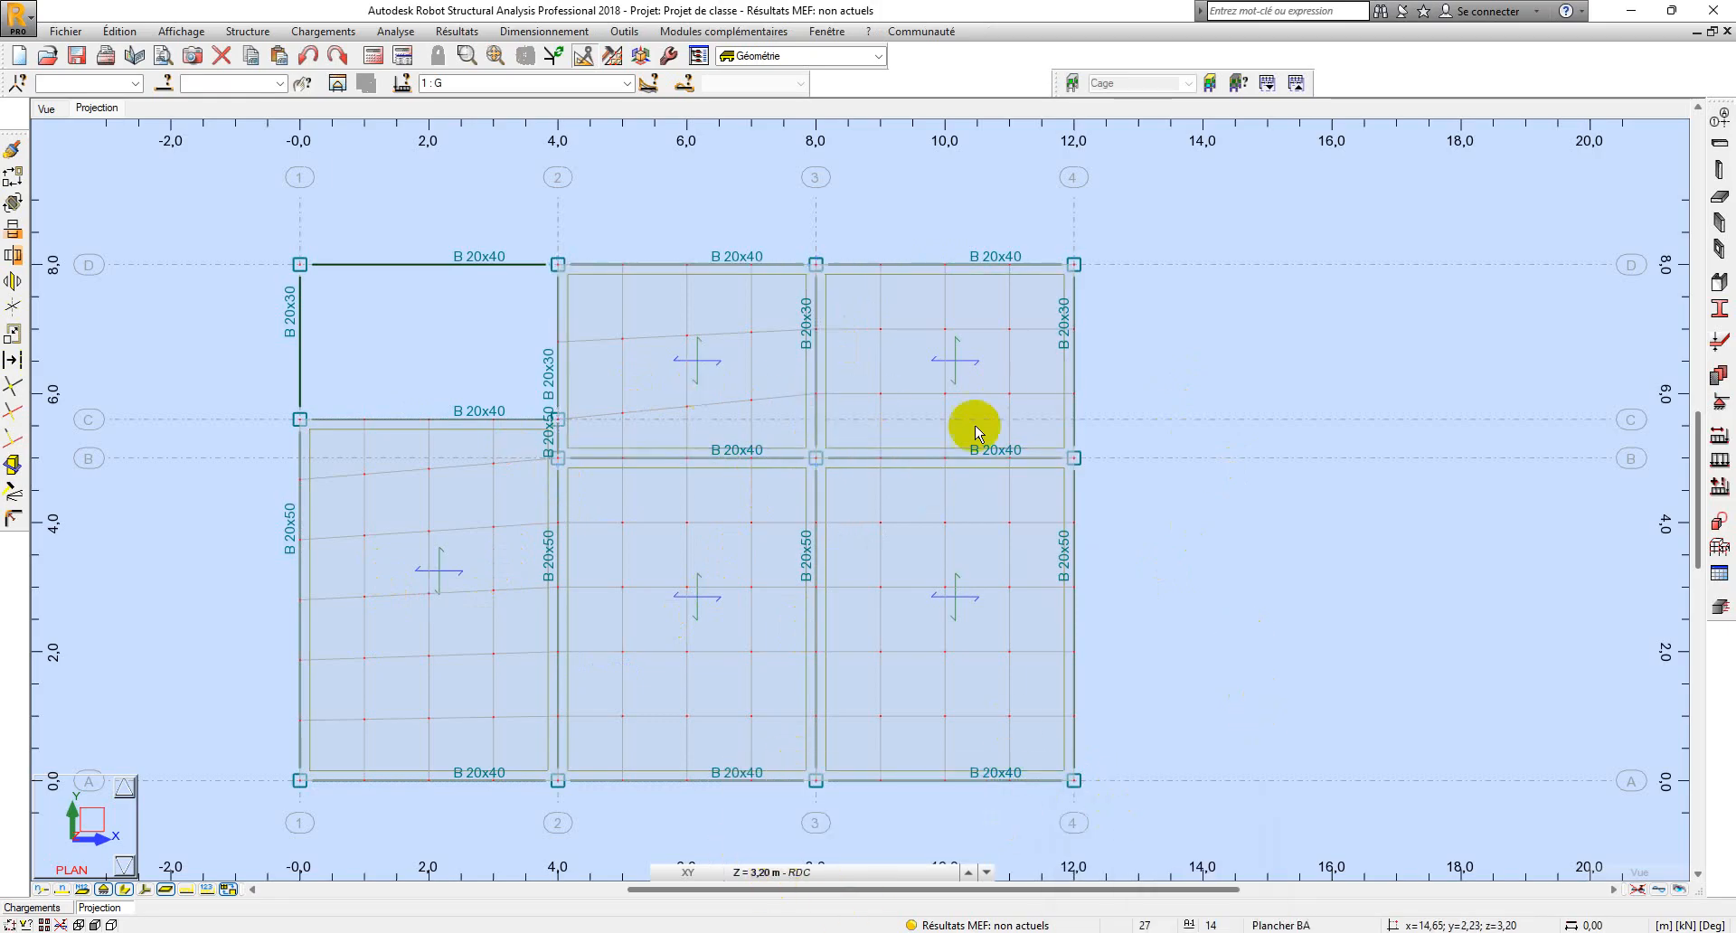
click(1128, 932)
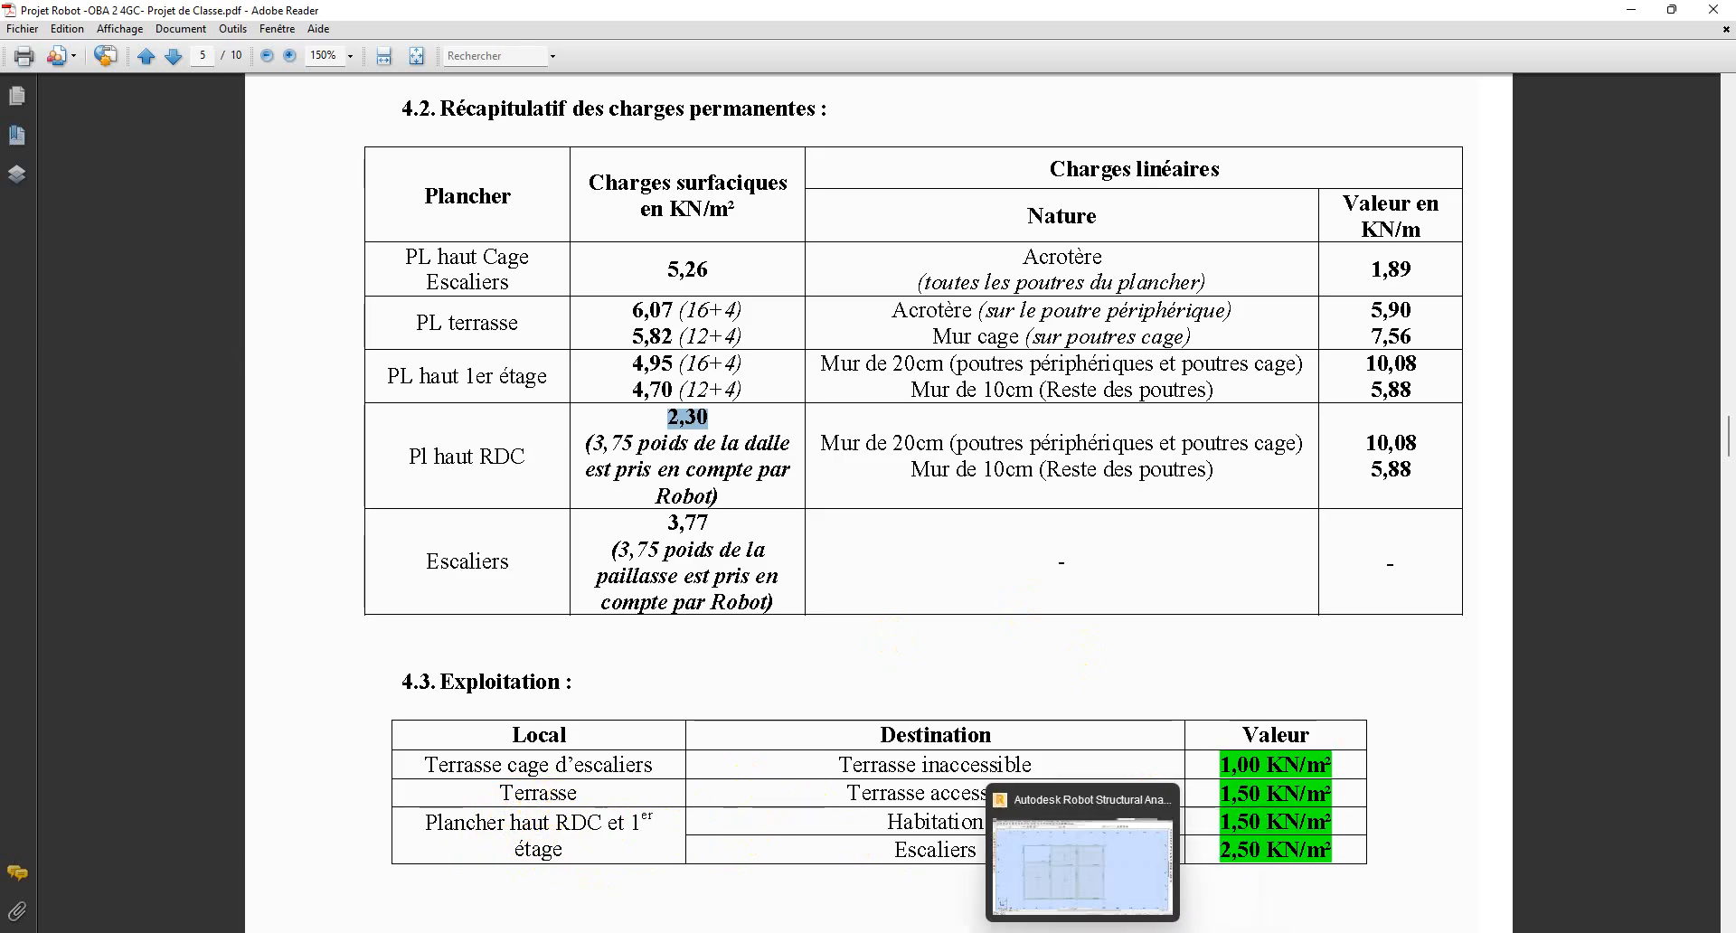
click(1247, 818)
Switch the plan to the Cage level at 12,00 m and make Q the active load case.
click(796, 871)
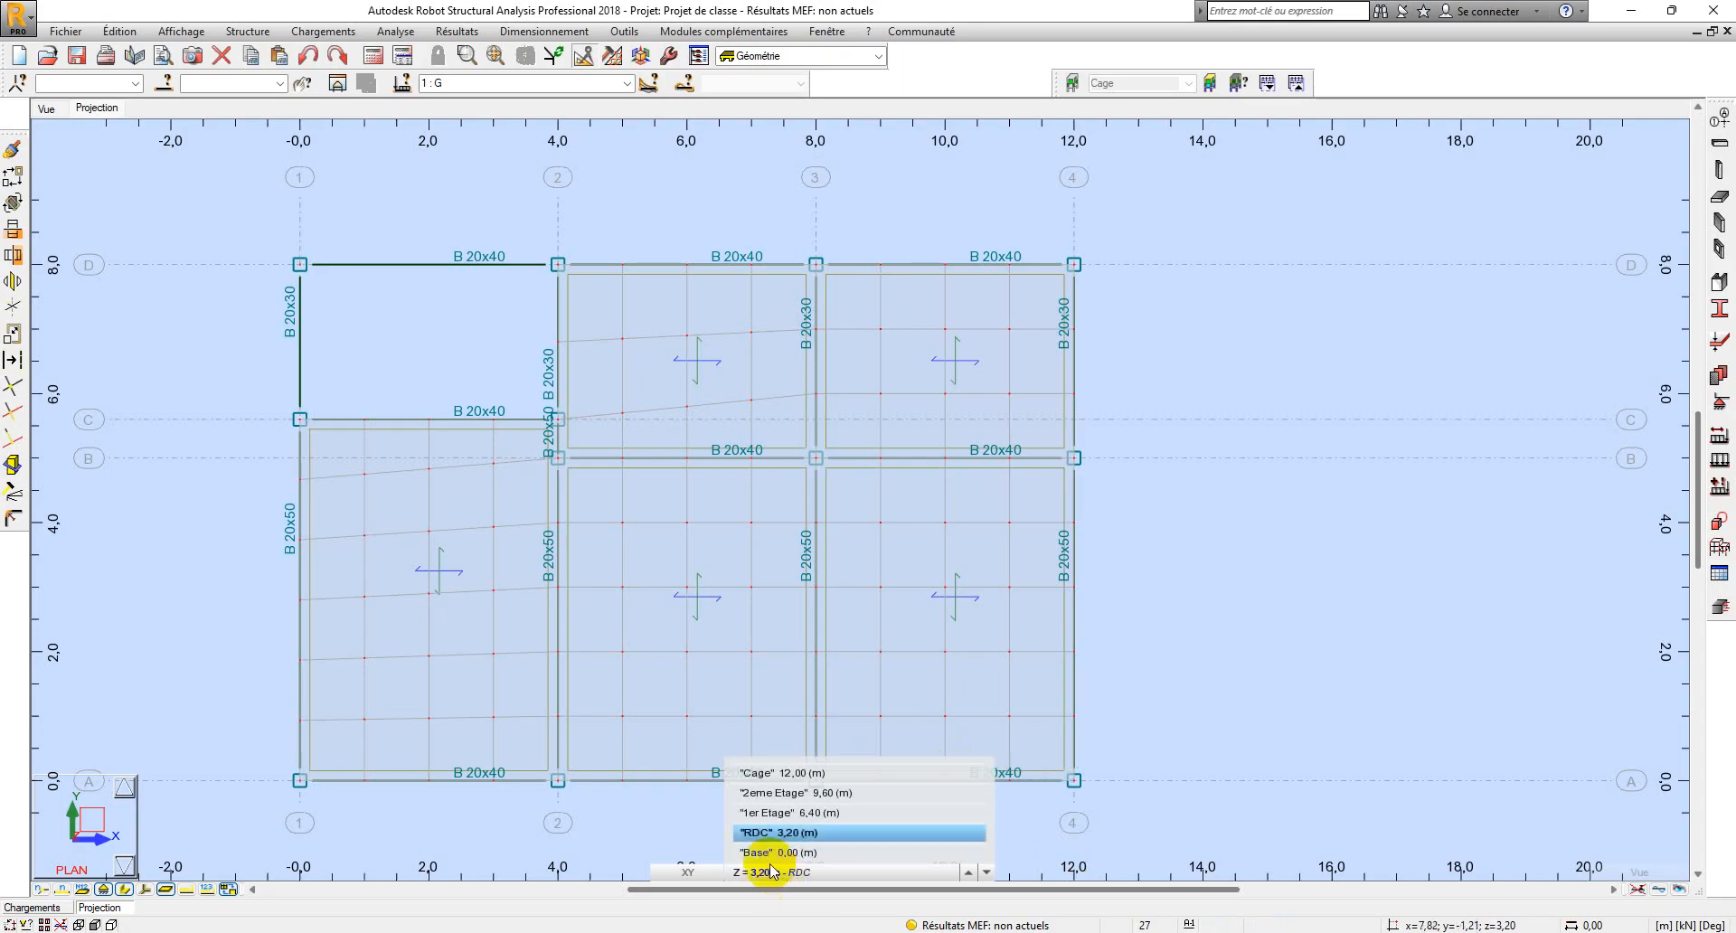
click(777, 773)
middle_drag(385, 432, 837, 543)
scroll(836, 542, up, 3)
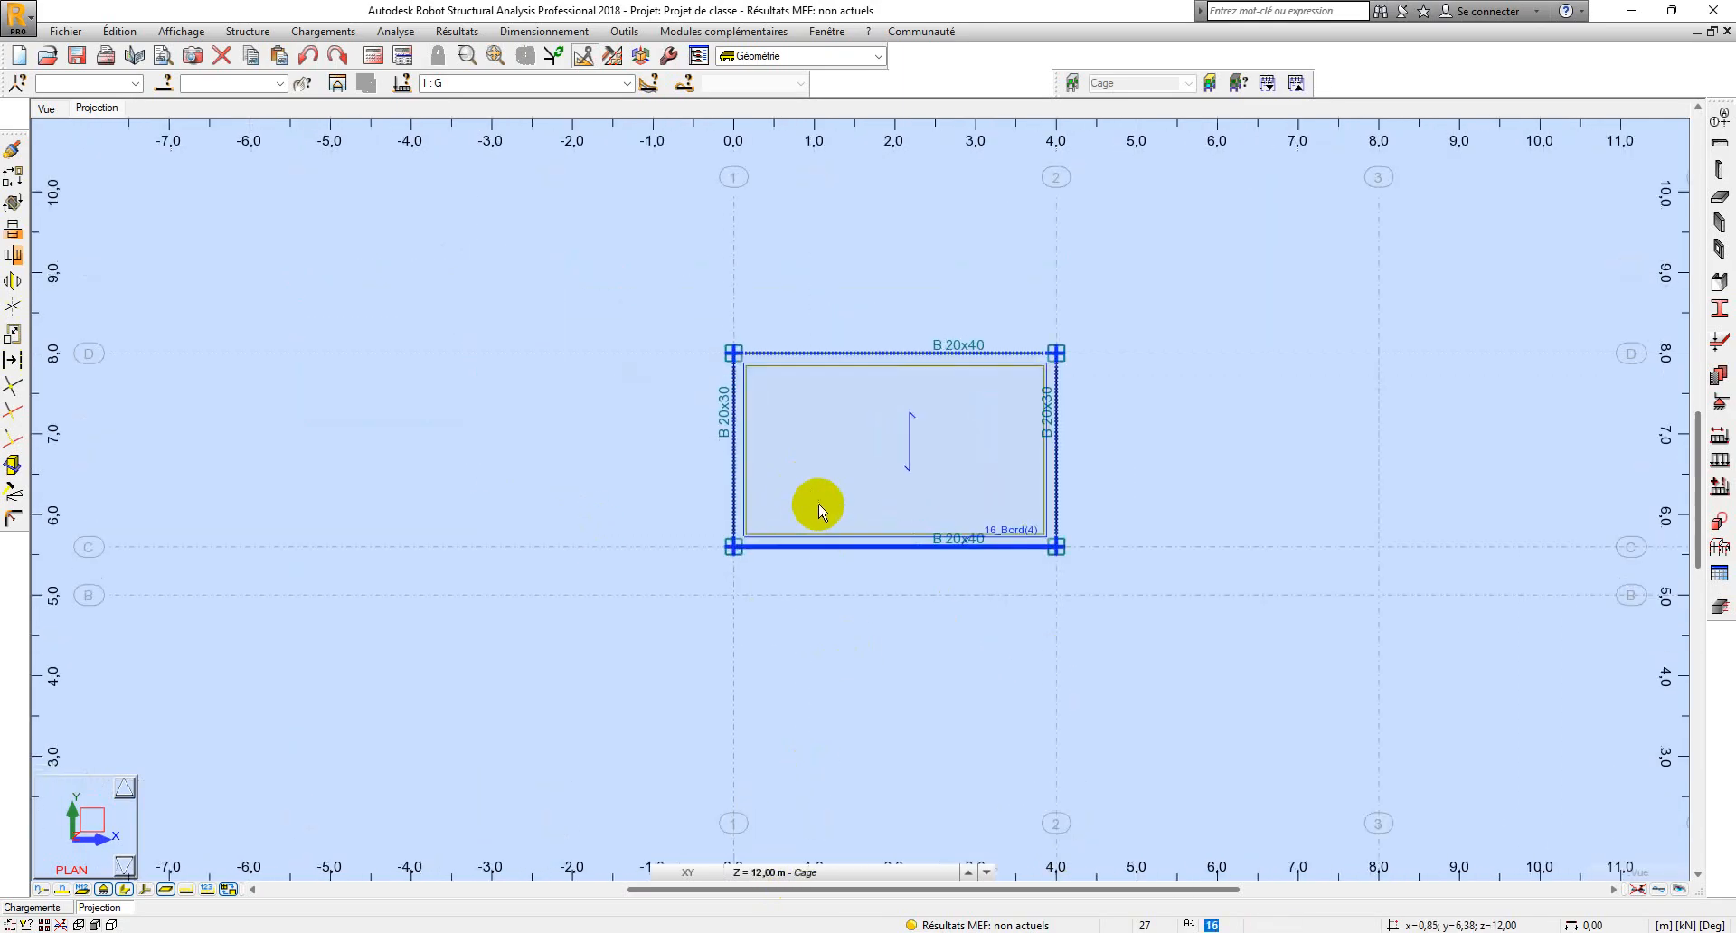
middle_drag(787, 333, 702, 372)
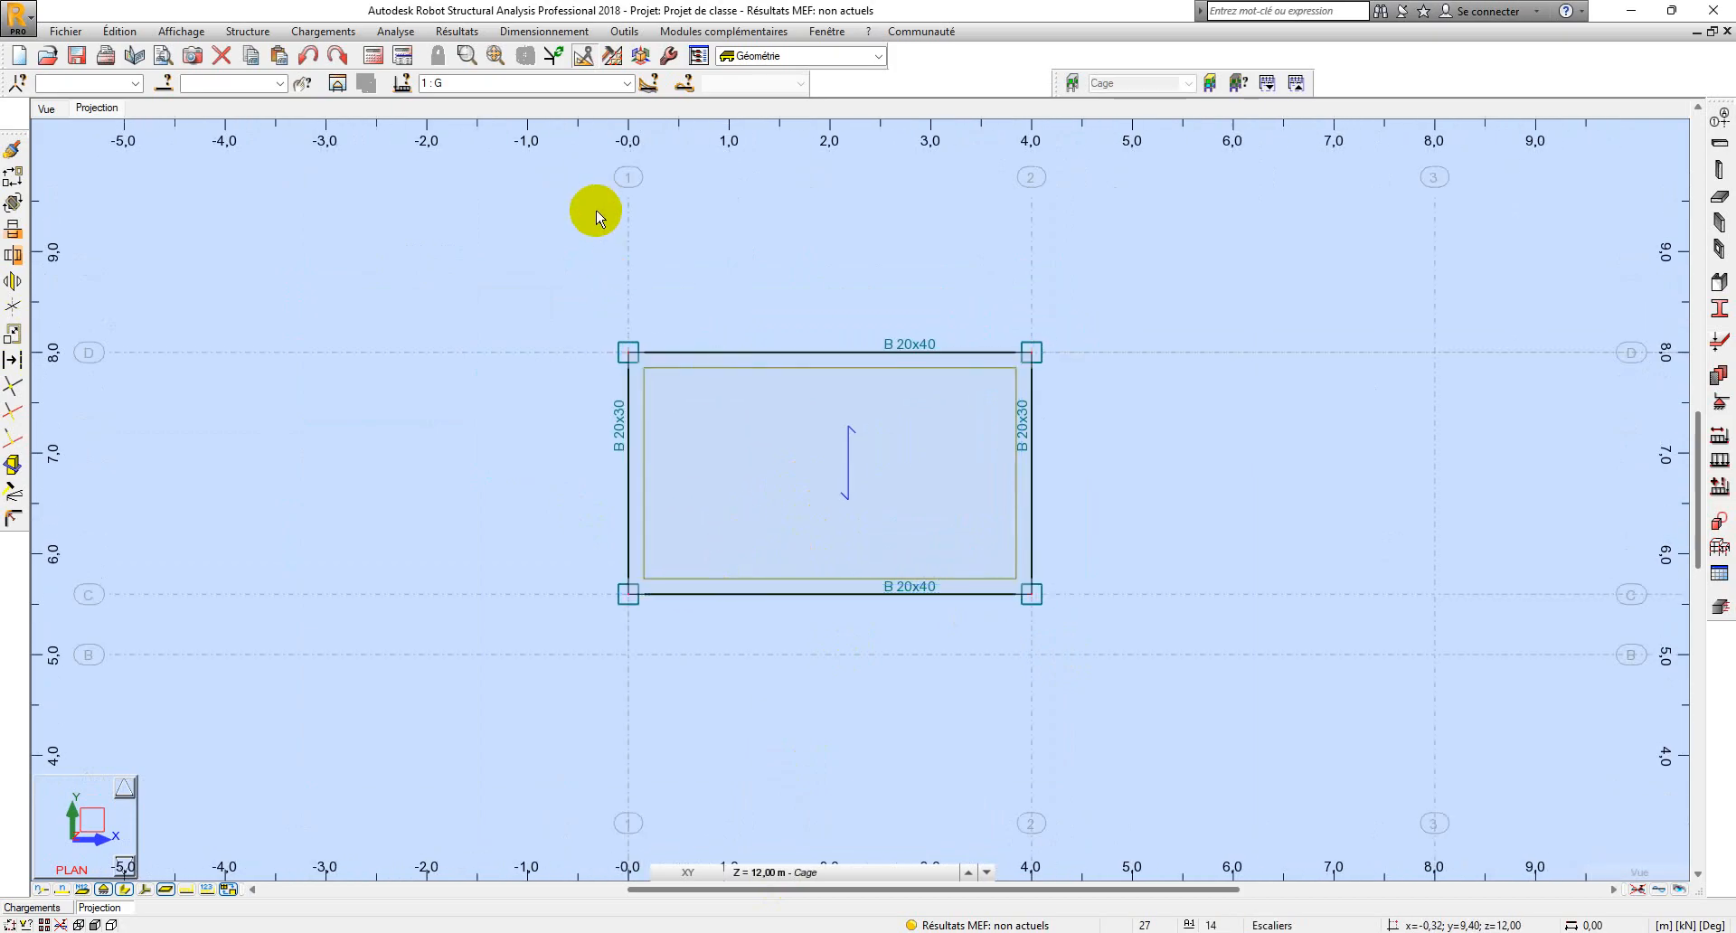
click(627, 85)
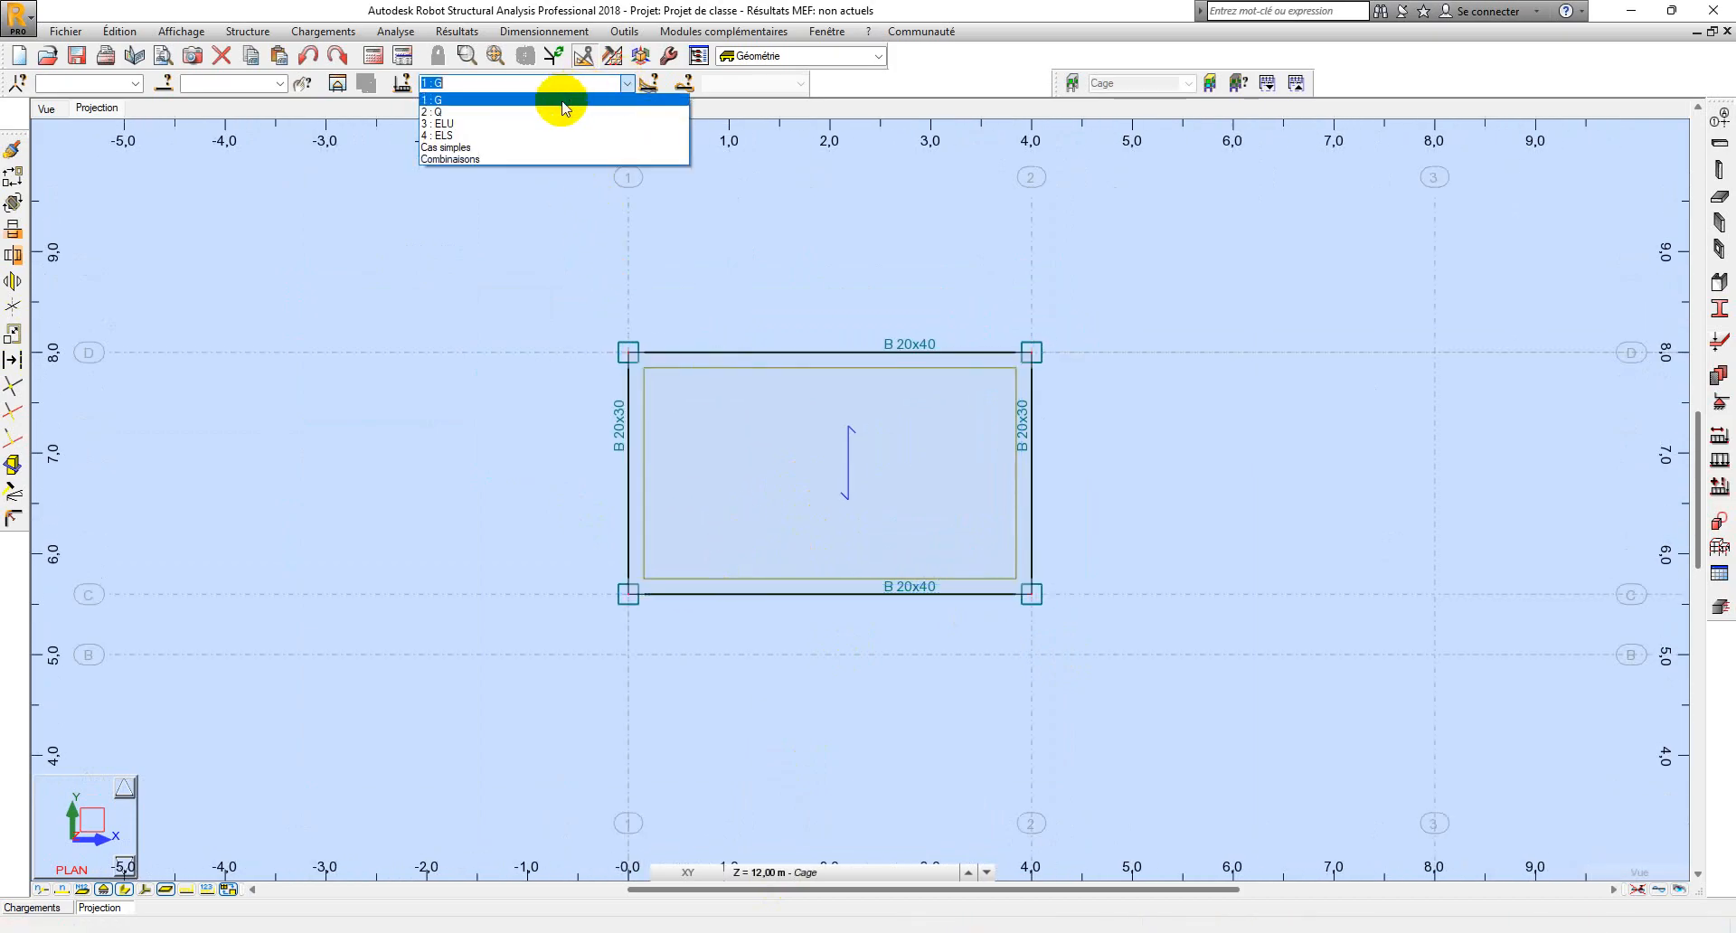
click(548, 108)
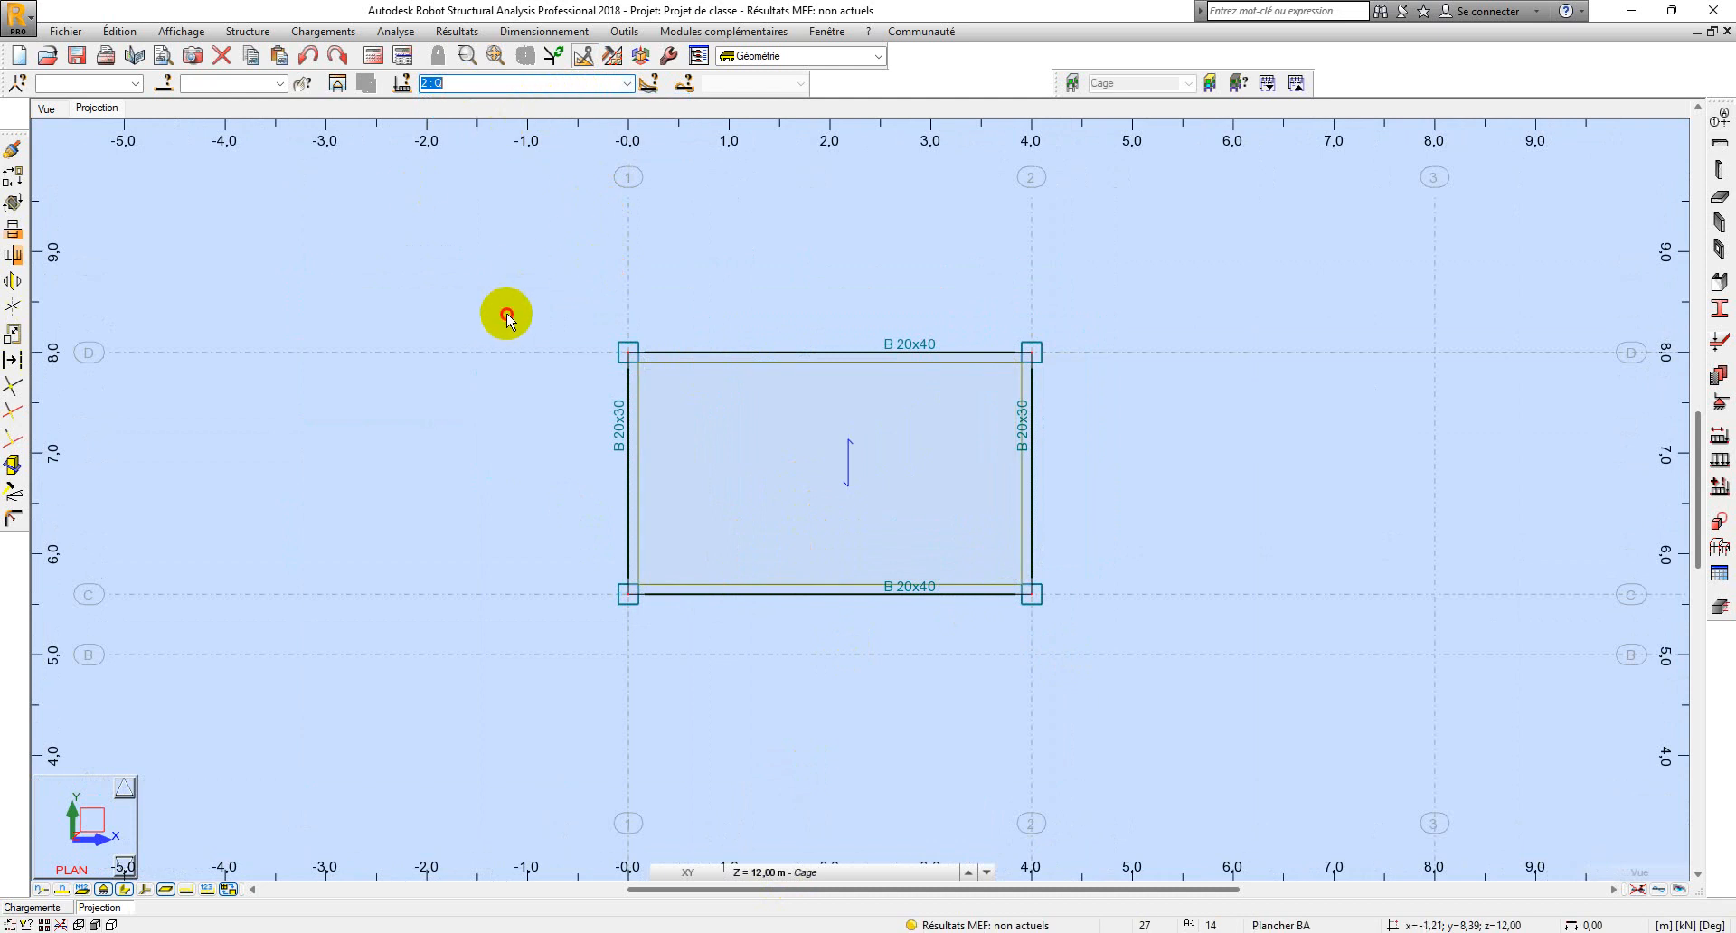
Define a uniform Z surface load for case Q from the PDF's 1,00 KN/m² for Terrasse cage d'escaliers and apply it to the stairwell roof, panel 16.
click(1719, 463)
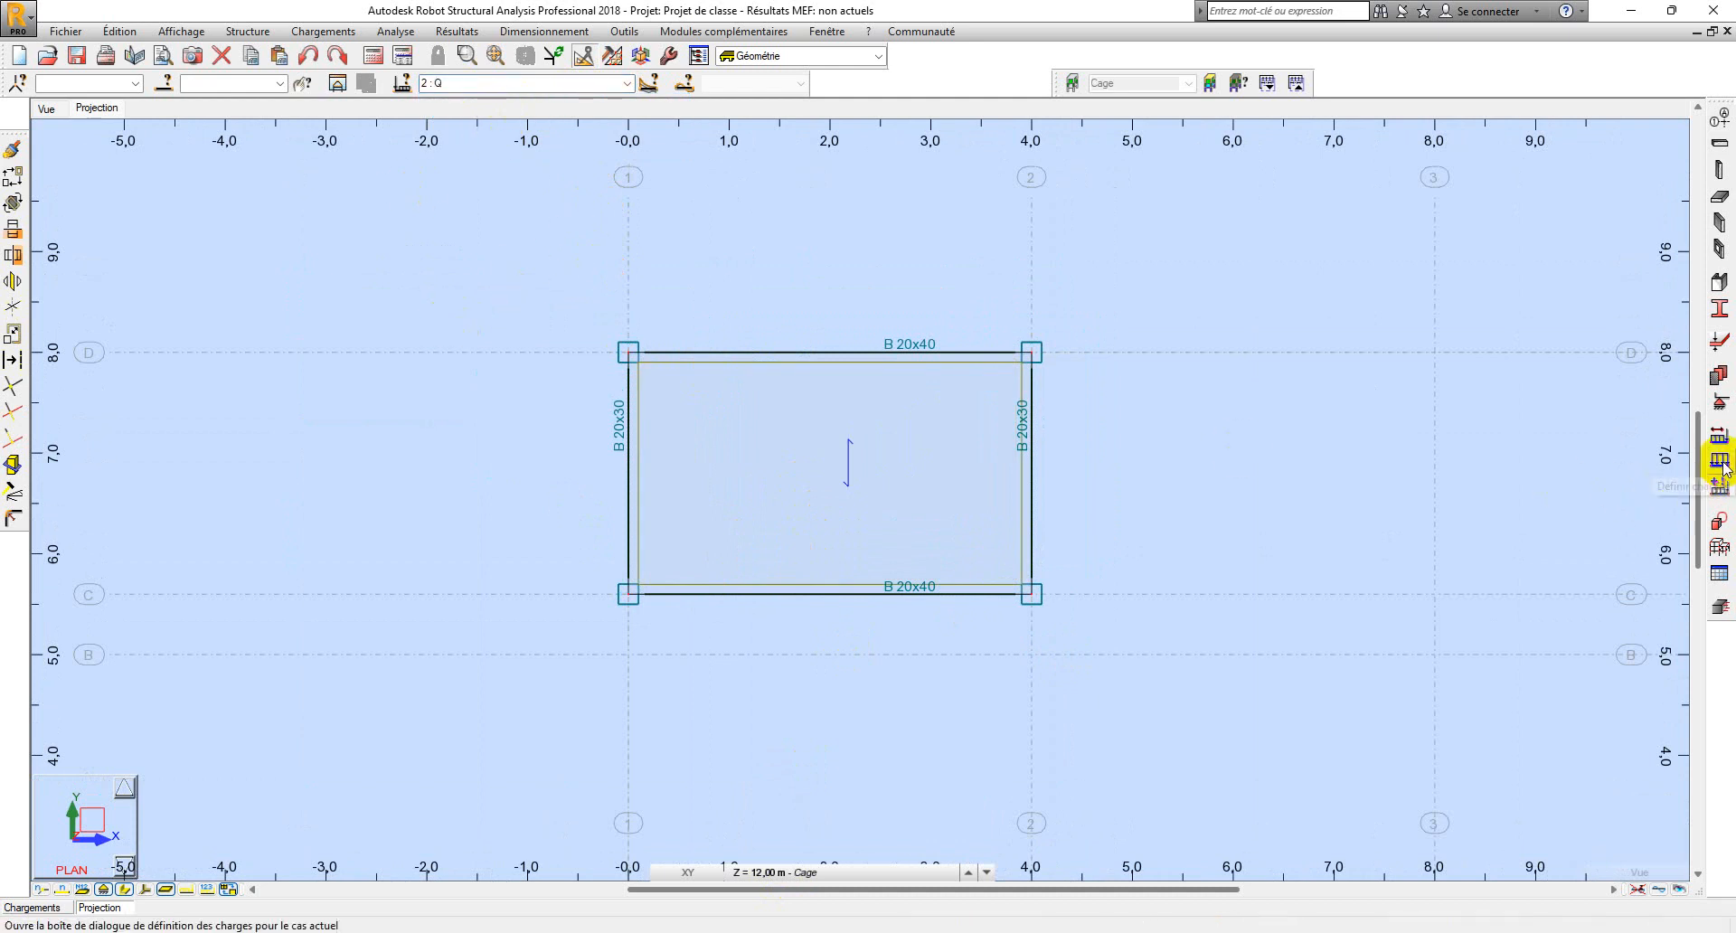
click(1574, 181)
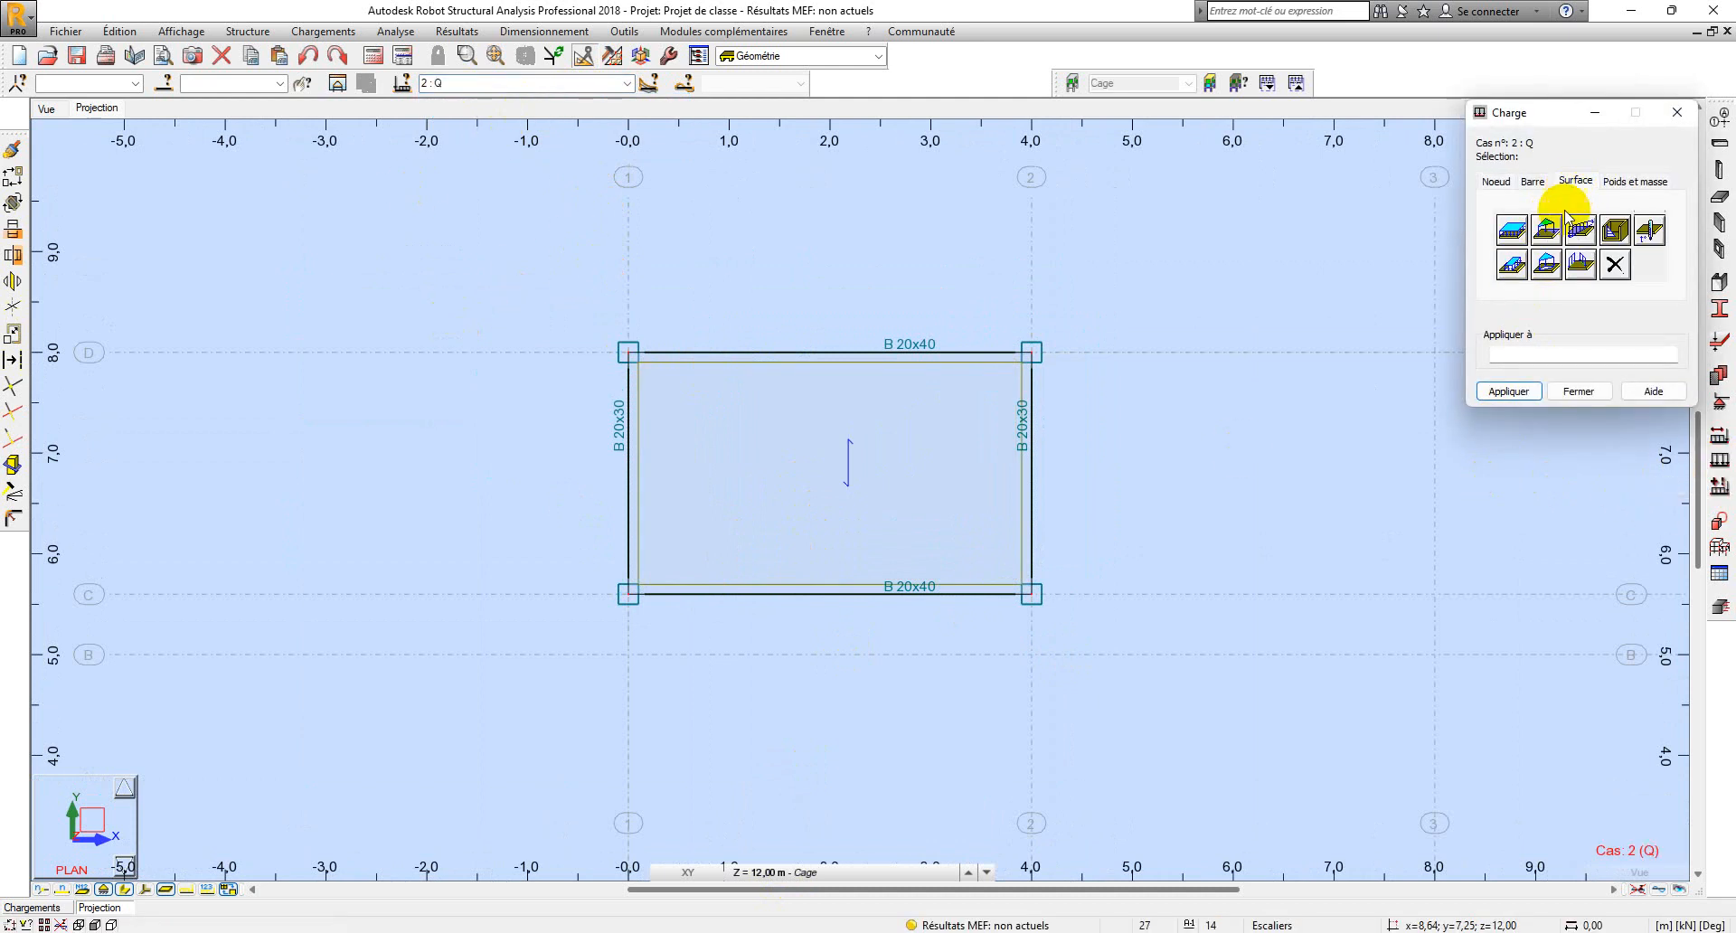
click(1512, 232)
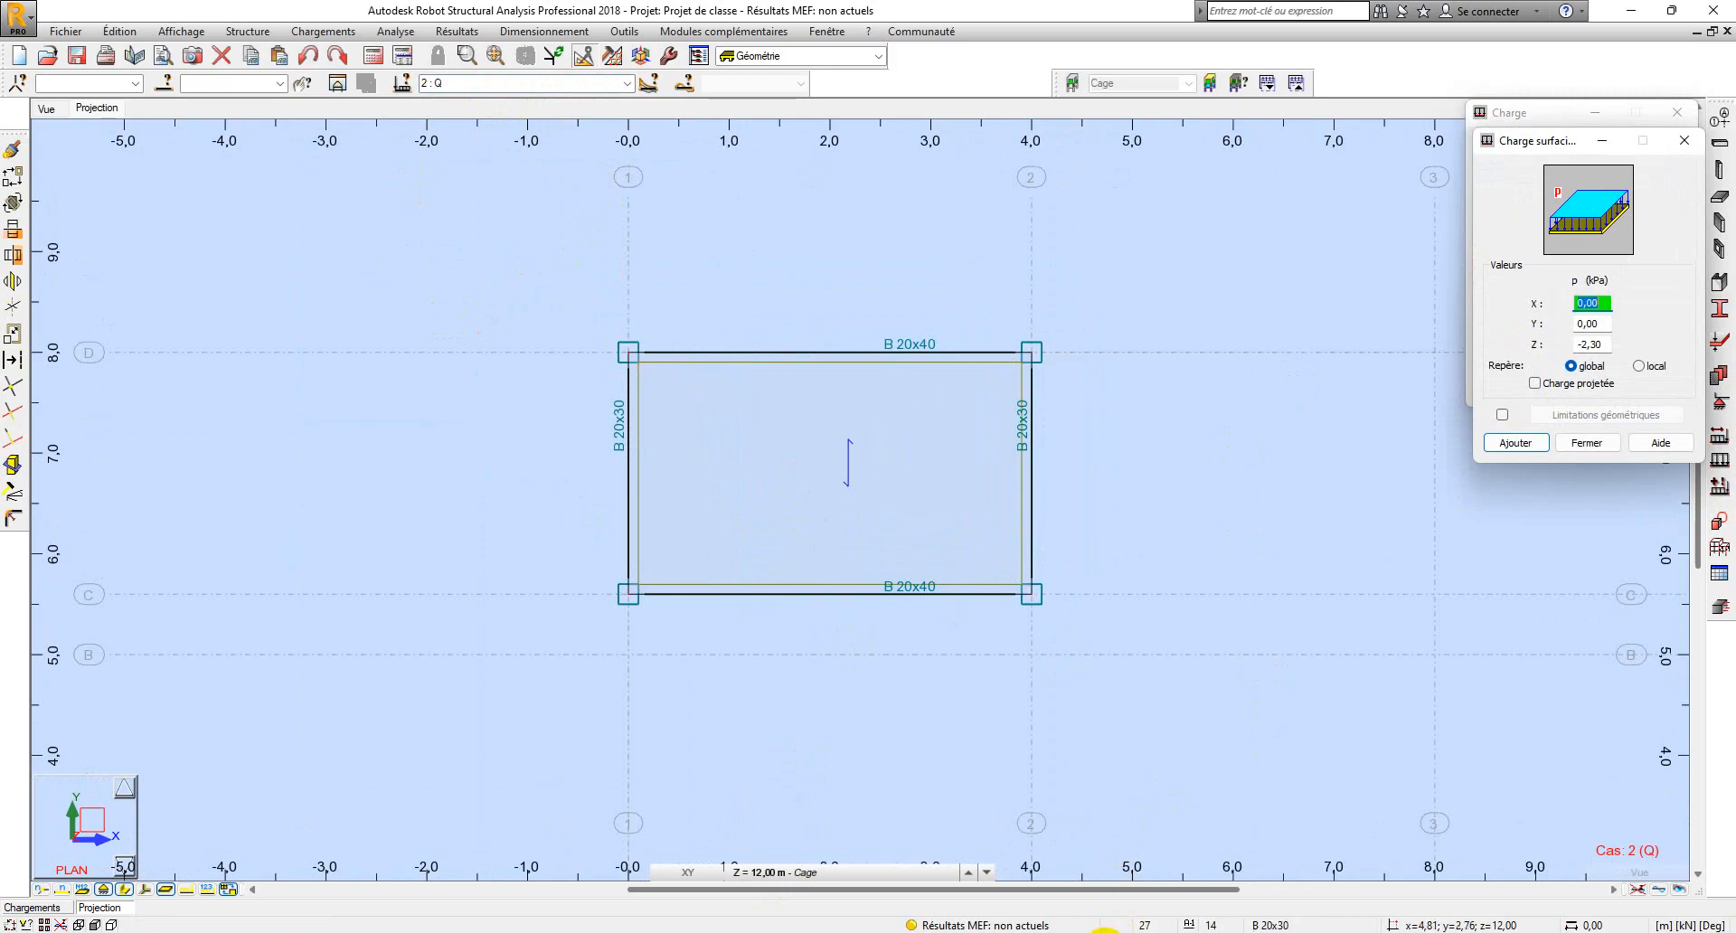
key(alt+Tab)
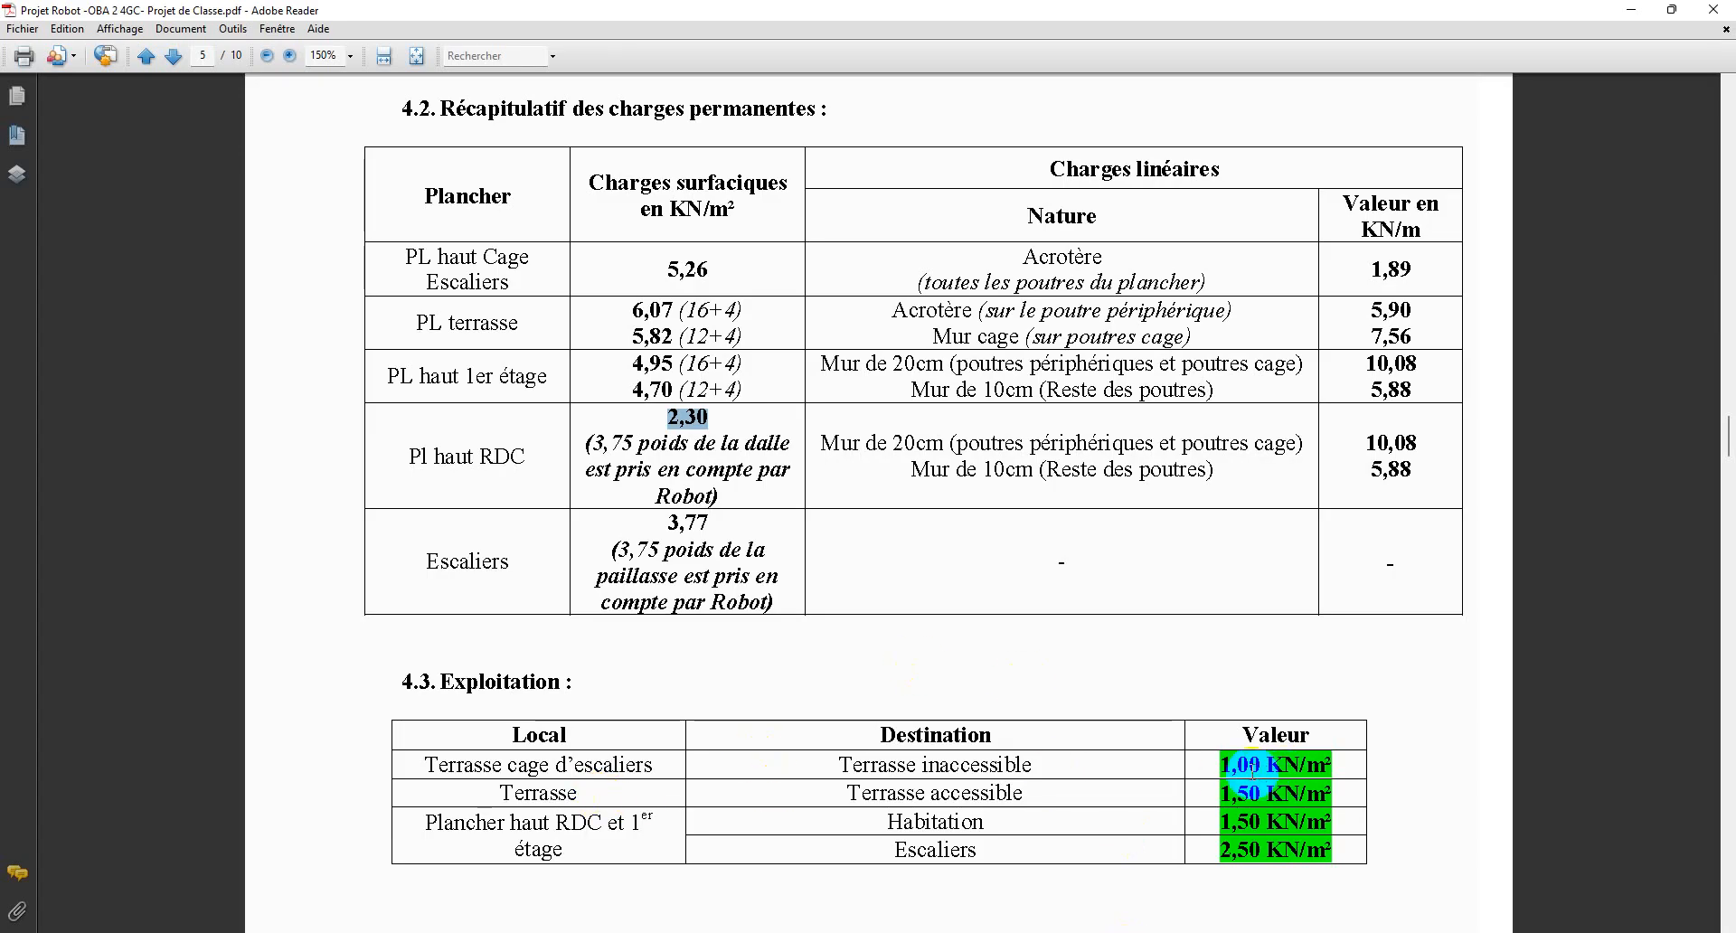
key(alt+Tab)
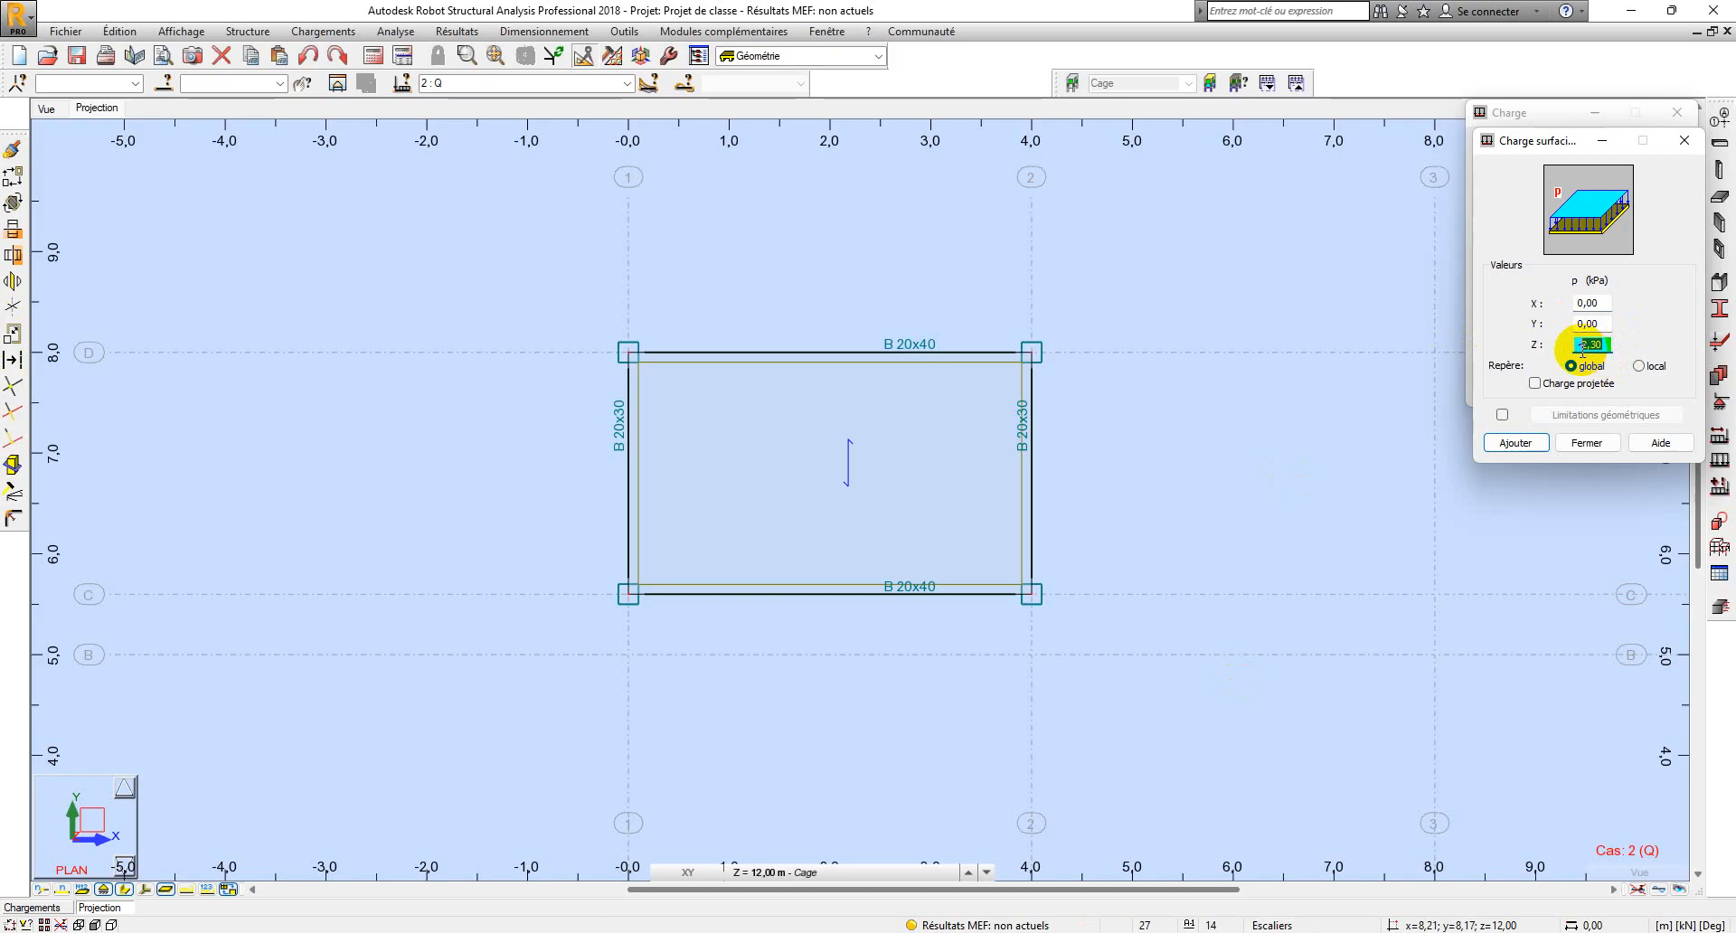
click(1515, 444)
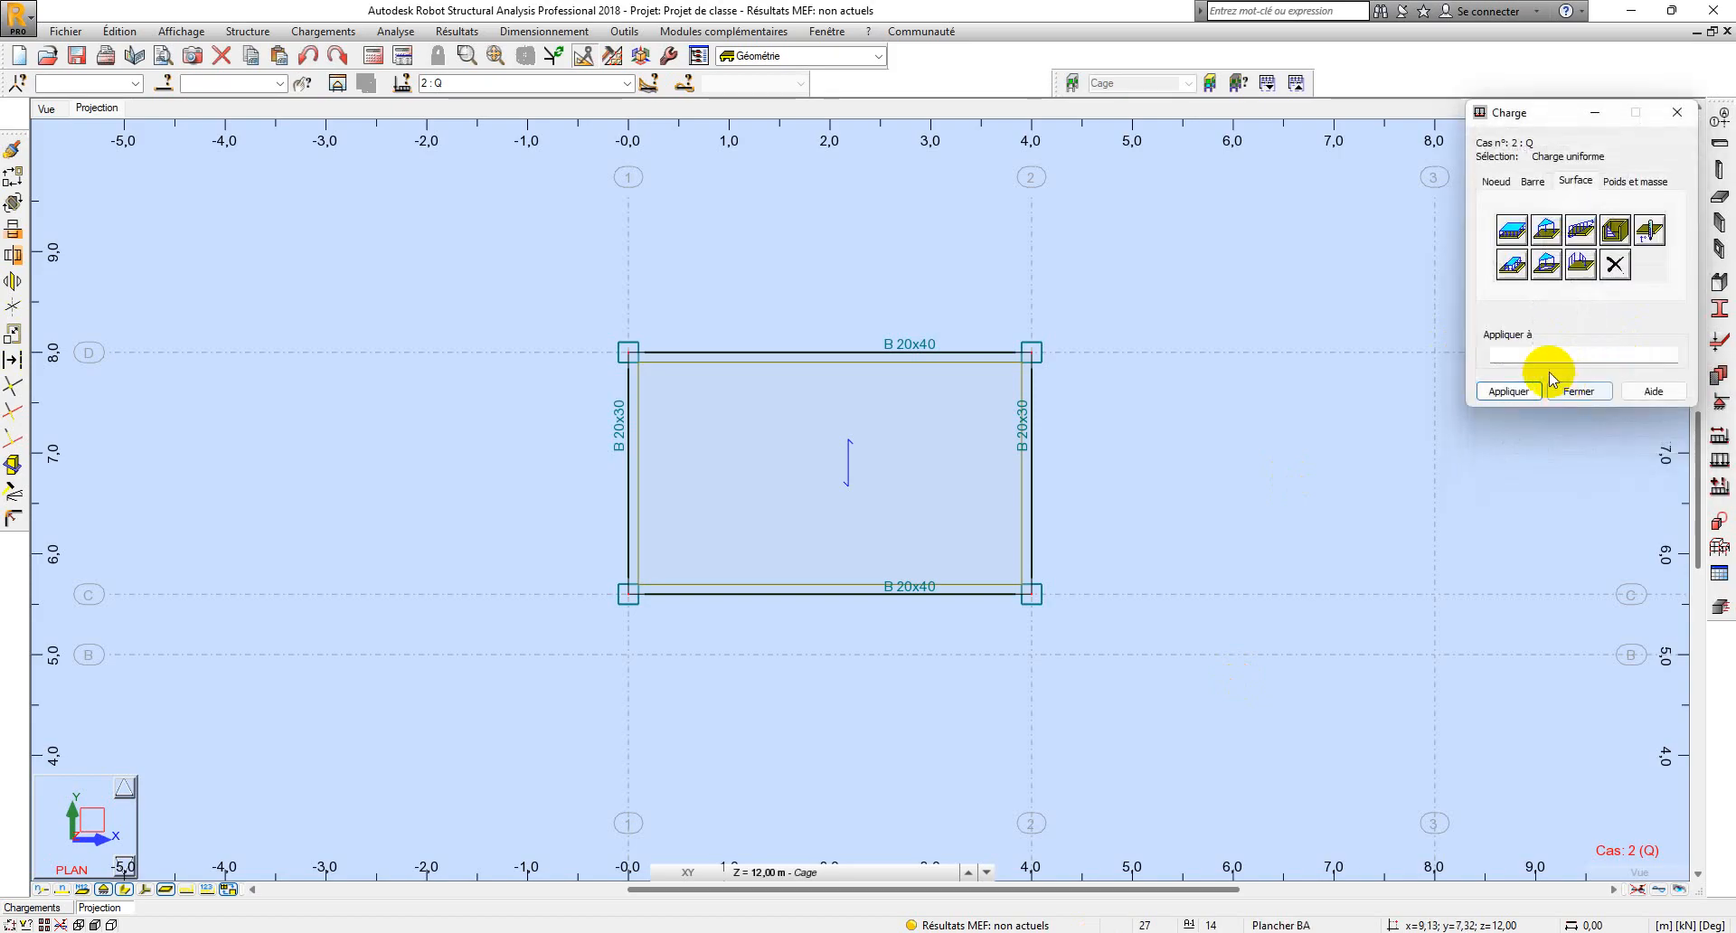
click(863, 441)
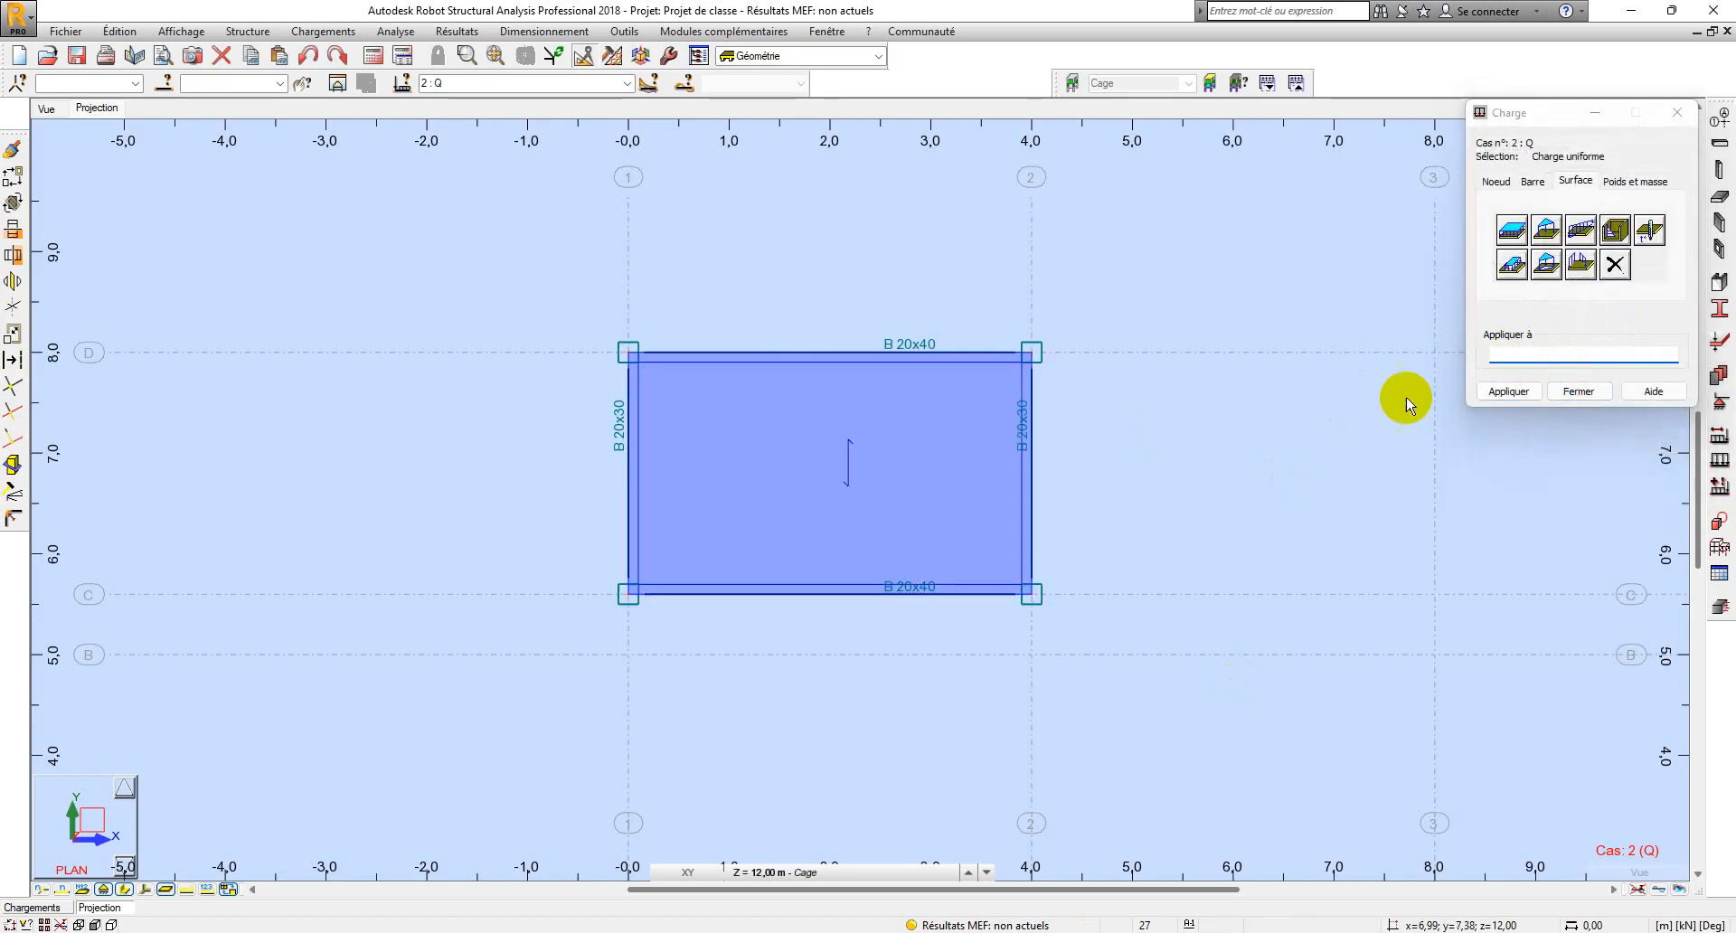
click(1508, 394)
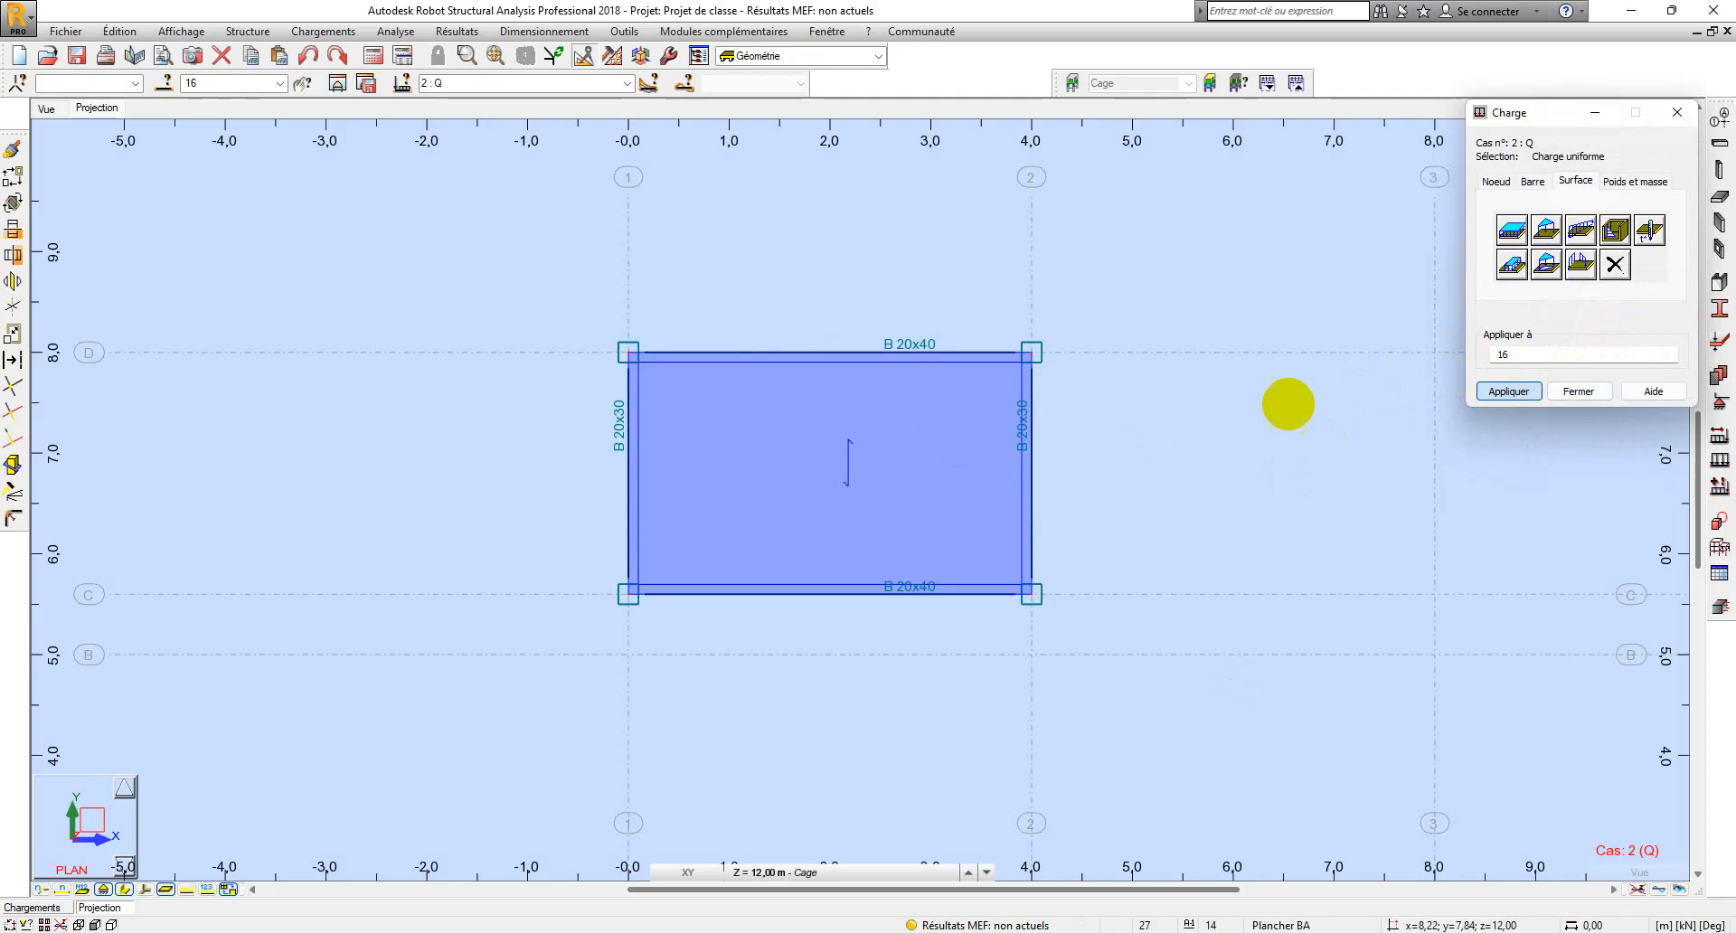
Switch the plan to the 2eme Etage level at 9,60 m and fit its floor slabs in view.
click(742, 872)
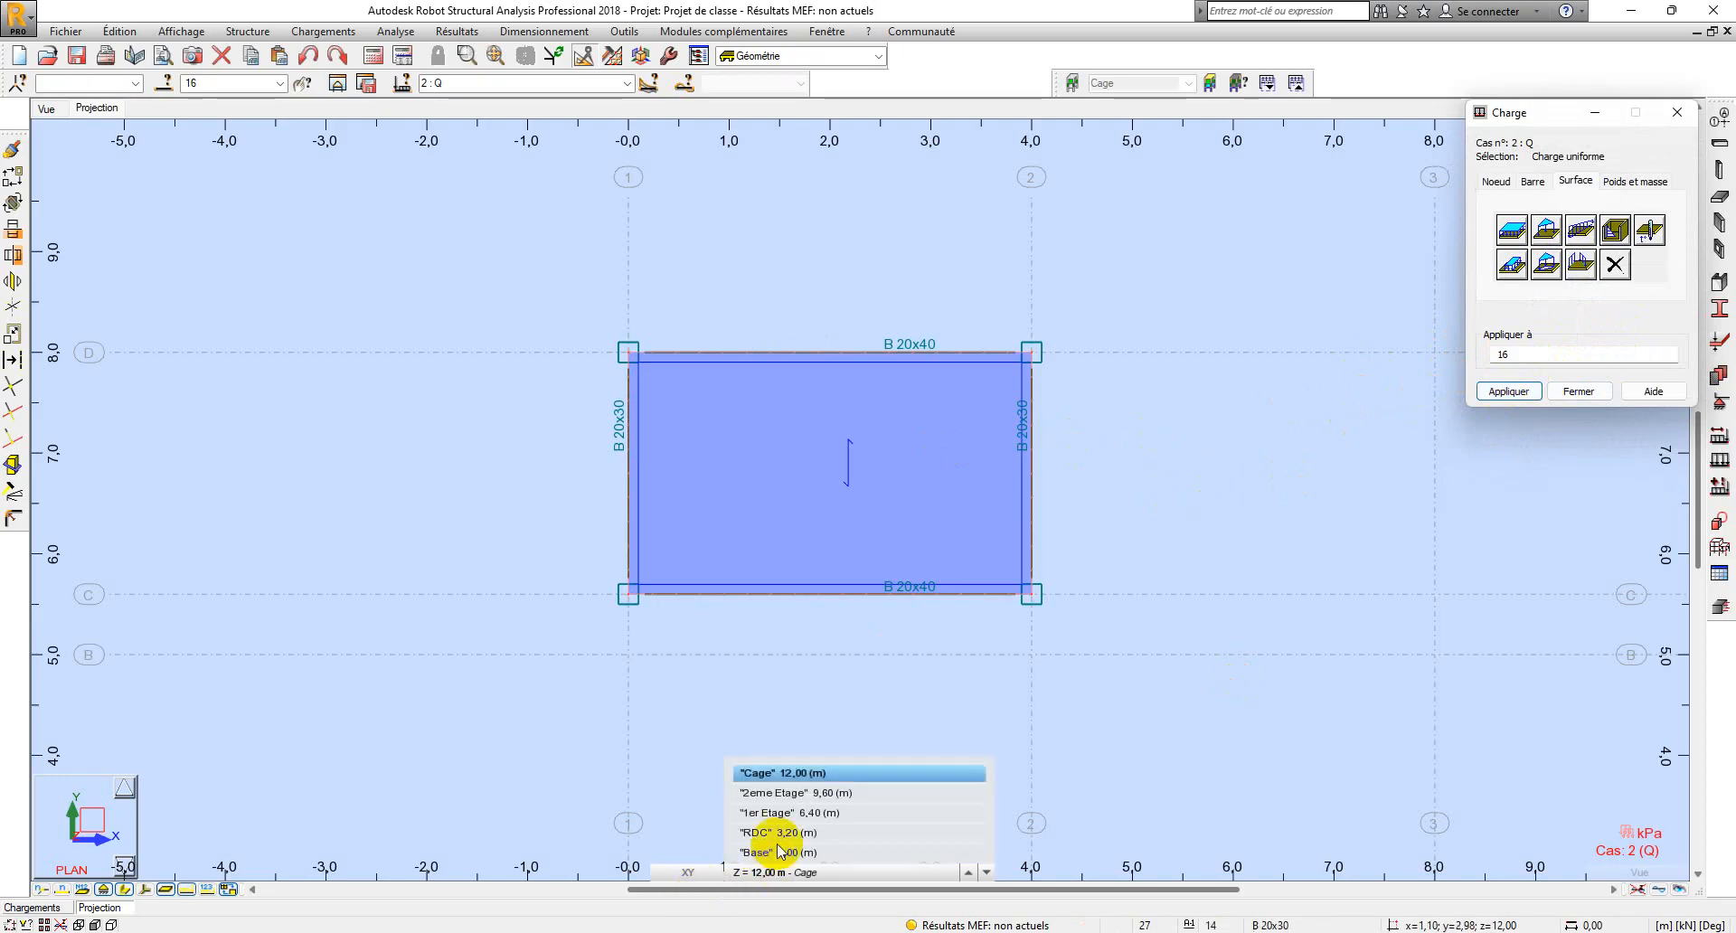
click(813, 793)
scroll(752, 473, down, 3)
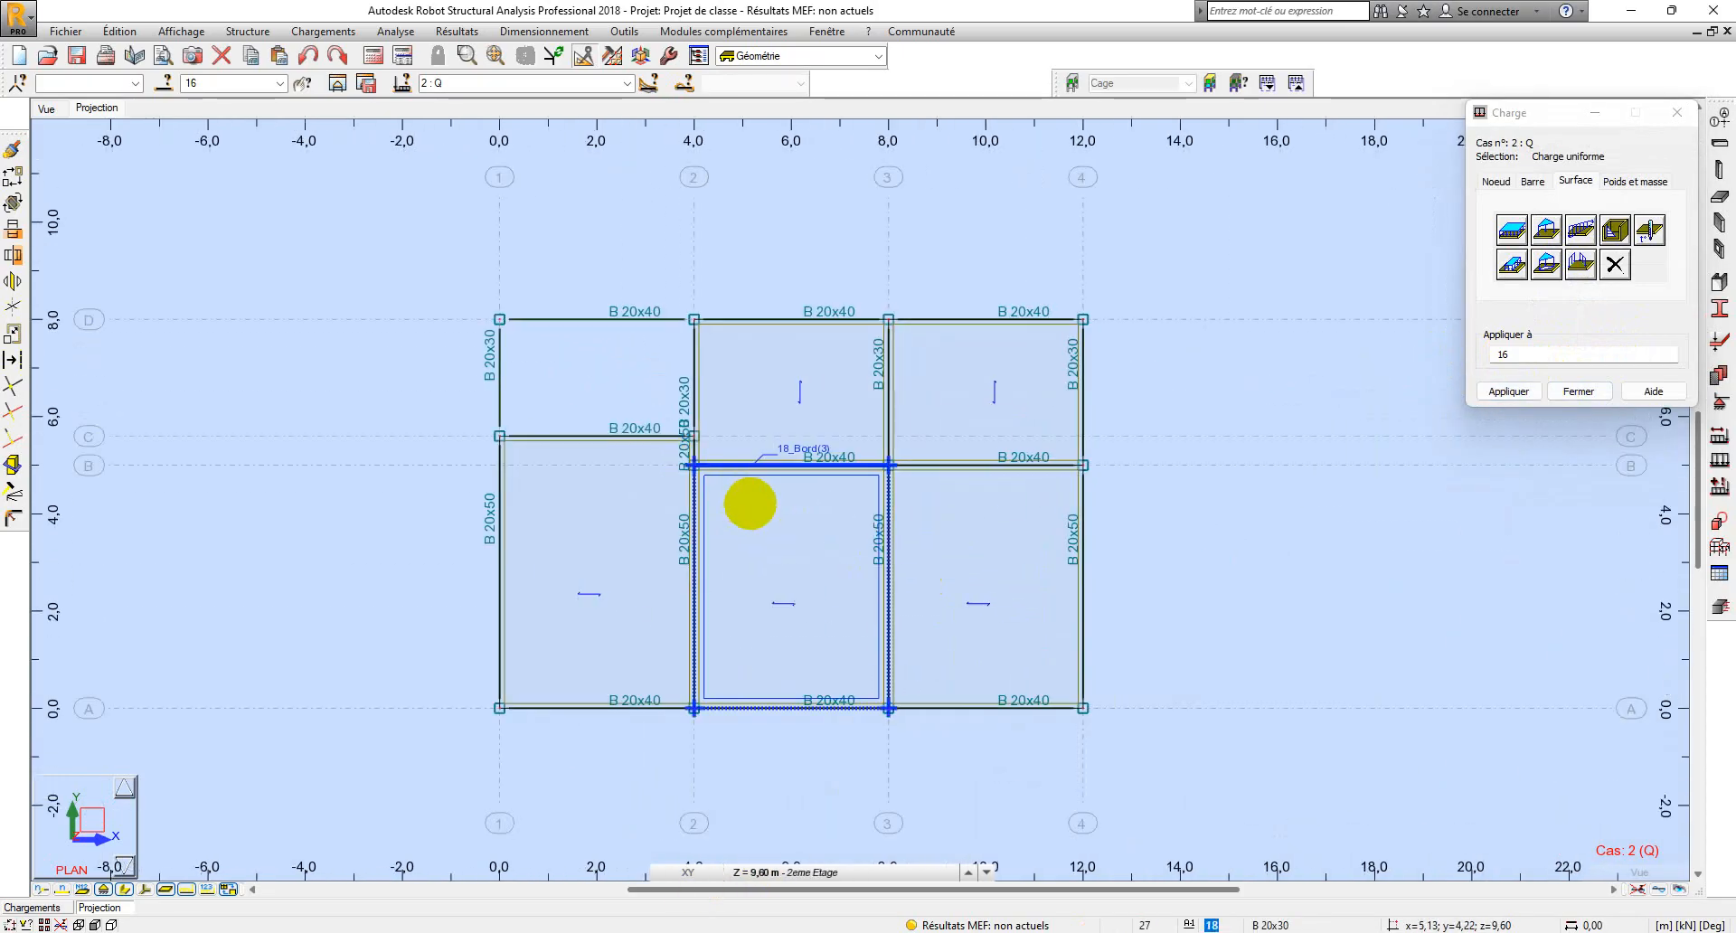
scroll(751, 504, up, 1)
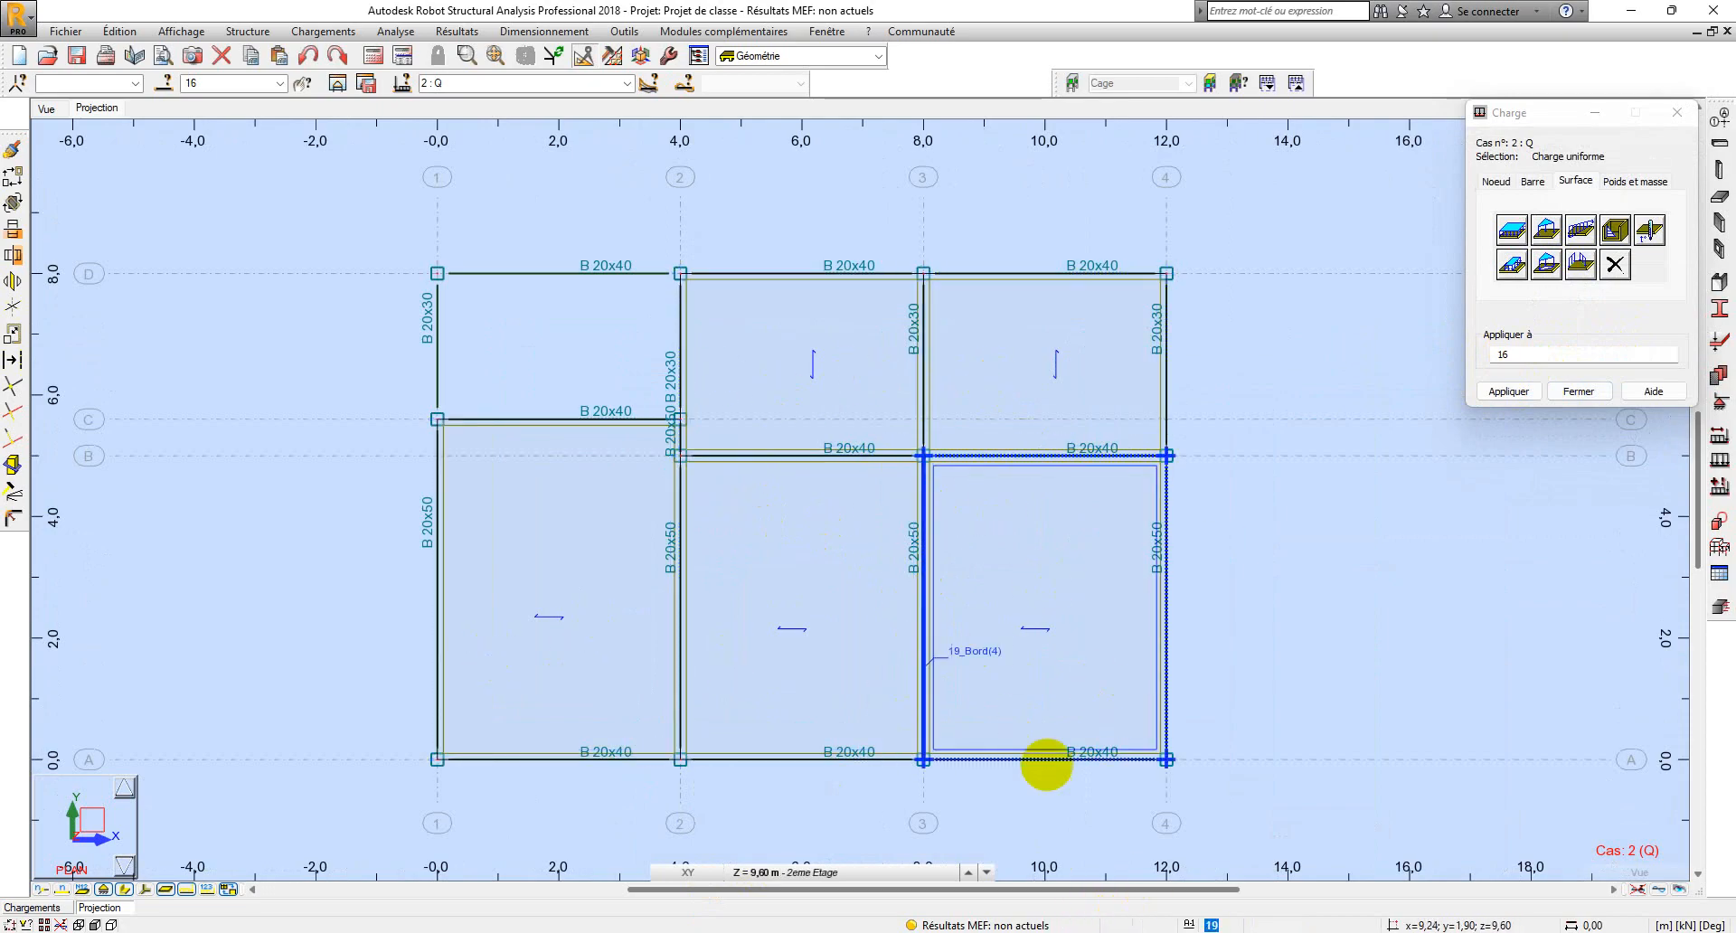
Check the Terrasse live load in the project PDF in Adobe Reader, then define a uniform surface load of Z = -1,5 kPa in Robot.
click(1125, 928)
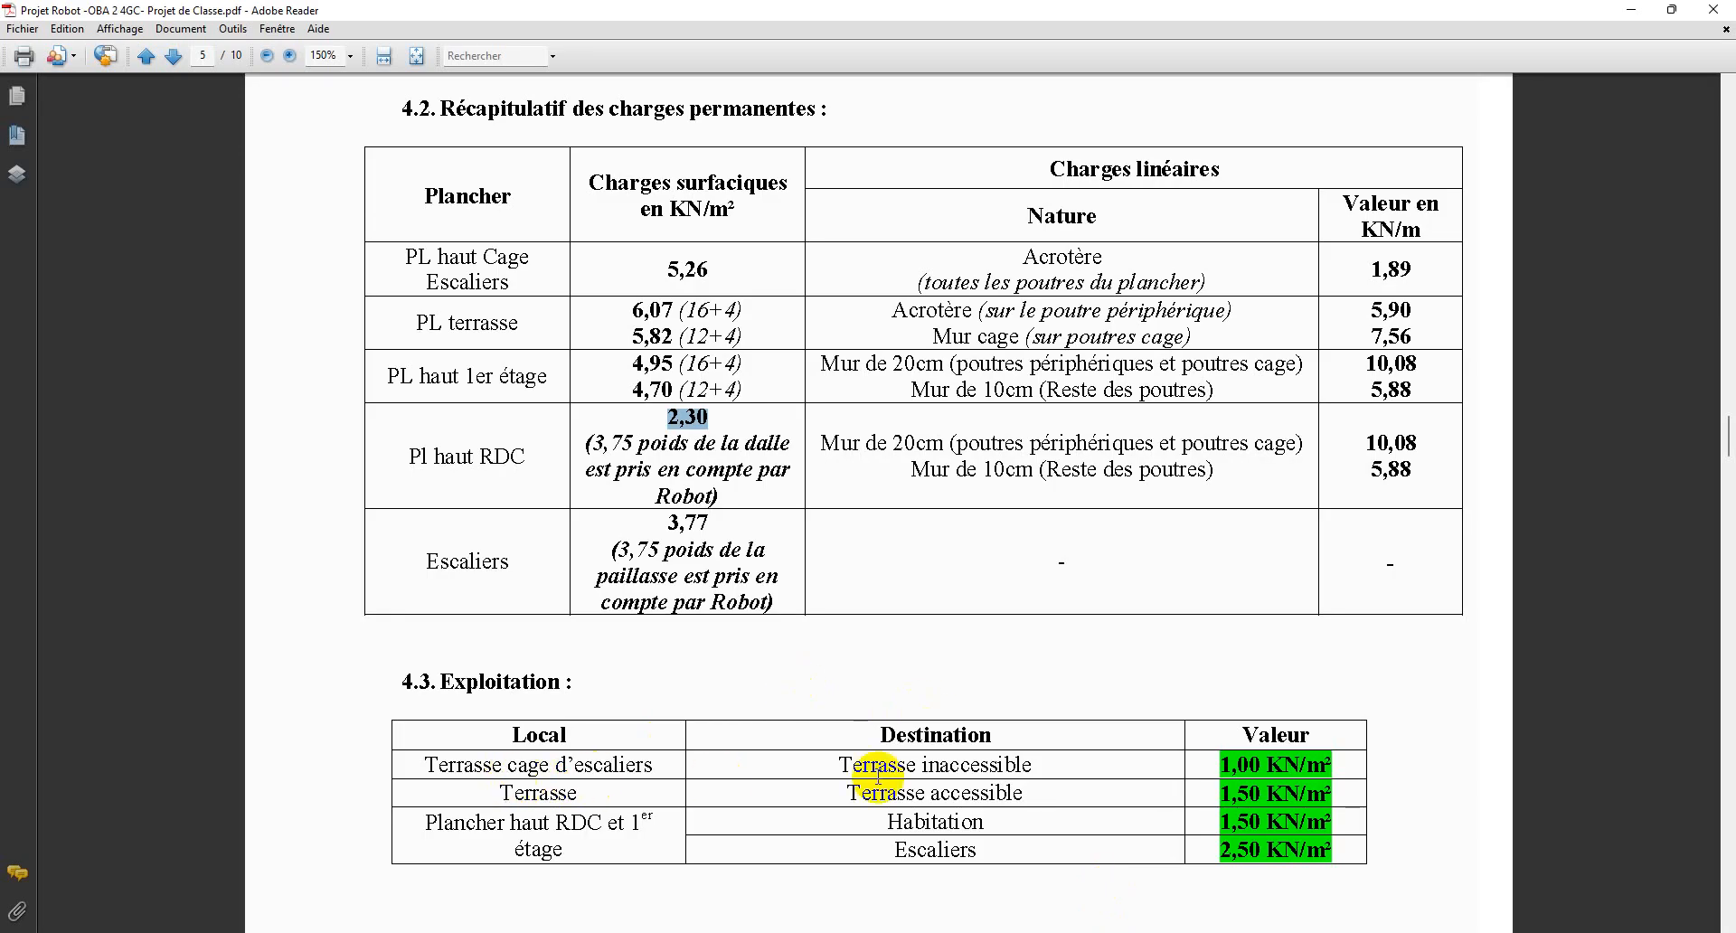
drag(1282, 784, 1303, 808)
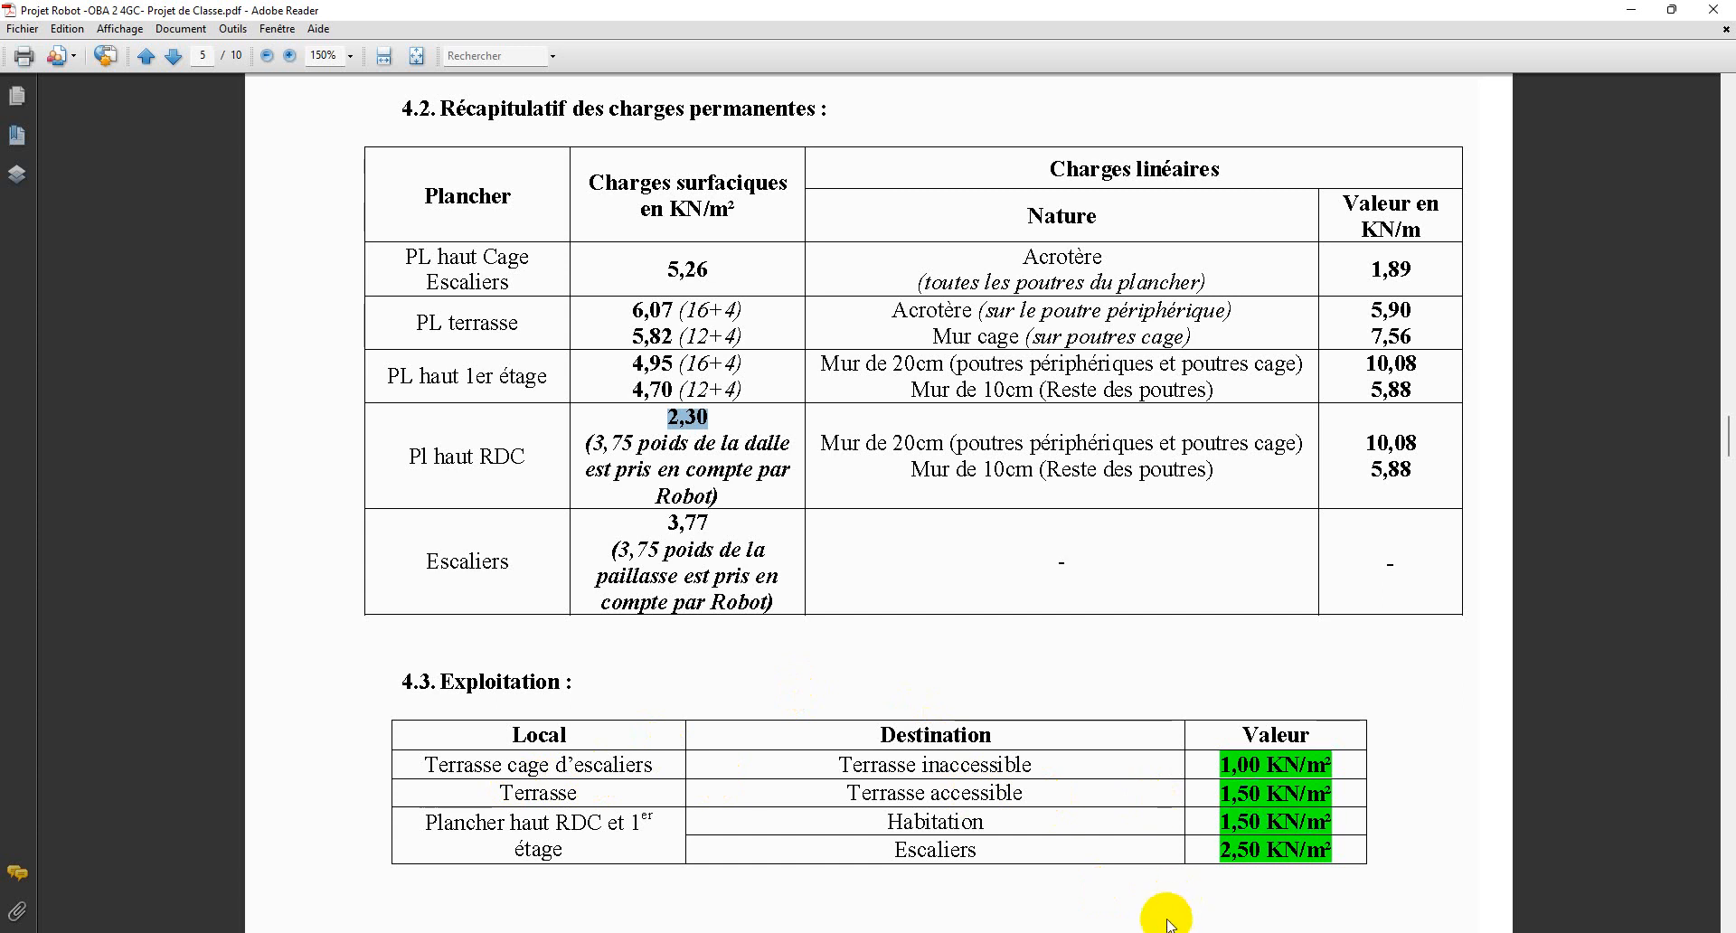
key(alt+Tab)
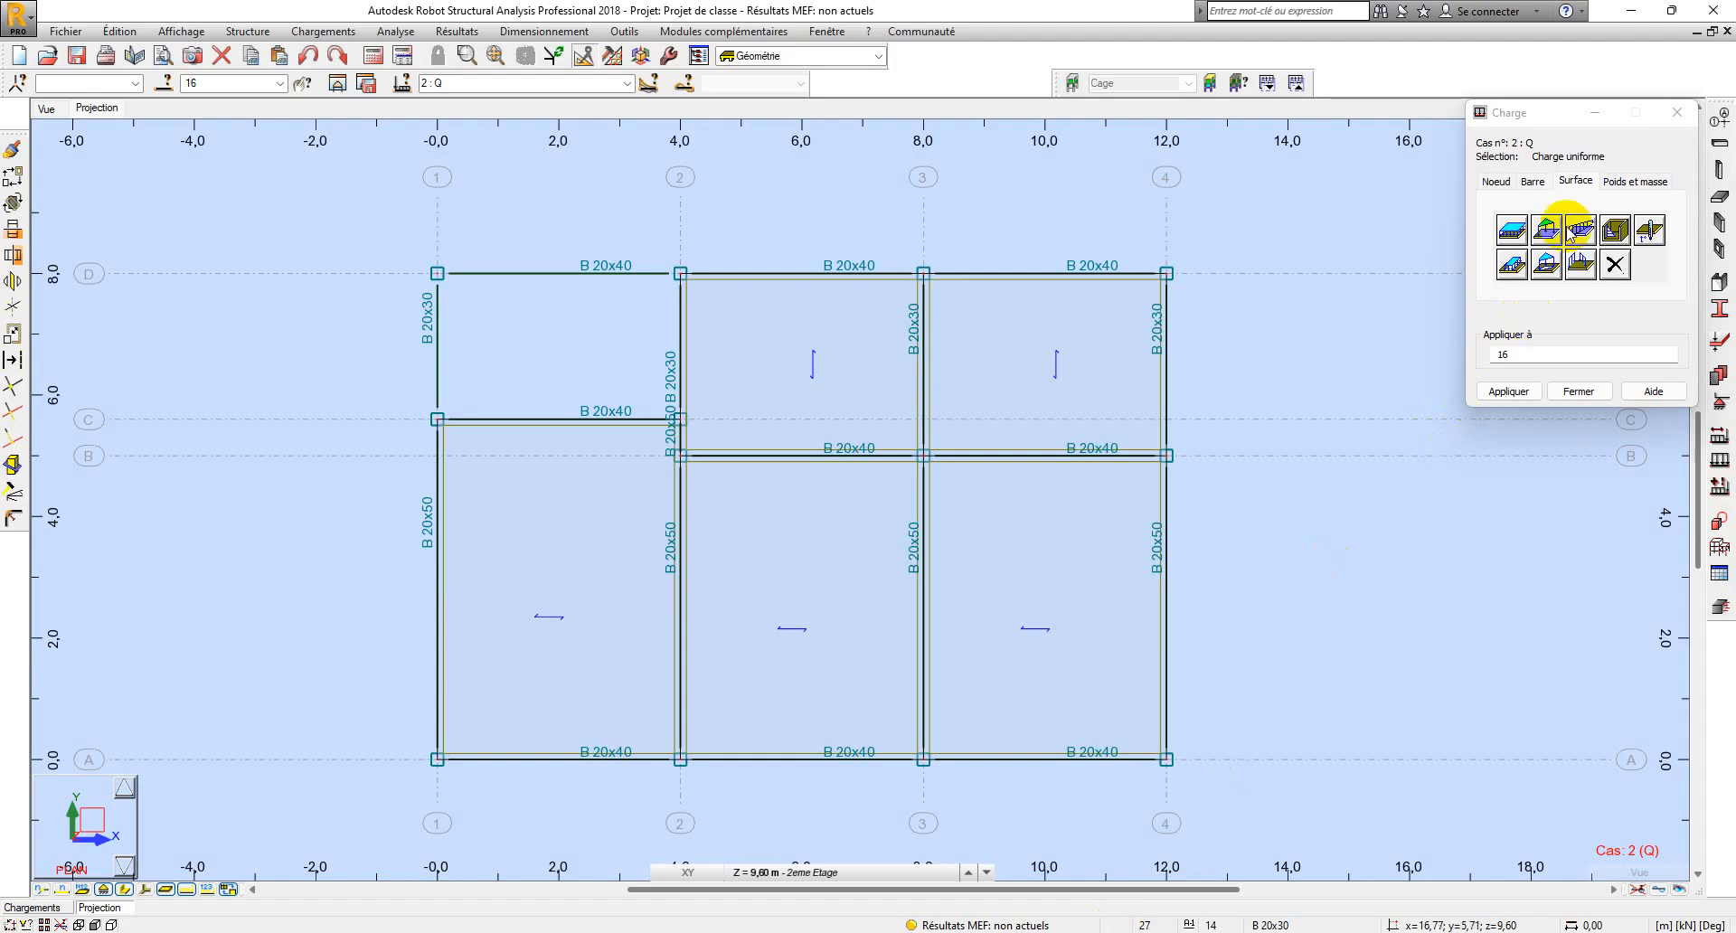
click(1512, 232)
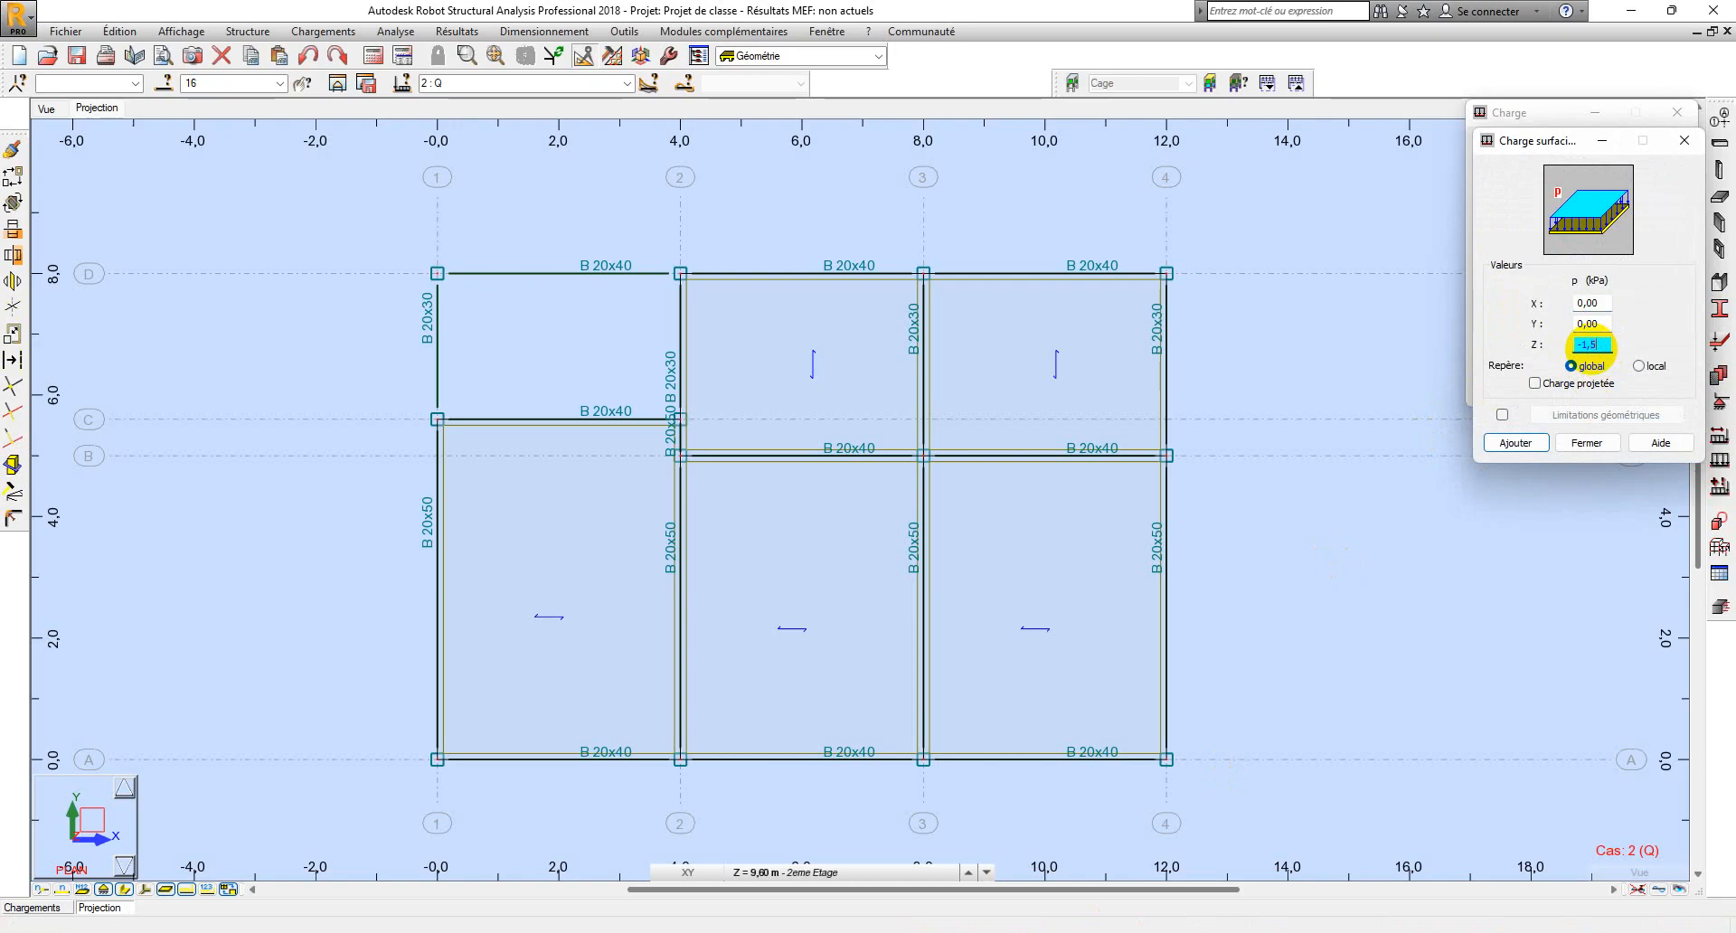
click(1515, 442)
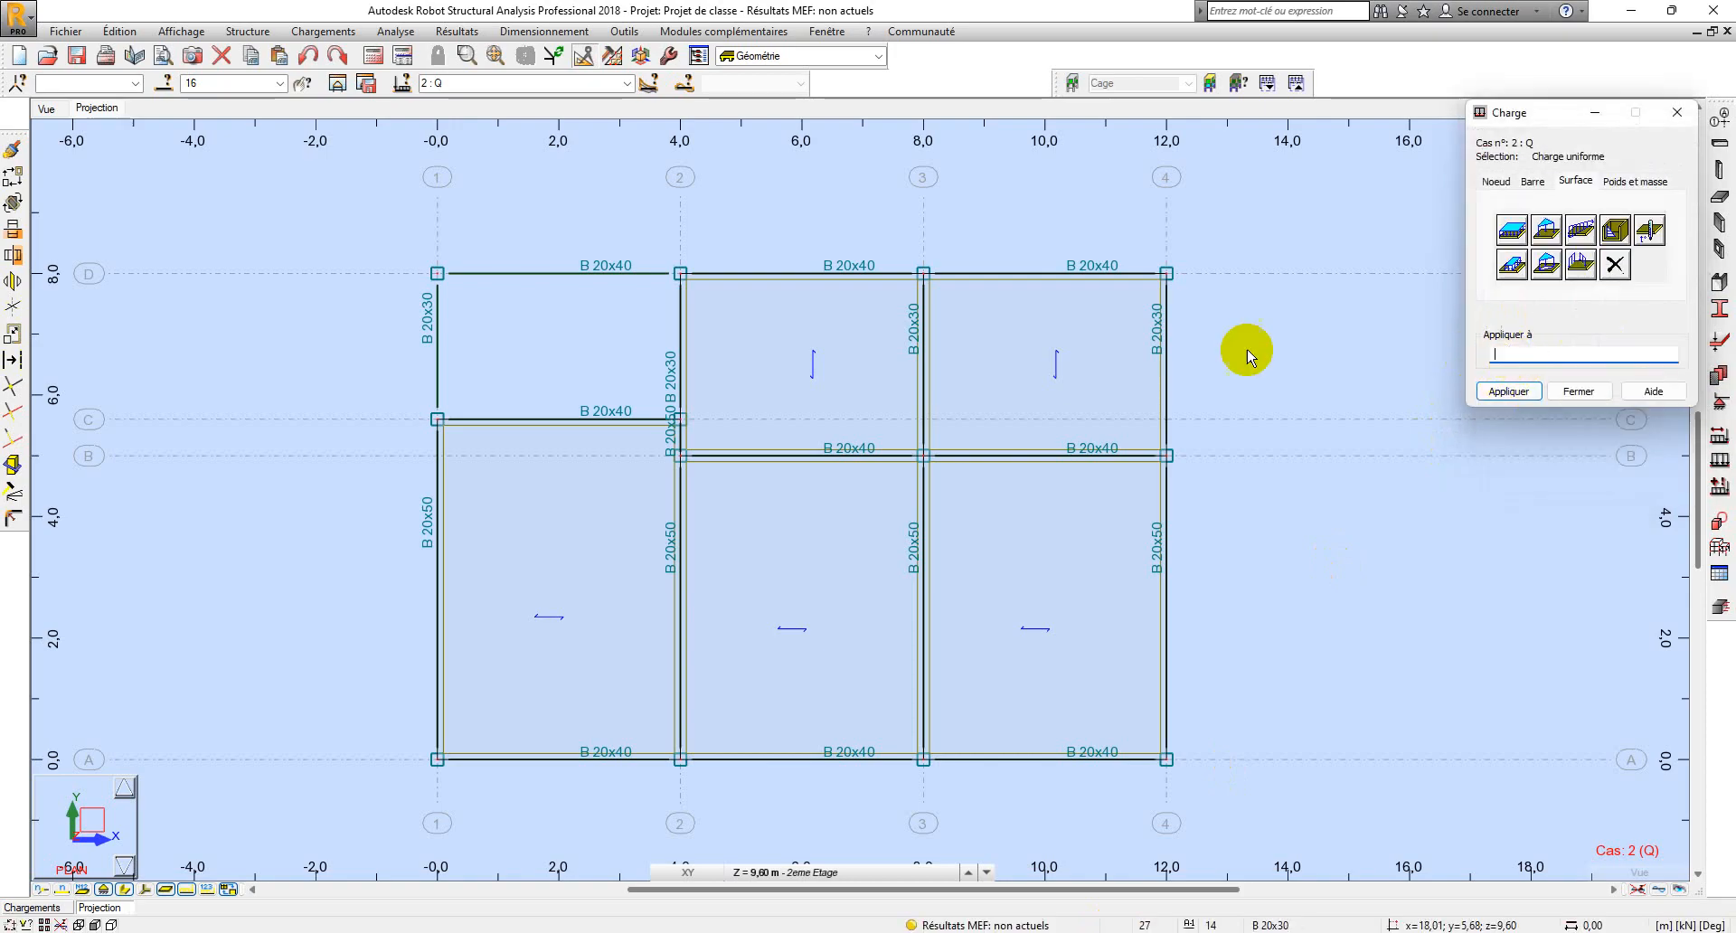
Select the five 2eme Etage slabs, panels 17 to 21, and apply the live surface load to them.
click(1054, 354)
click(849, 359)
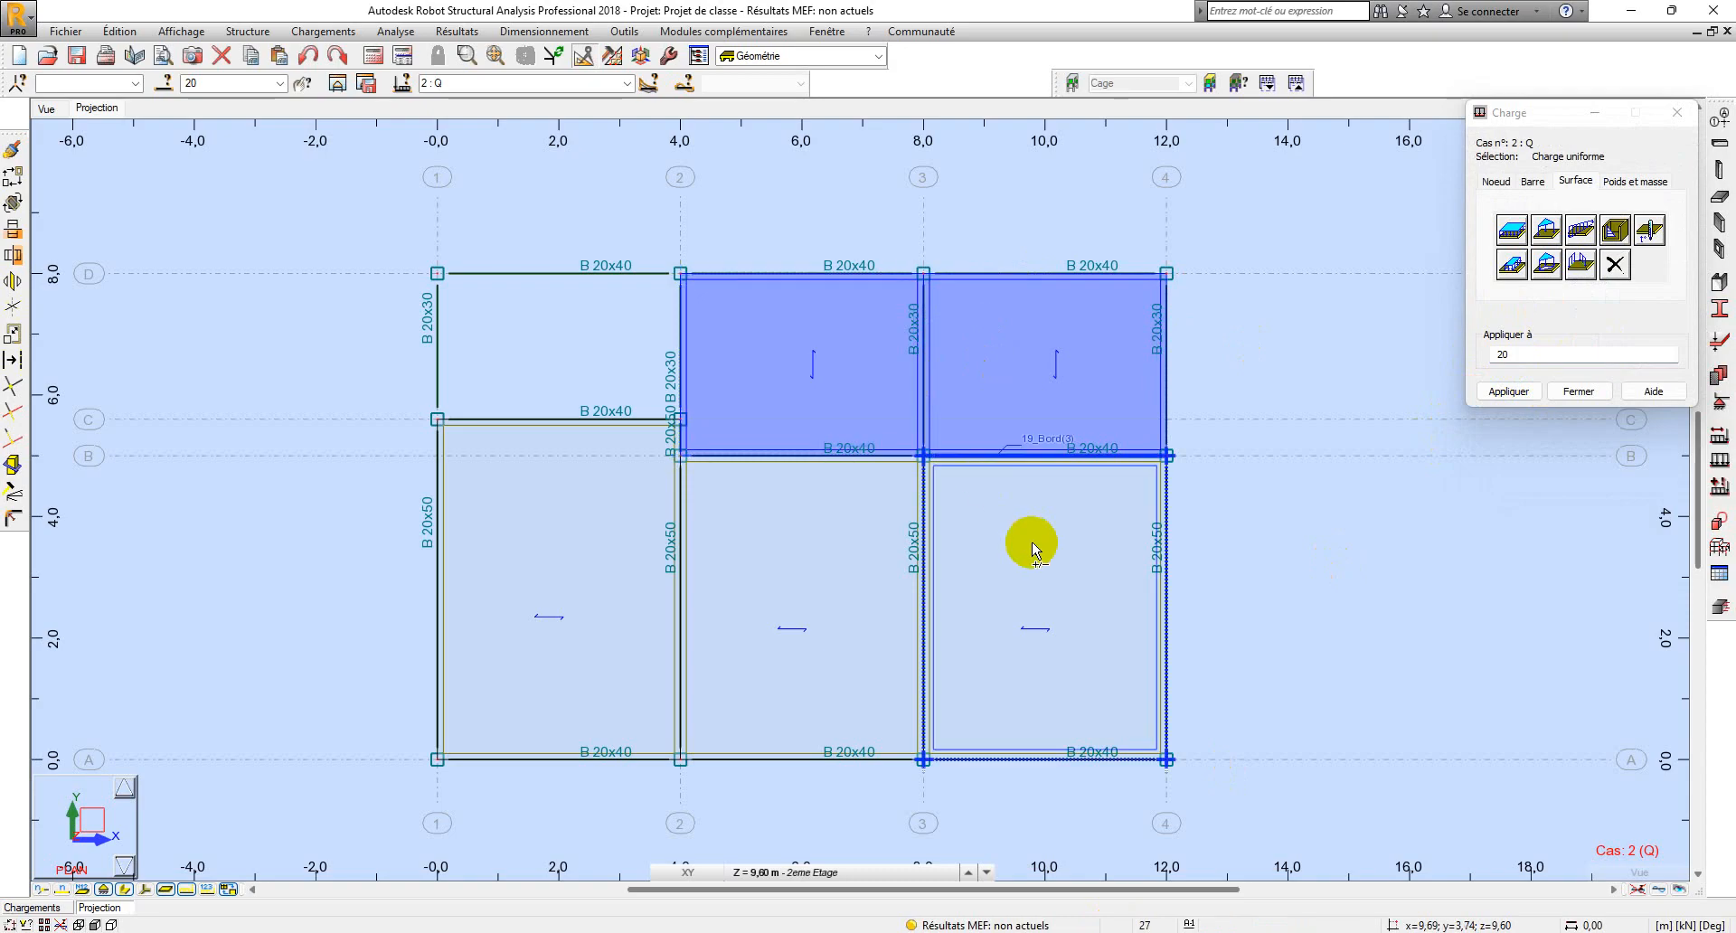
click(1034, 547)
click(788, 552)
click(579, 528)
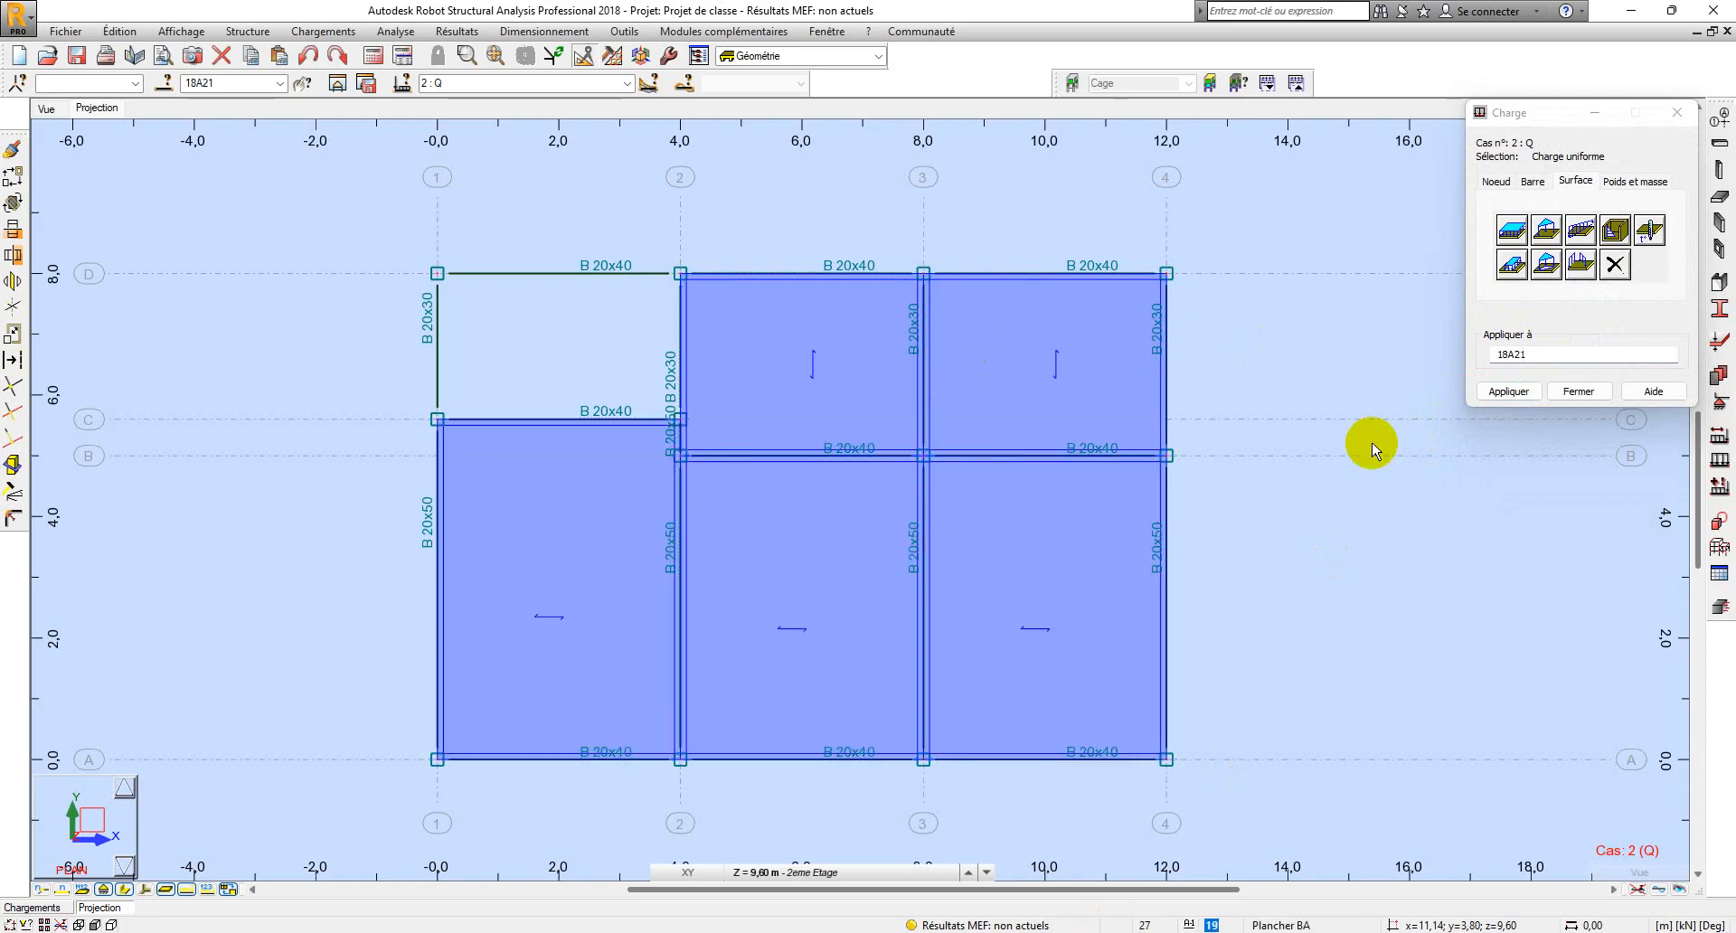
click(1521, 393)
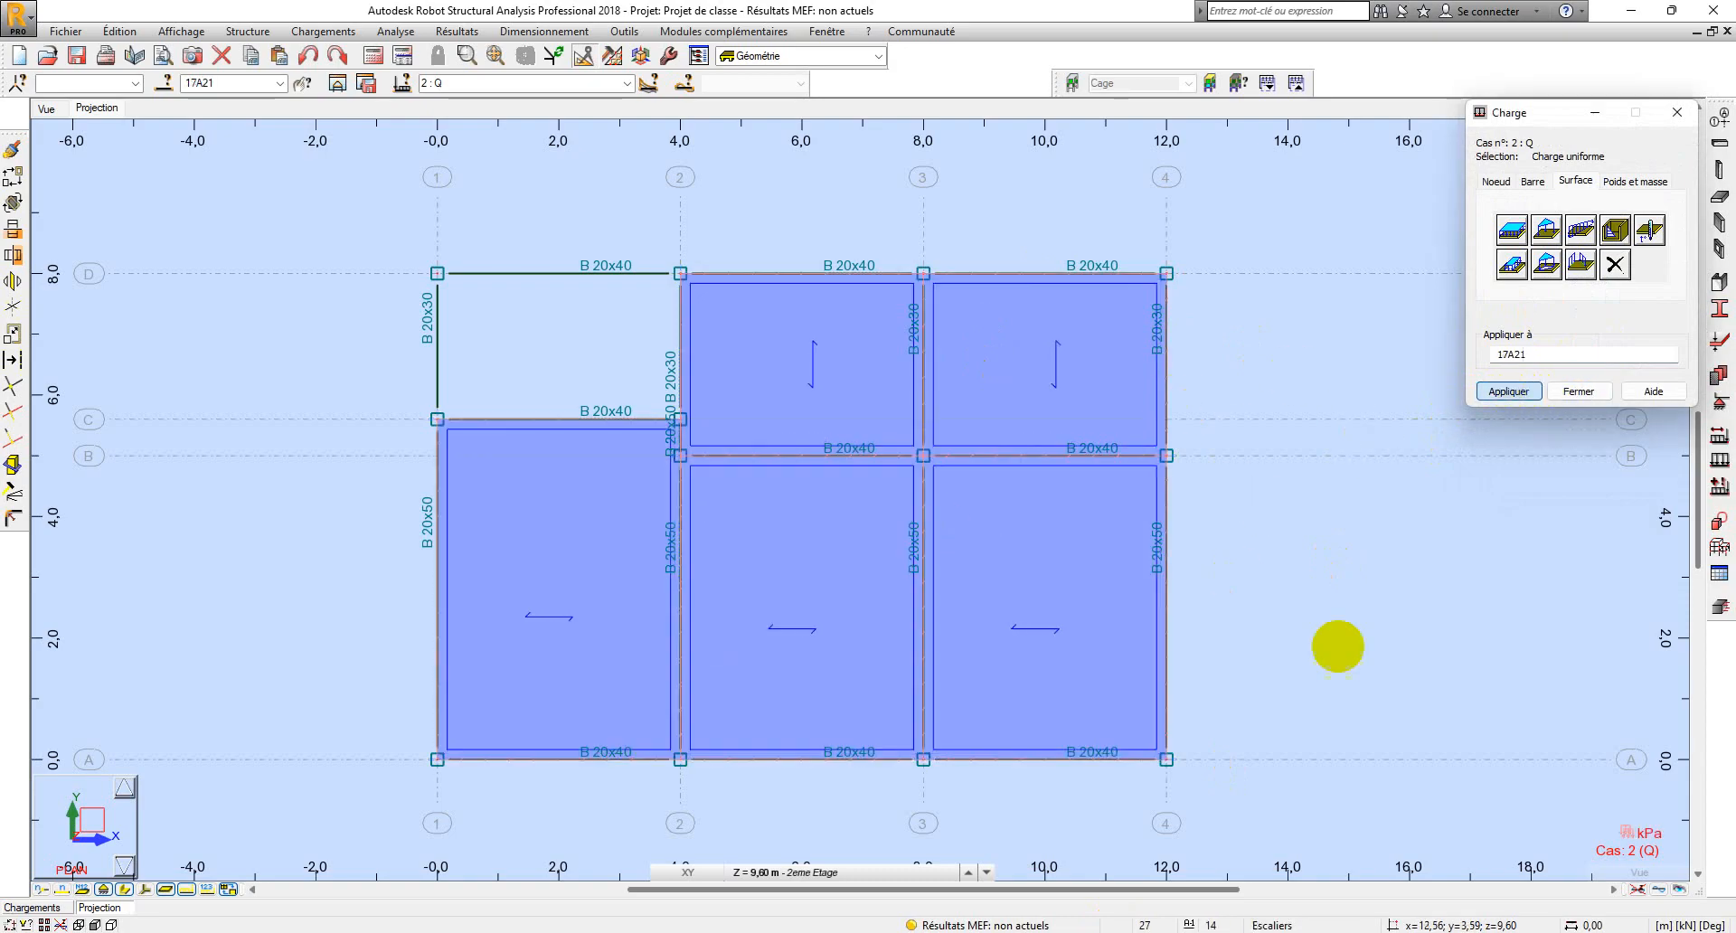
Clear the load's panel list and switch the plan to the 1er Etage level at 6,40 m.
click(782, 878)
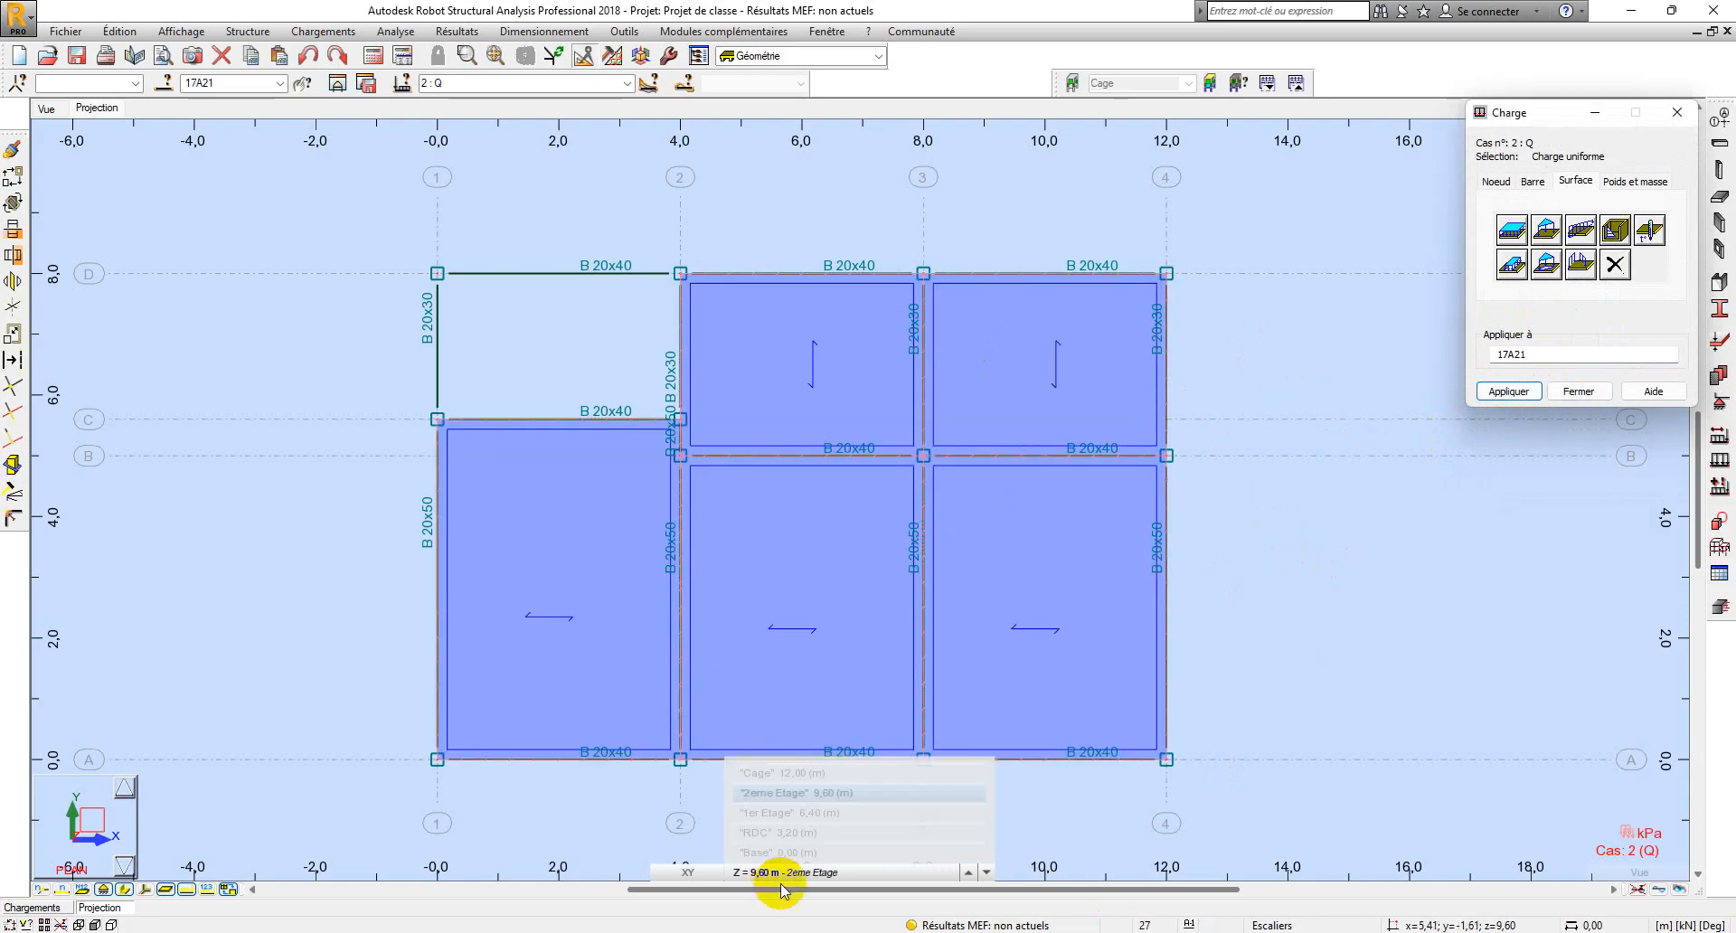
click(793, 813)
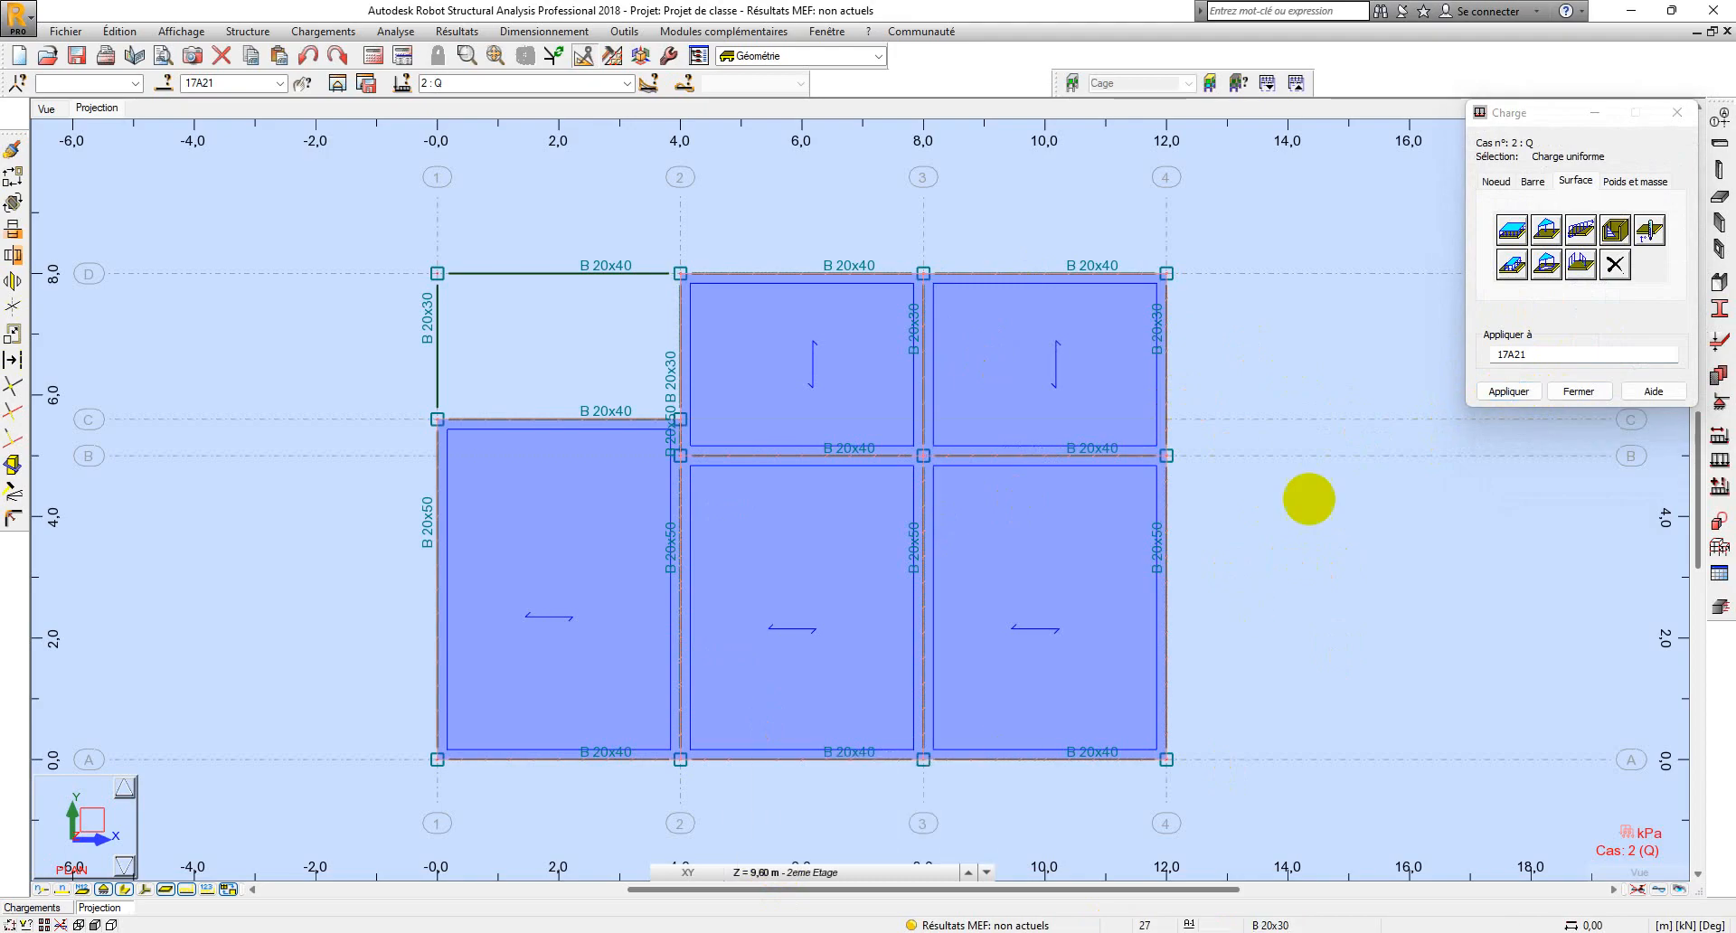
double_click(1538, 357)
key(Delete)
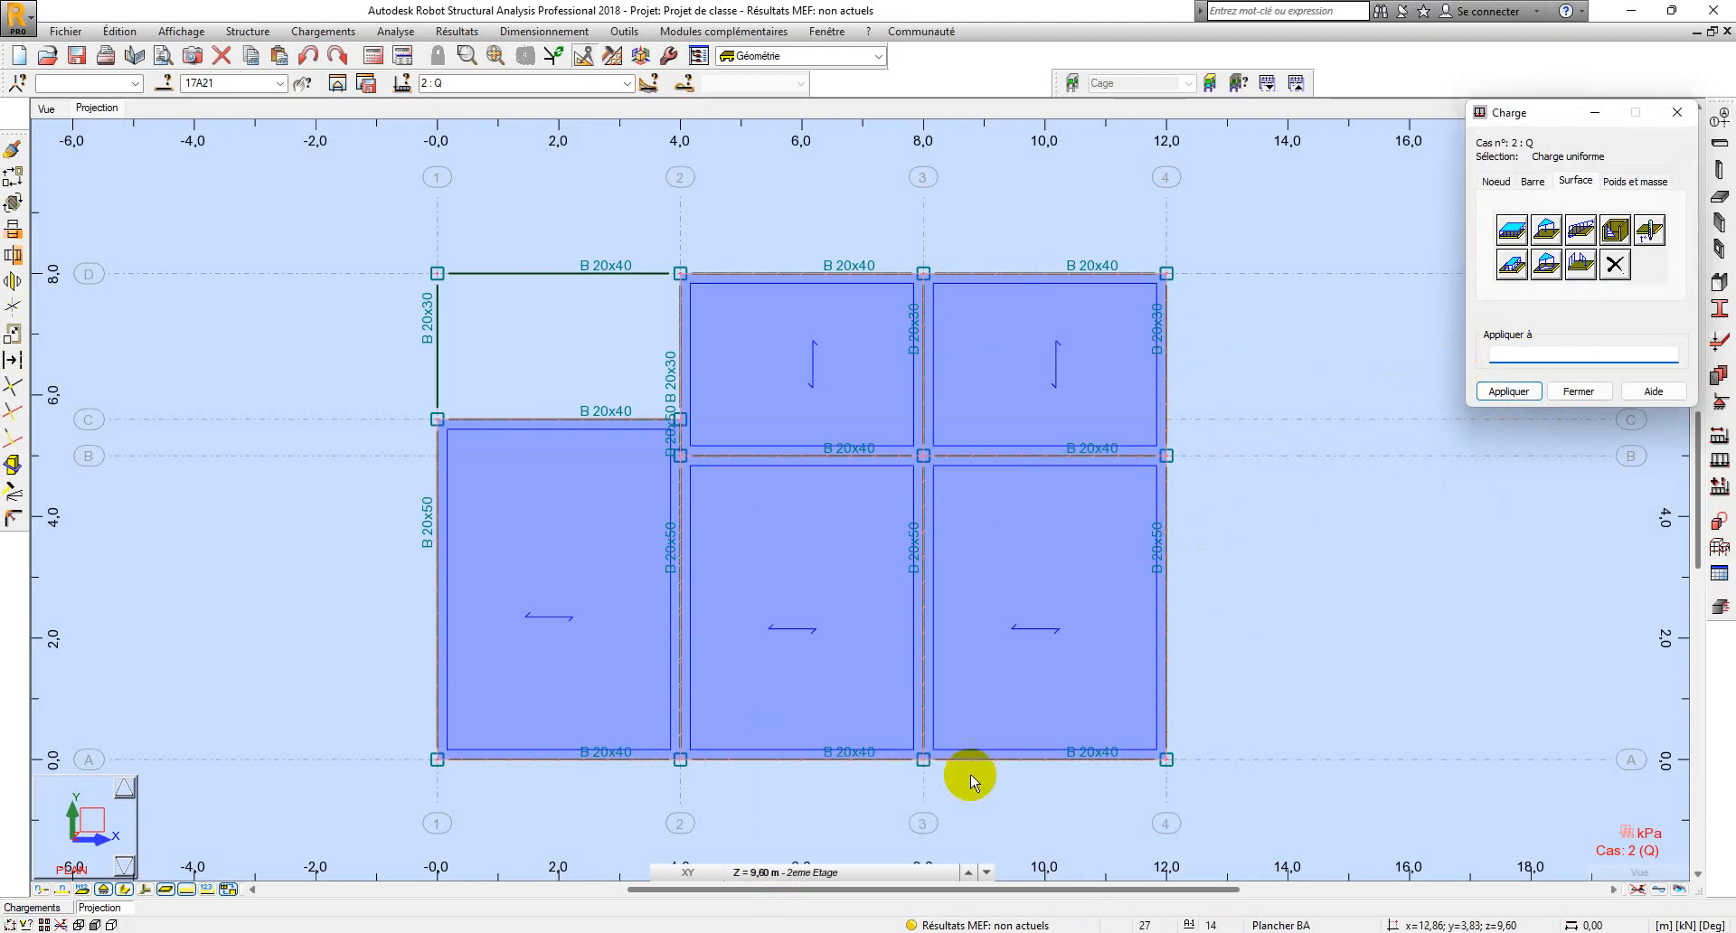
click(796, 873)
click(789, 816)
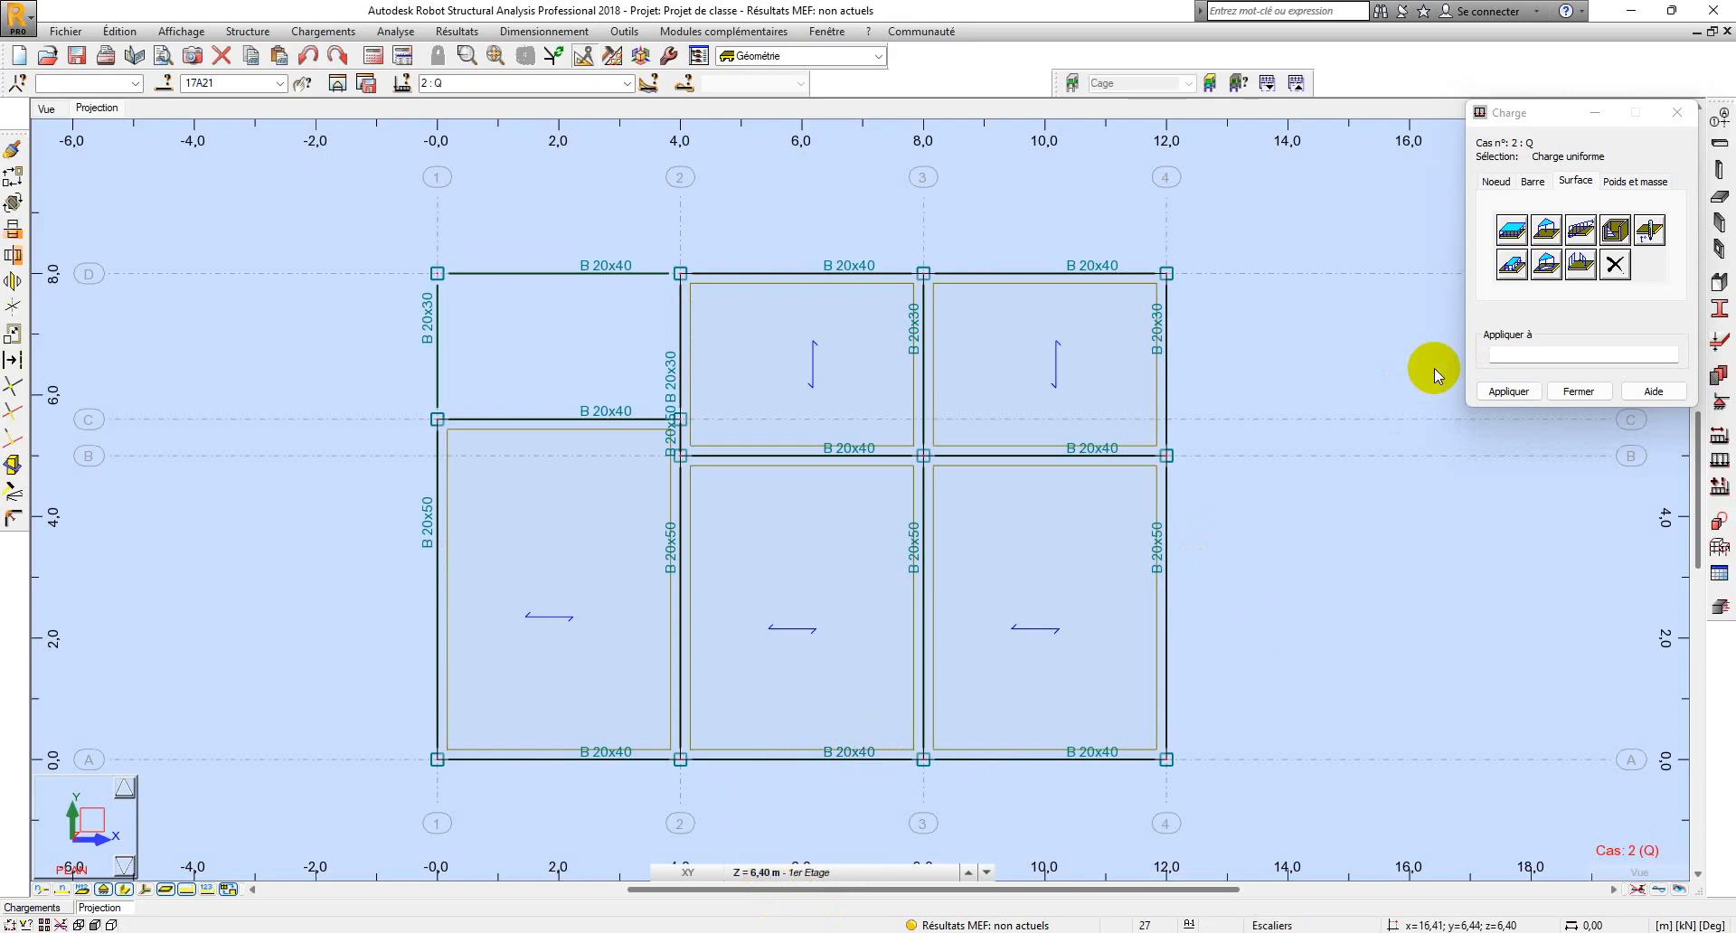
Define a uniform surface load of Z = -1,50 kPa for the 1er Etage and check the Habitation value in the project PDF.
click(1508, 239)
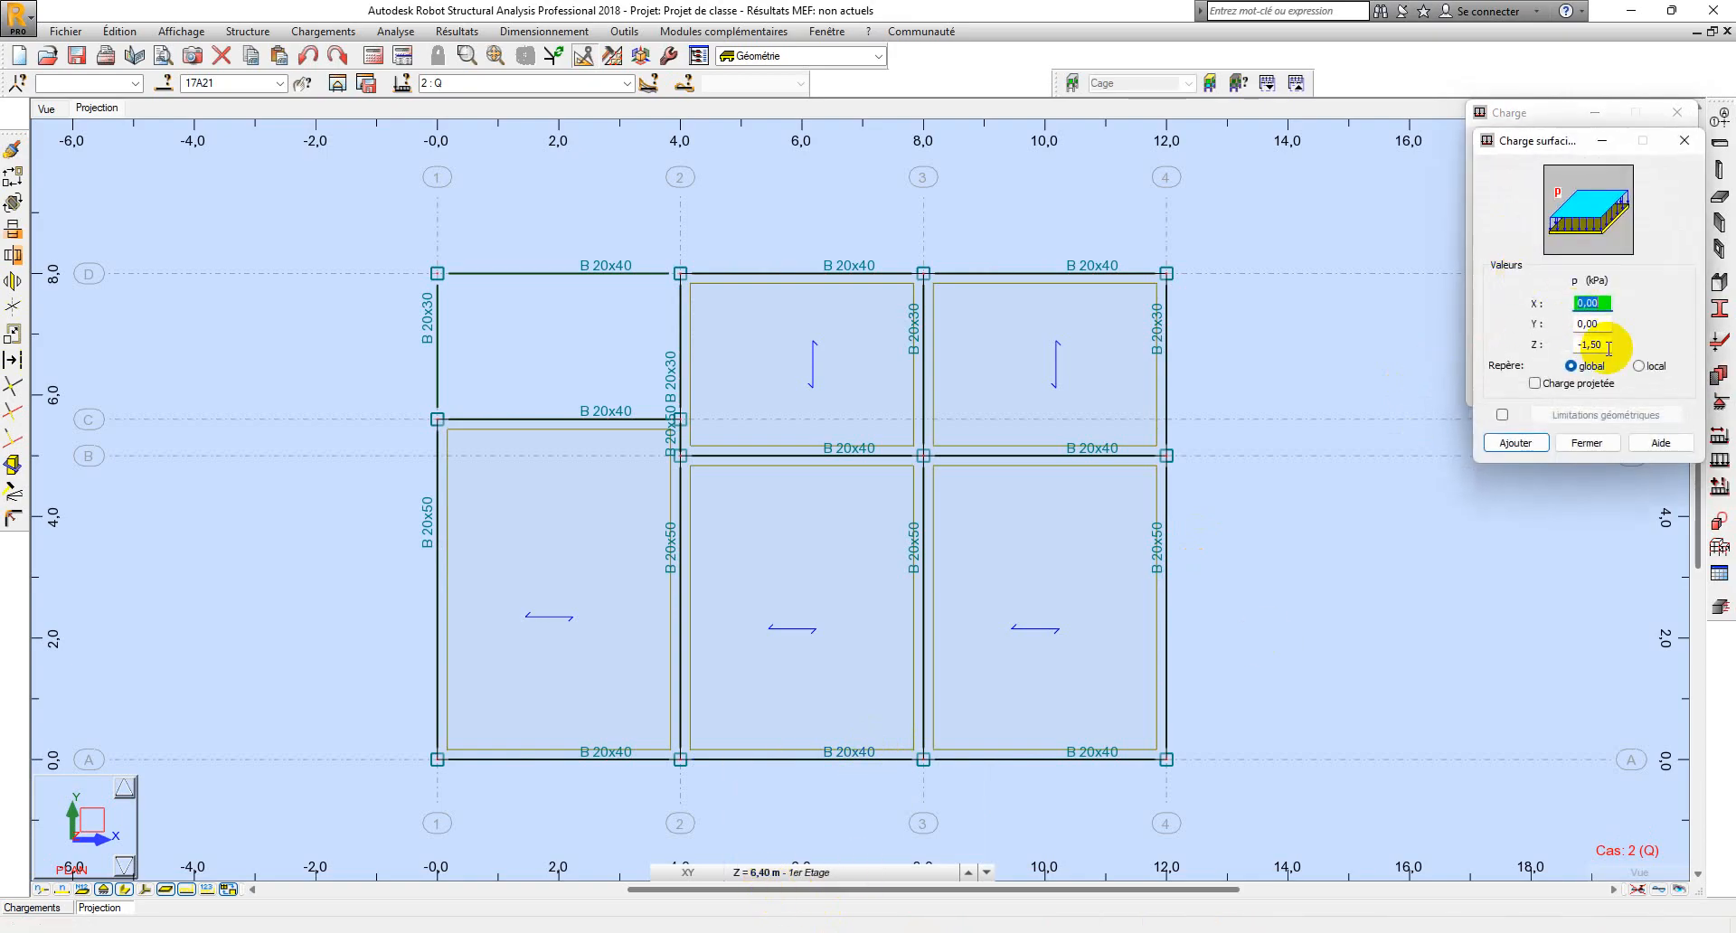
click(1515, 442)
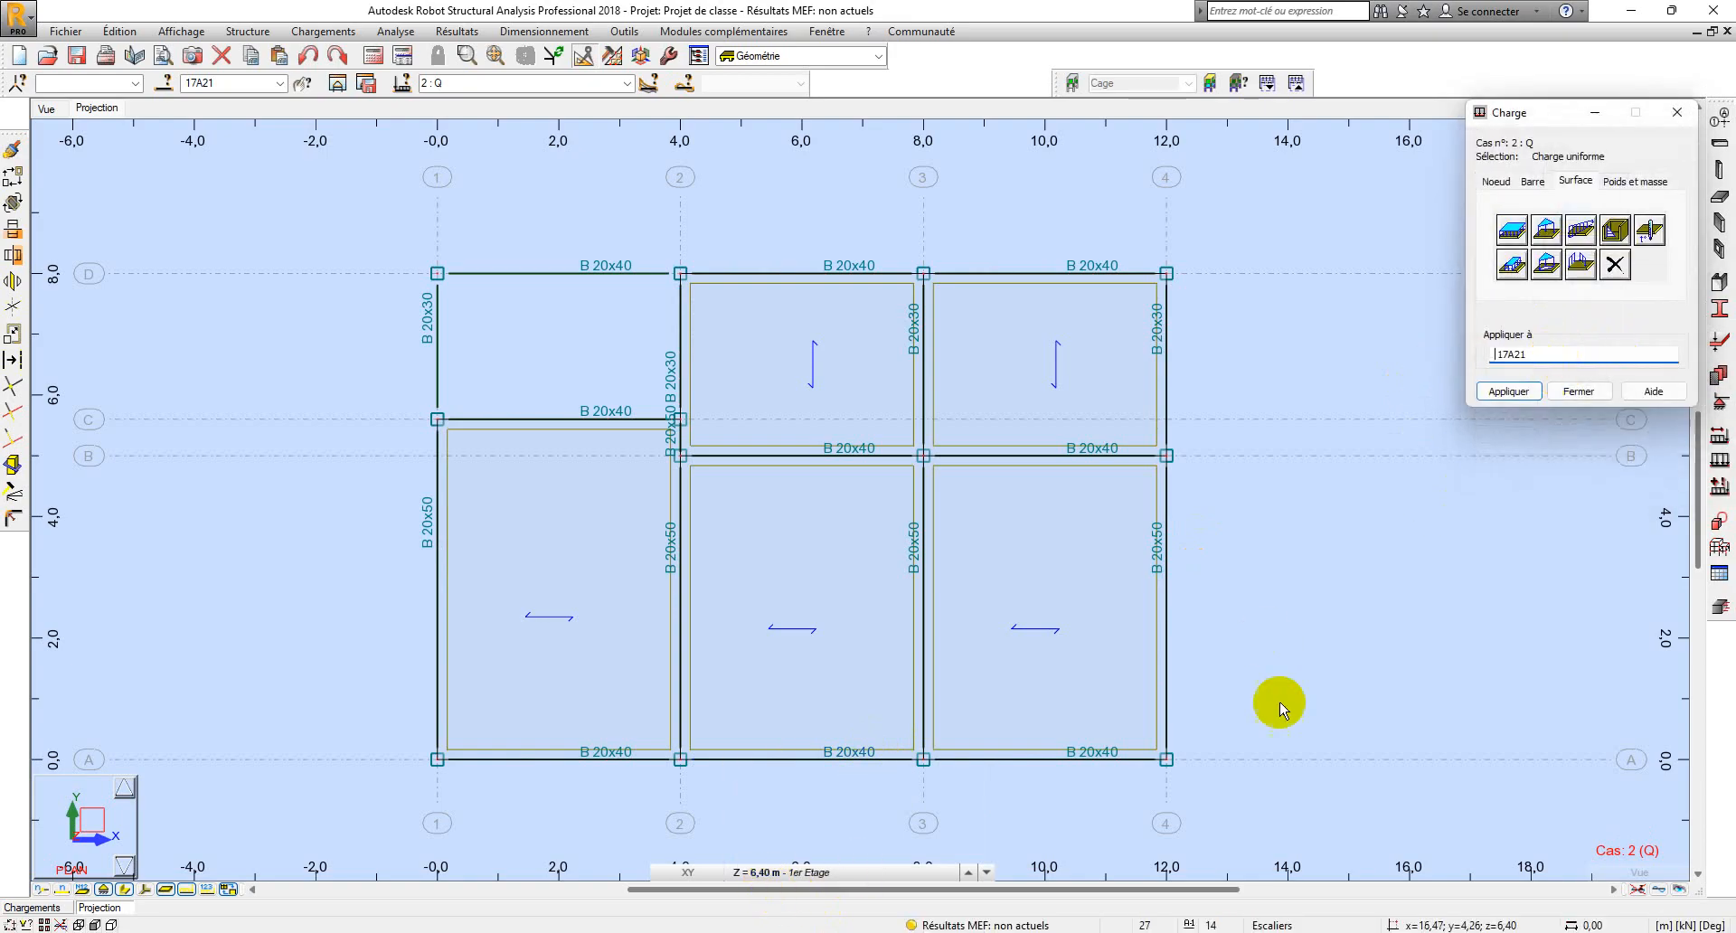
key(alt+Tab)
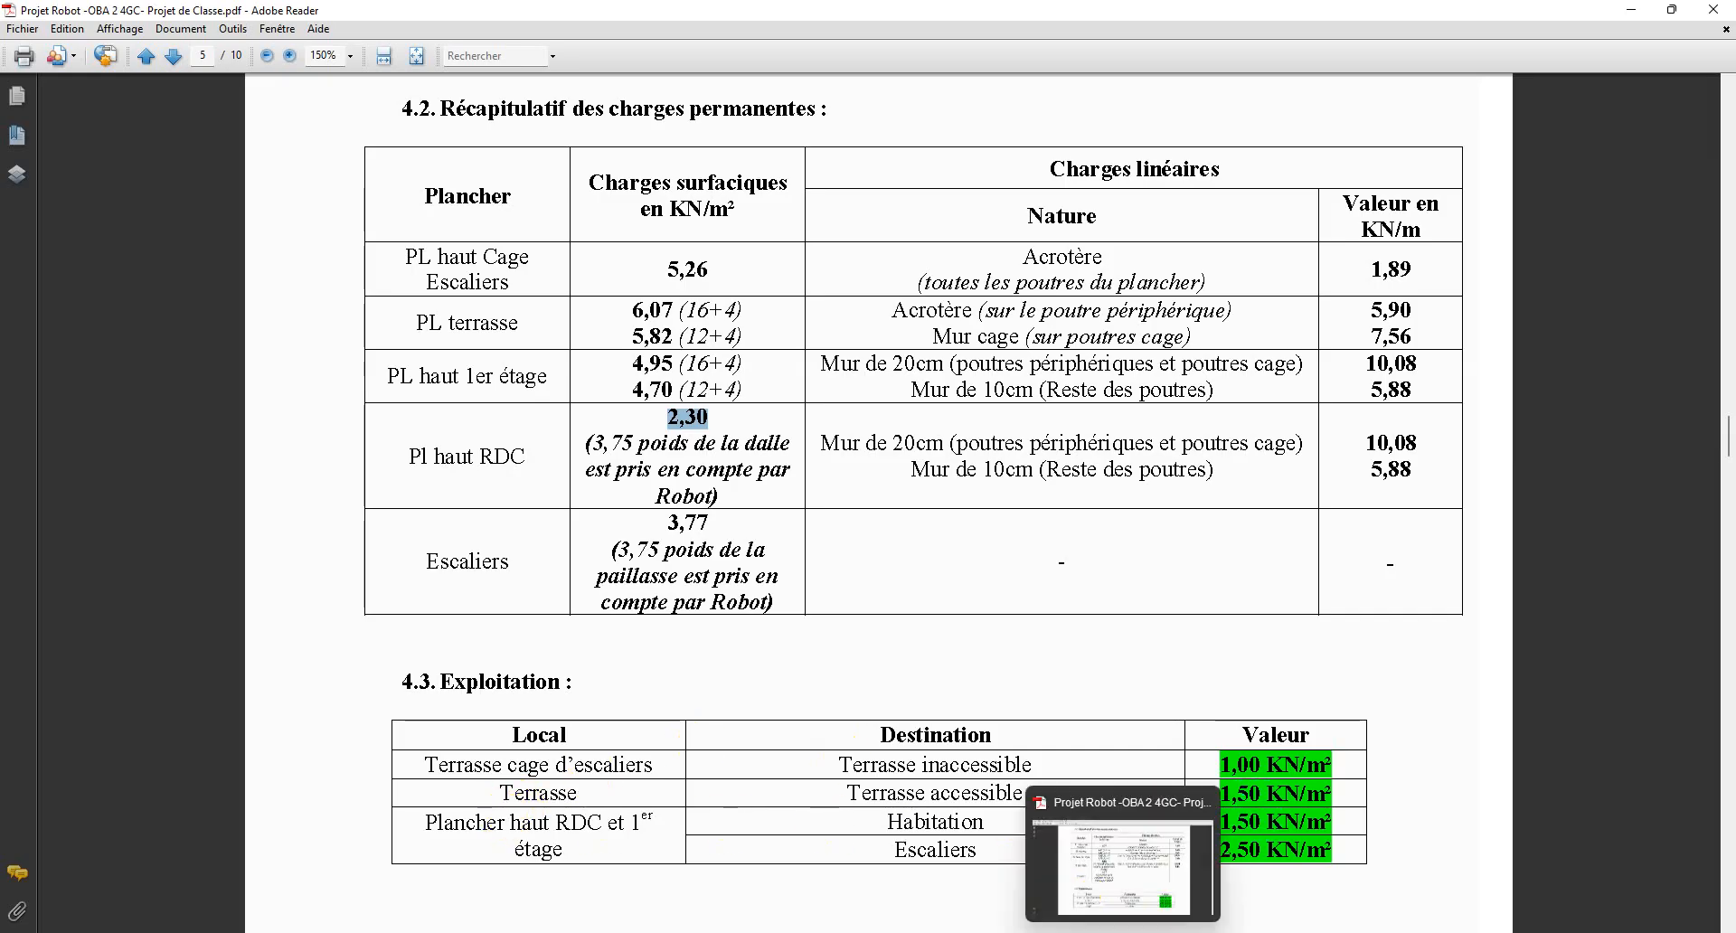
click(1173, 812)
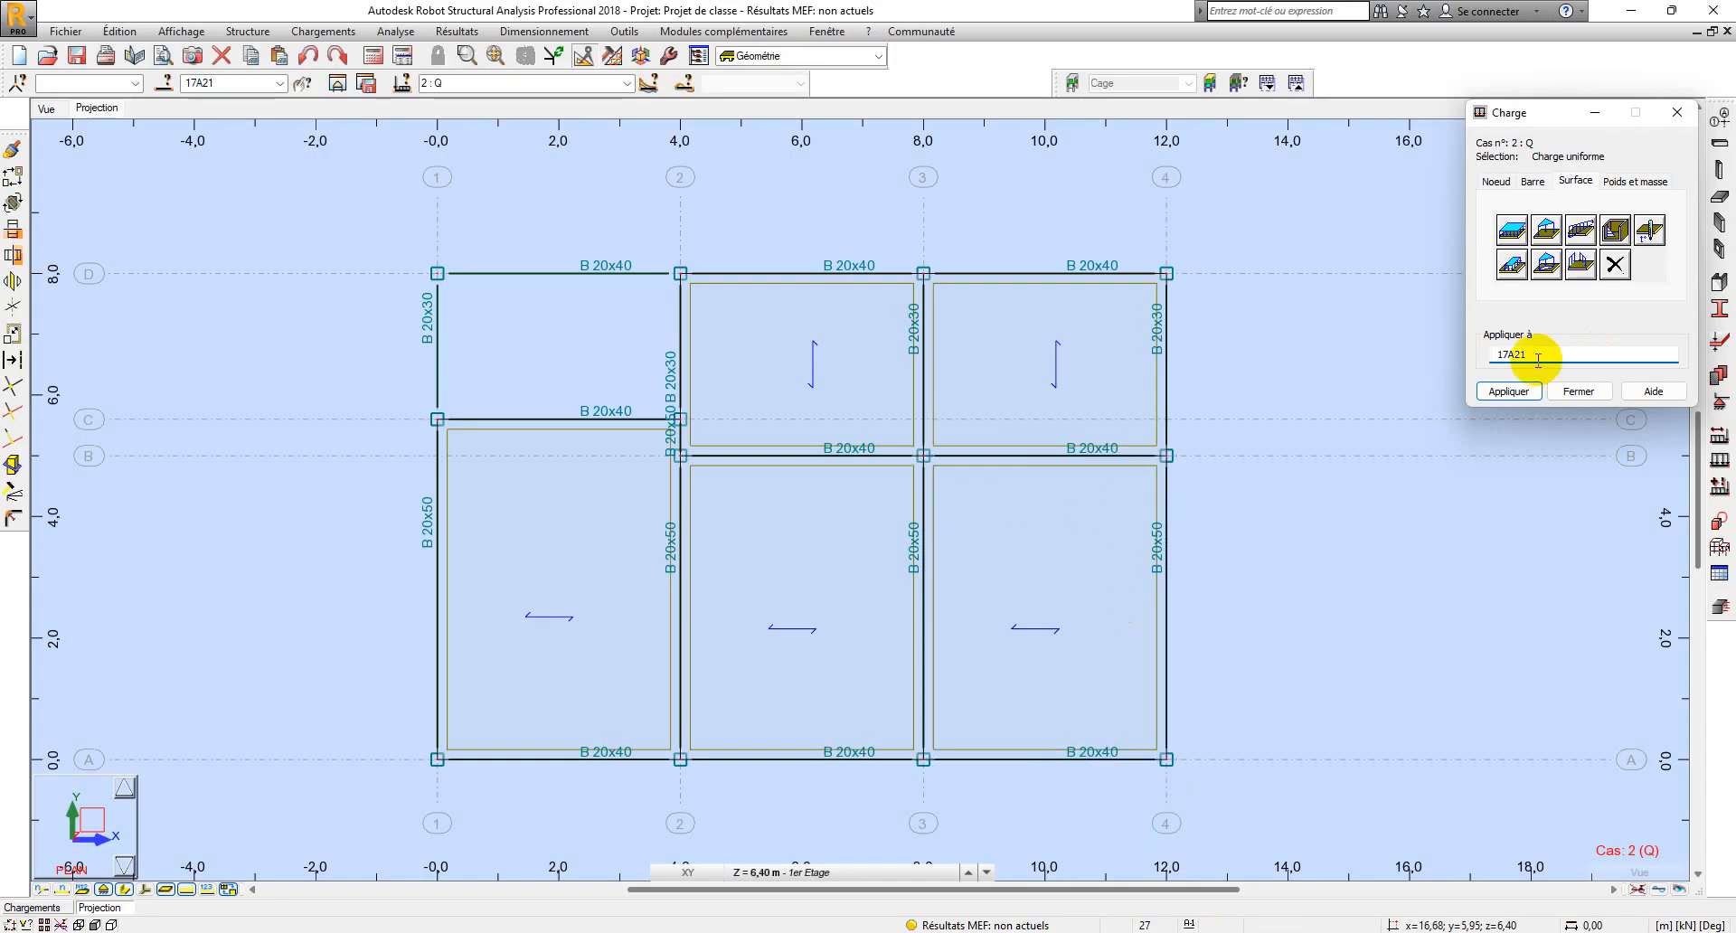
Select the five 1er Etage slabs and apply the live surface load using the panel list 17A26.
key(Delete)
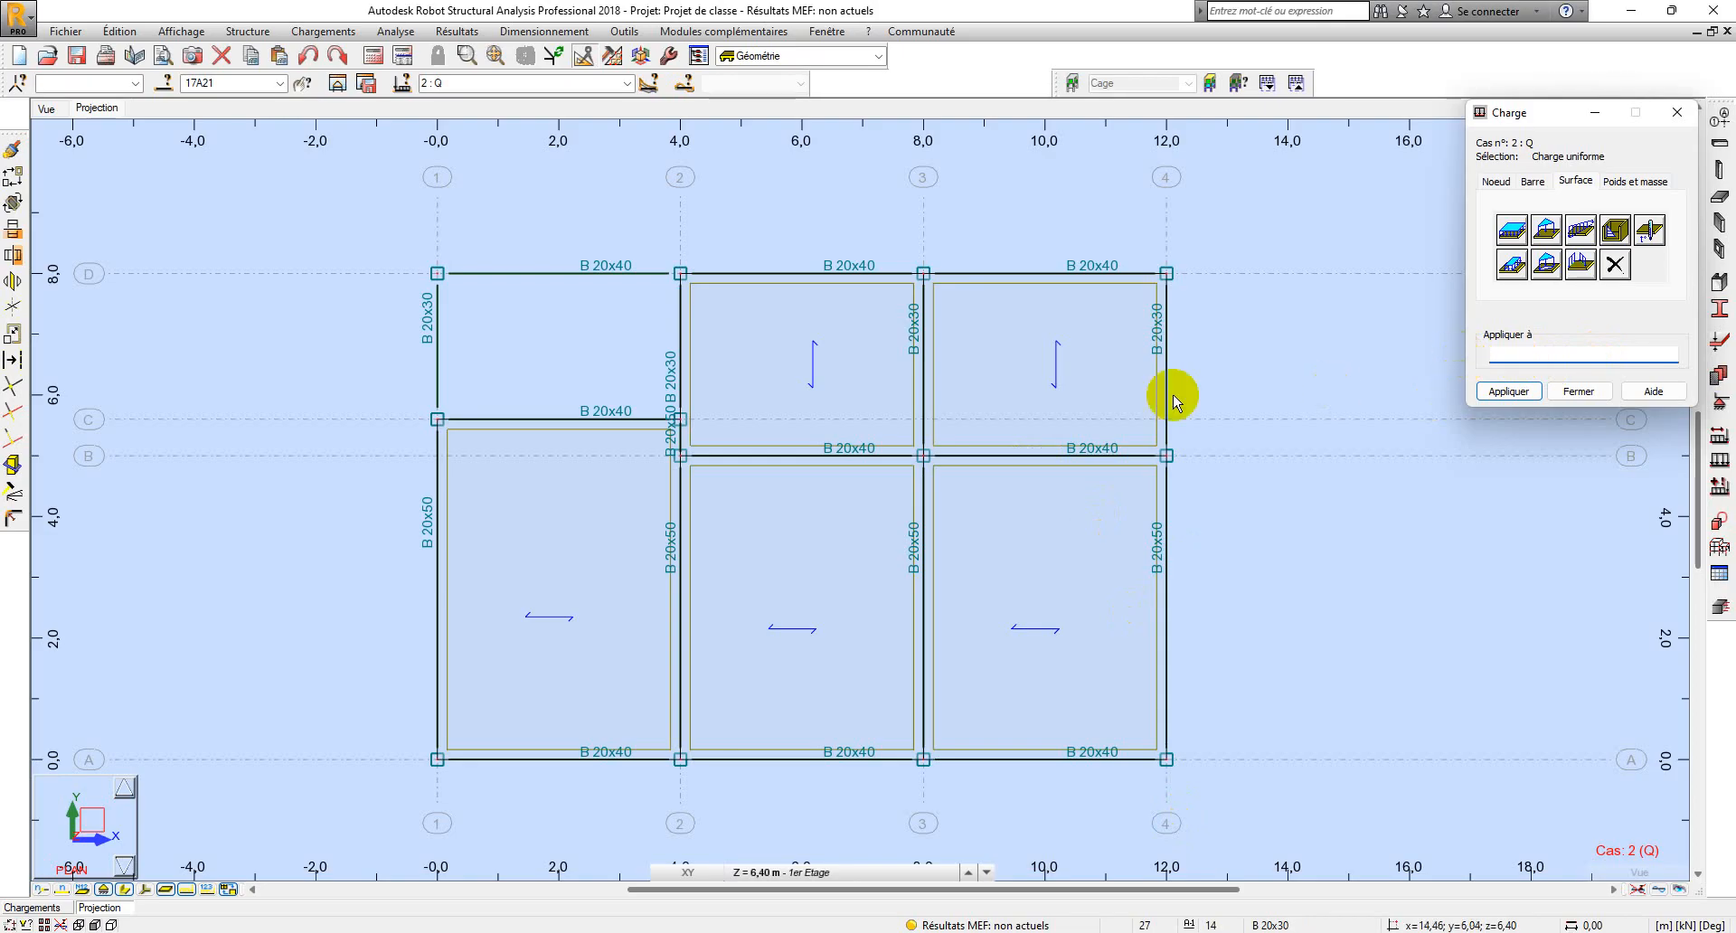
click(1042, 380)
click(1039, 373)
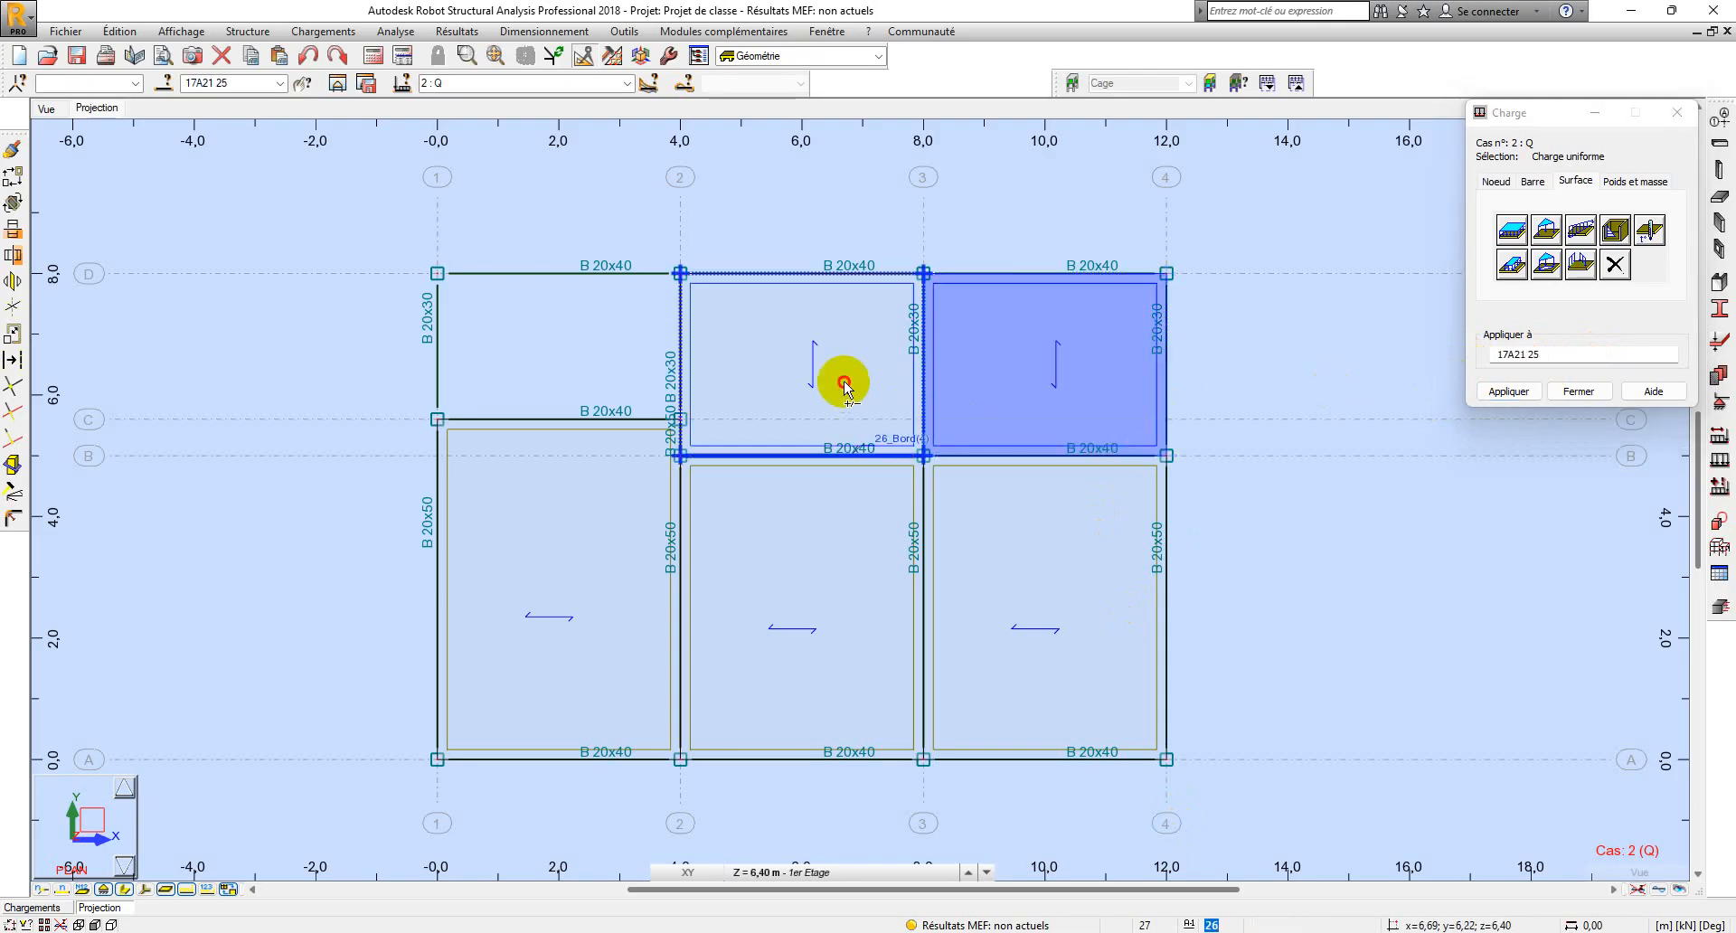
click(841, 375)
click(578, 554)
click(843, 588)
click(1022, 574)
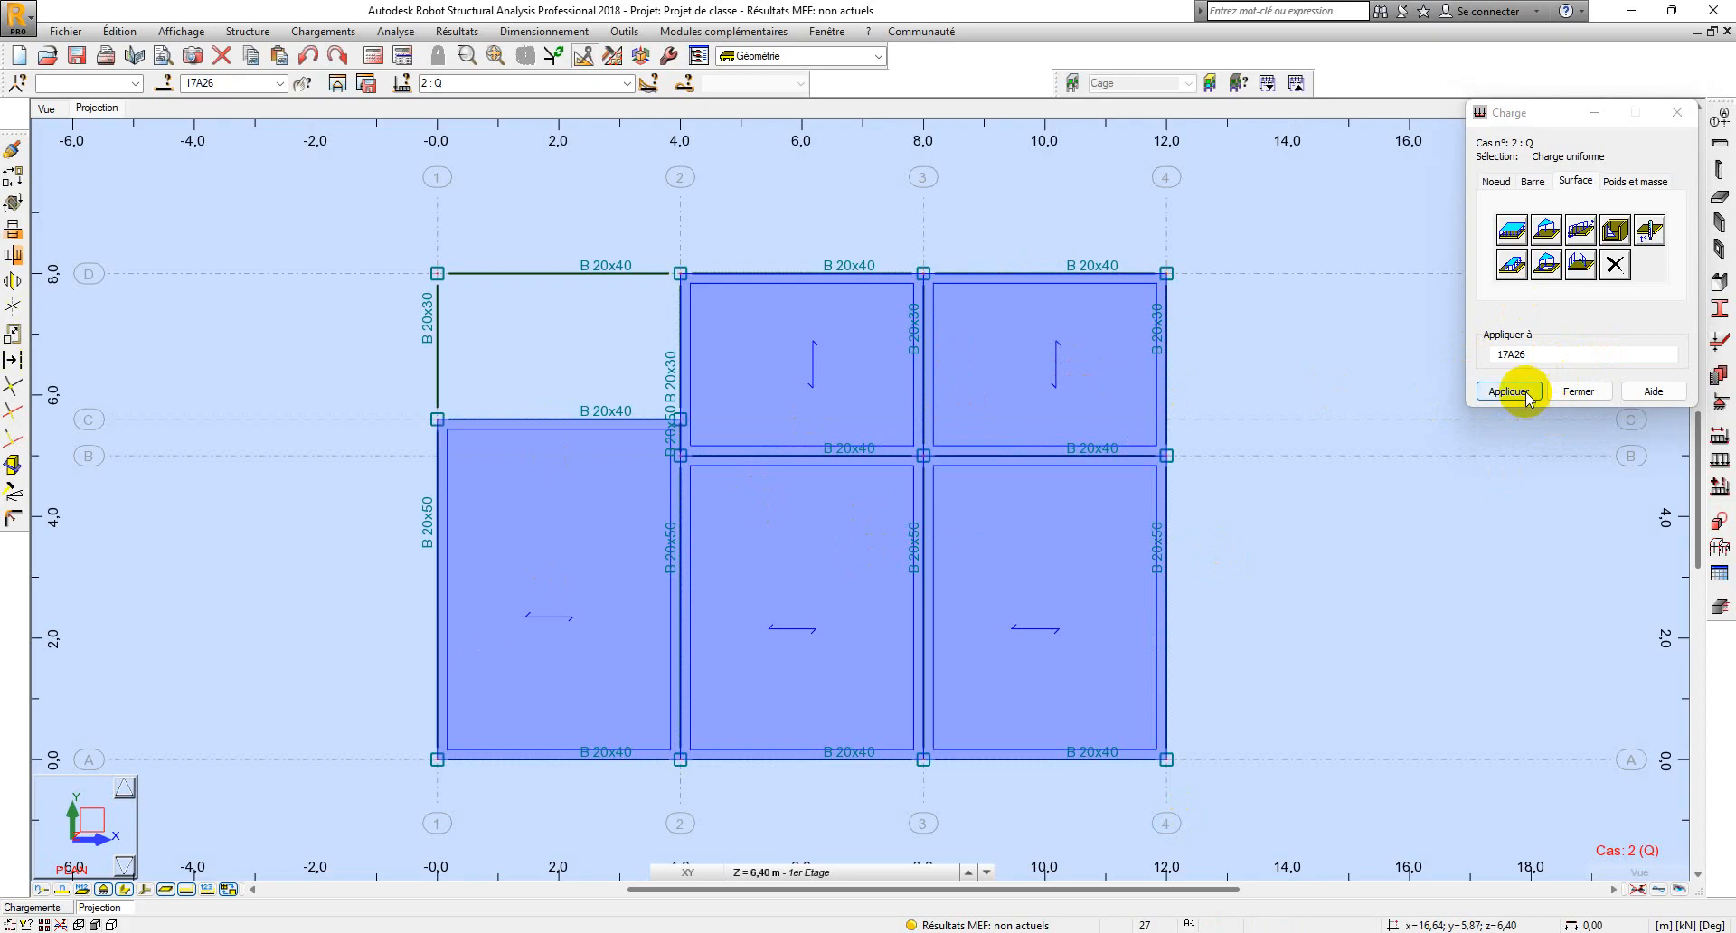
click(768, 873)
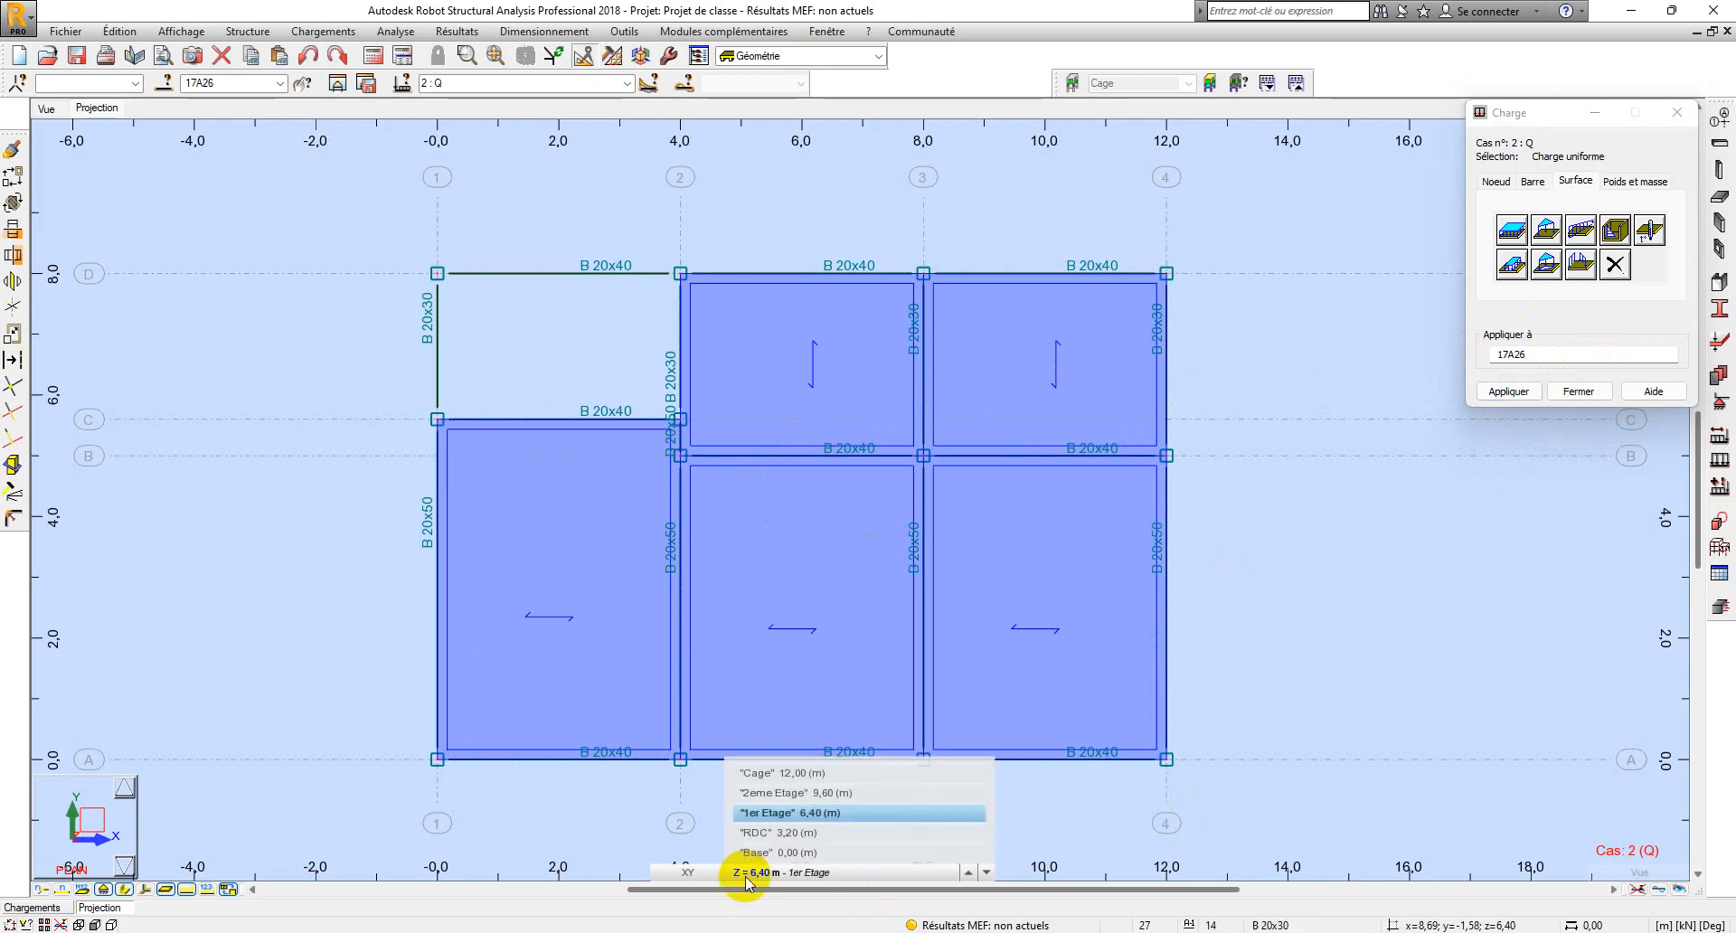
click(792, 873)
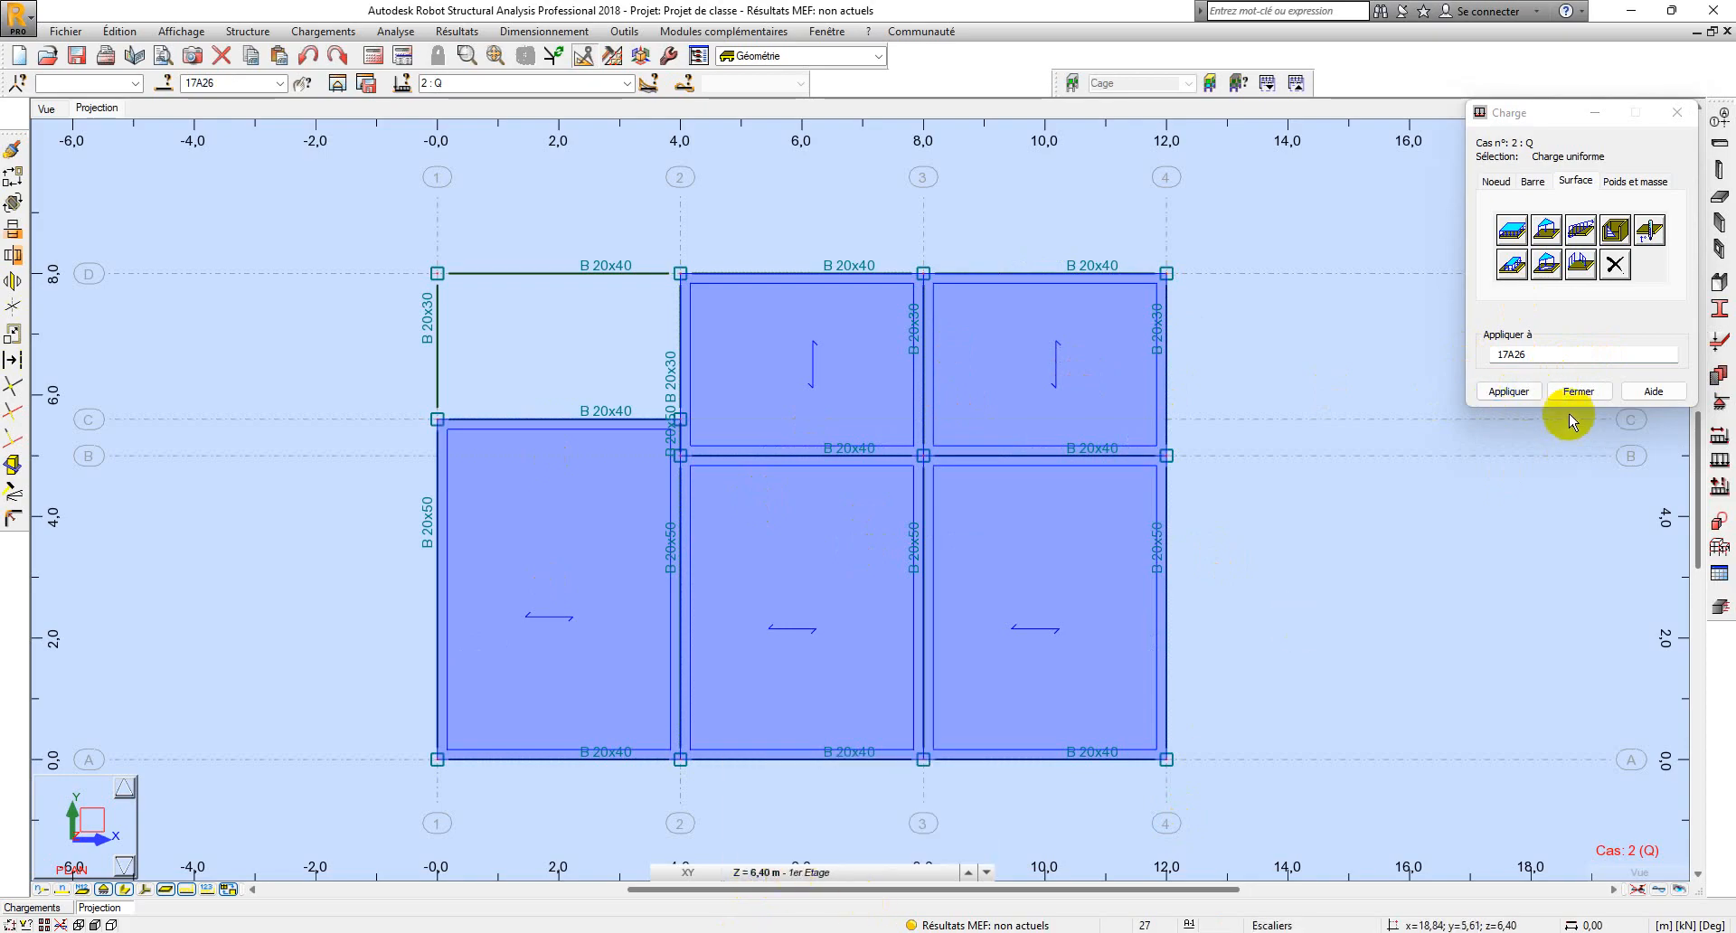
click(1519, 391)
Switch the plan to the RDC level at 3,20 m and define a uniform surface load of Z = -1,50 kPa for case Q.
click(769, 873)
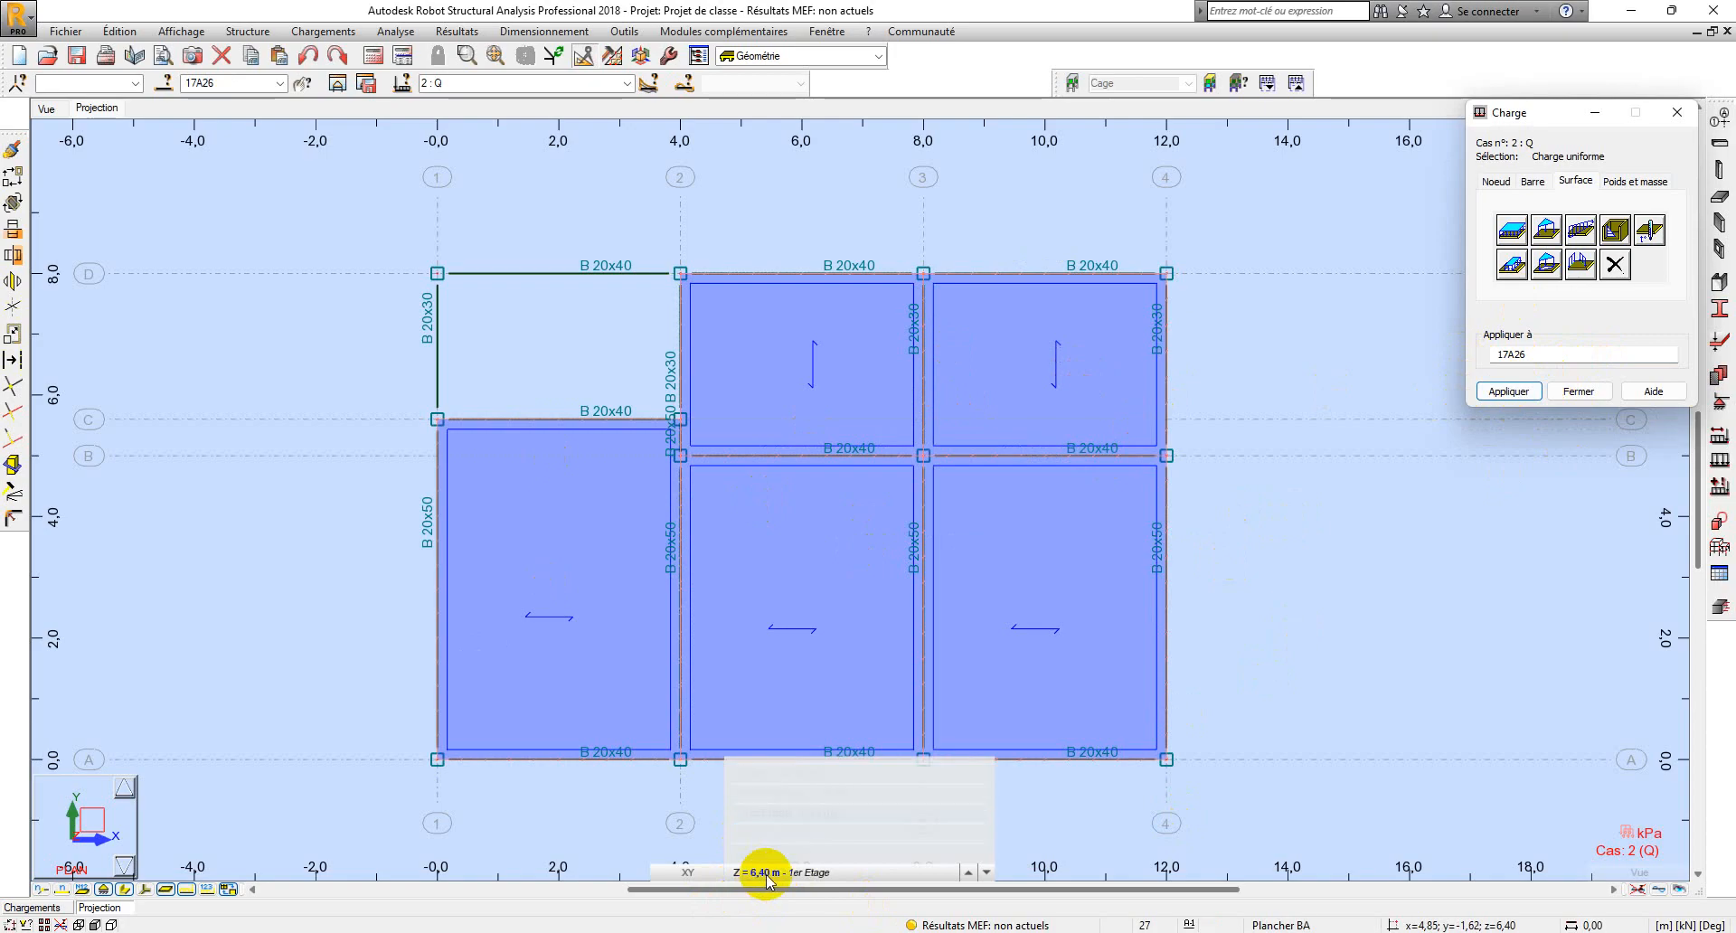
click(789, 833)
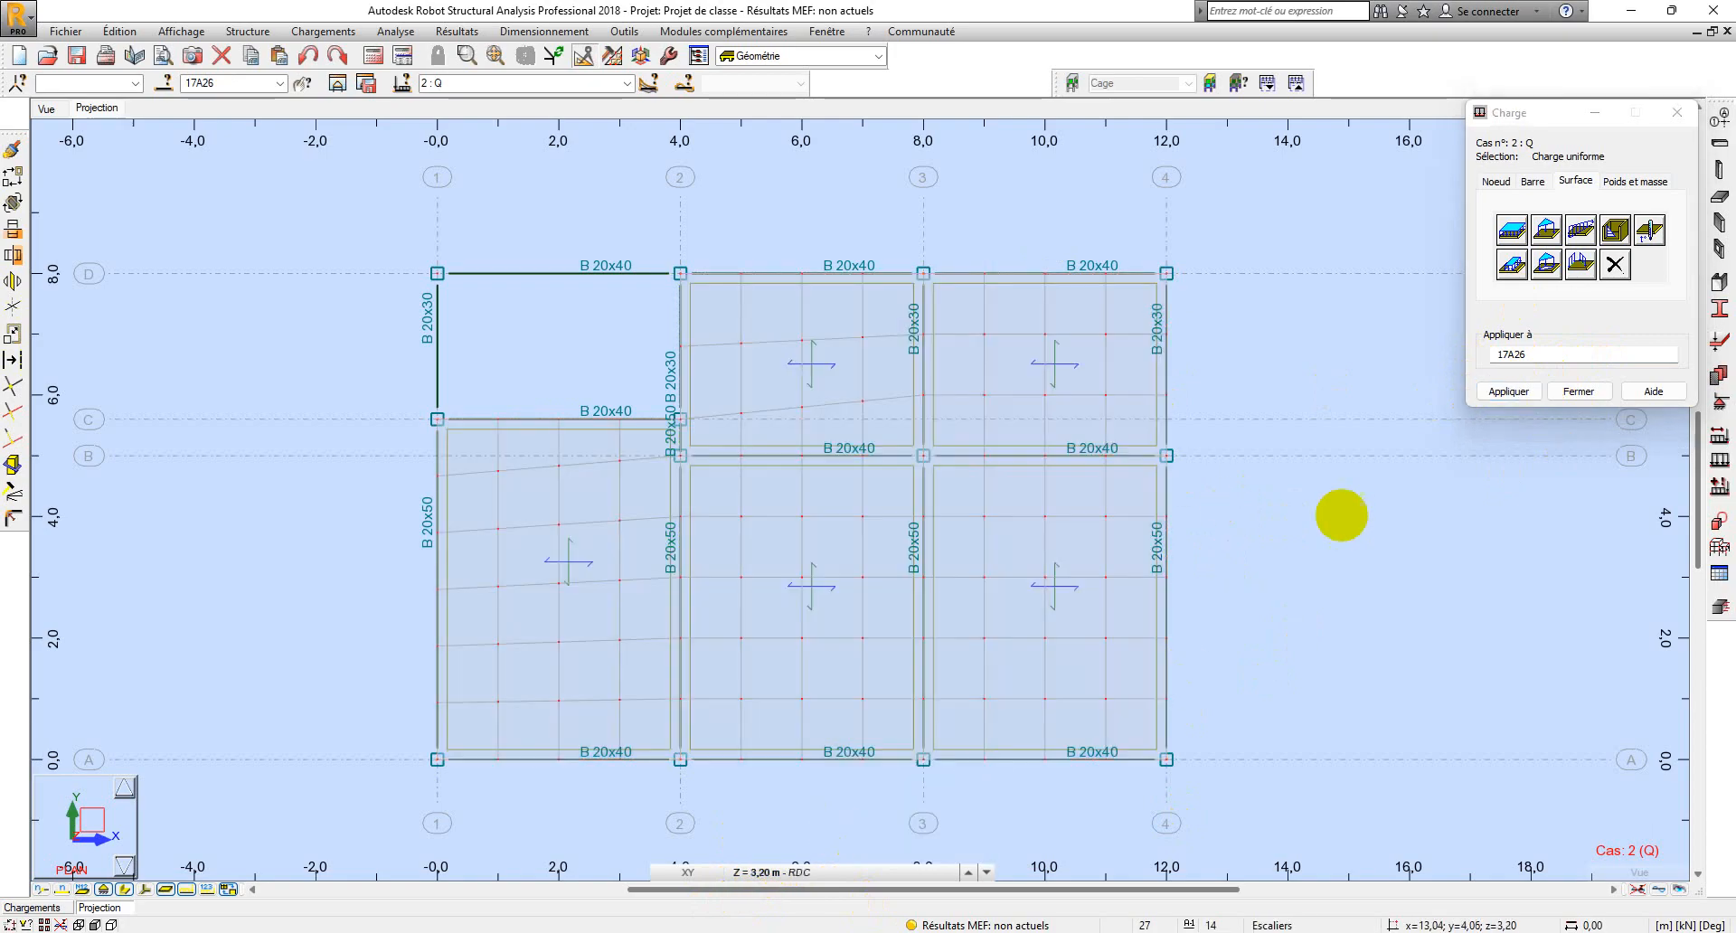
double_click(1528, 353)
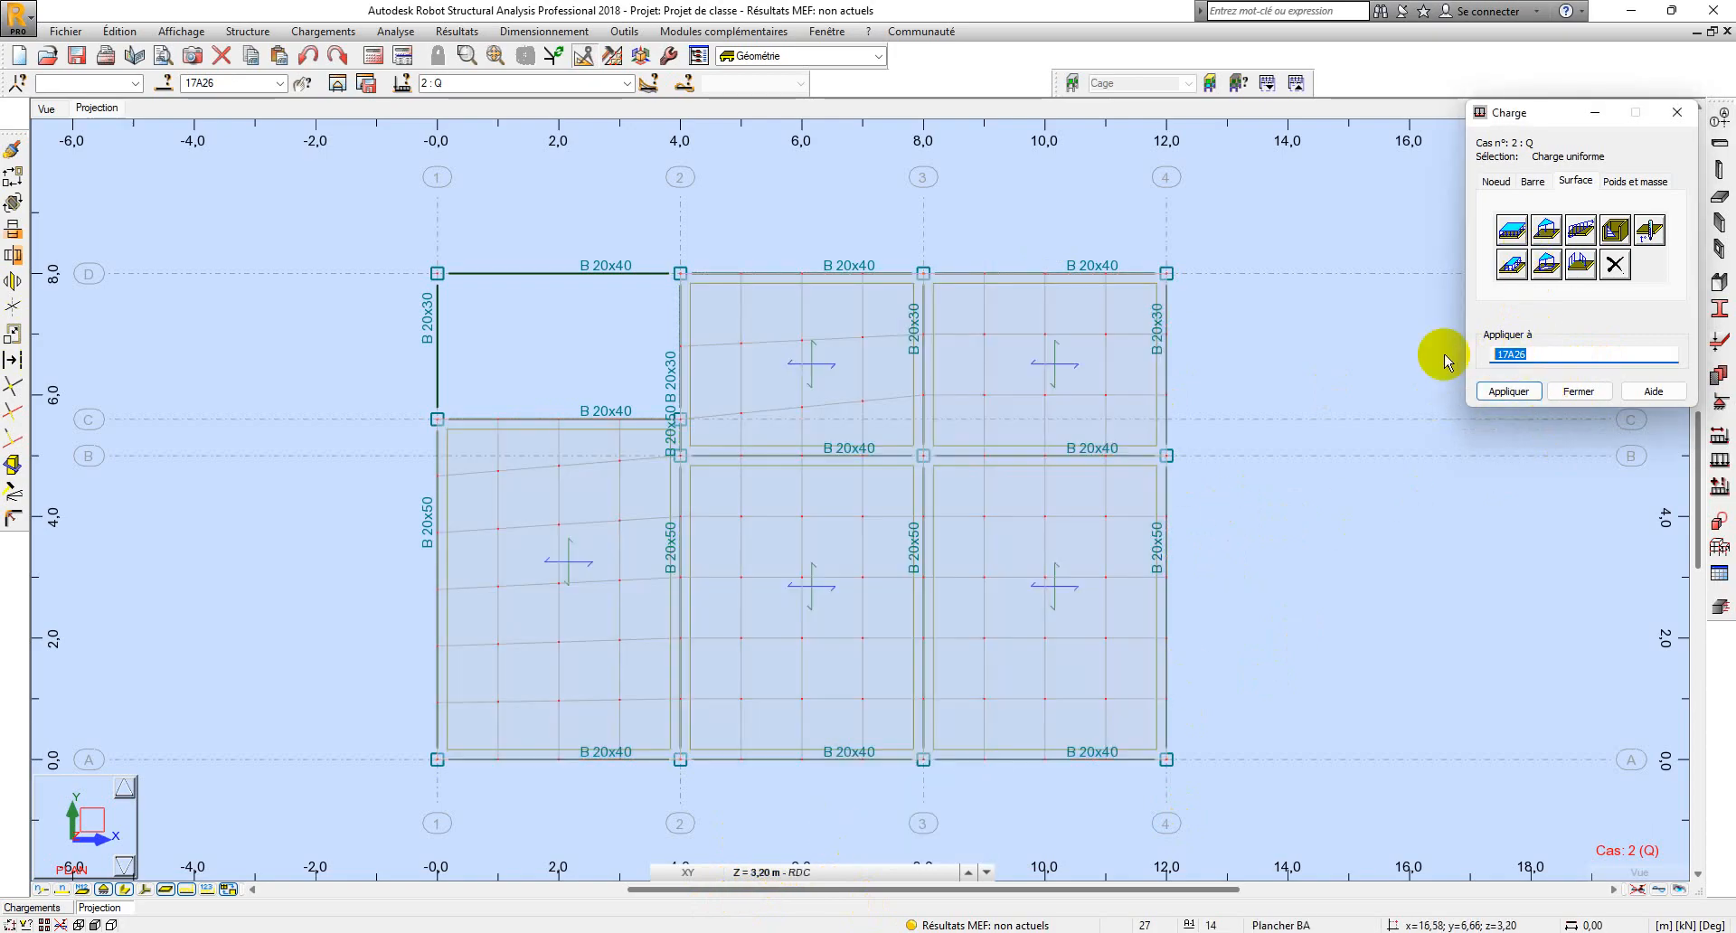
click(1511, 229)
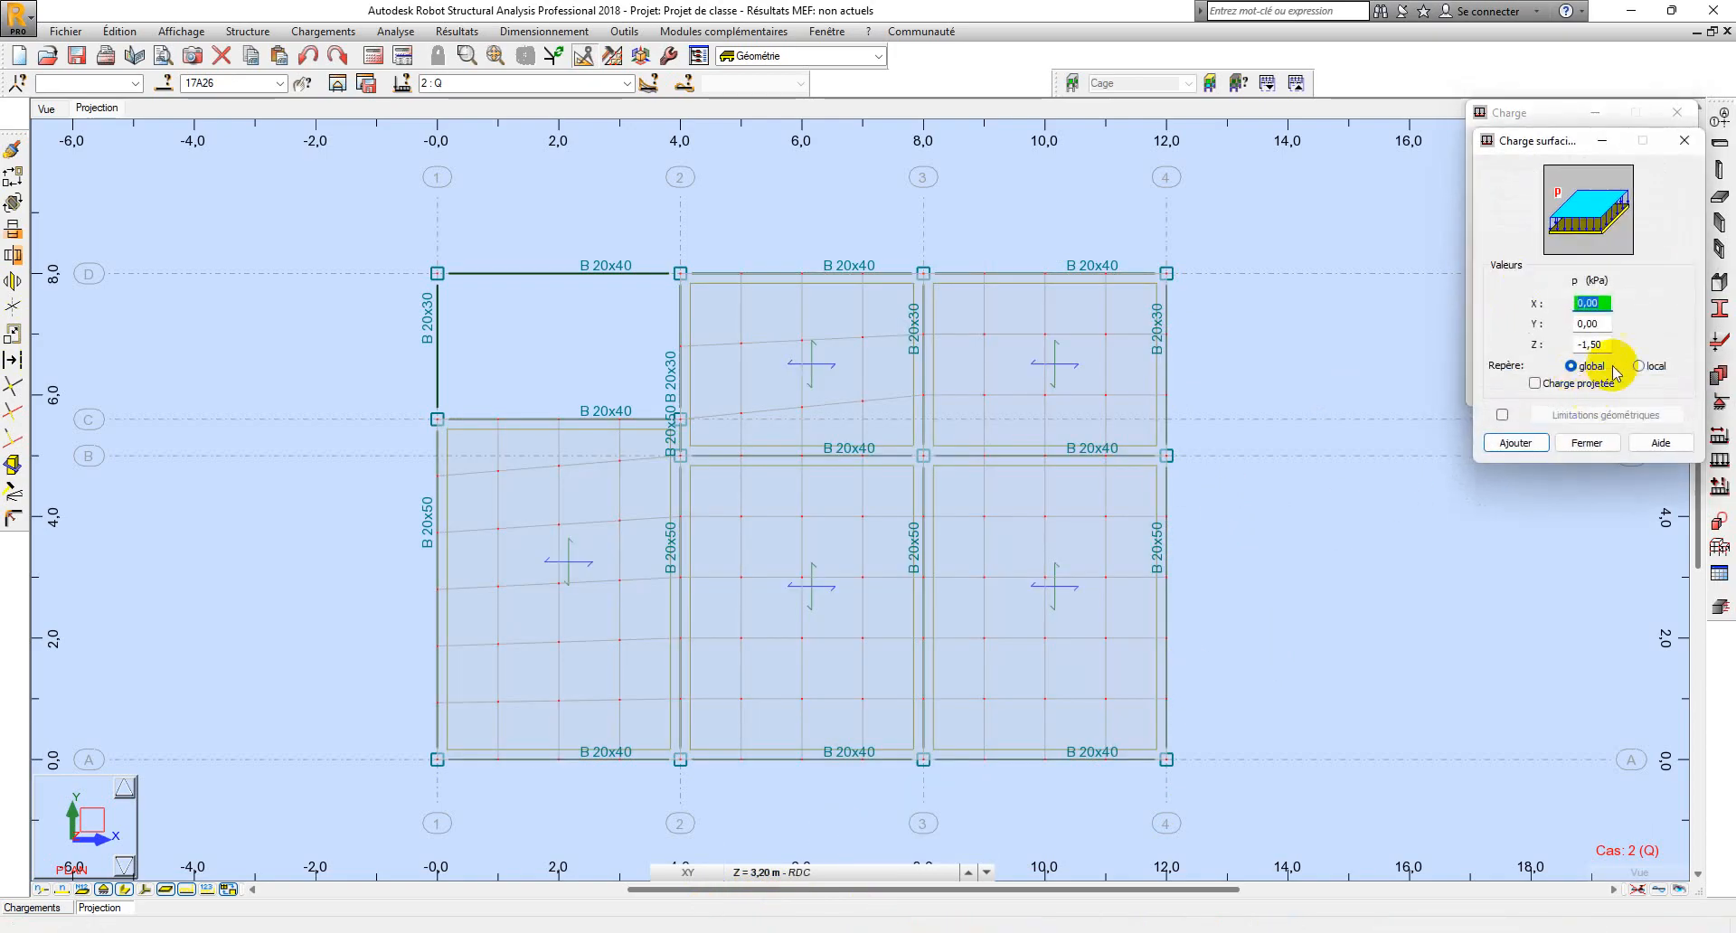
click(1516, 443)
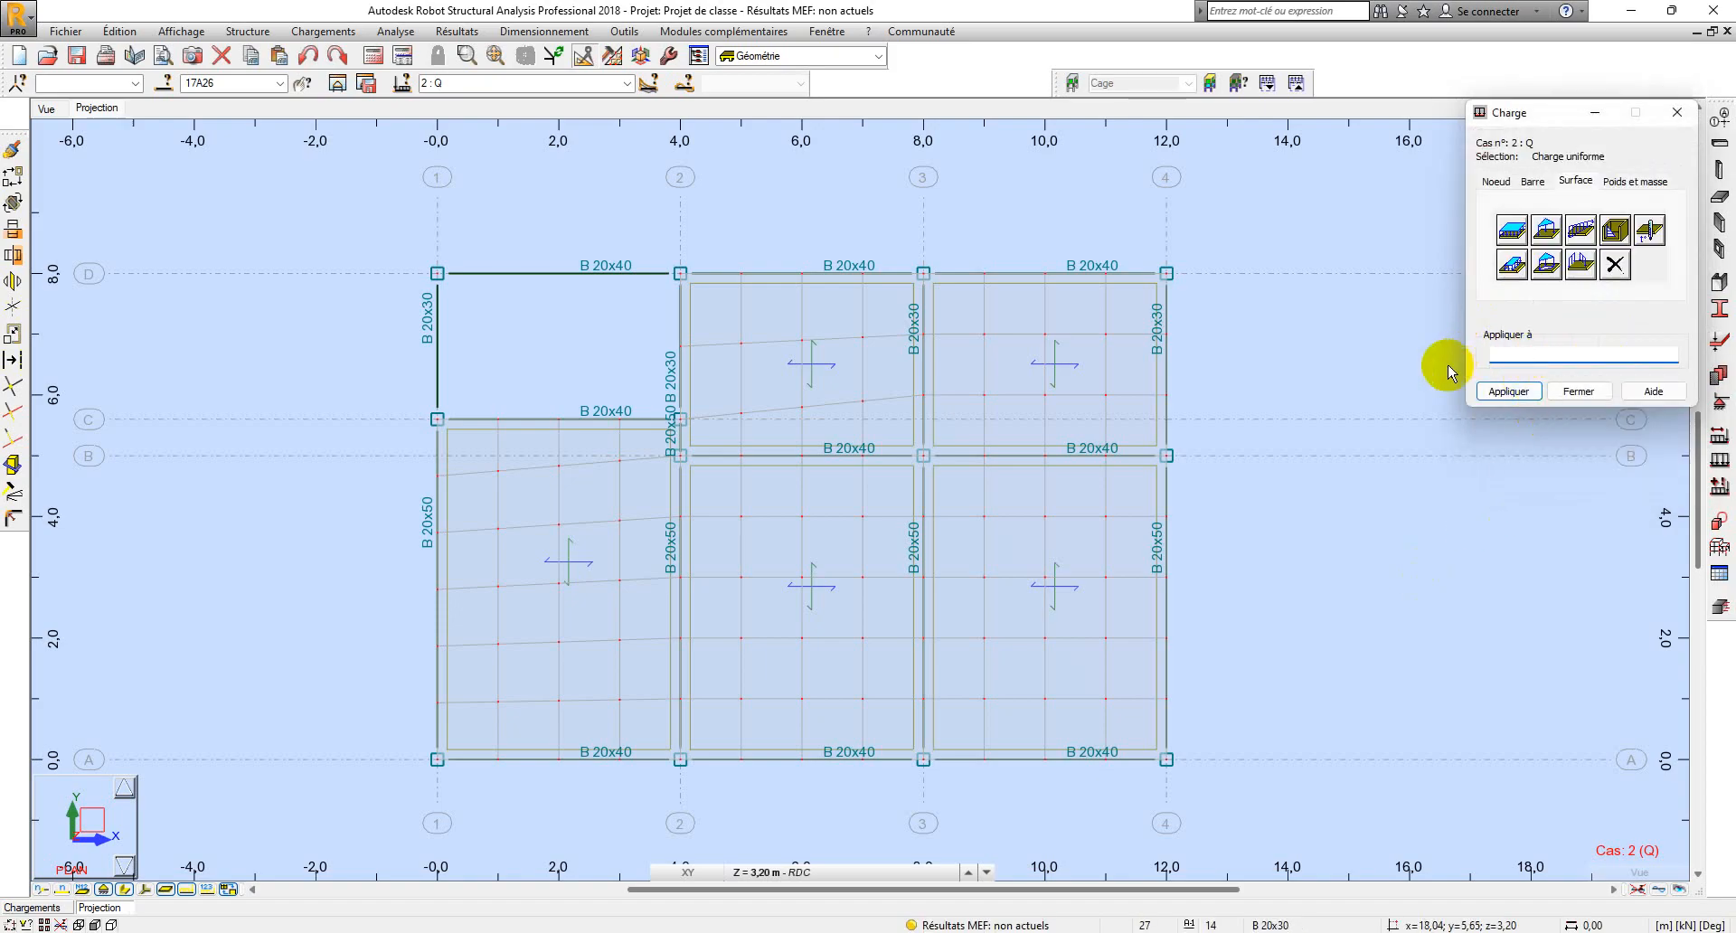
Select the five RDC slabs, panels 128 to 132, apply the live surface load, and close the load definition dialog.
click(1024, 378)
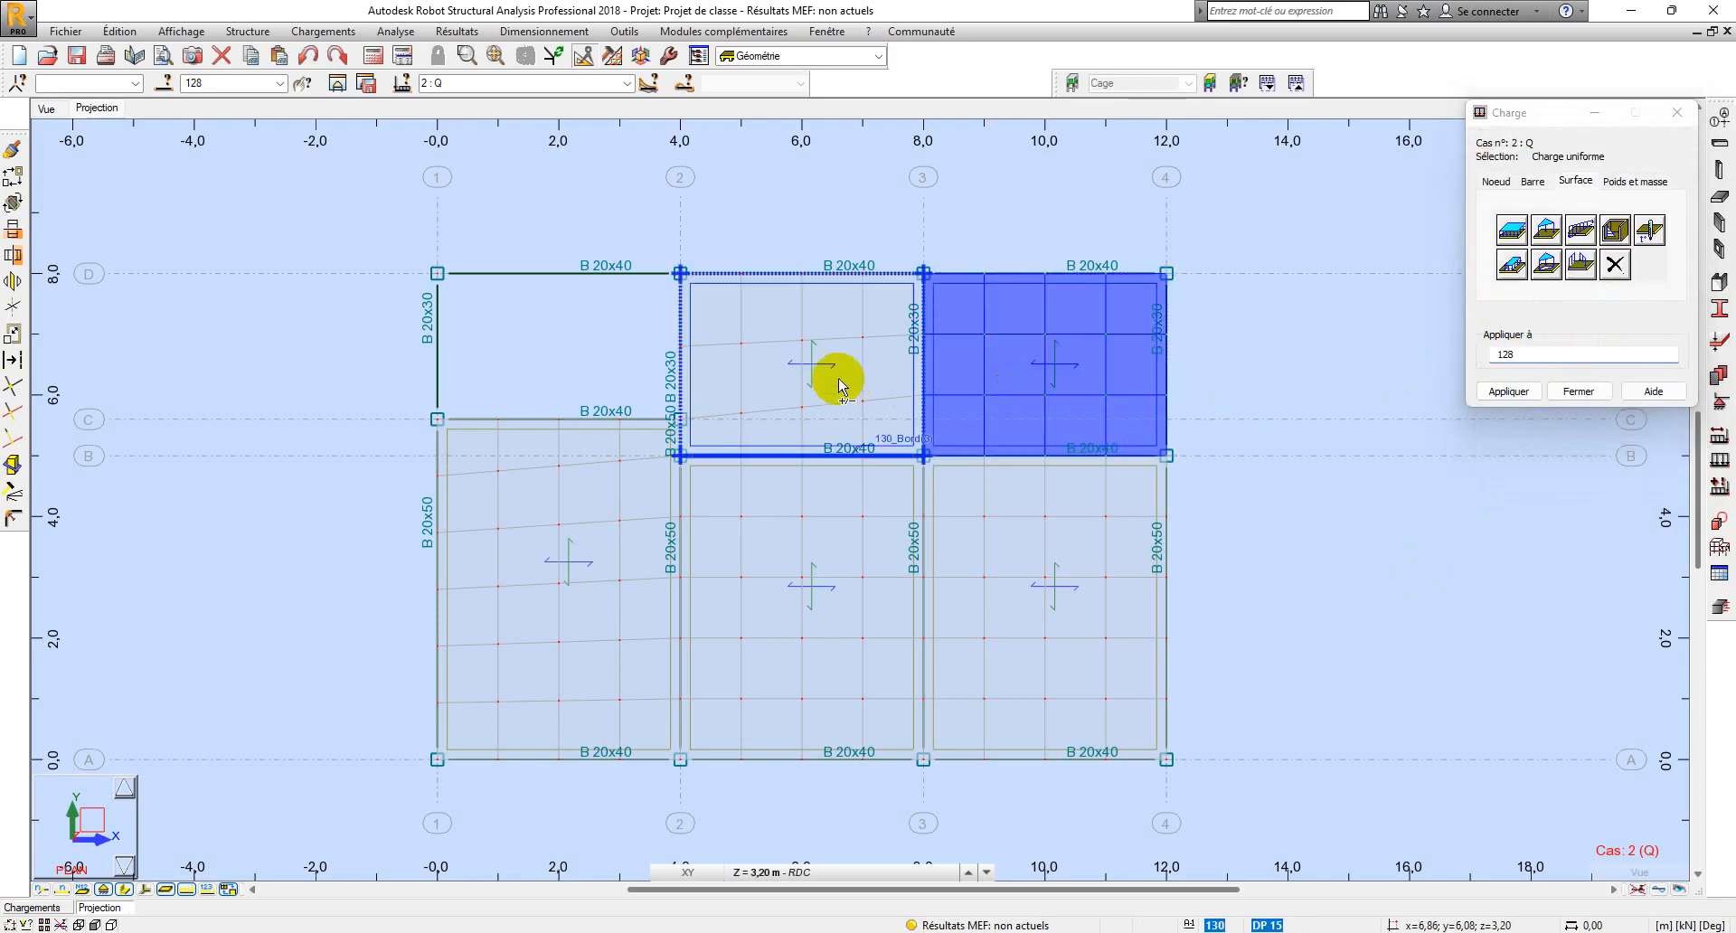
click(841, 360)
click(1046, 554)
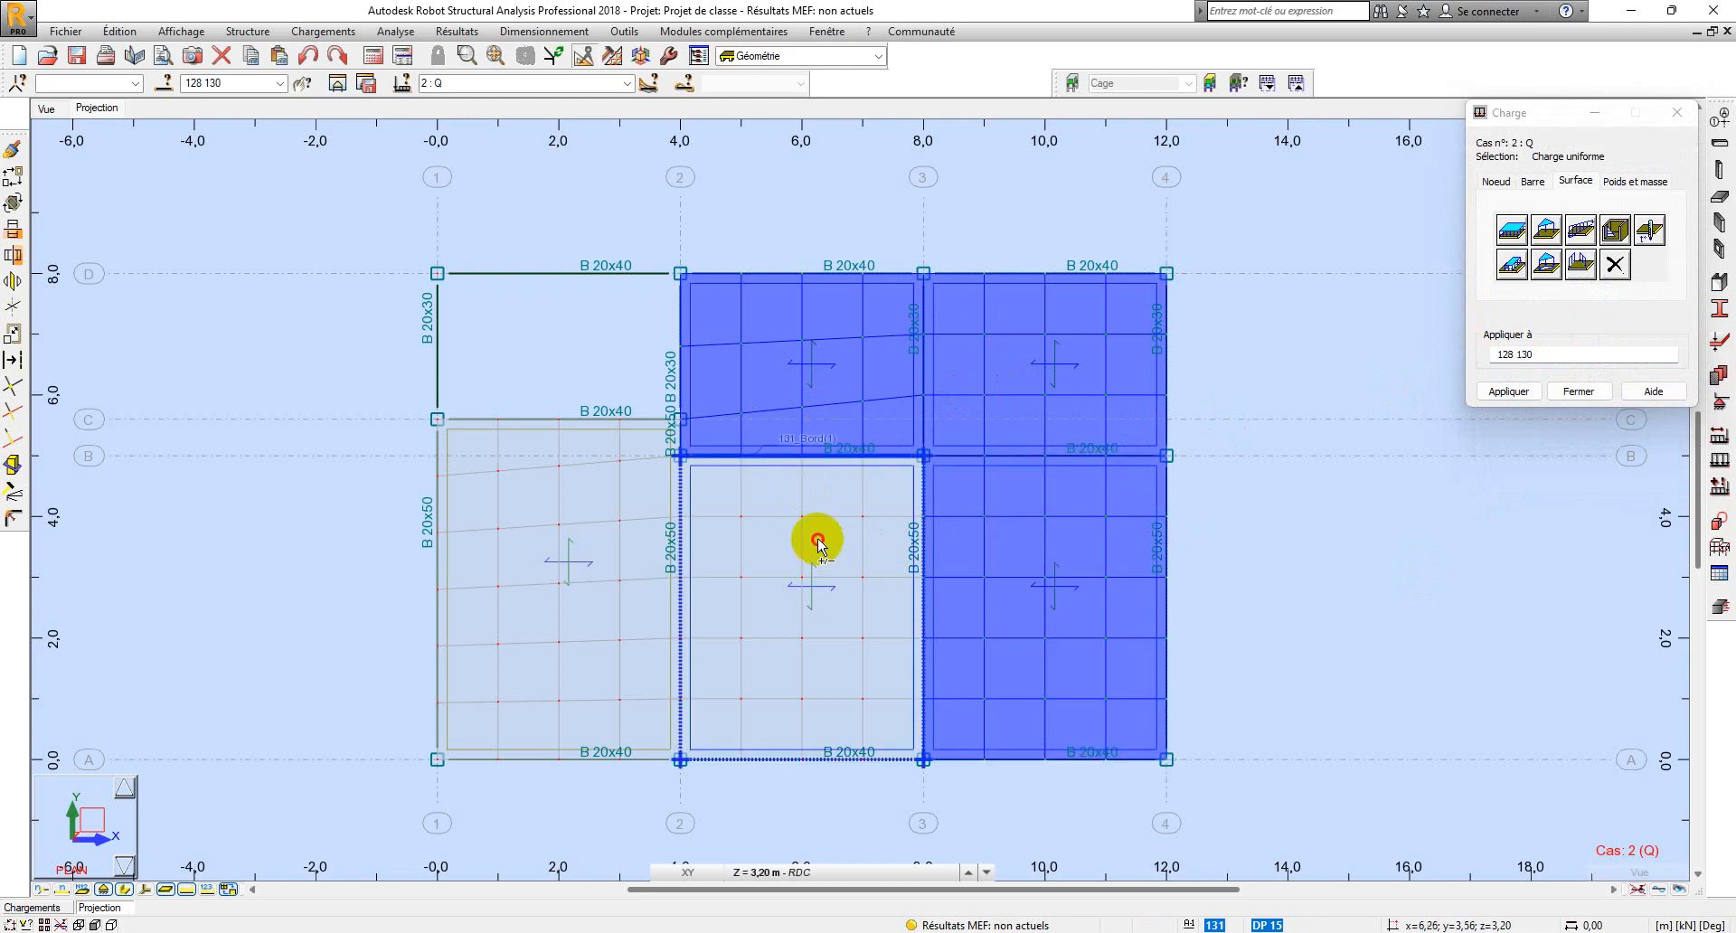
click(814, 534)
click(609, 496)
click(1508, 391)
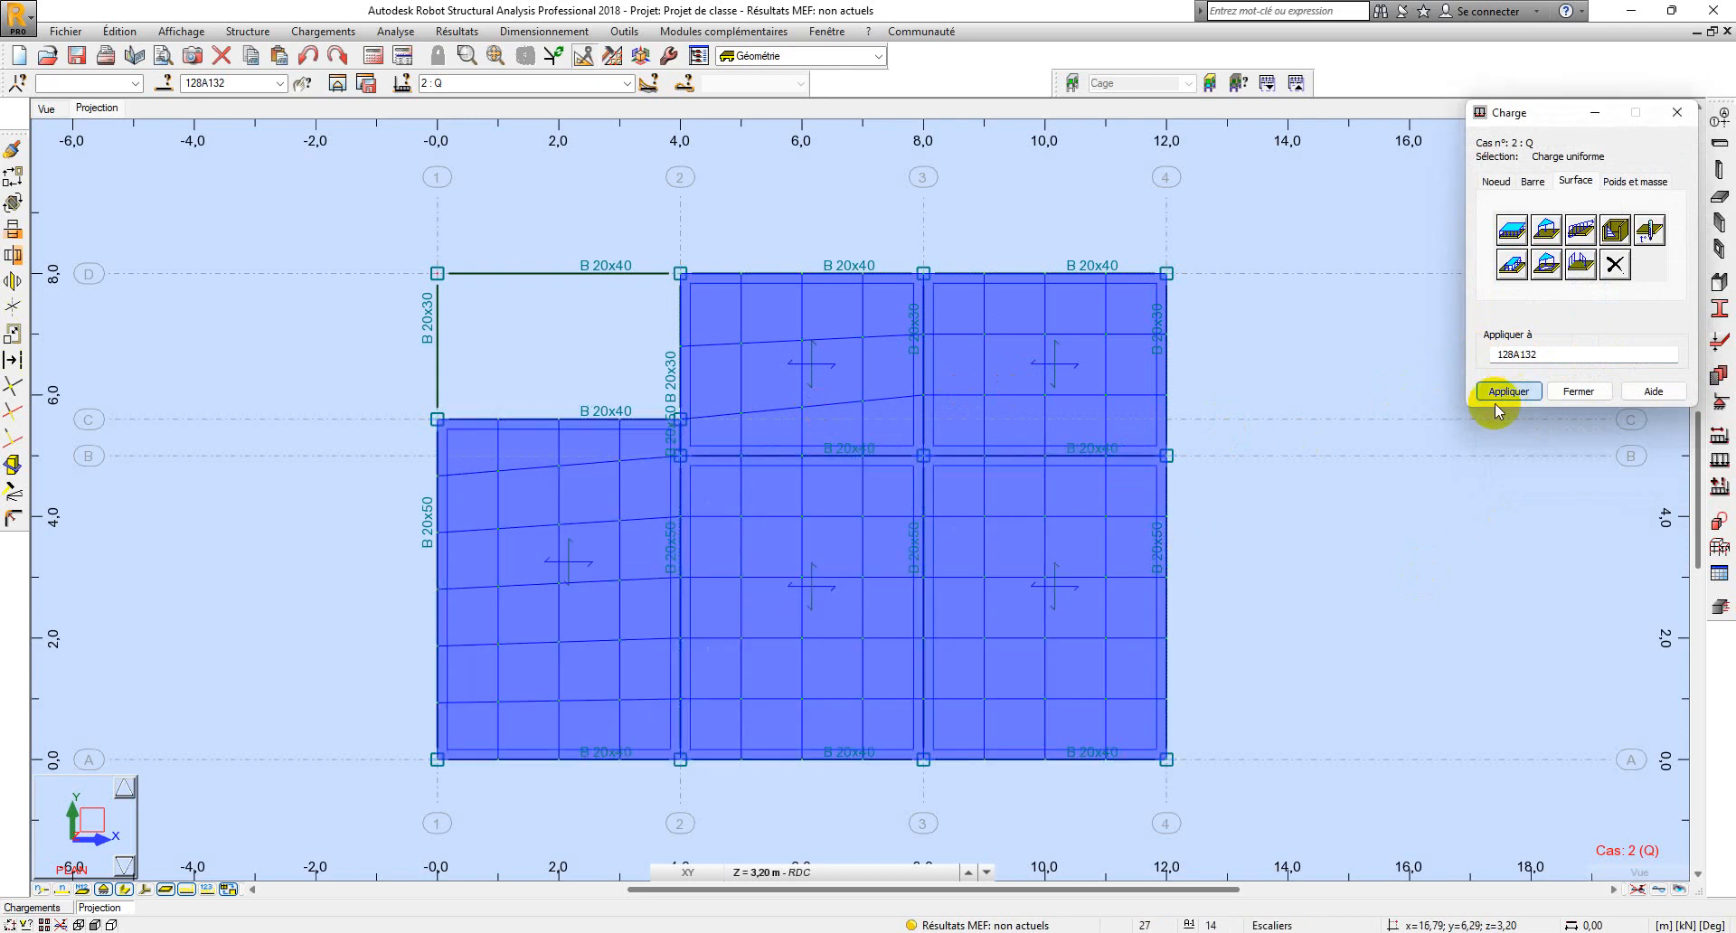
click(1580, 395)
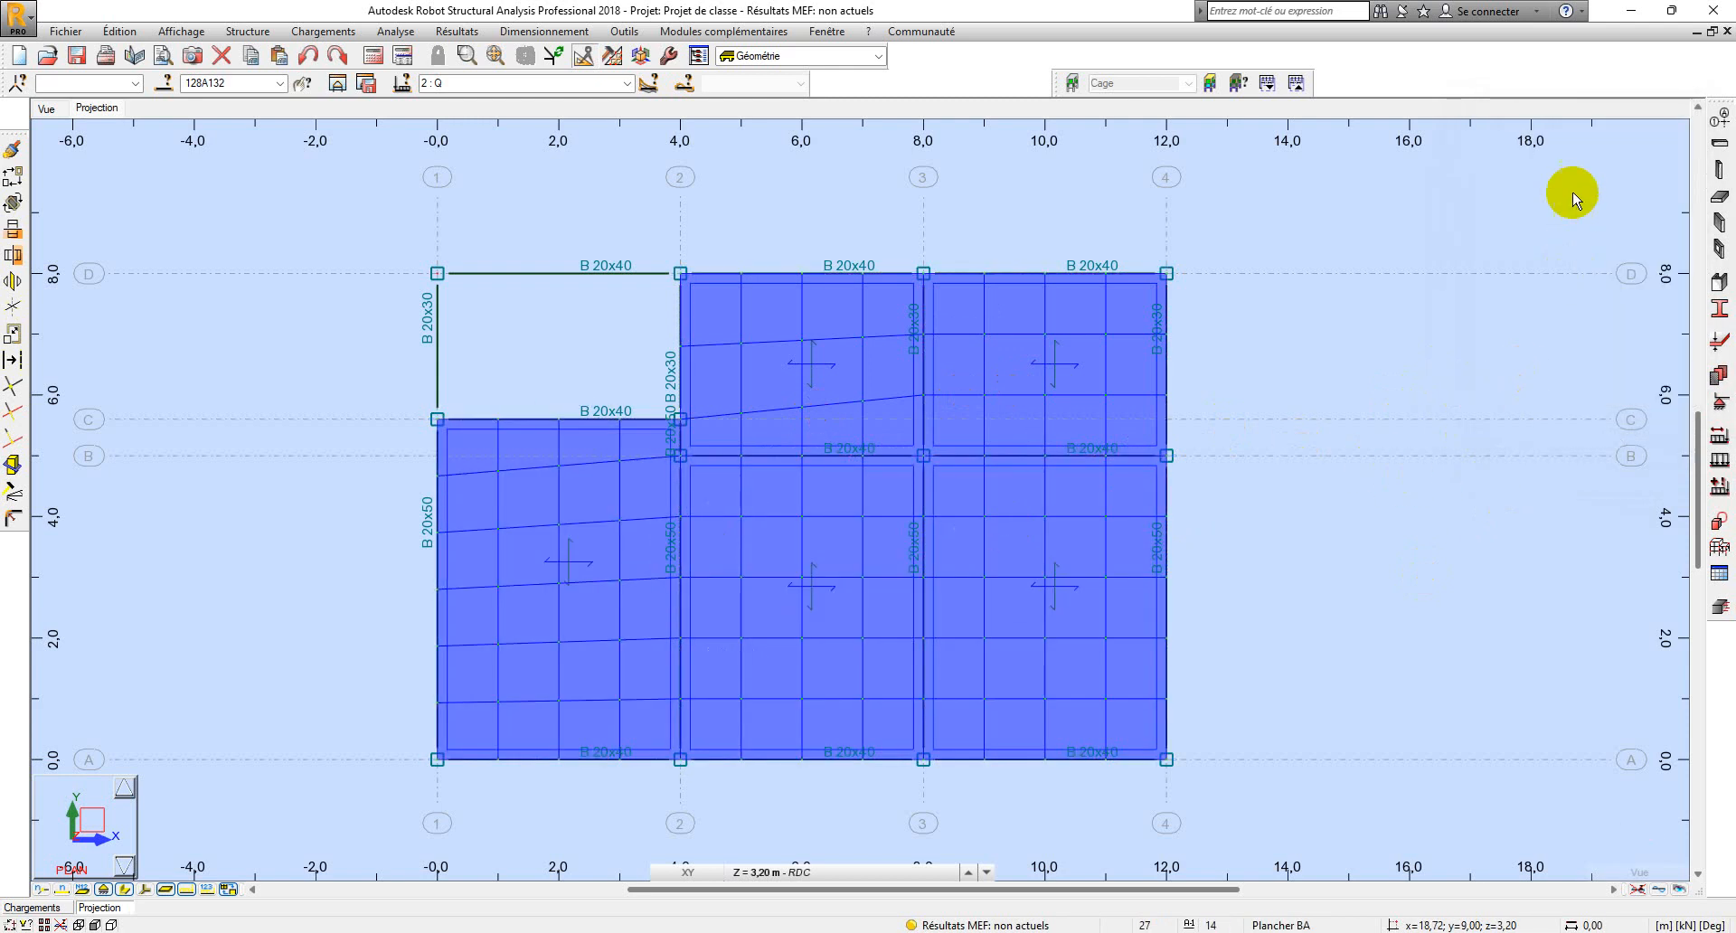
Display load case Q on the 3D model and review the live surface loads on every storey.
click(47, 109)
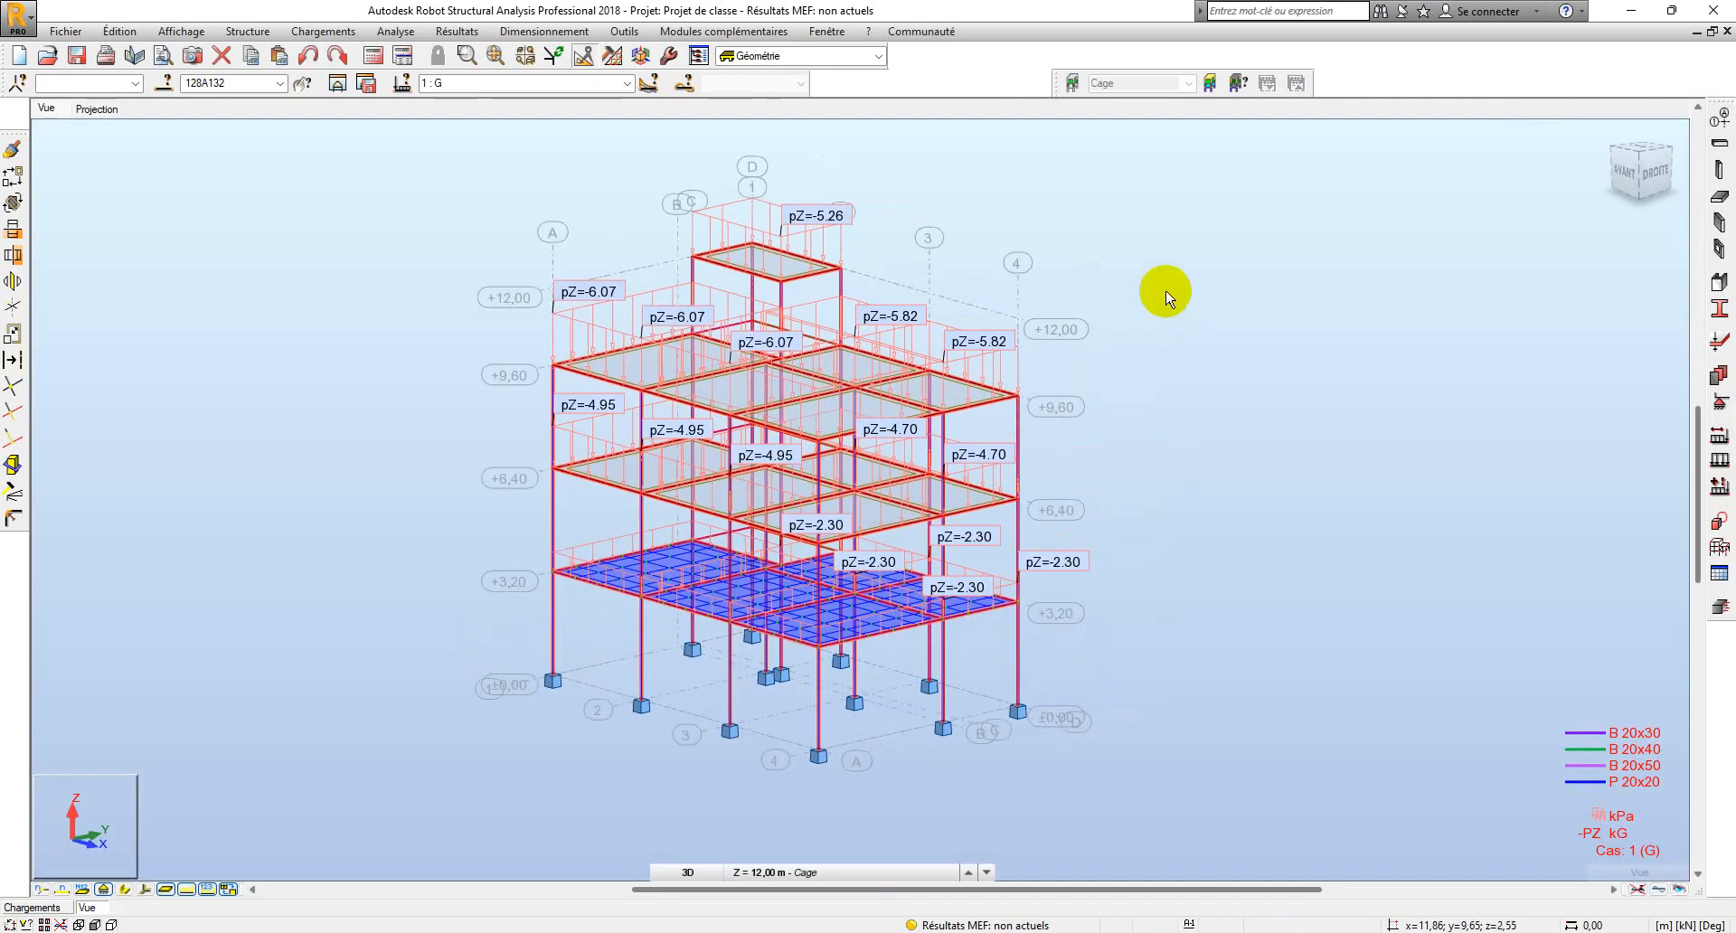
click(369, 308)
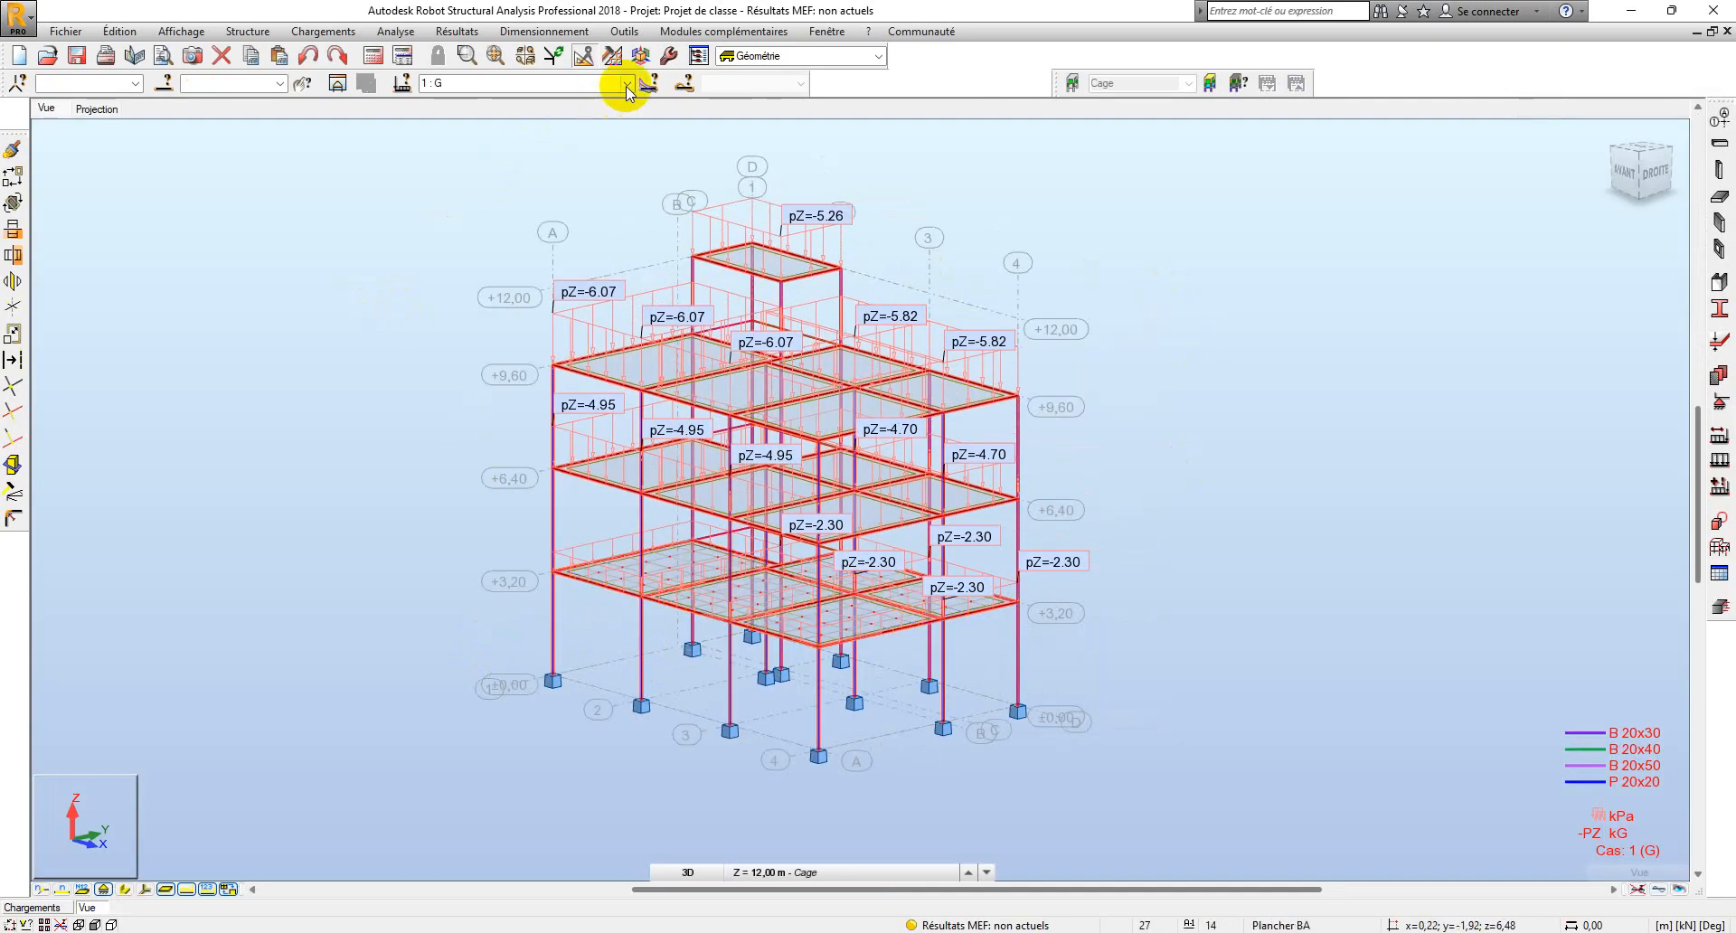
click(626, 83)
click(555, 118)
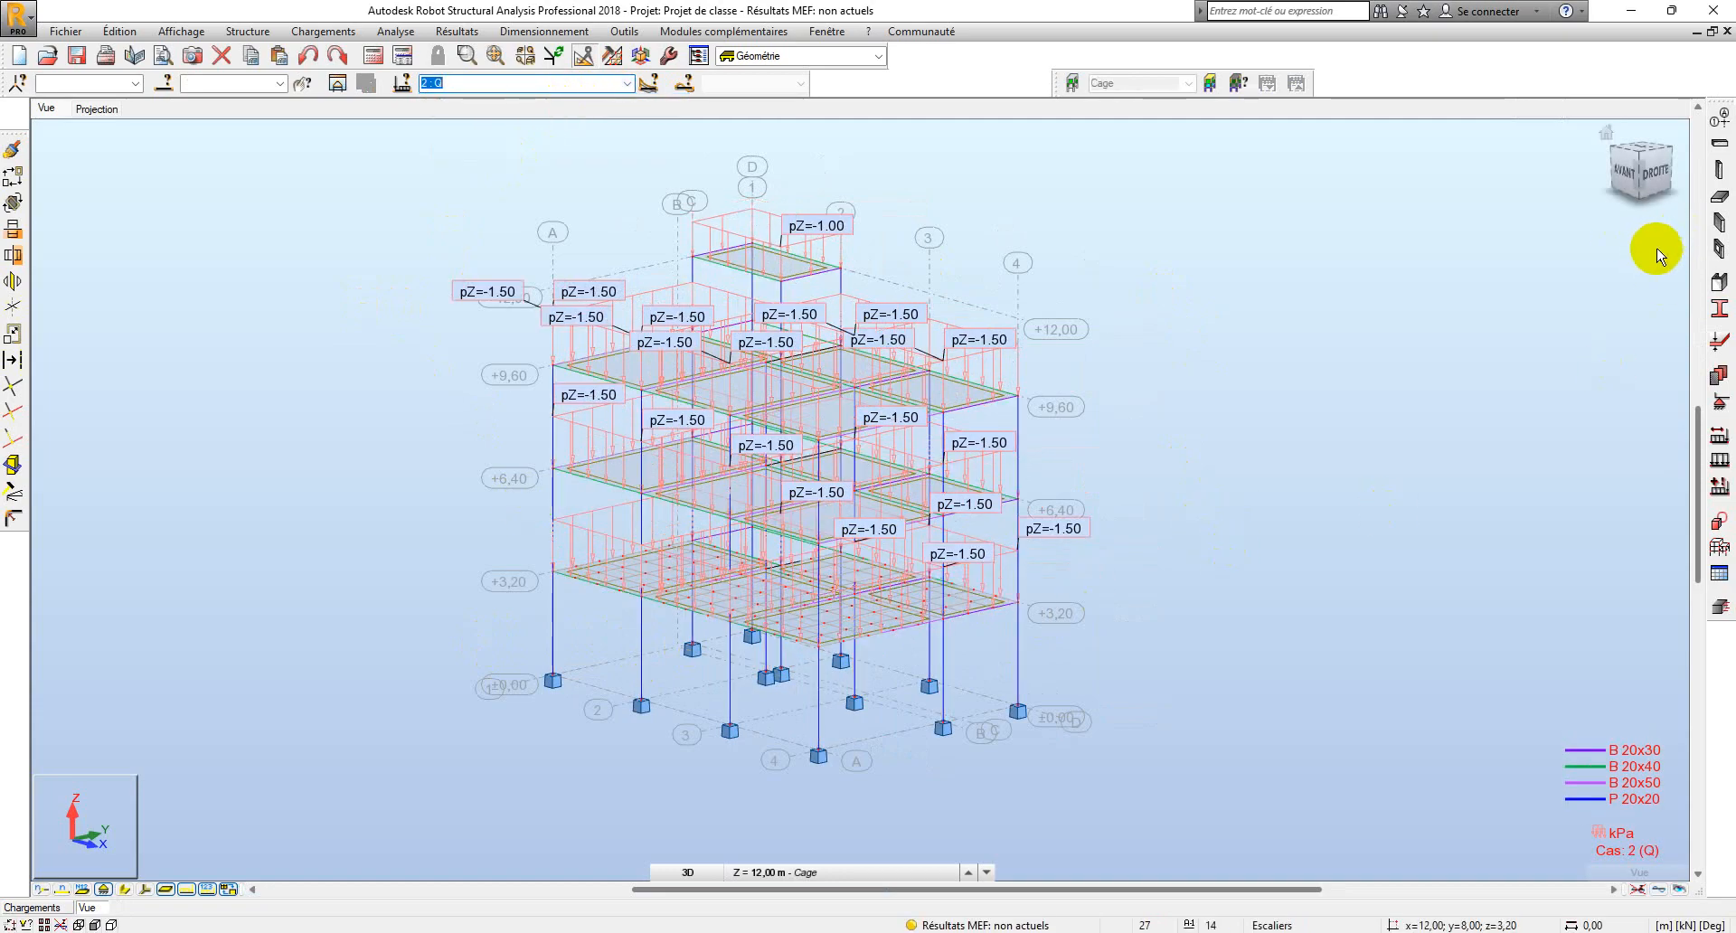
drag(1617, 184, 1457, 202)
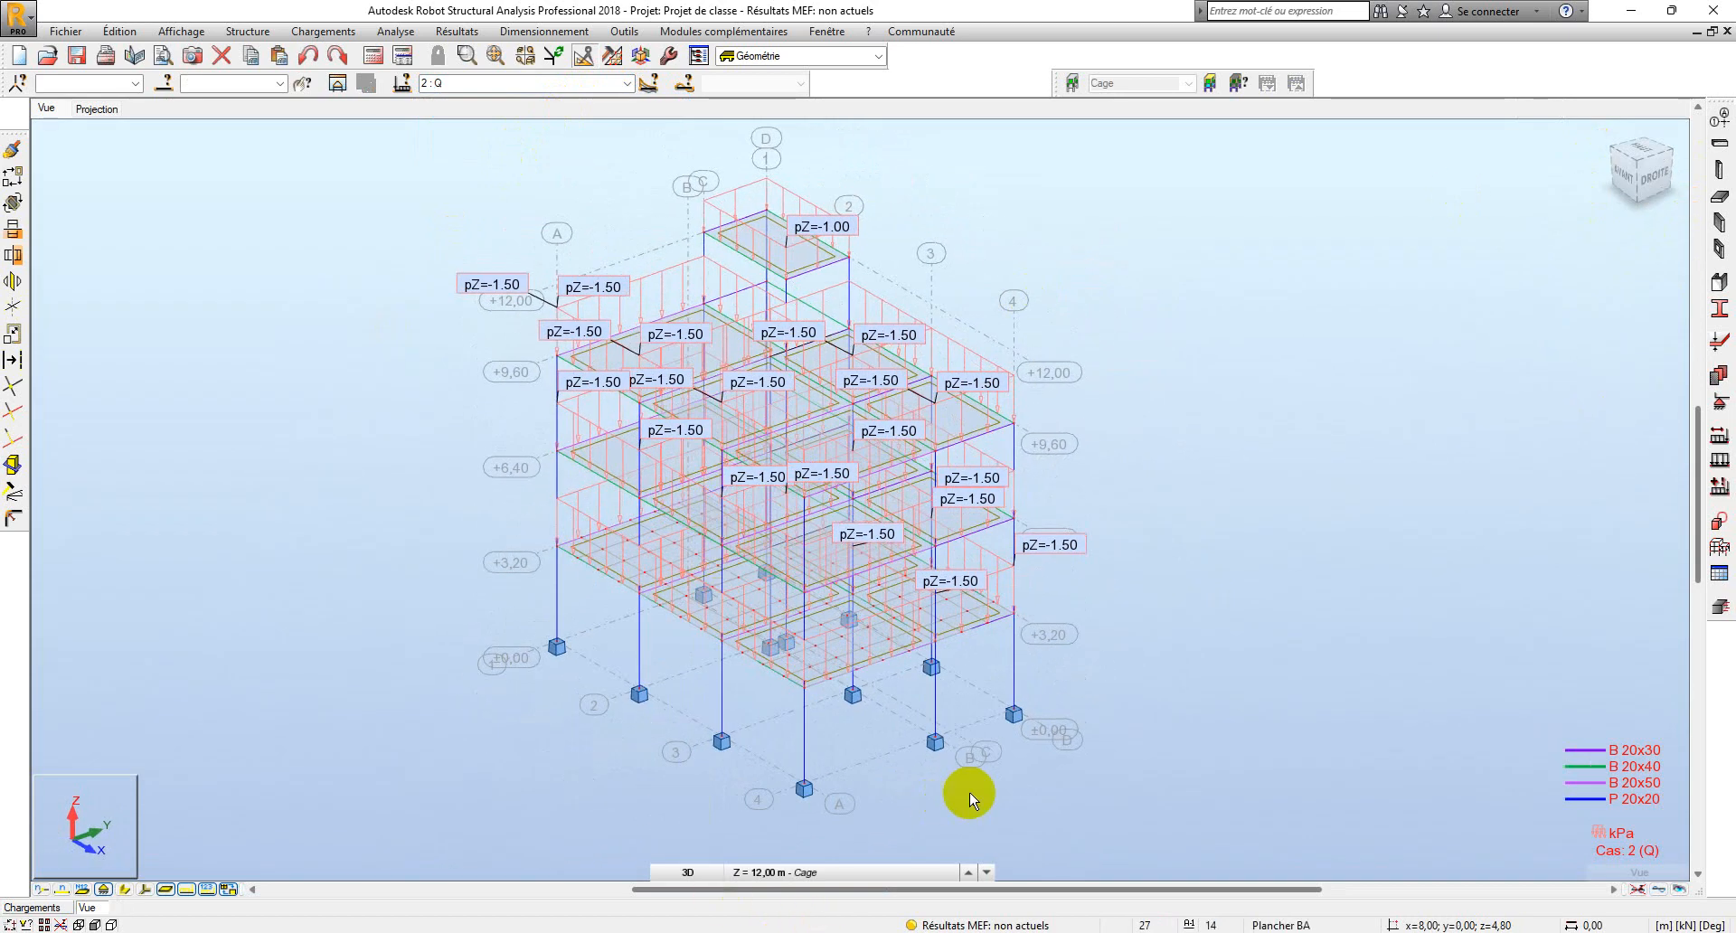